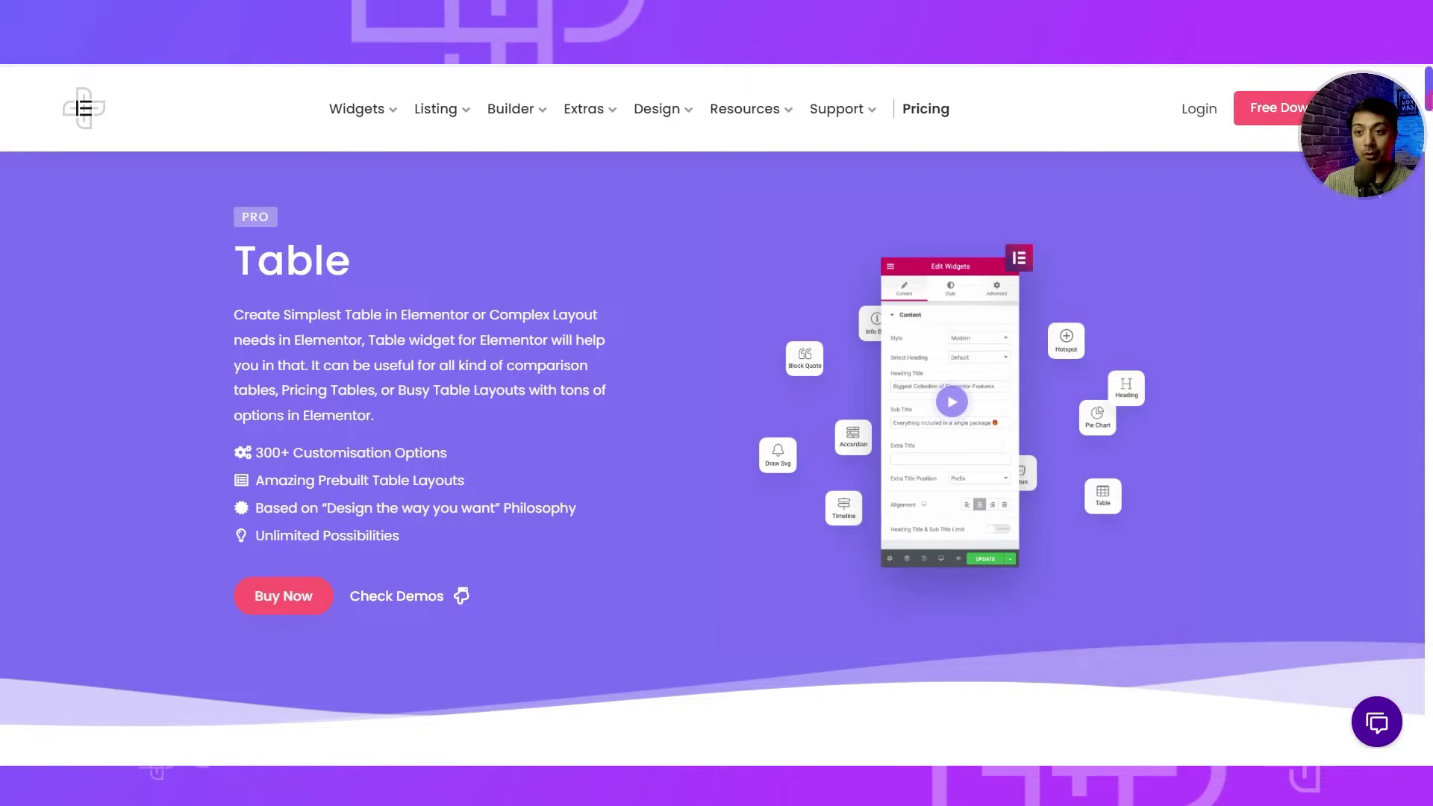
# Step: Examine the complex-layout and gradient-background table demos on the Table widget's showcase page
pyautogui.scroll(-9, 1428, 141)
pyautogui.scroll(-2, 1428, 140)
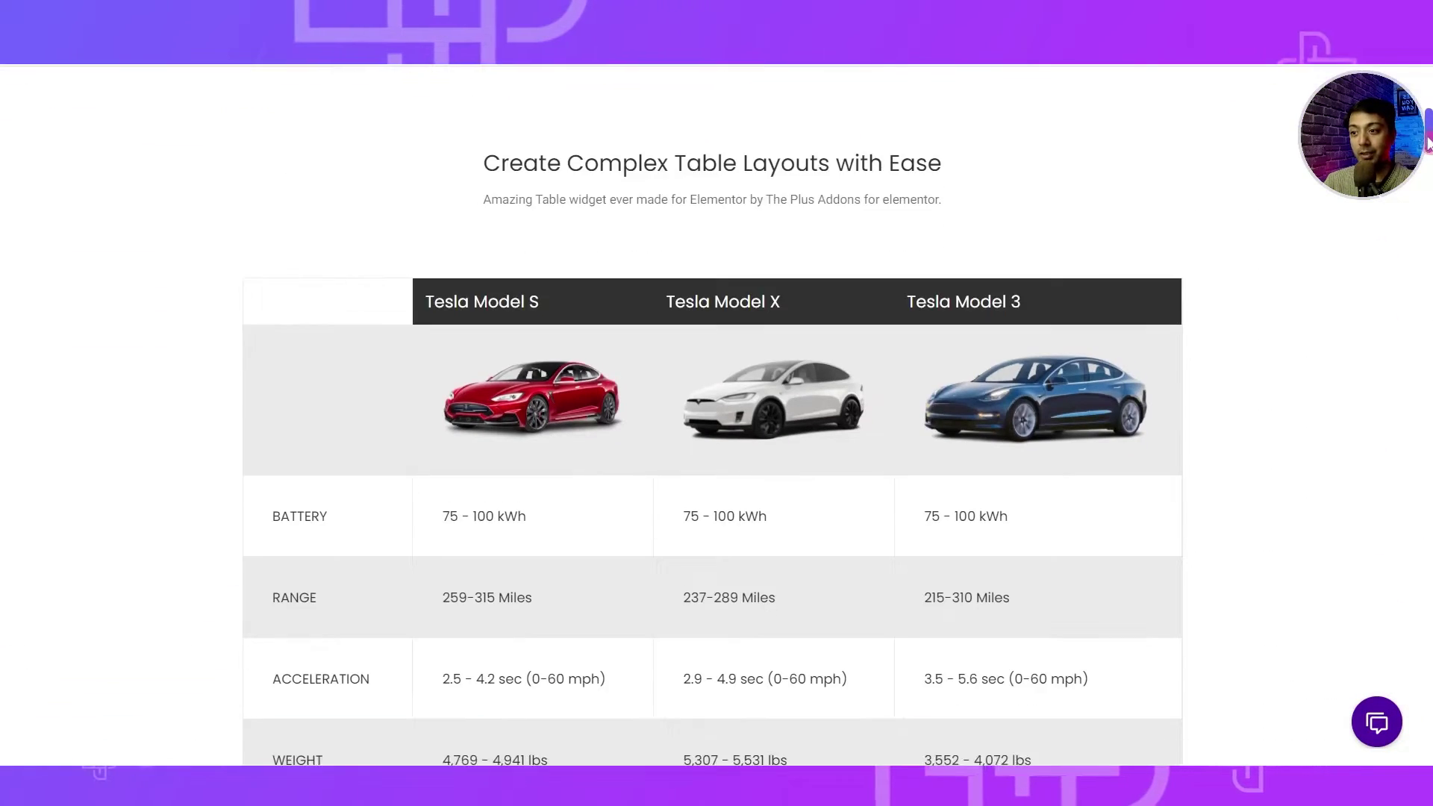
pyautogui.scroll(1, 1427, 147)
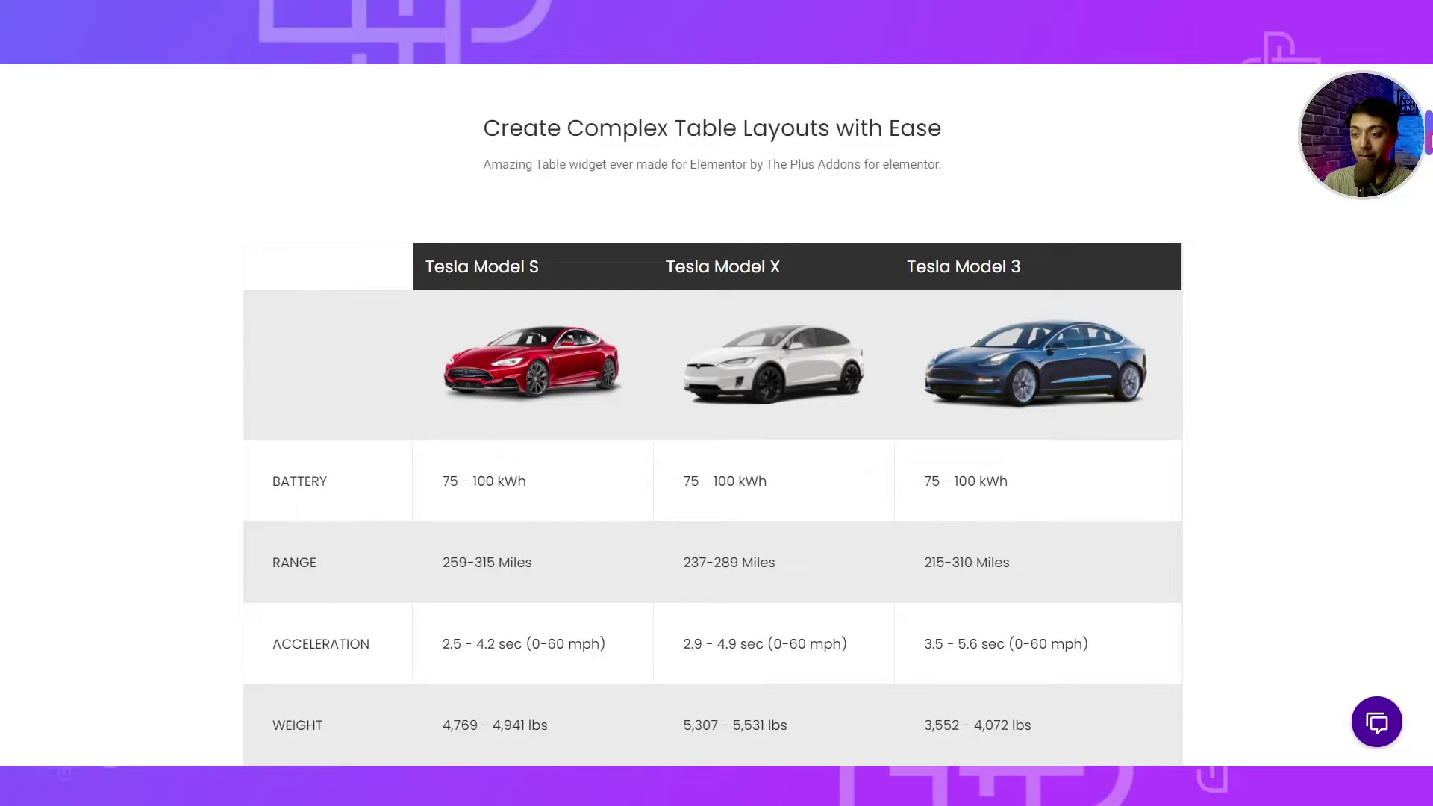
pyautogui.moveTo(1428, 135); pyautogui.dragTo(1417, 240)
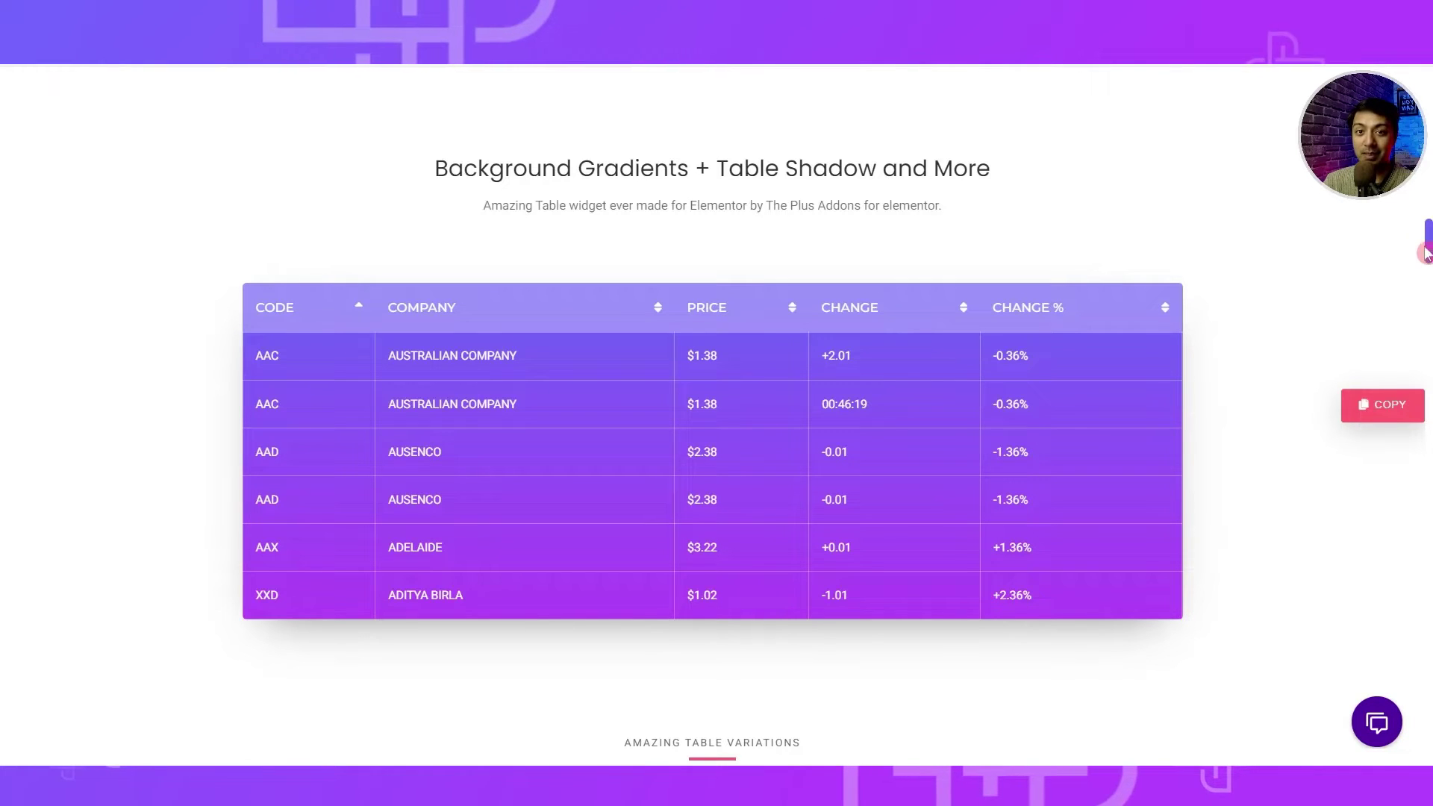
pyautogui.scroll(-9, 595, 291)
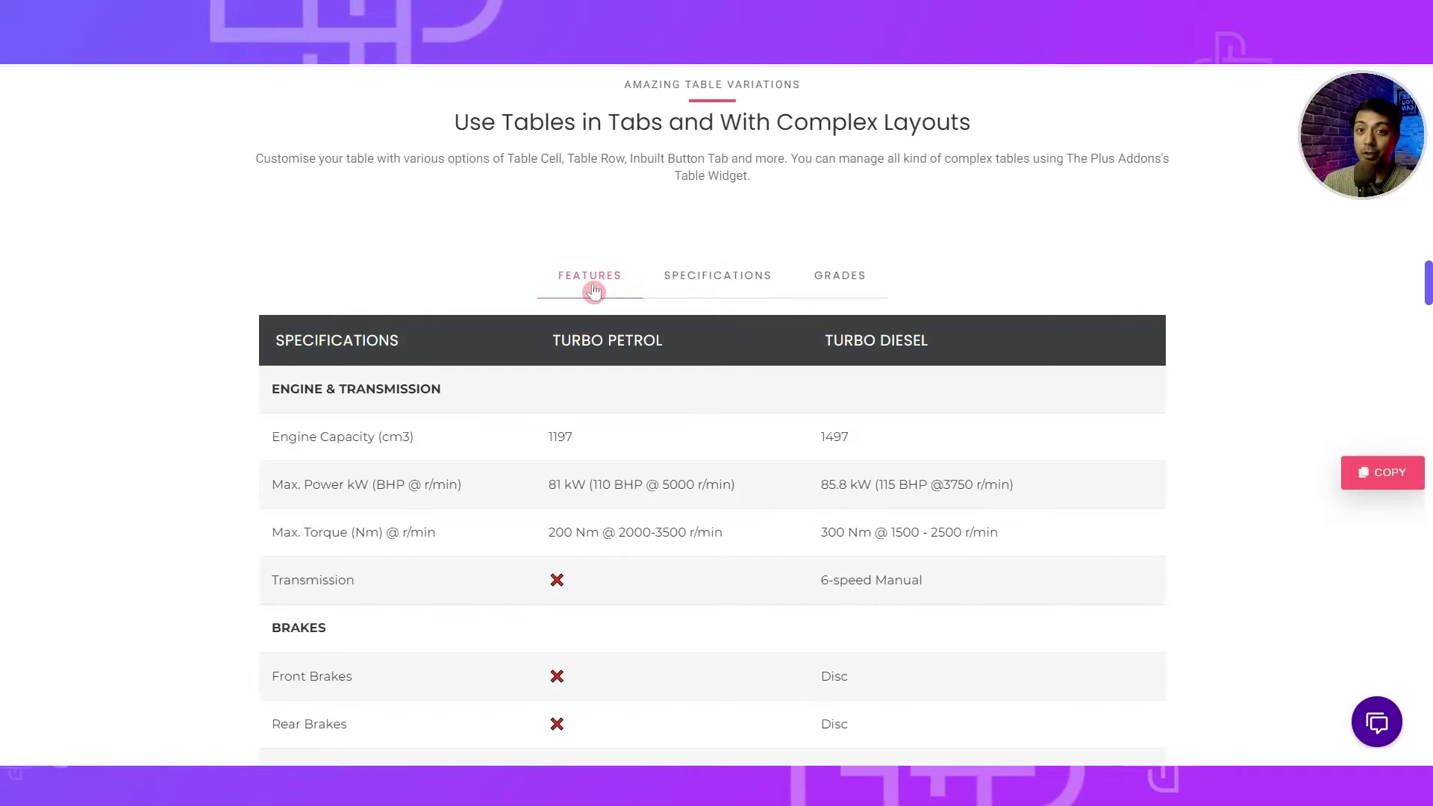
# Step: Compare the Features, Specifications and Grades versions of the tabbed table demo and look through the remaining table examples
pyautogui.click(663, 281)
pyautogui.click(851, 278)
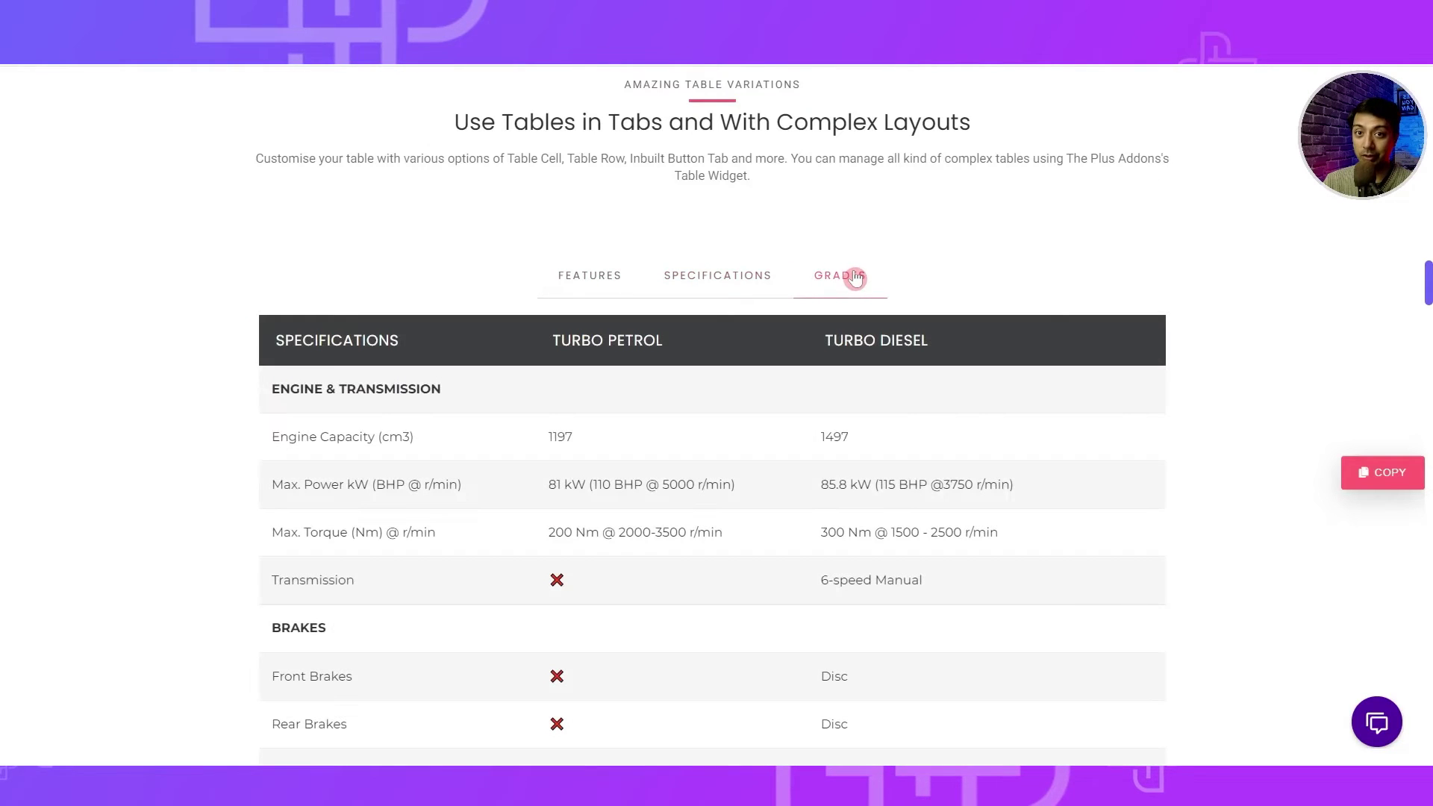
pyautogui.click(719, 278)
pyautogui.click(598, 278)
pyautogui.click(715, 280)
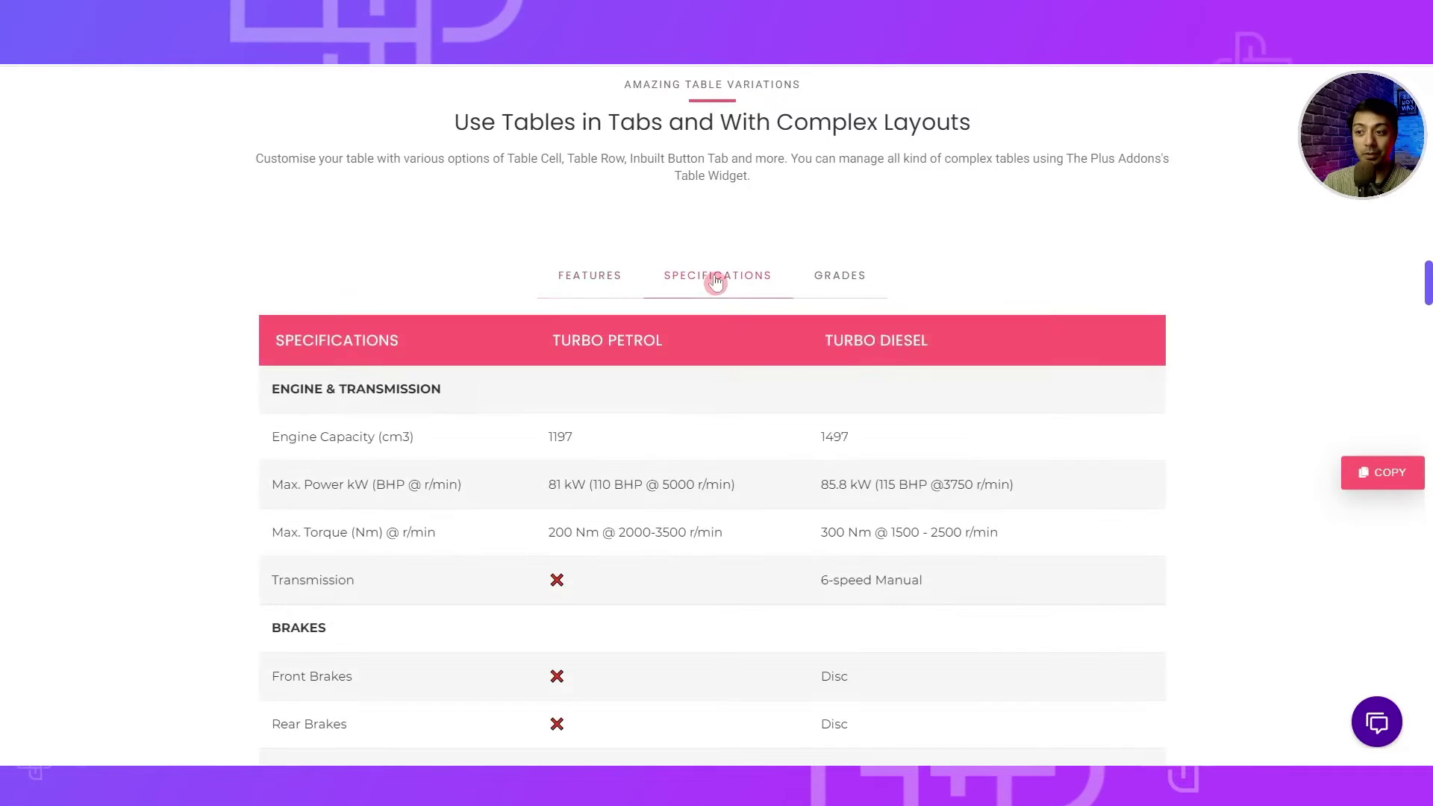
pyautogui.click(851, 279)
pyautogui.scroll(-10, 1328, 394)
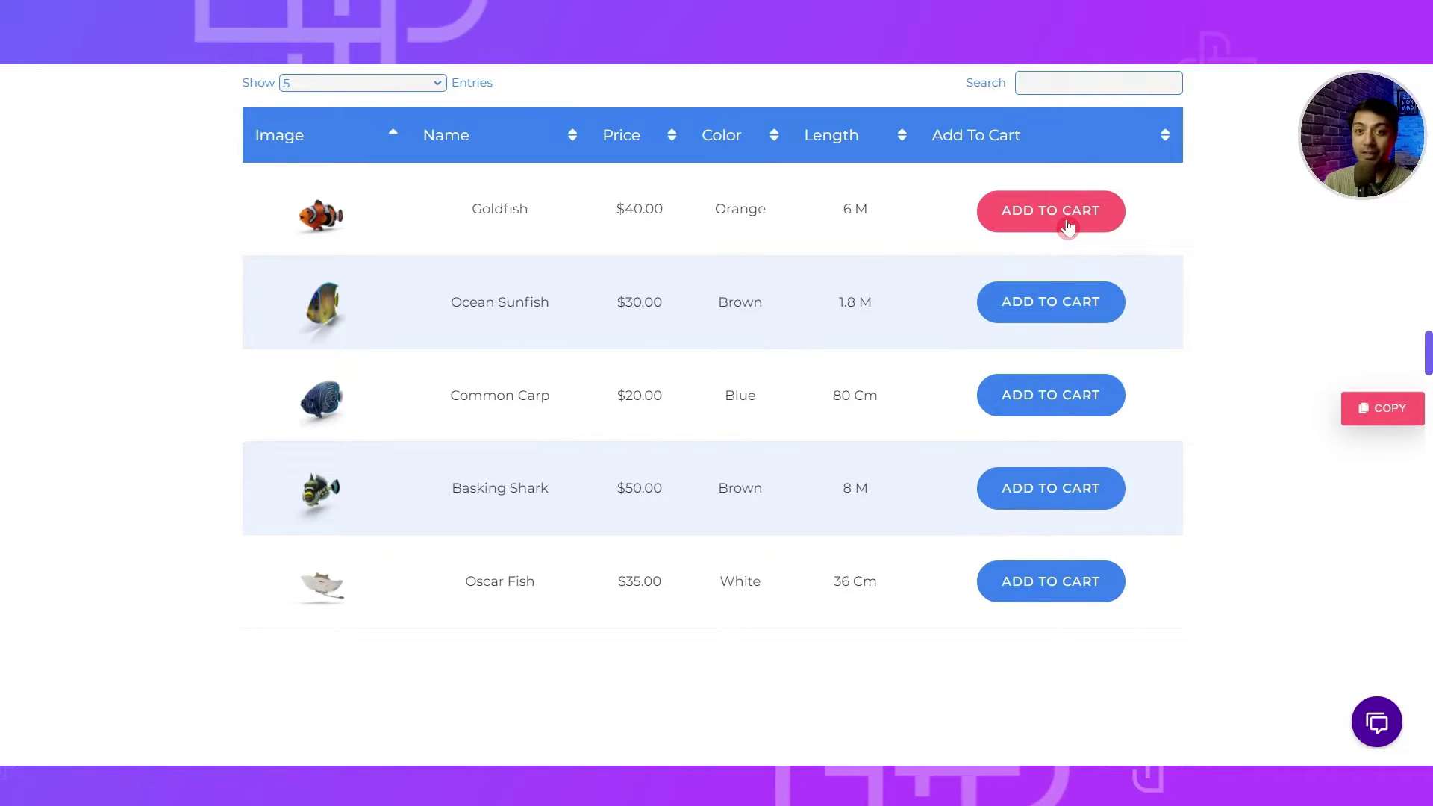
pyautogui.moveTo(1428, 352); pyautogui.dragTo(1427, 569)
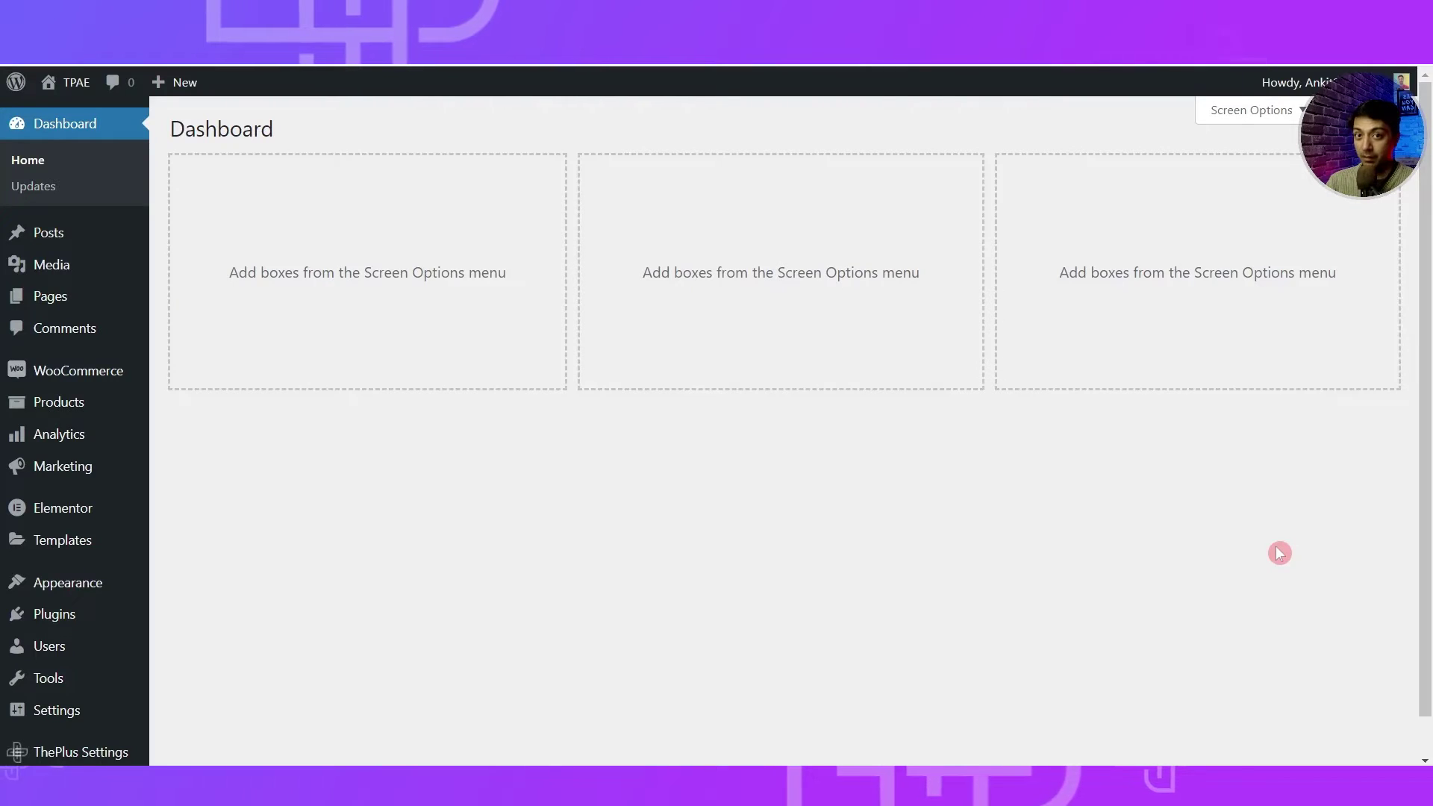
# Step: In the WordPress dashboard, check the installed plugins for Elementor and The Plus Addons for Elementor, including the Pro version
pyautogui.click(47, 617)
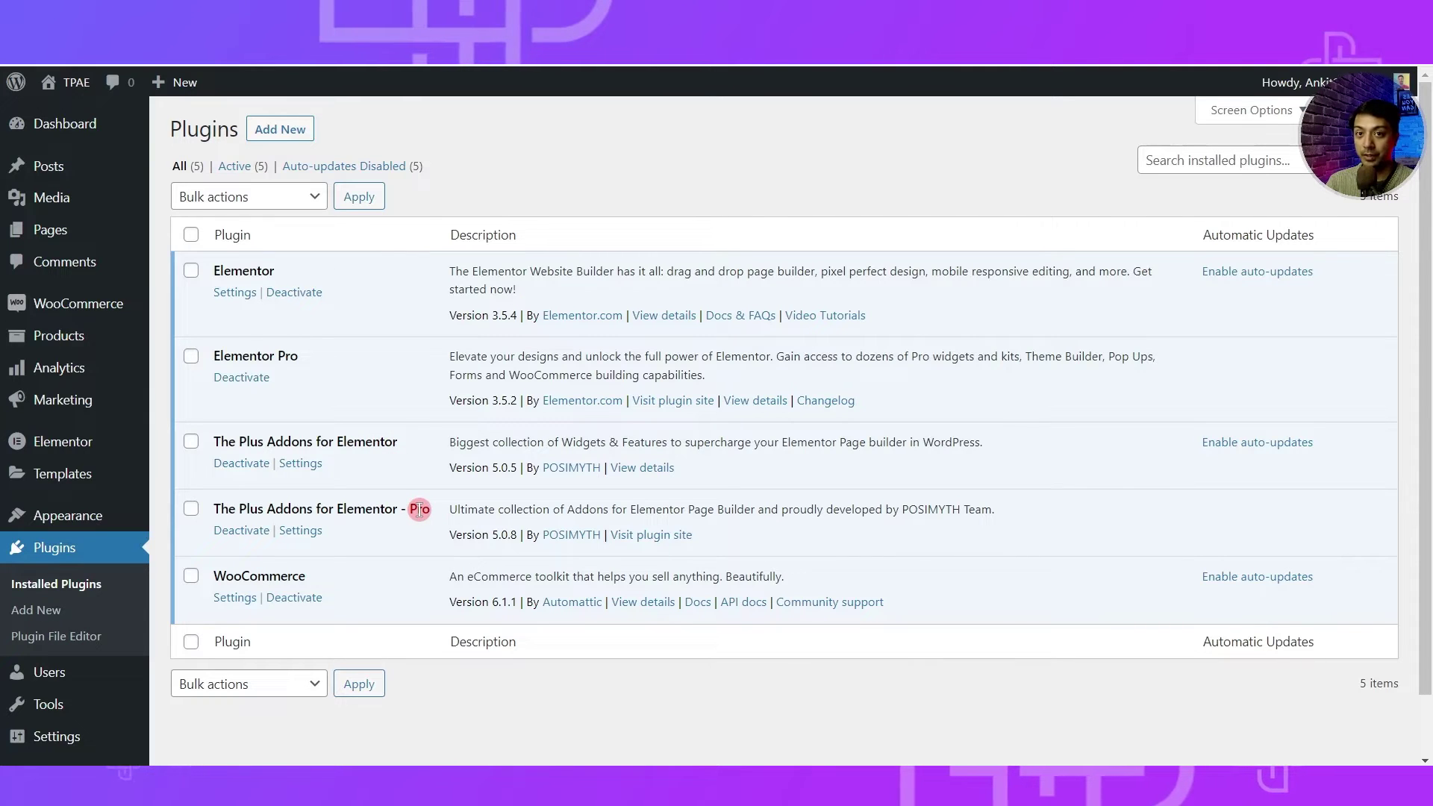
pyautogui.scroll(-1, 329, 697)
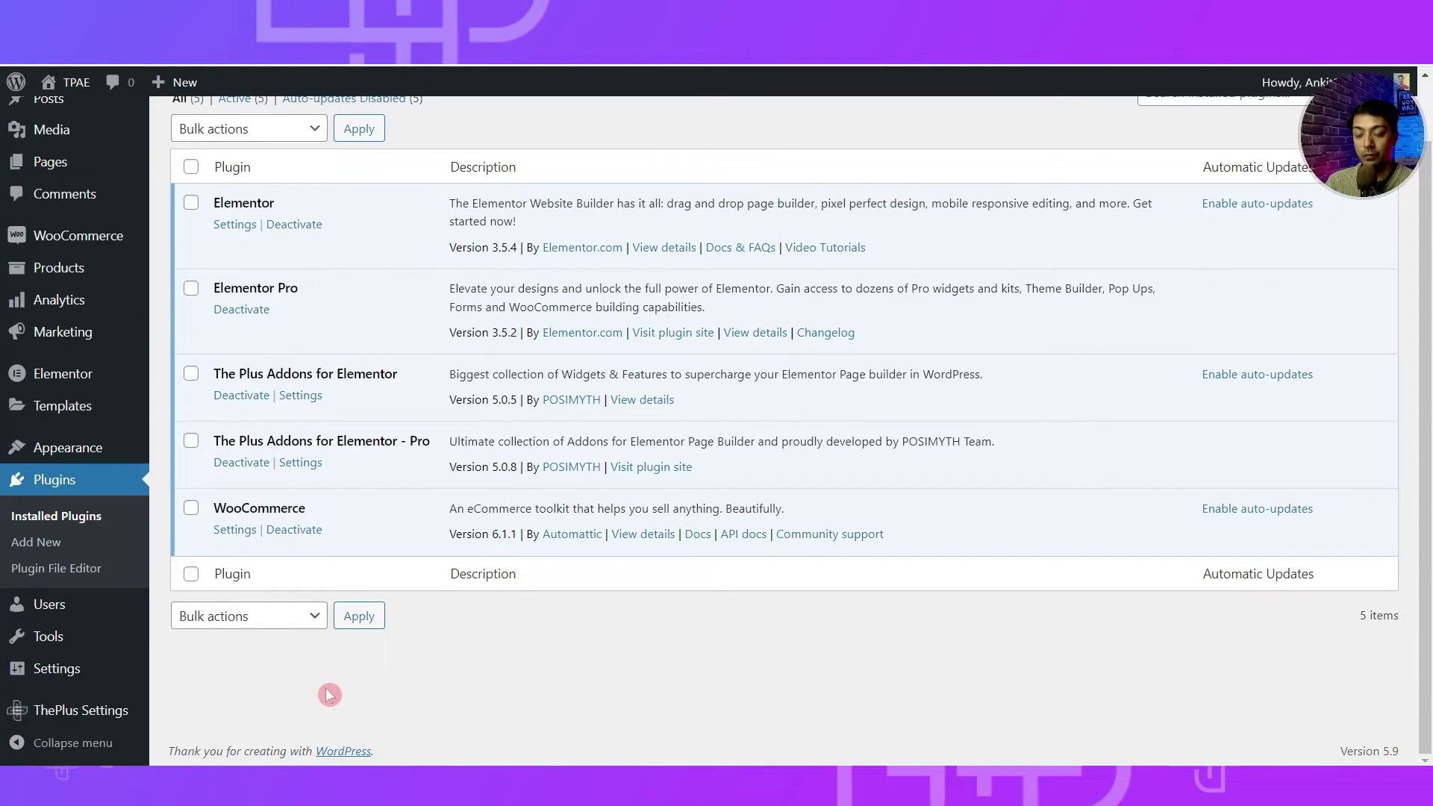
# Step: Make sure the Table widget is enabled in The Plus Addons widget settings, searching for "table", and save the settings
pyautogui.click(49, 721)
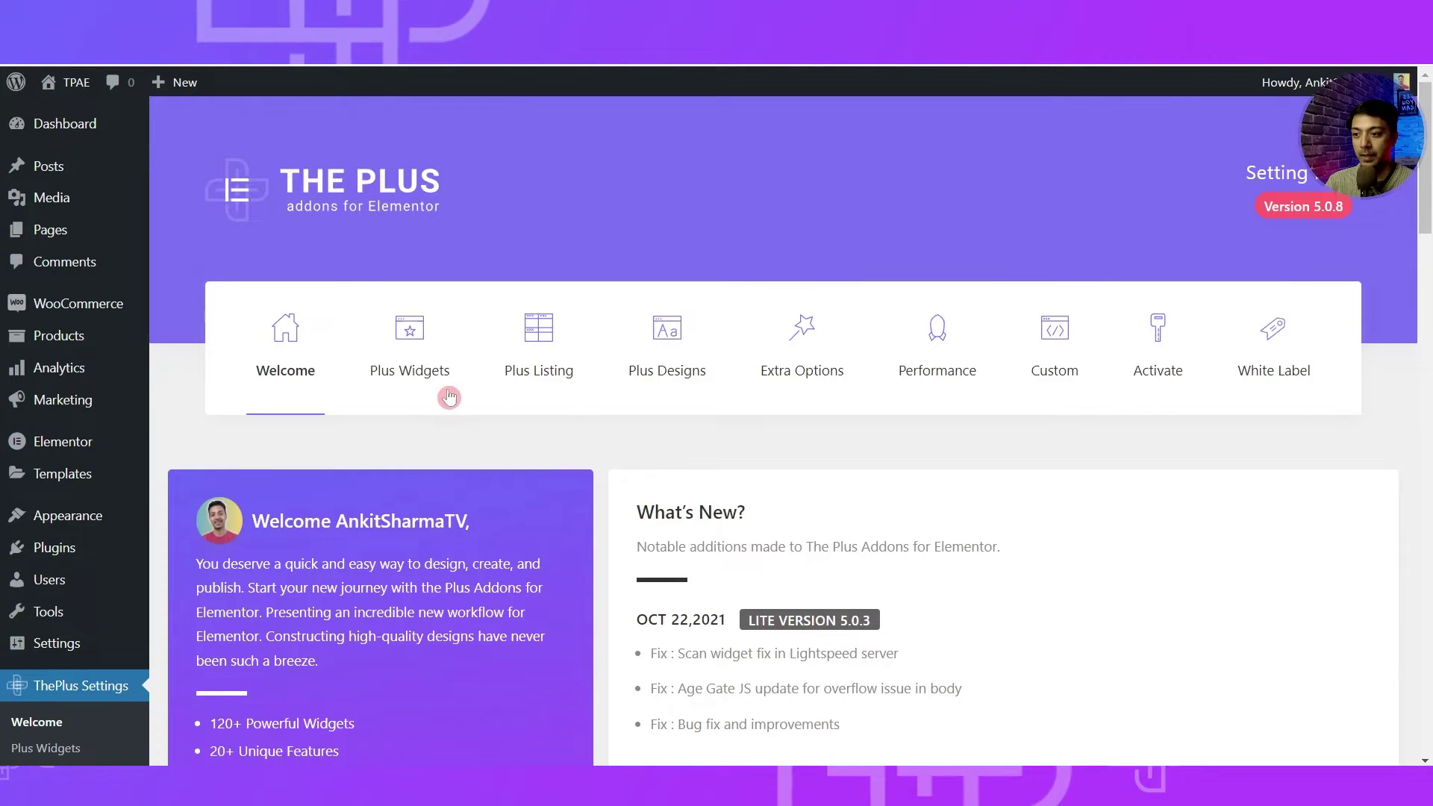
pyautogui.click(400, 375)
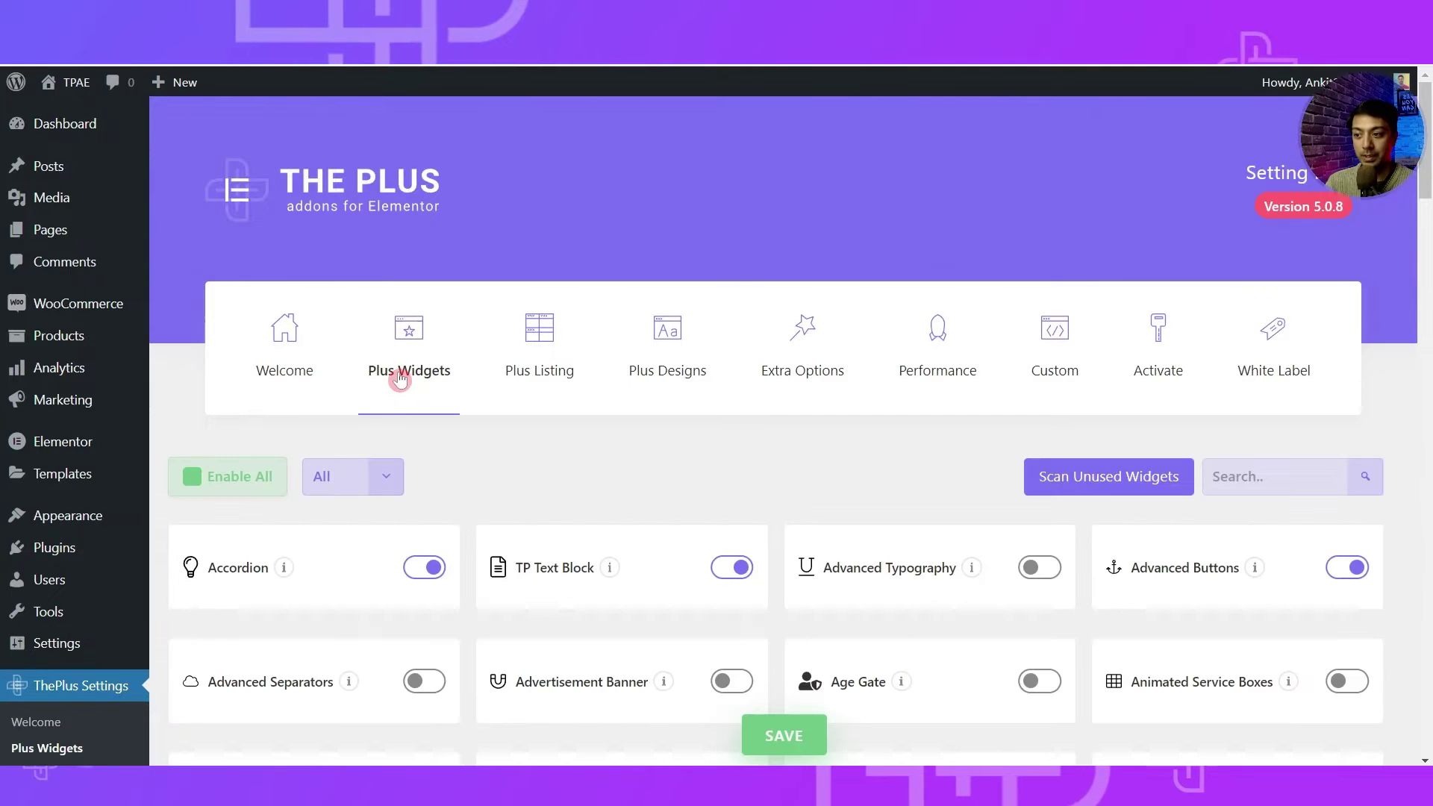
pyautogui.click(1235, 476)
pyautogui.write('table')
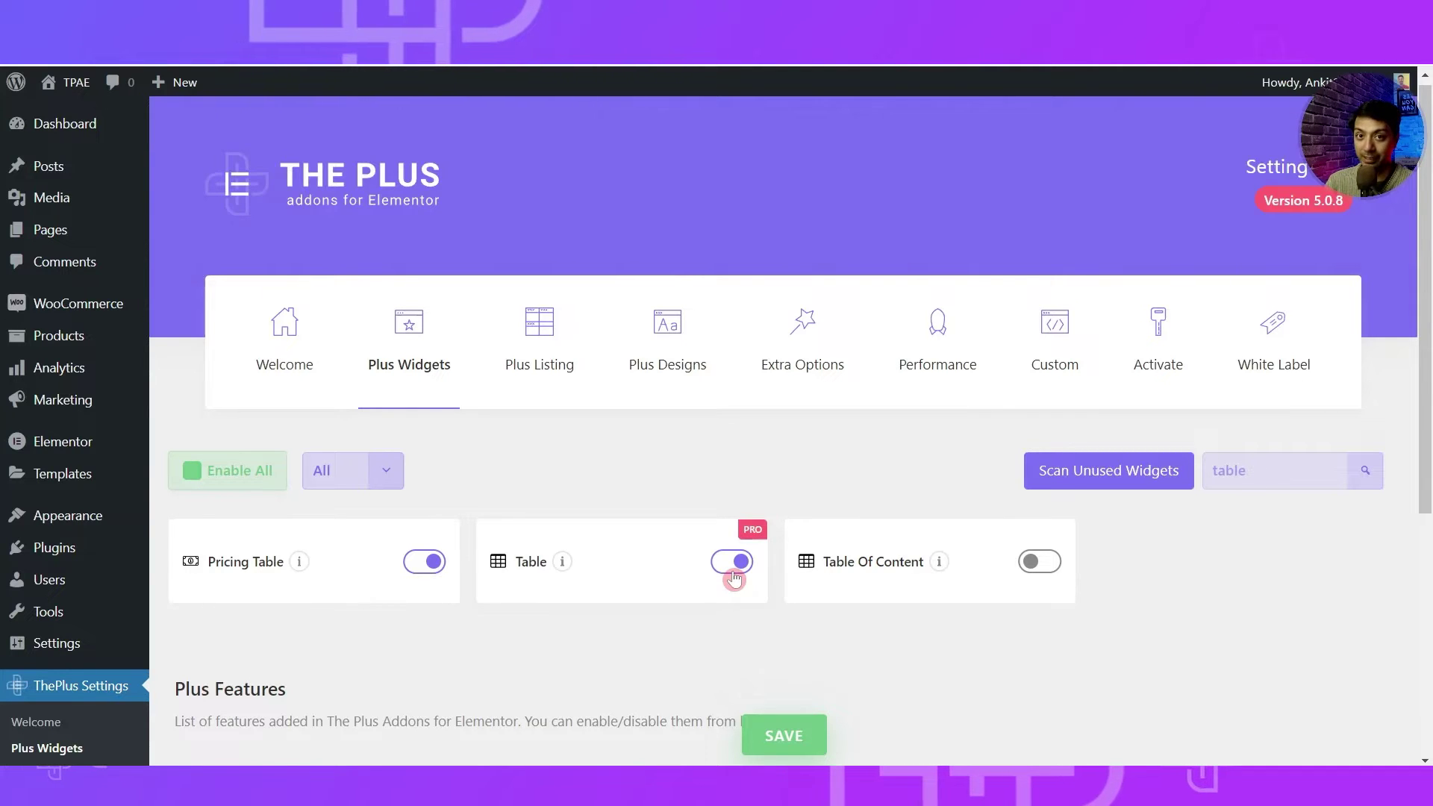
pyautogui.click(790, 737)
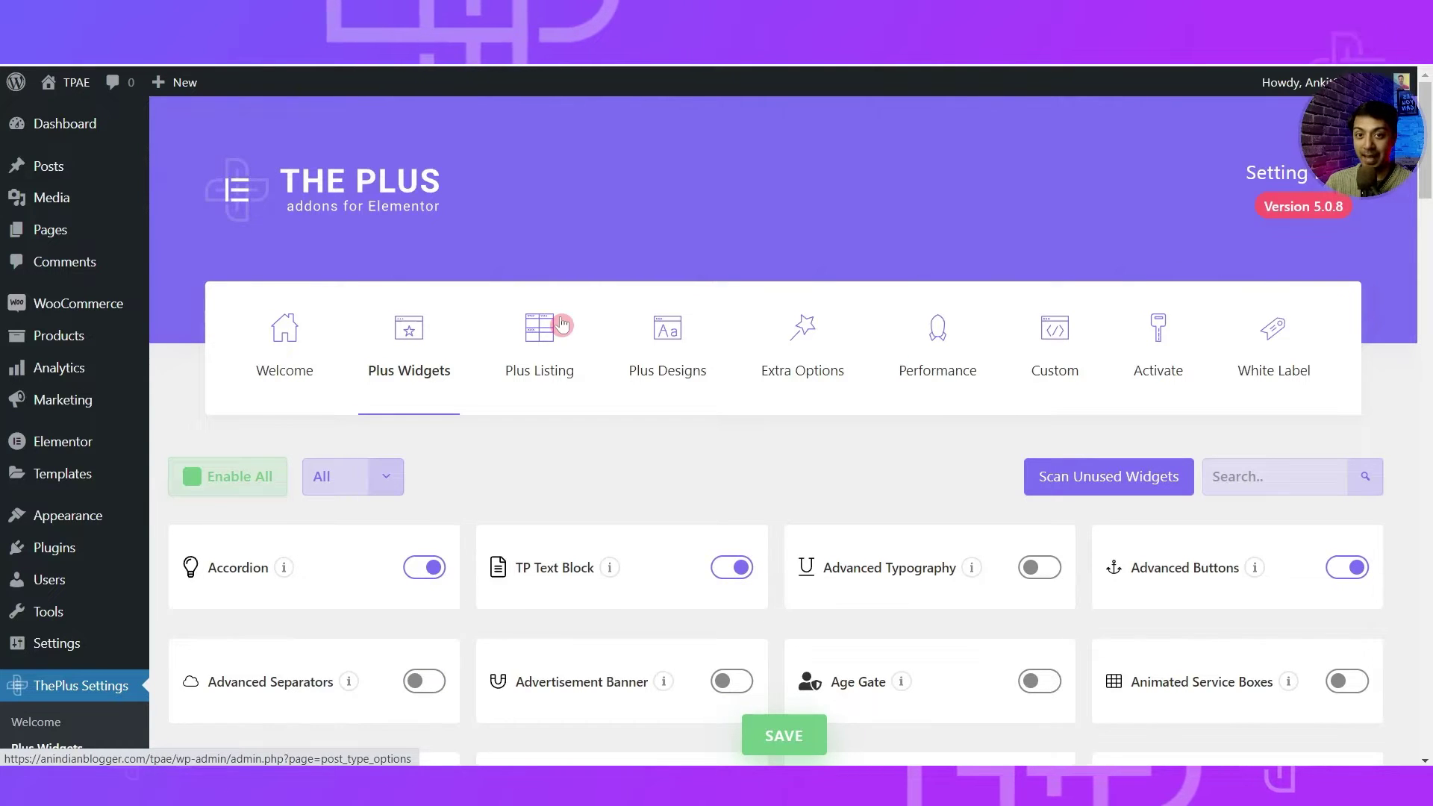
# Step: Create and publish a new page titled "Plus tables" and open it for editing with Elementor
pyautogui.moveTo(45, 242)
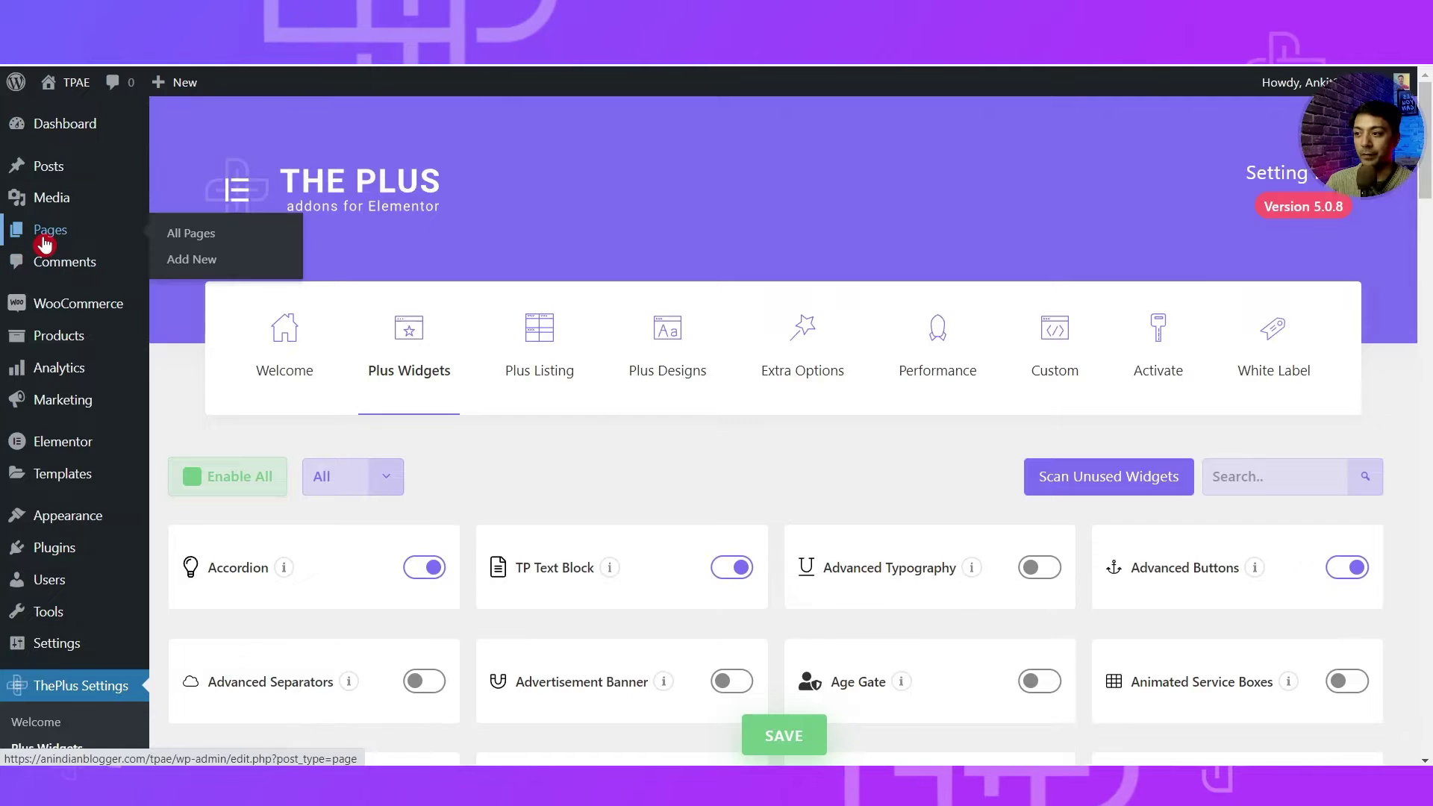
pyautogui.click(177, 263)
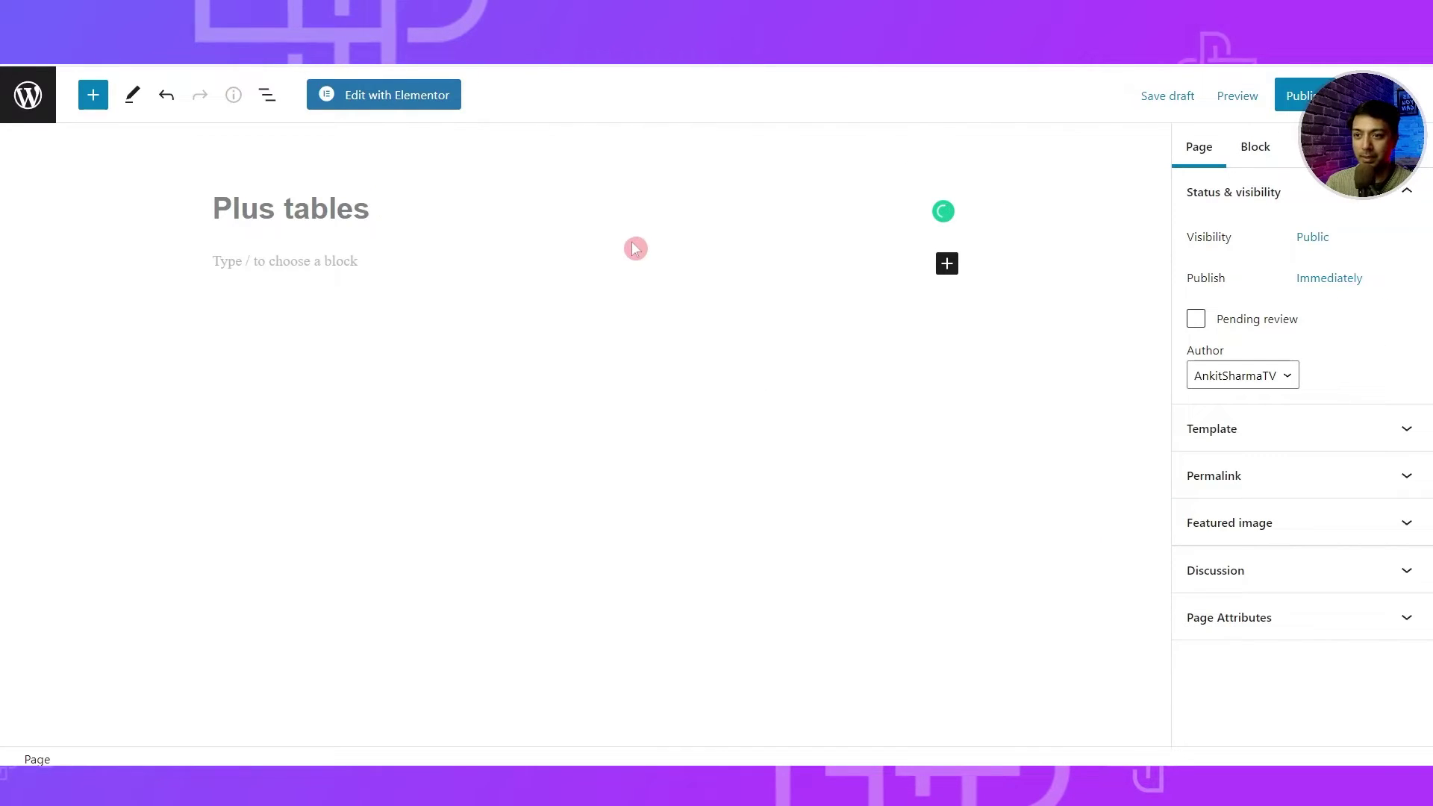
pyautogui.click(1281, 100)
pyautogui.click(1276, 106)
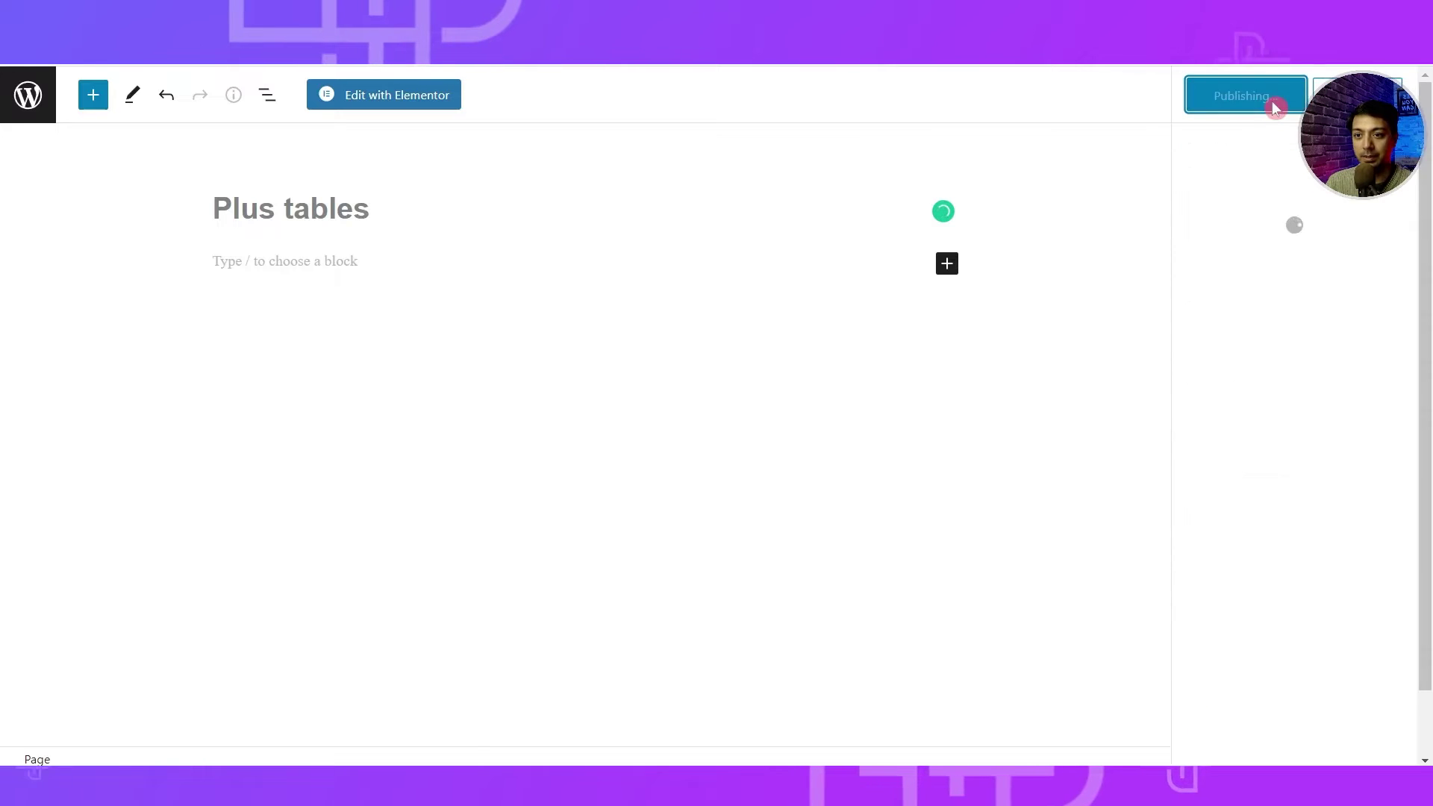
pyautogui.click(428, 104)
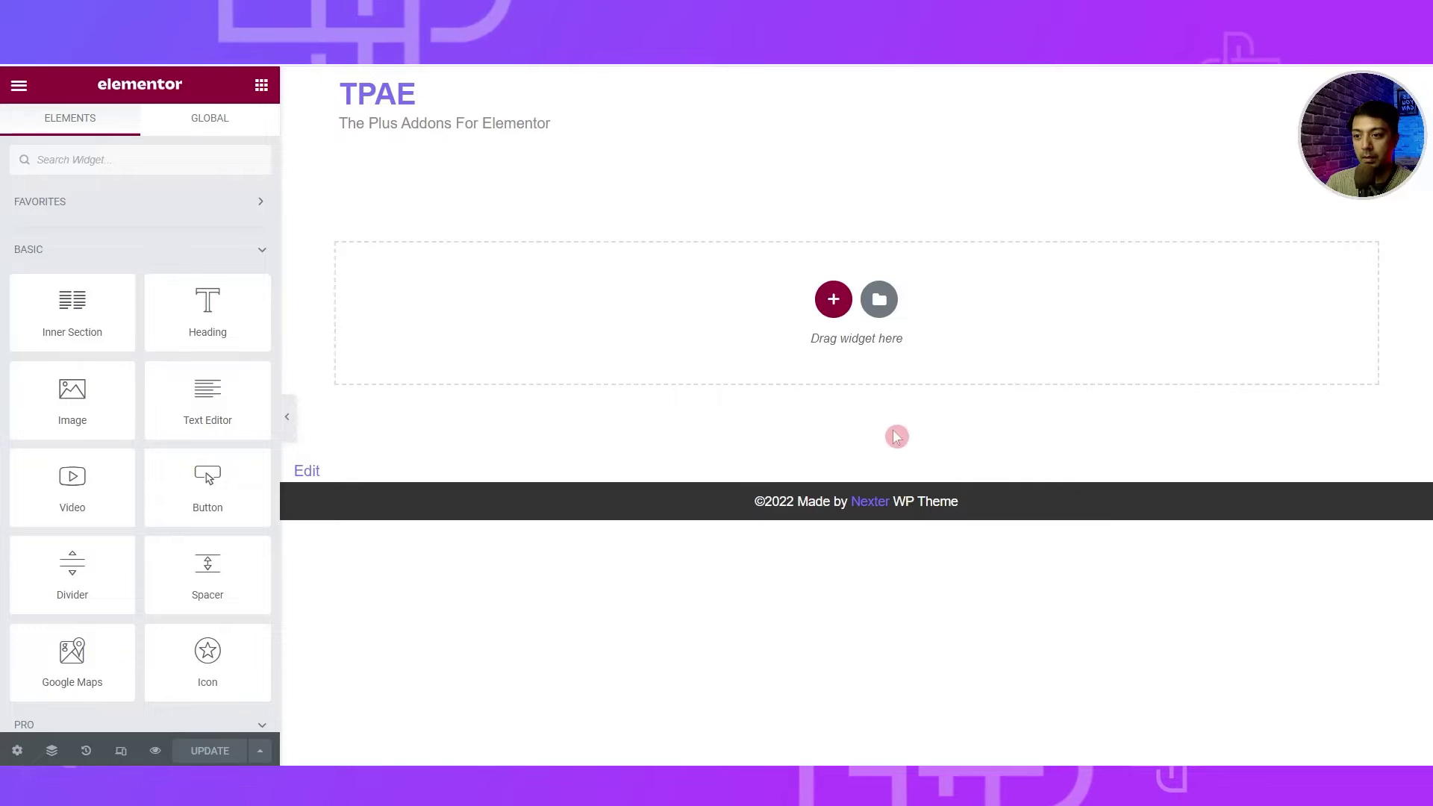
# Step: Add a single-column section to the page and place The Plus Addons Table widget in it
pyautogui.click(831, 308)
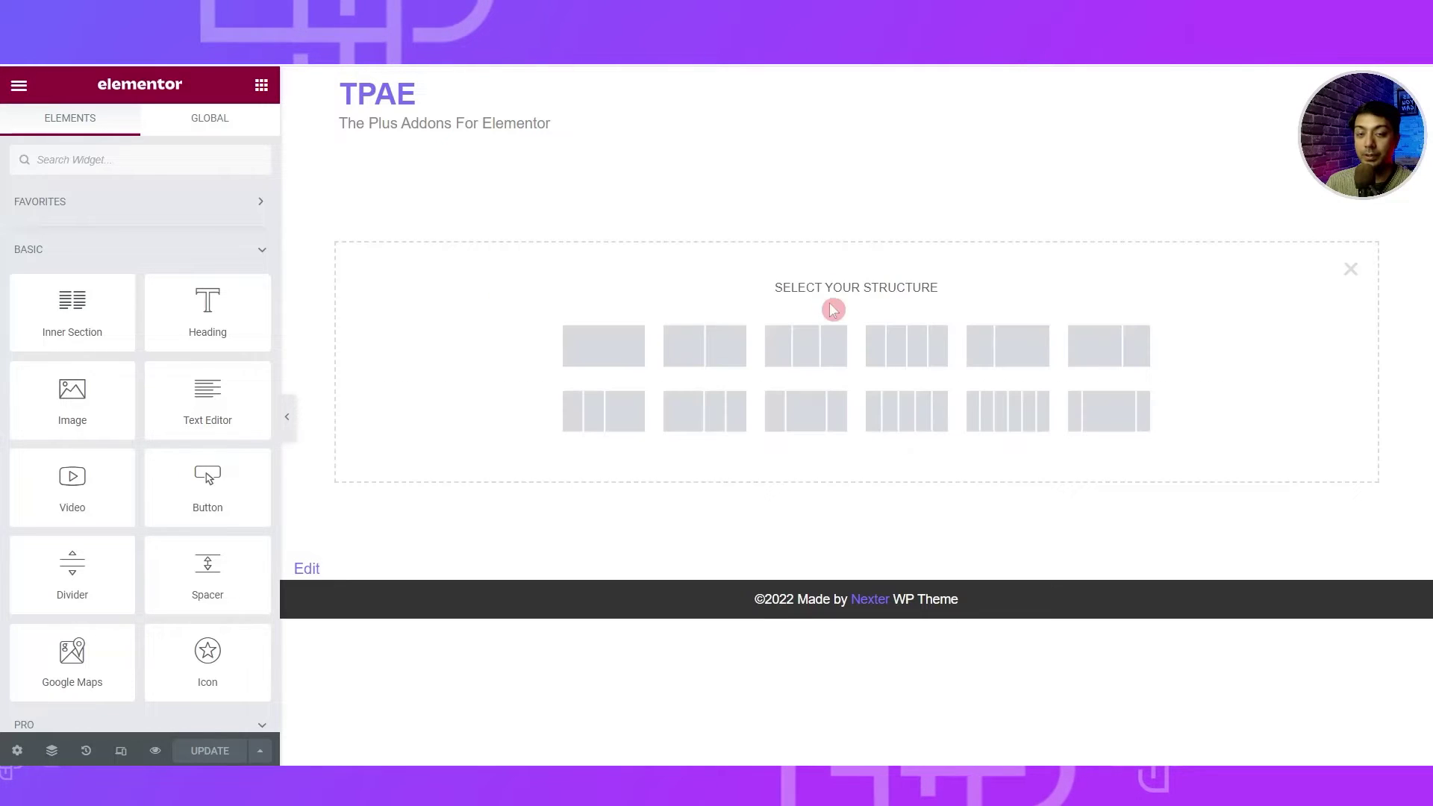
pyautogui.click(618, 358)
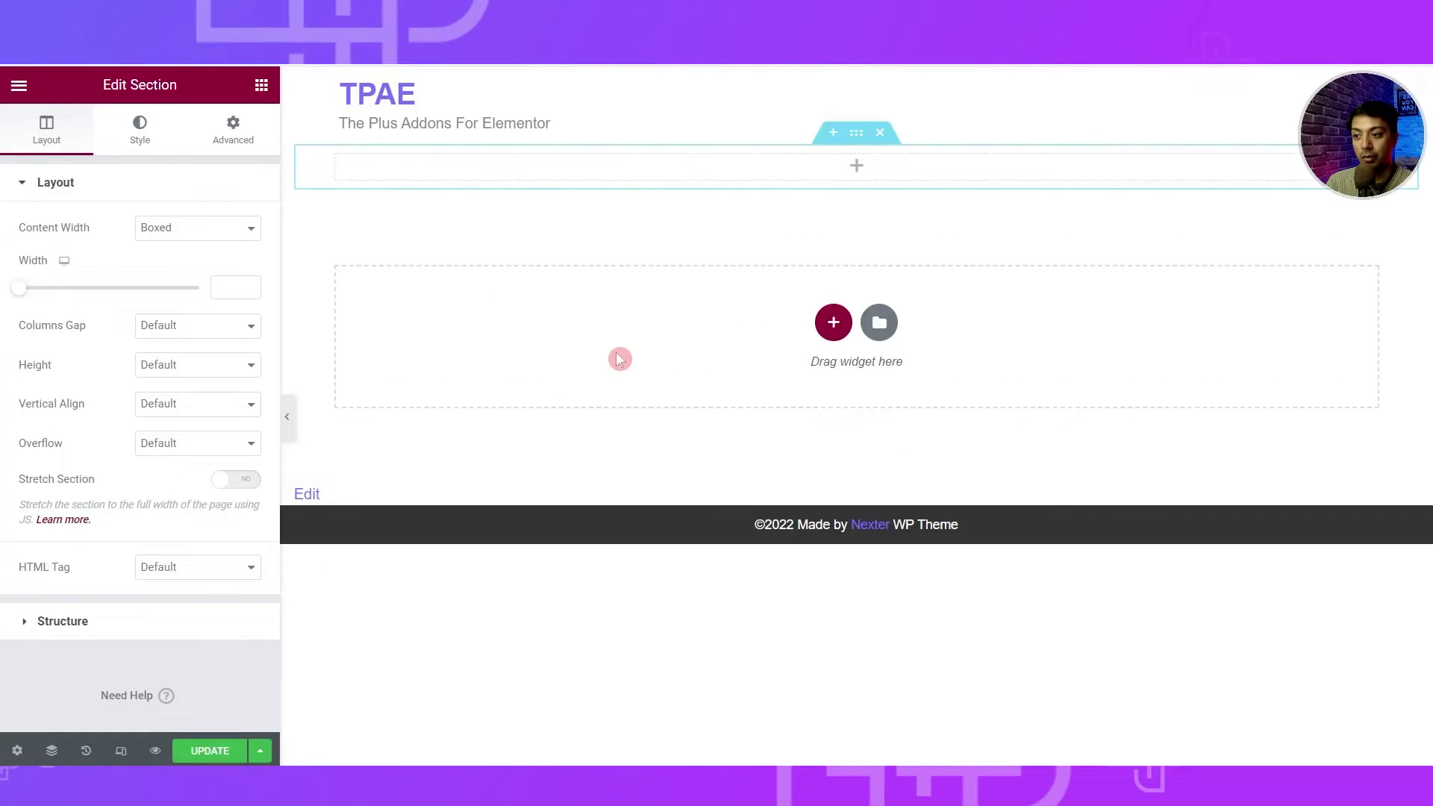
pyautogui.click(260, 84)
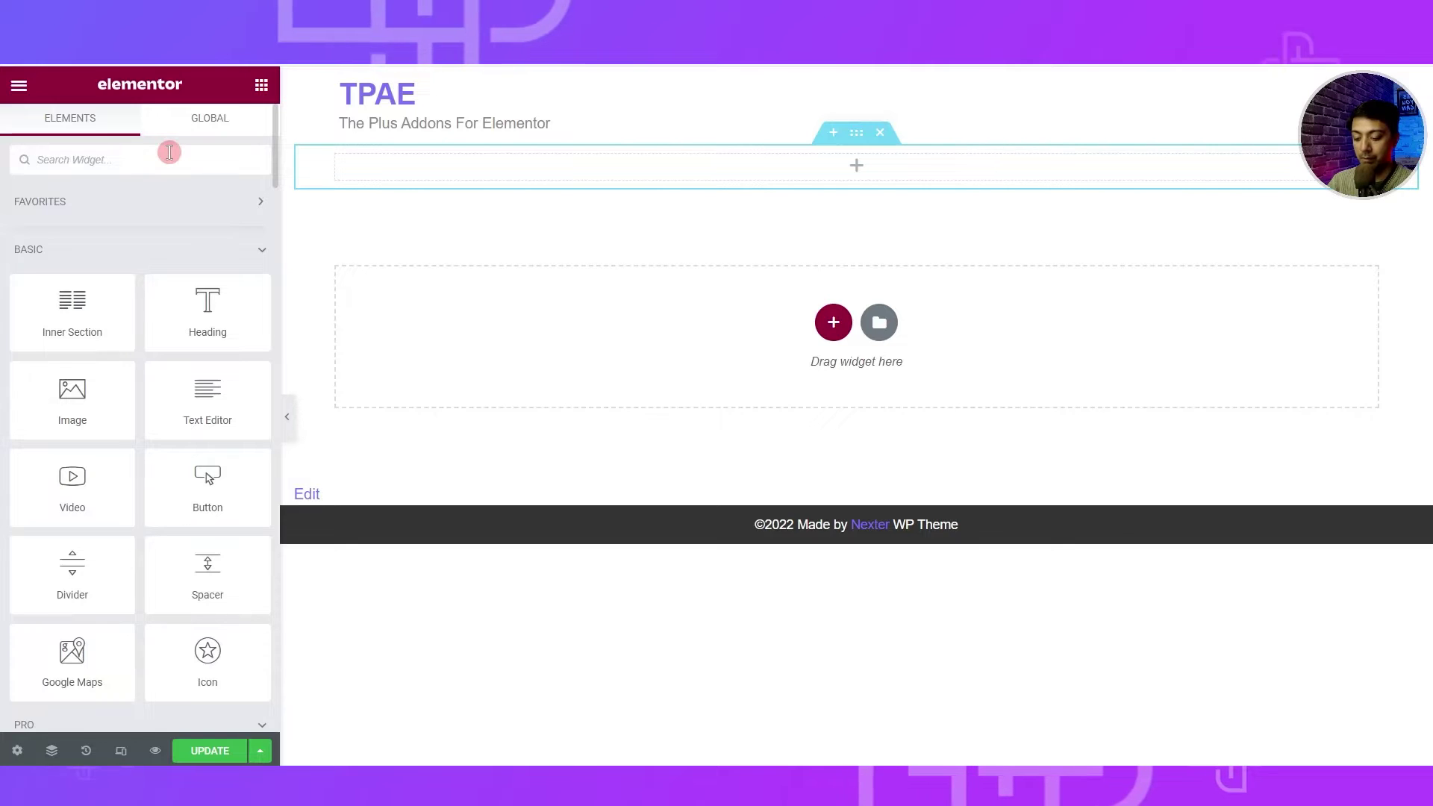
pyautogui.click(169, 152)
pyautogui.write('table')
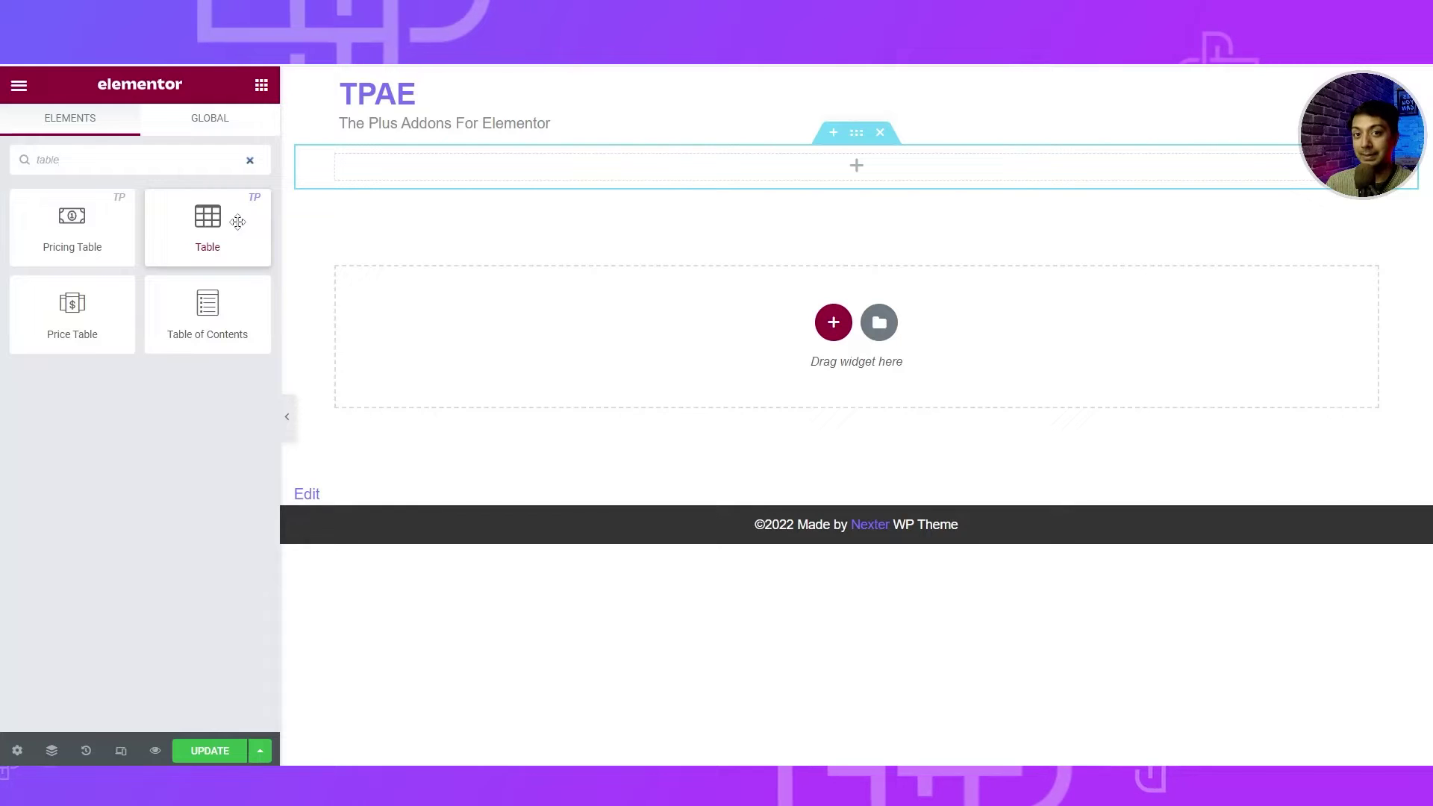
pyautogui.moveTo(219, 226); pyautogui.dragTo(901, 188)
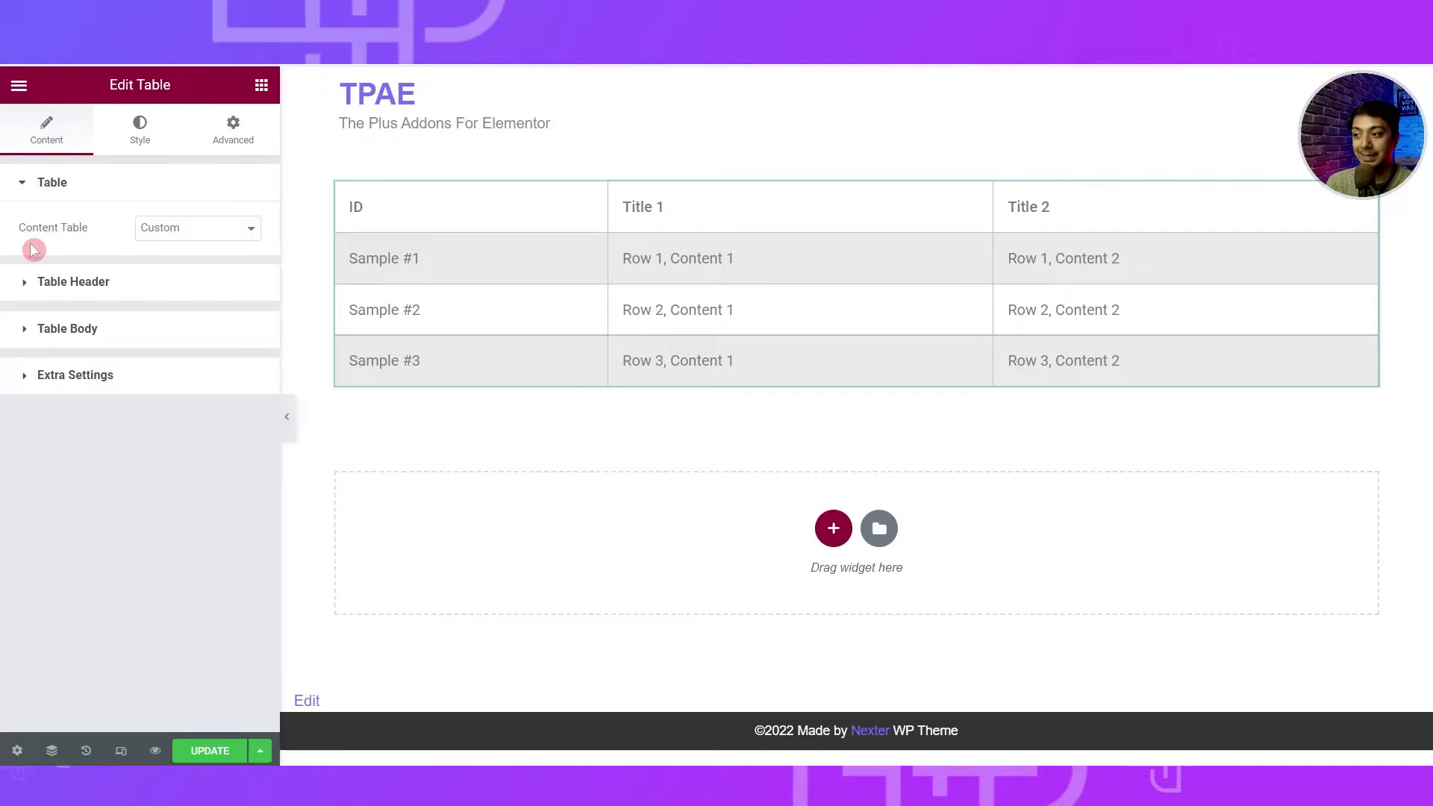
# Step: Try the CSV File content source for the table, select its file URL, and switch the source back to Custom
pyautogui.click(240, 233)
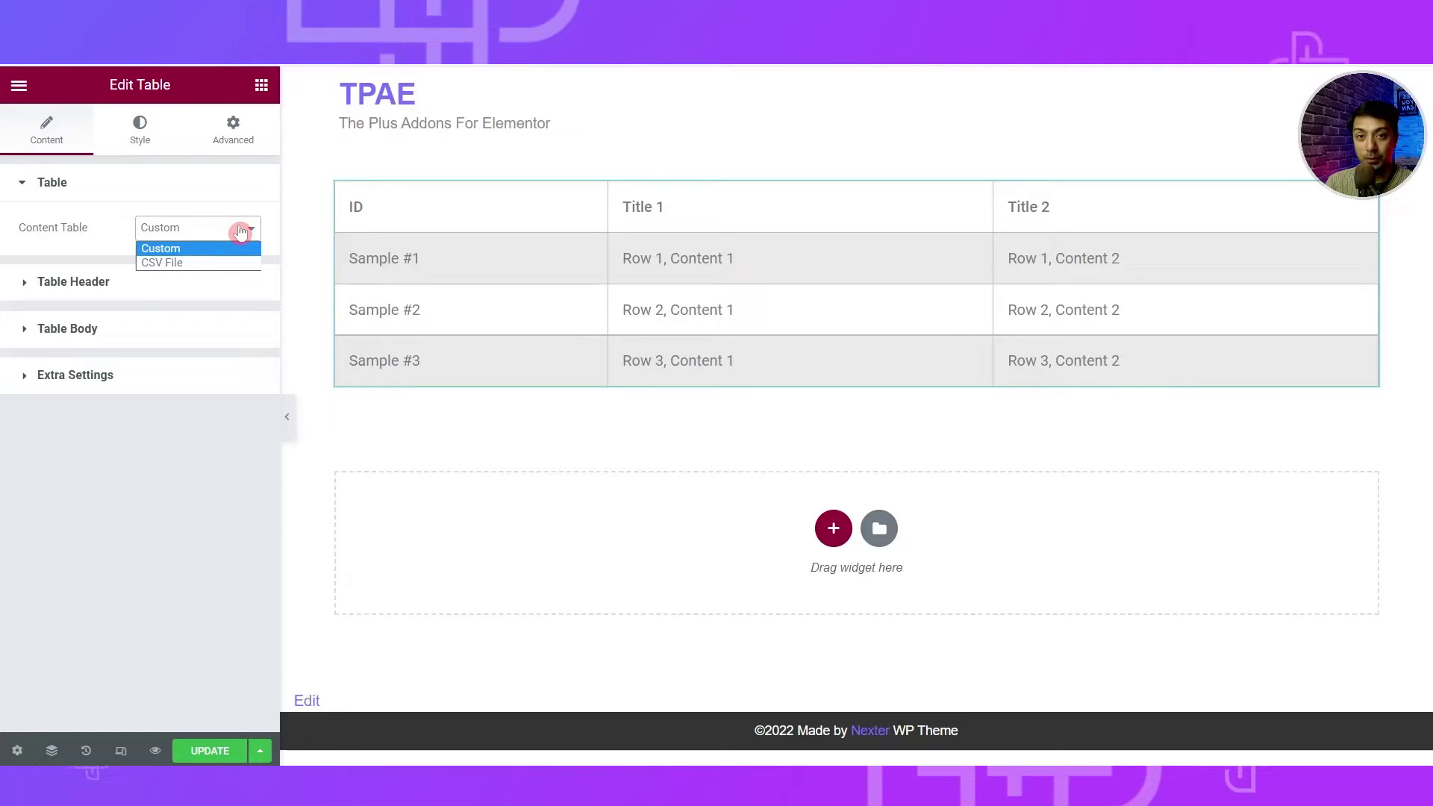
pyautogui.click(234, 262)
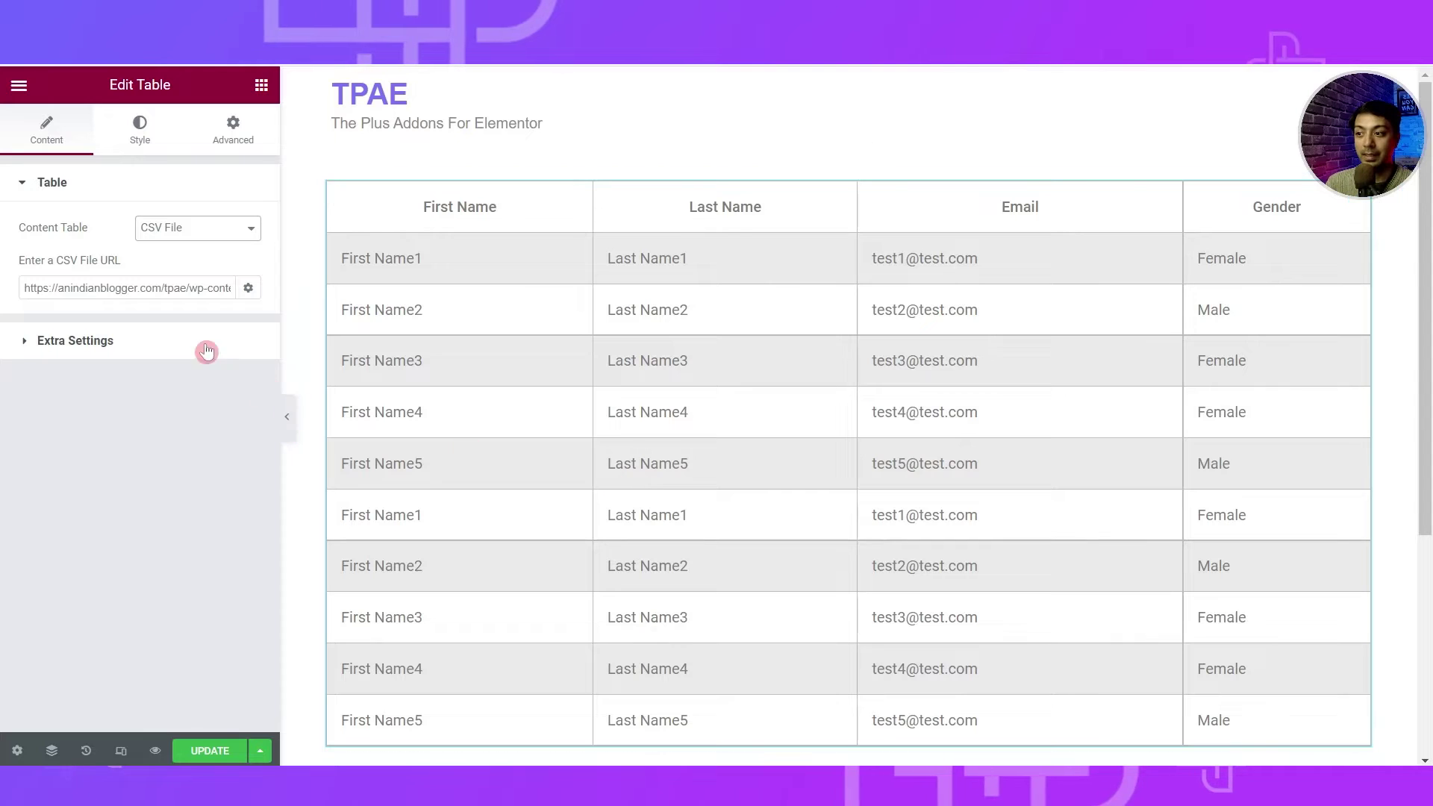
pyautogui.tripleClick(169, 294)
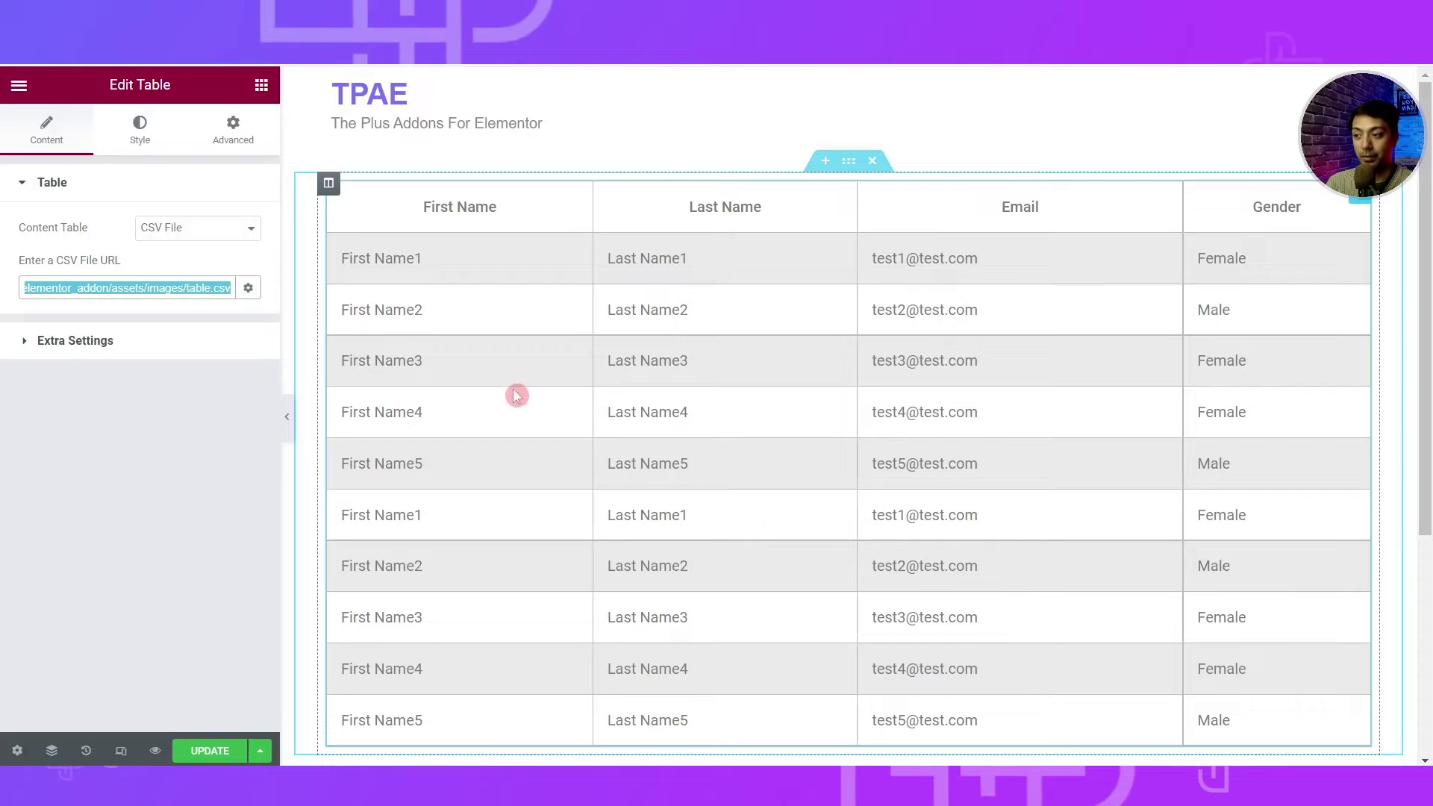
pyautogui.click(233, 231)
pyautogui.click(226, 252)
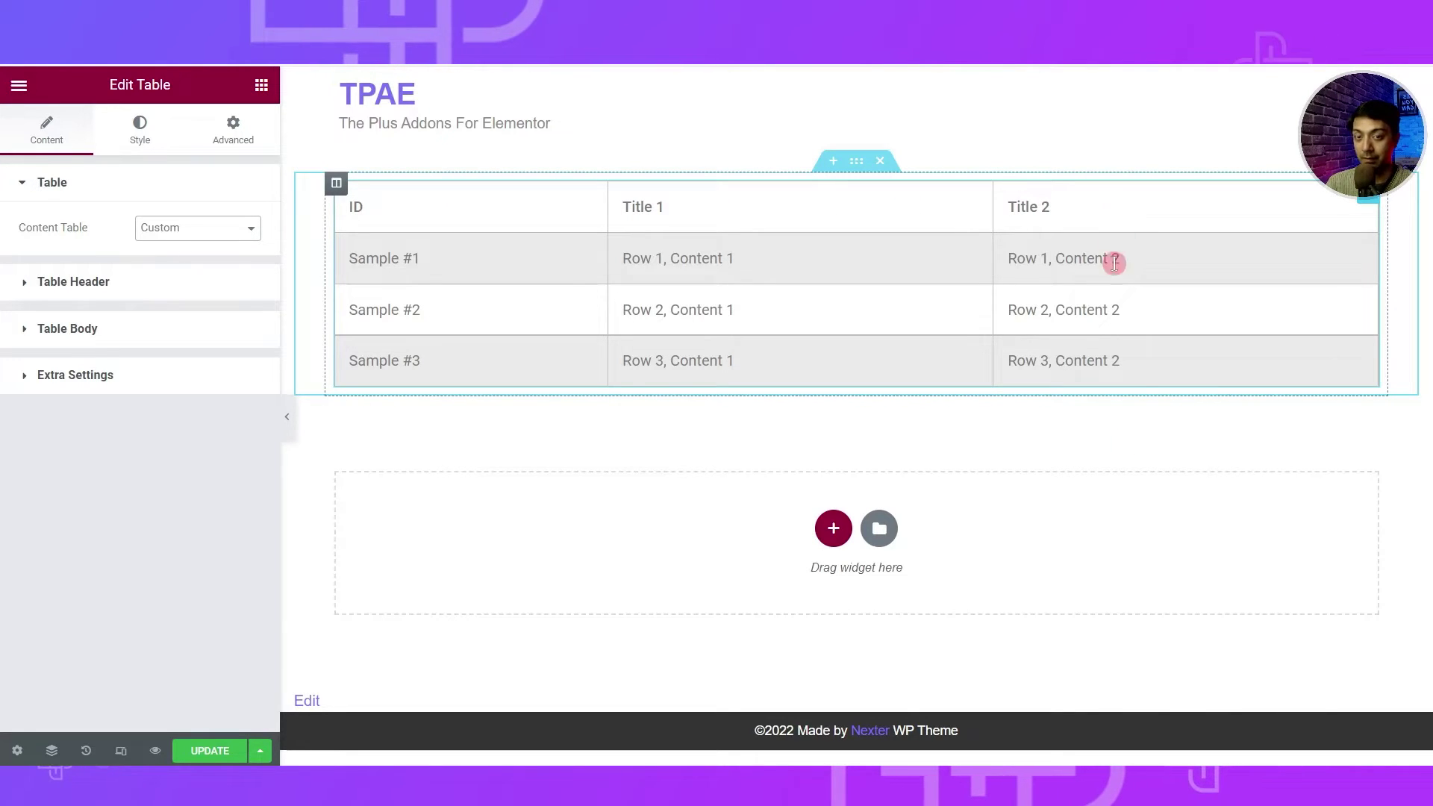
# Step: Review the Action options of the row item in the Table Header settings, keeping Start New Row
pyautogui.click(22, 292)
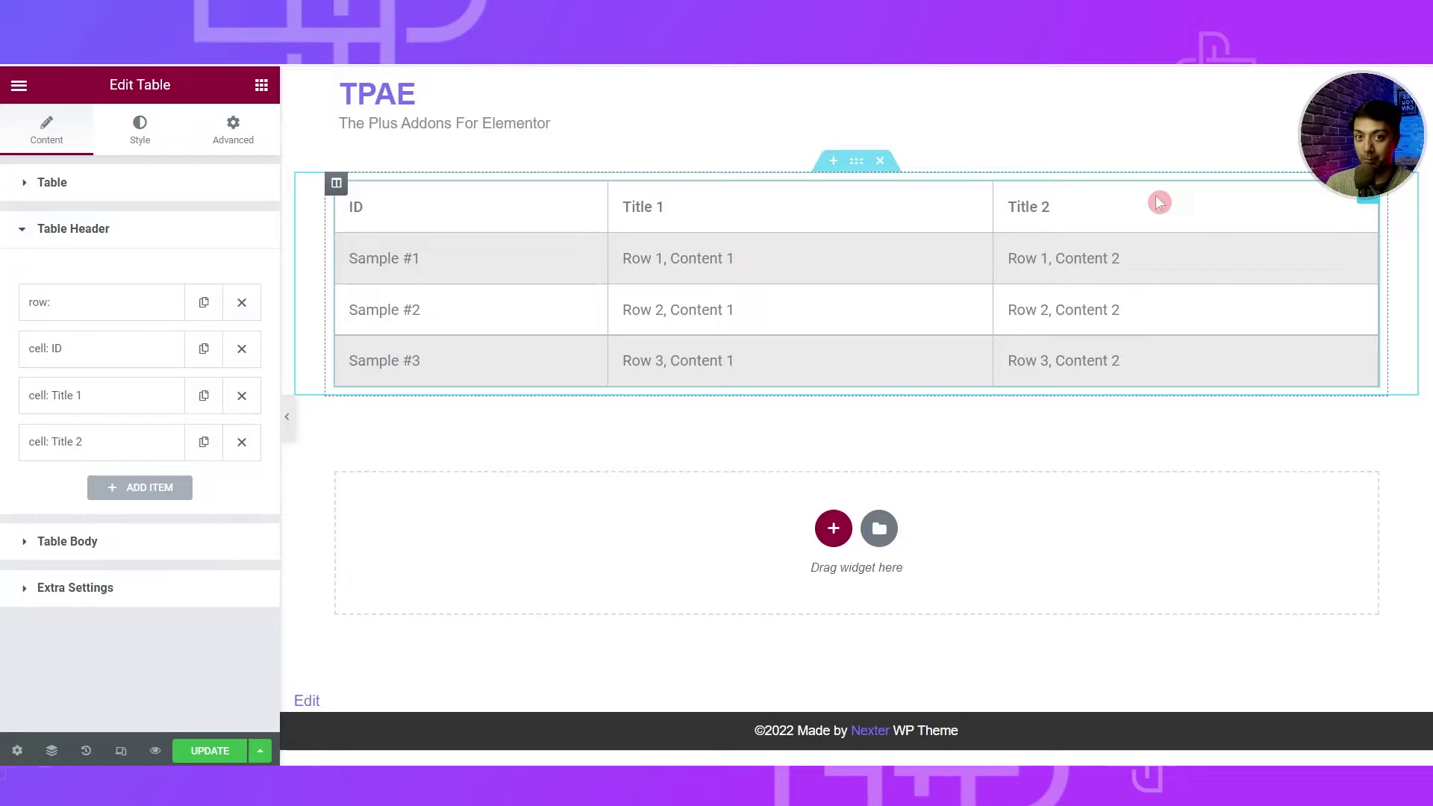
pyautogui.click(72, 304)
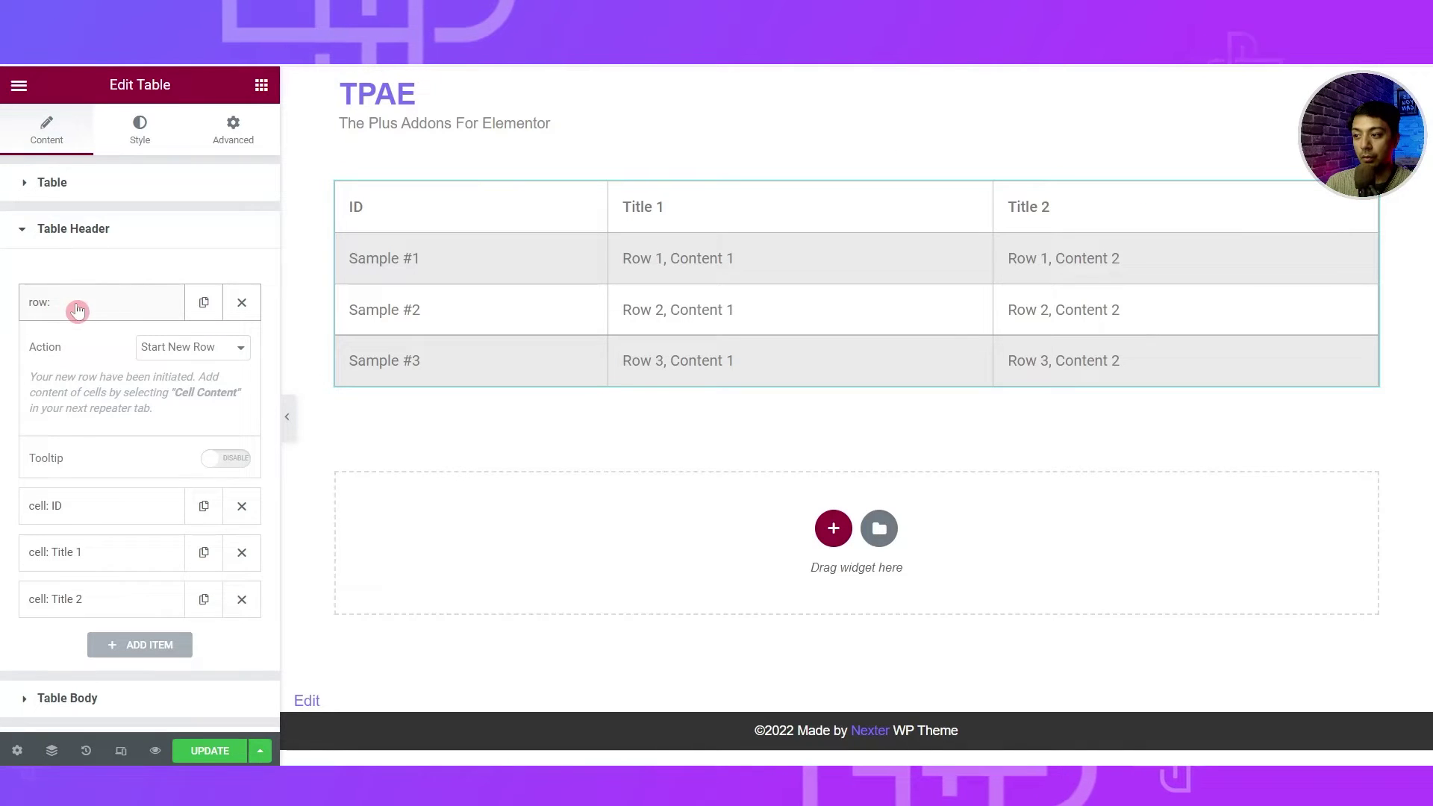
pyautogui.click(217, 349)
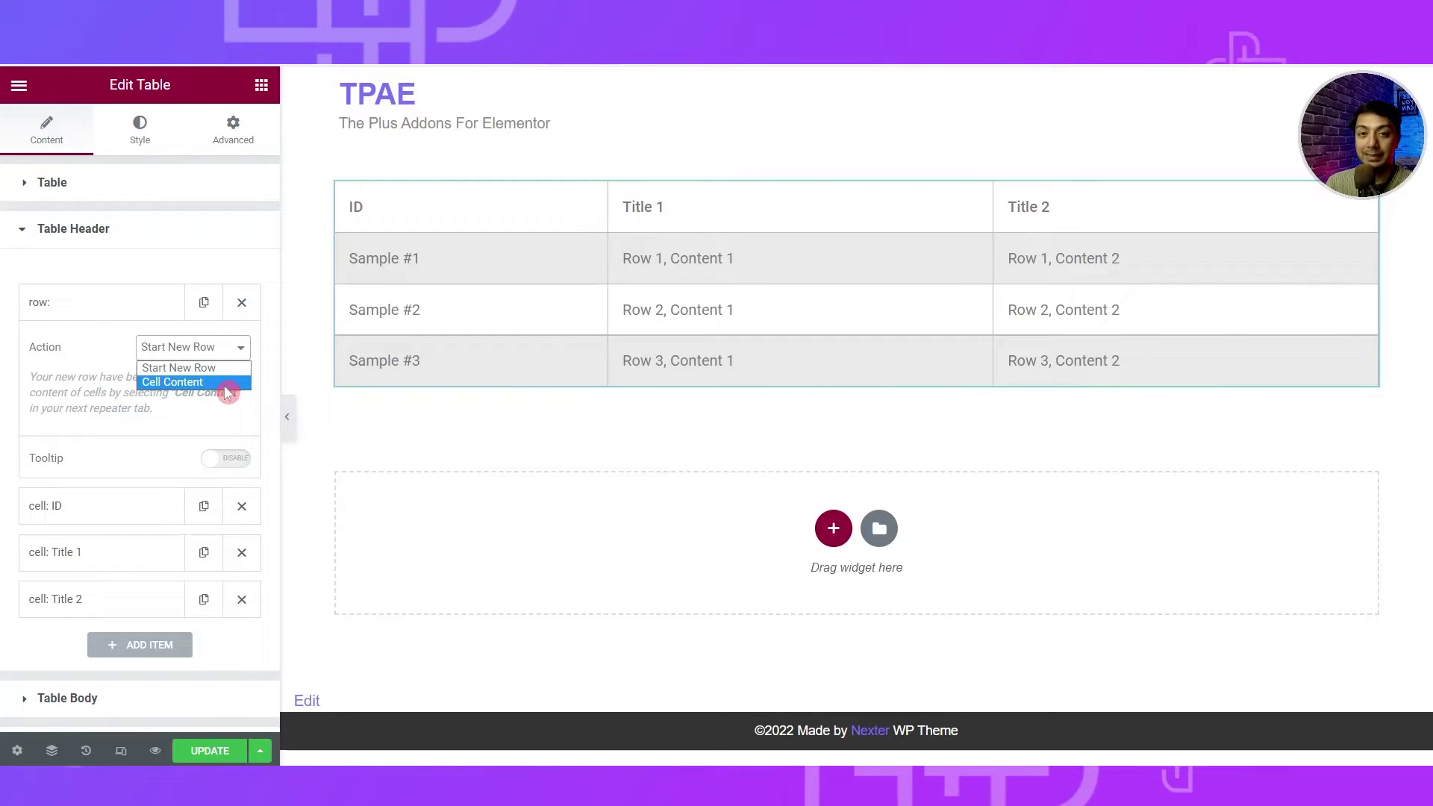
pyautogui.click(212, 368)
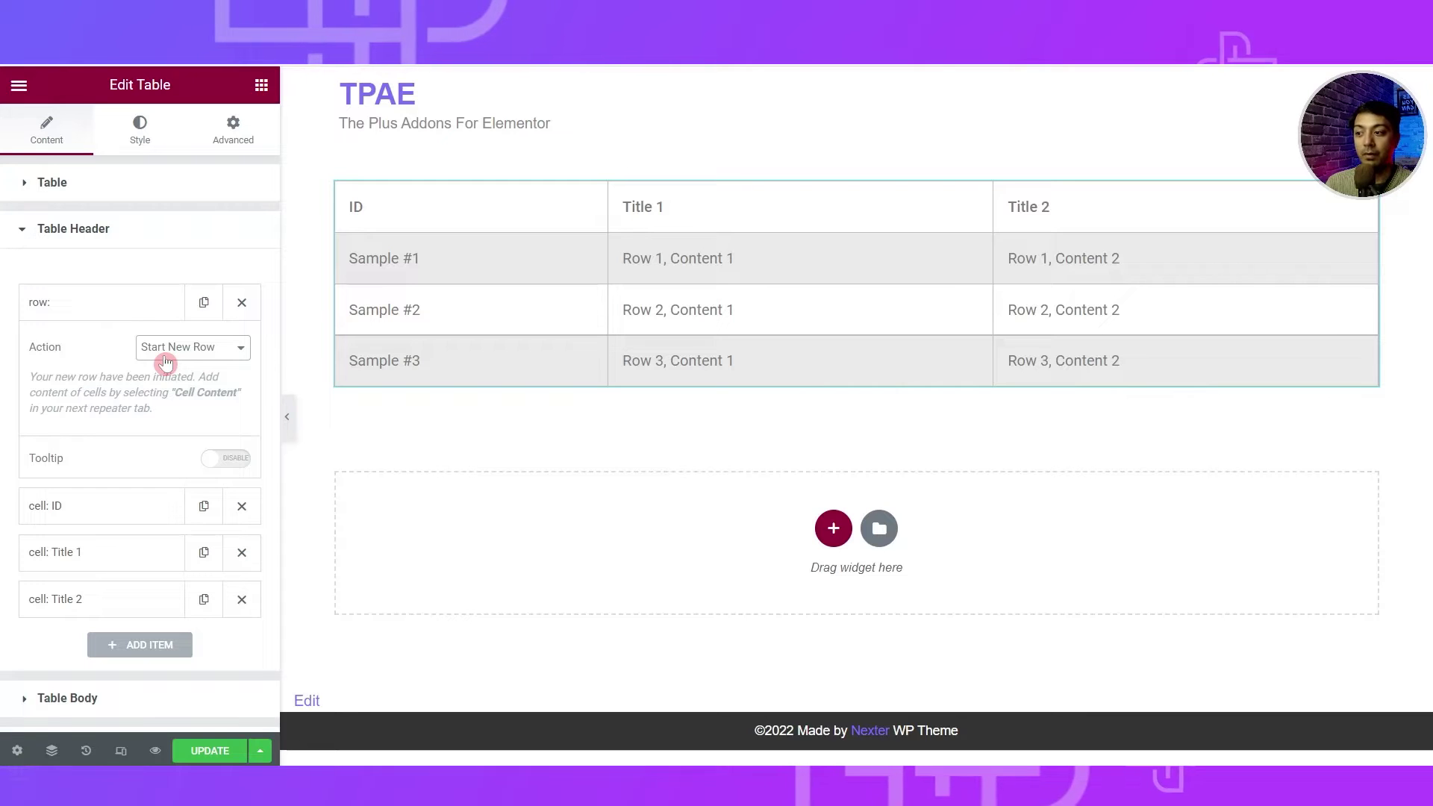
pyautogui.click(140, 312)
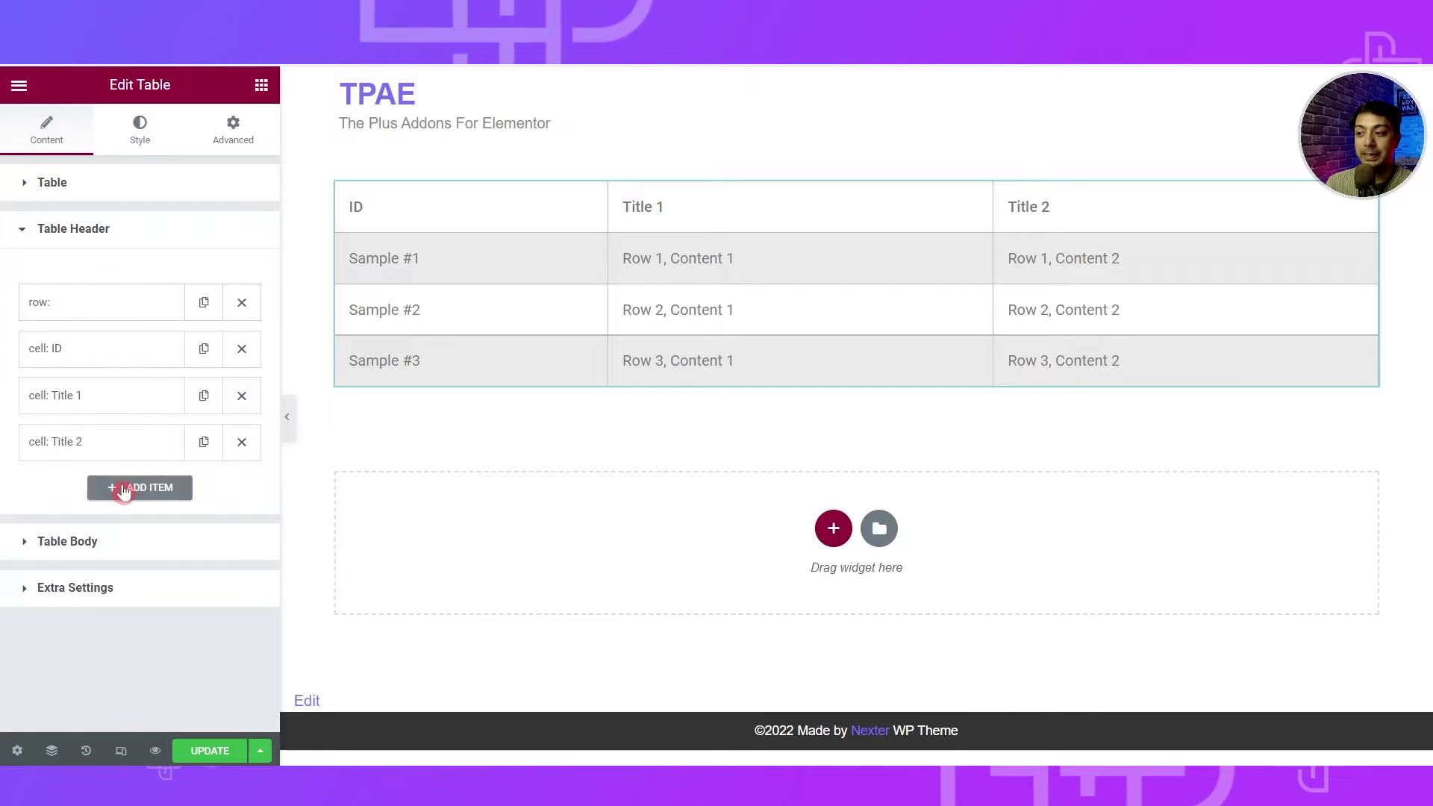
# Step: Try the tooltip on the header's row item, switching Tooltip On to Icon and back to Box, and disable the tooltip again
pyautogui.click(100, 311)
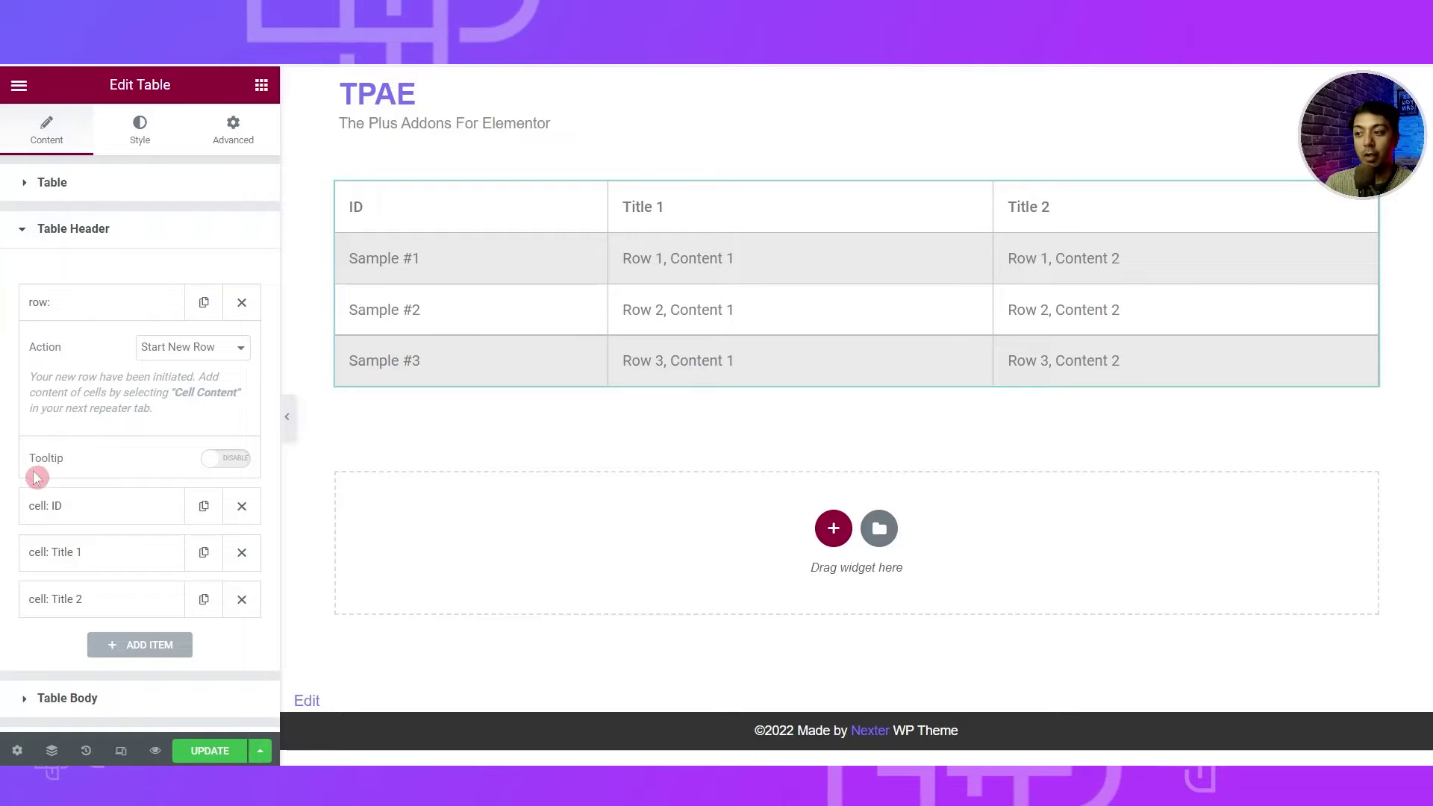
pyautogui.click(233, 462)
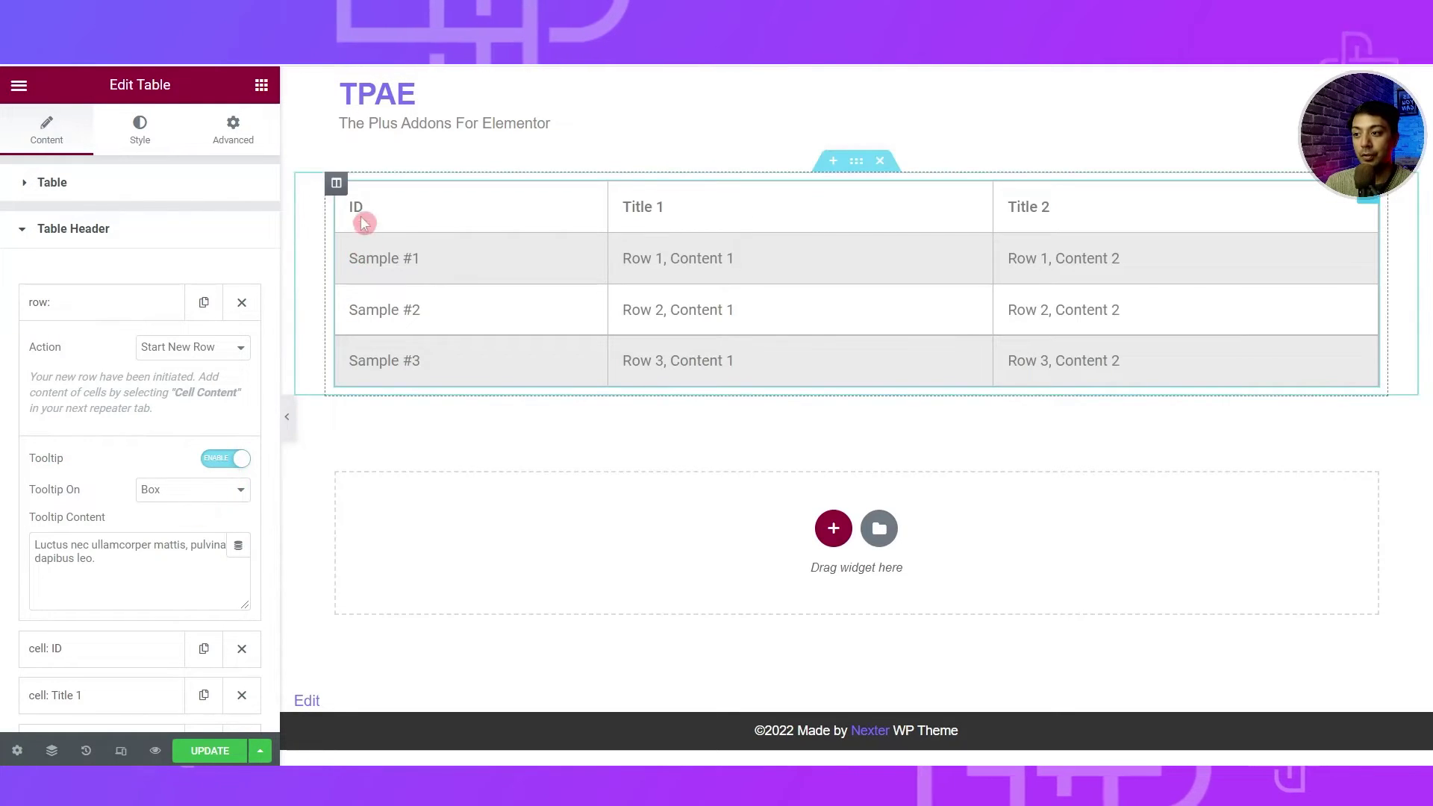
pyautogui.click(100, 556)
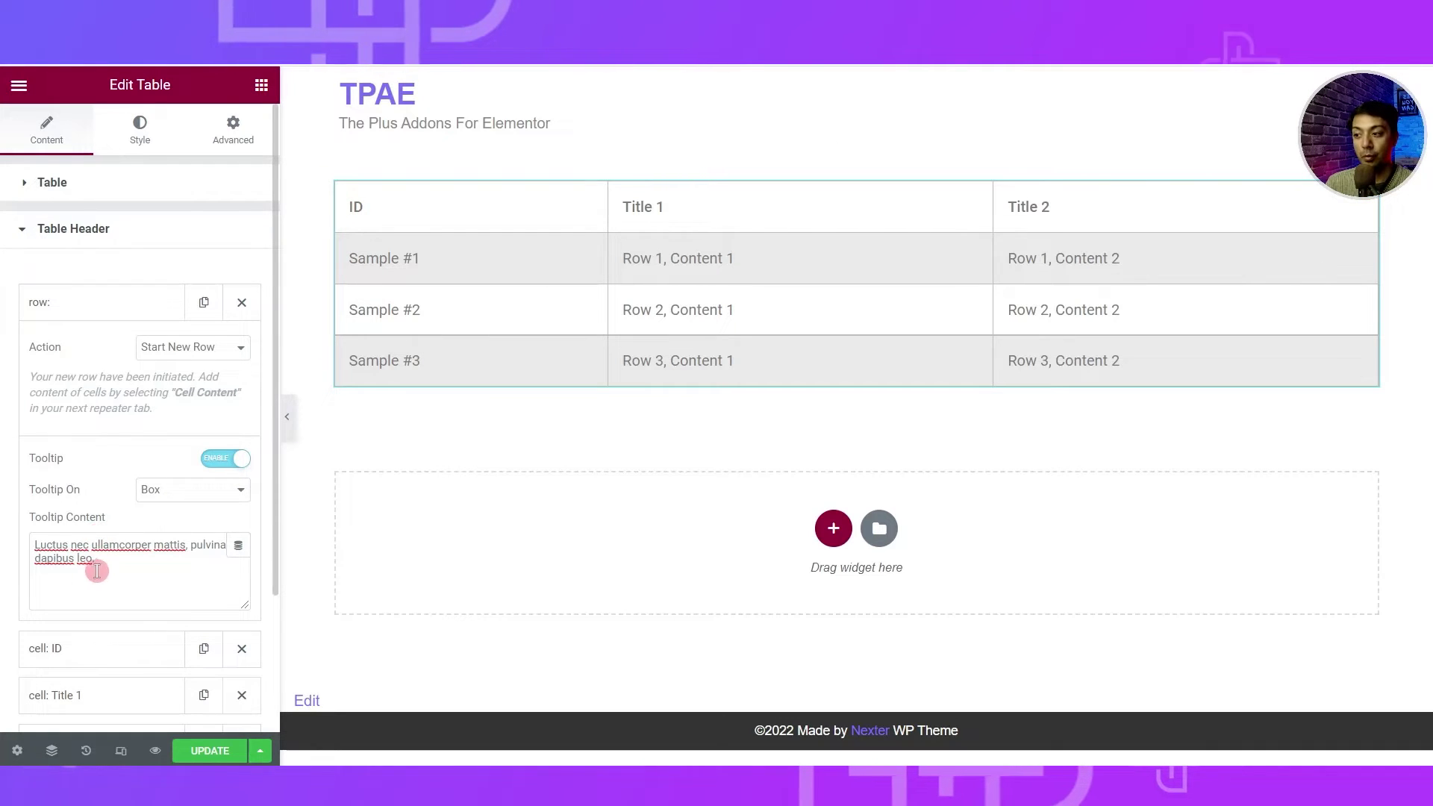
pyautogui.click(211, 497)
pyautogui.click(200, 525)
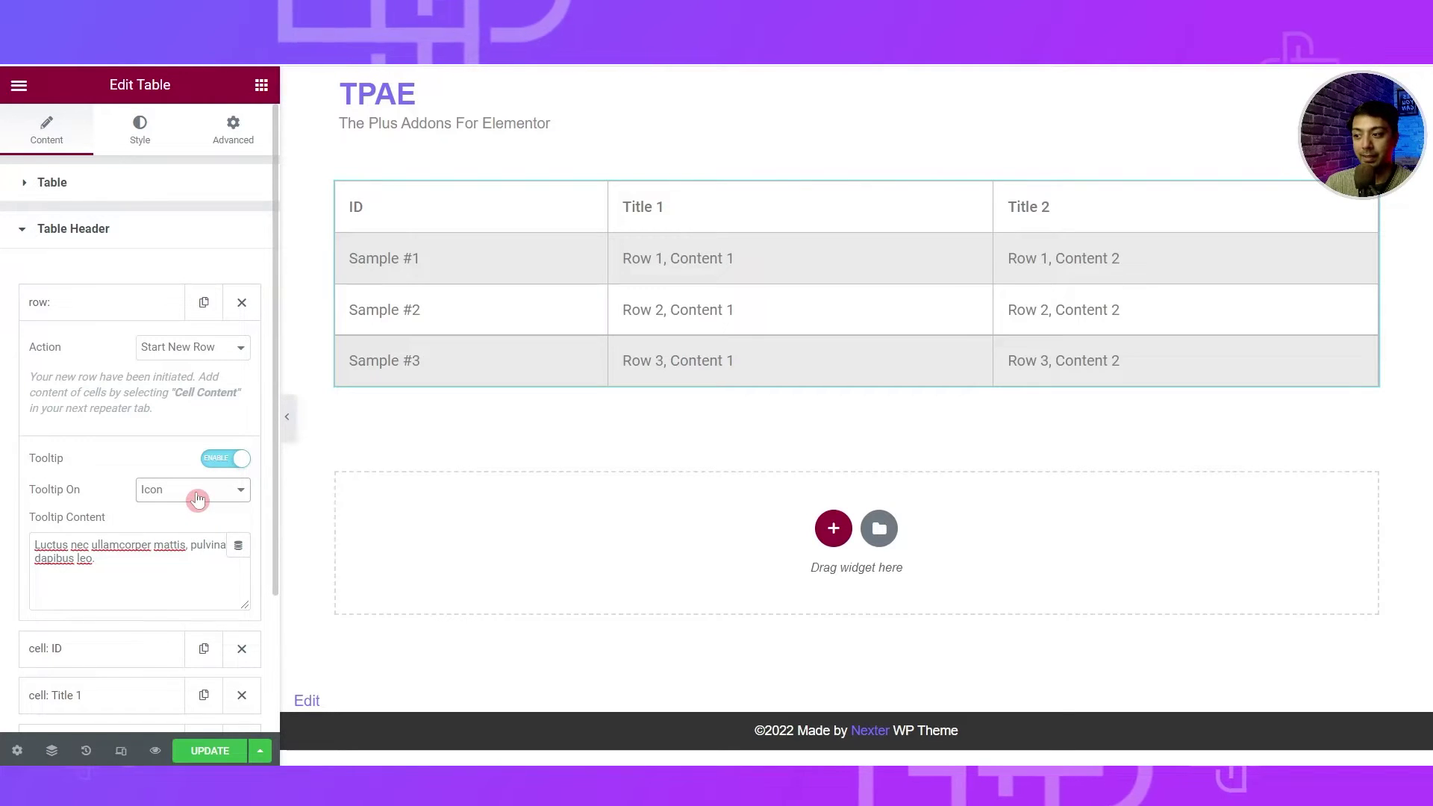
pyautogui.click(198, 498)
pyautogui.click(192, 509)
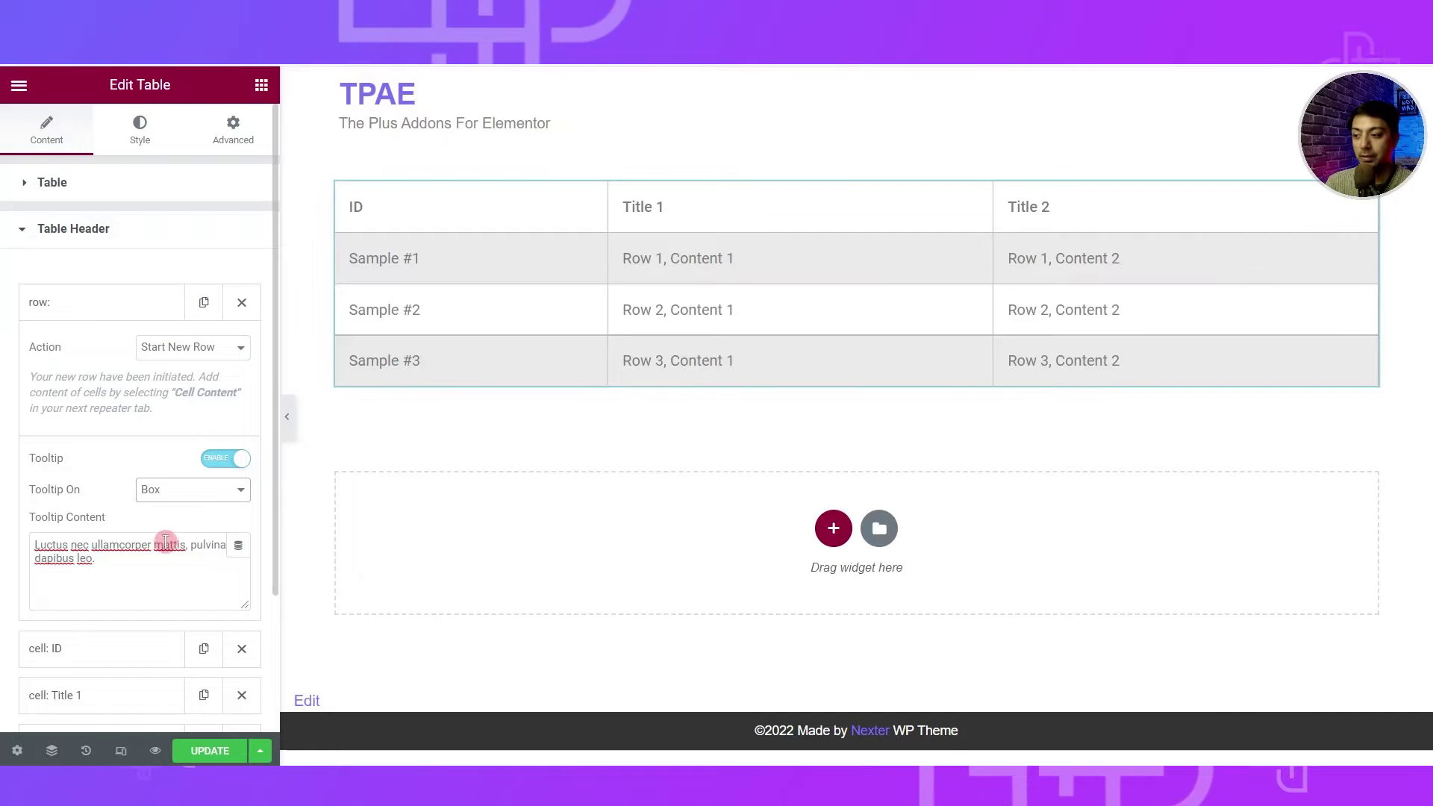
pyautogui.click(217, 465)
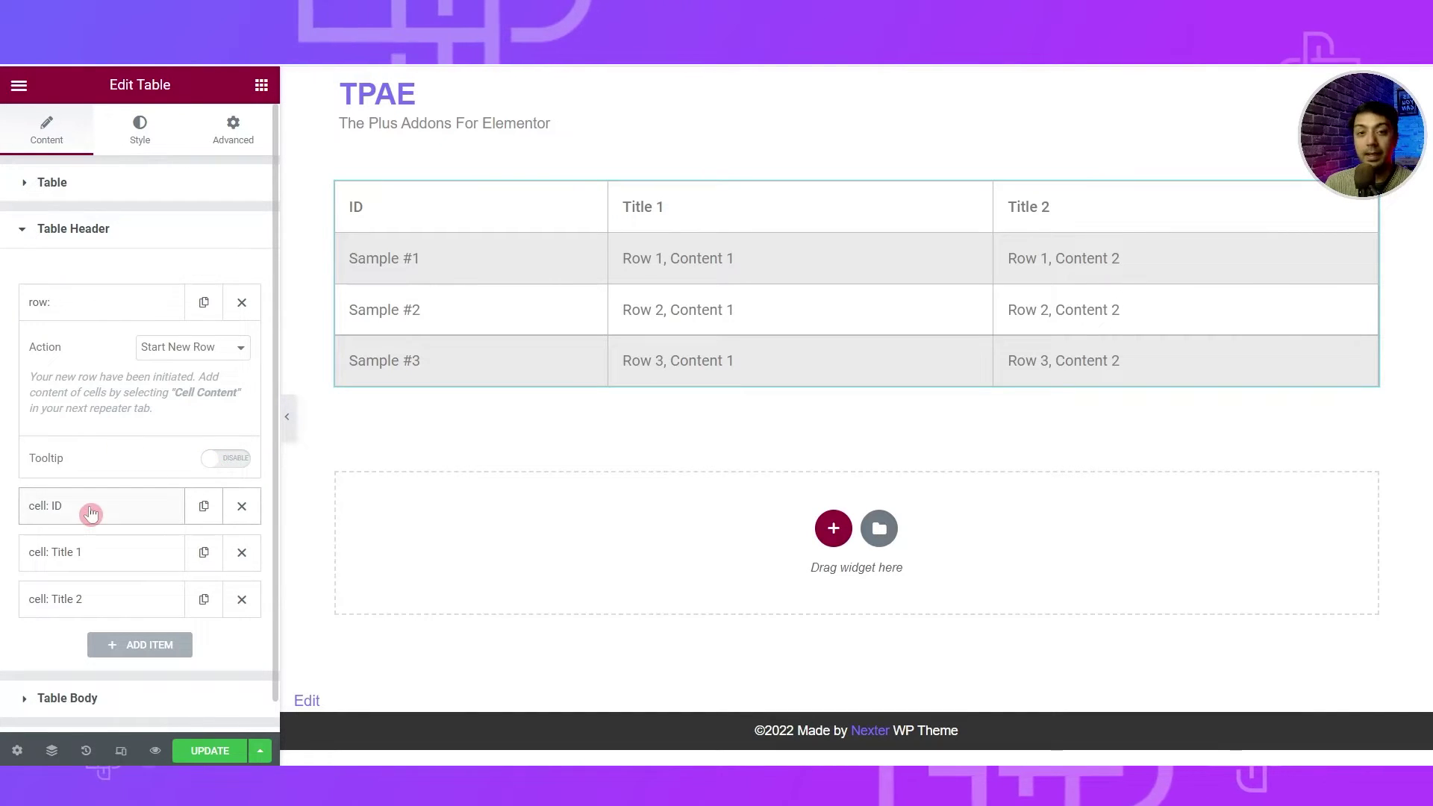
pyautogui.click(104, 307)
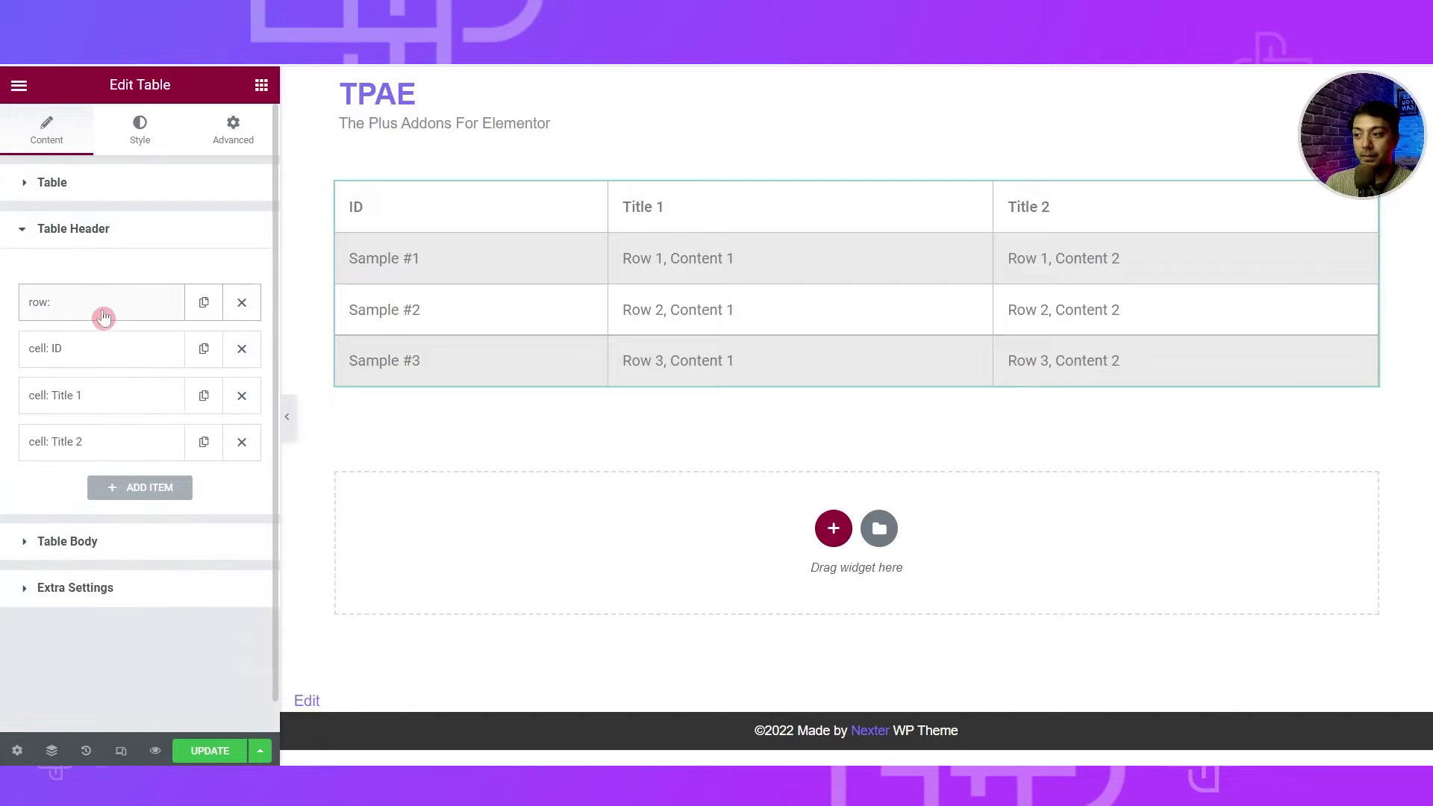
# Step: Change the text of the ID header cell to "Sno. ID"
pyautogui.click(75, 362)
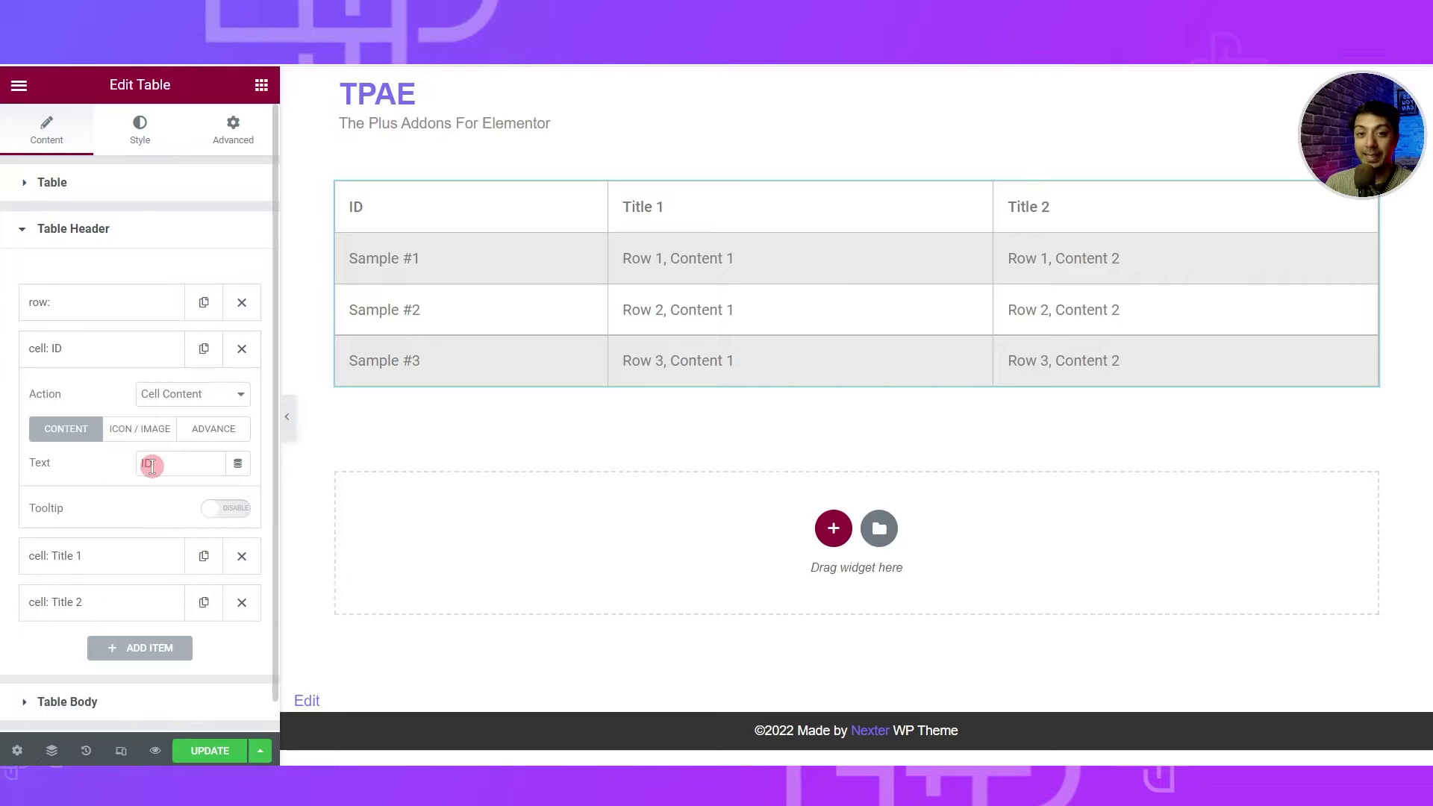
pyautogui.click(161, 465)
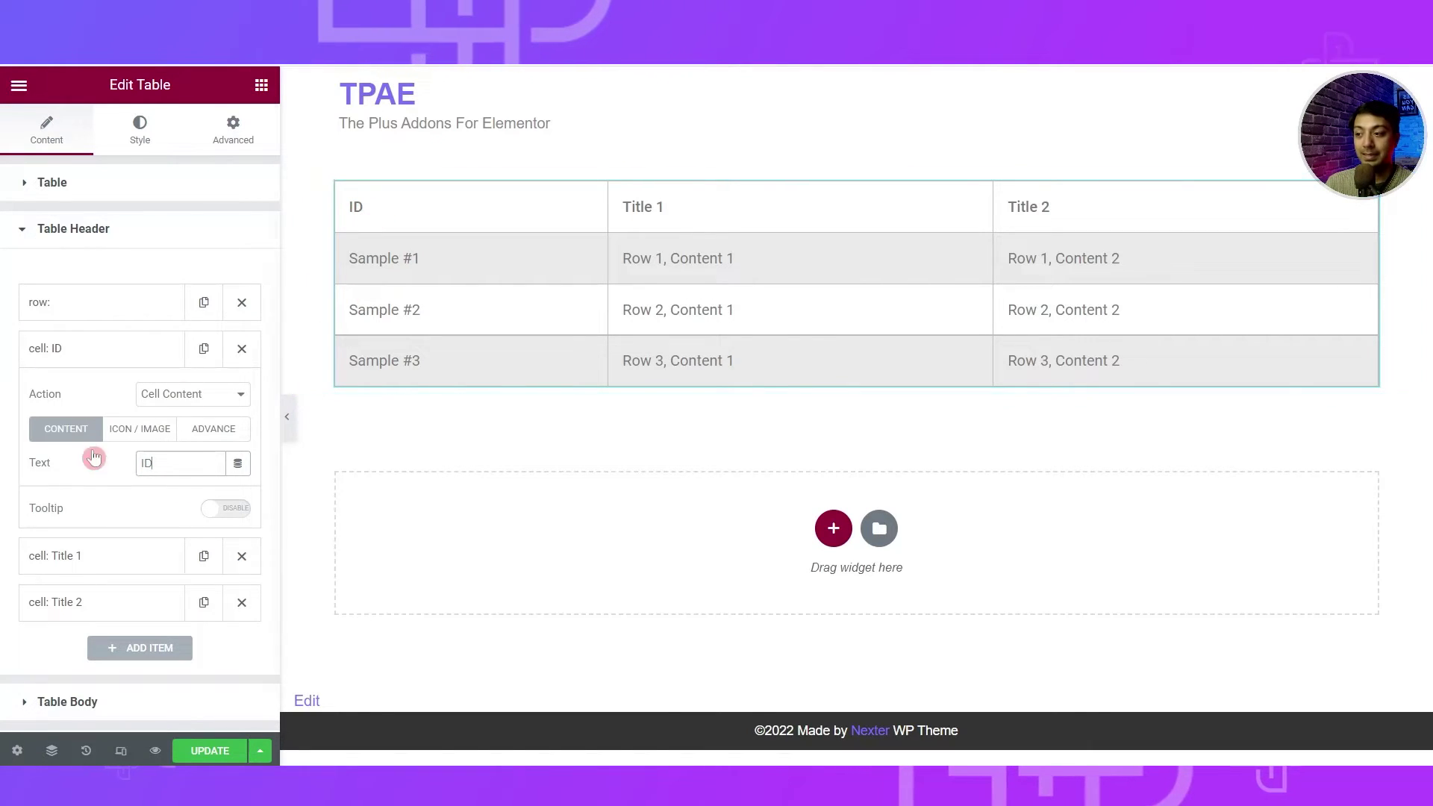
pyautogui.click(176, 466)
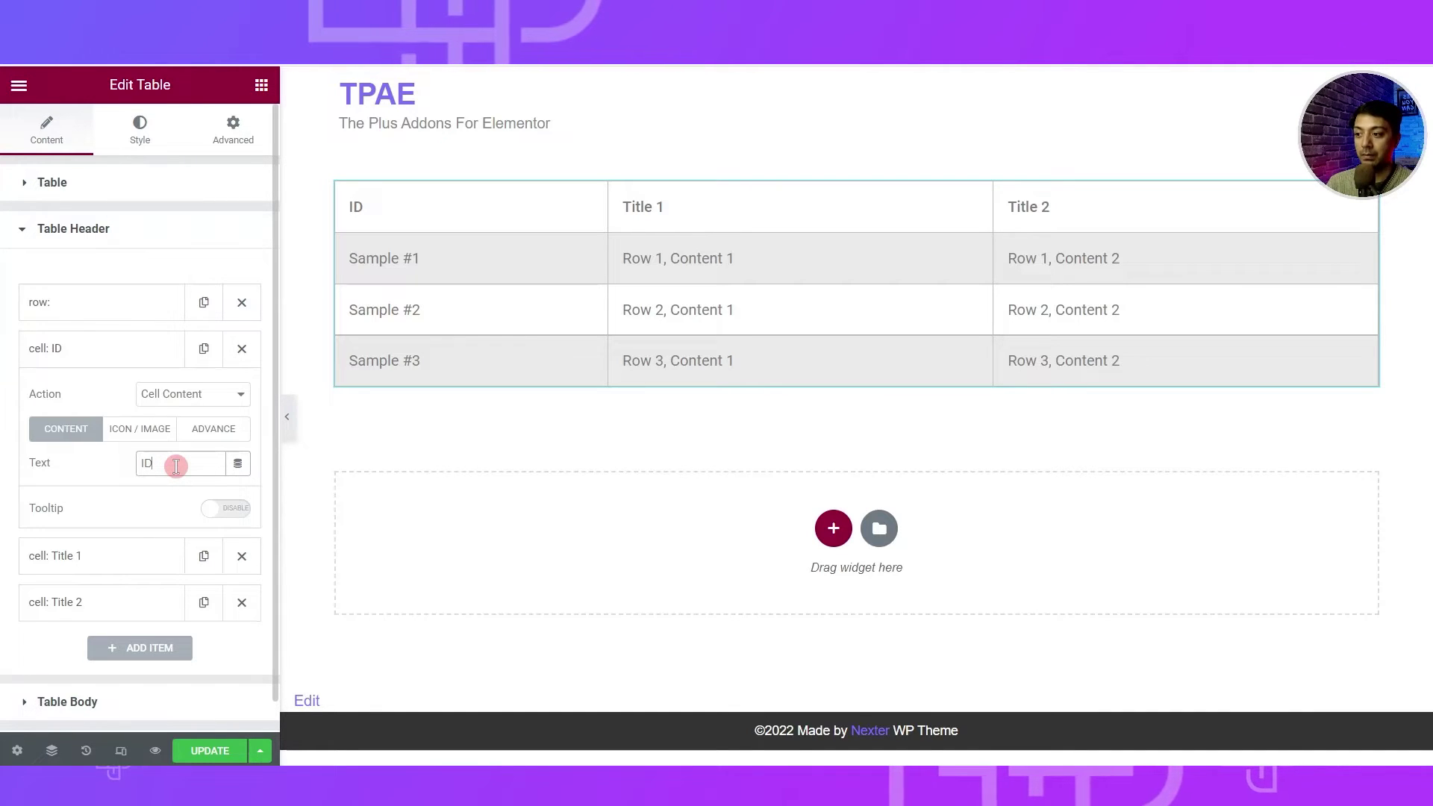
pyautogui.write('Sno.')
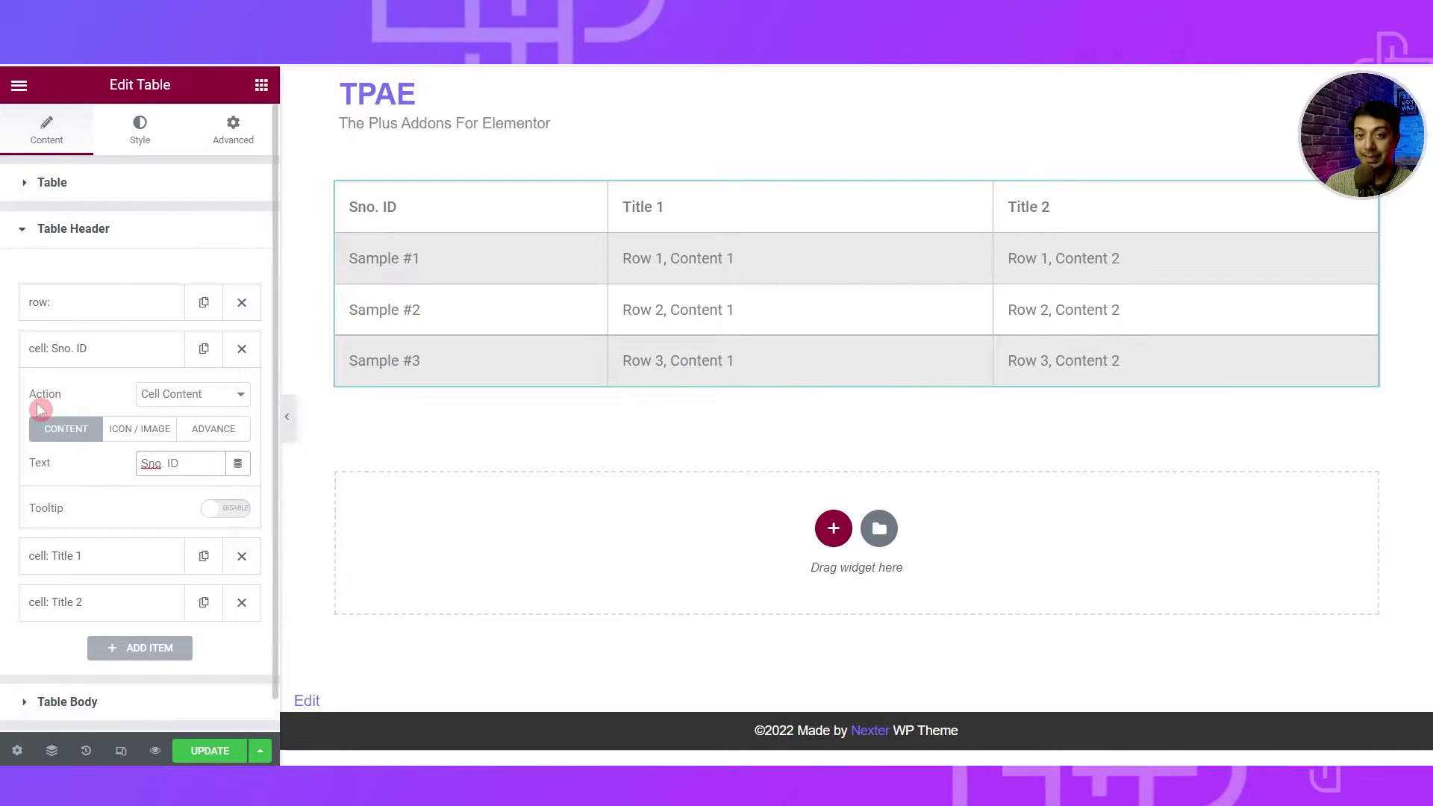
# Step: Try the Start New Row action on the Sno. ID header cell and set it back to Cell Content
pyautogui.click(212, 404)
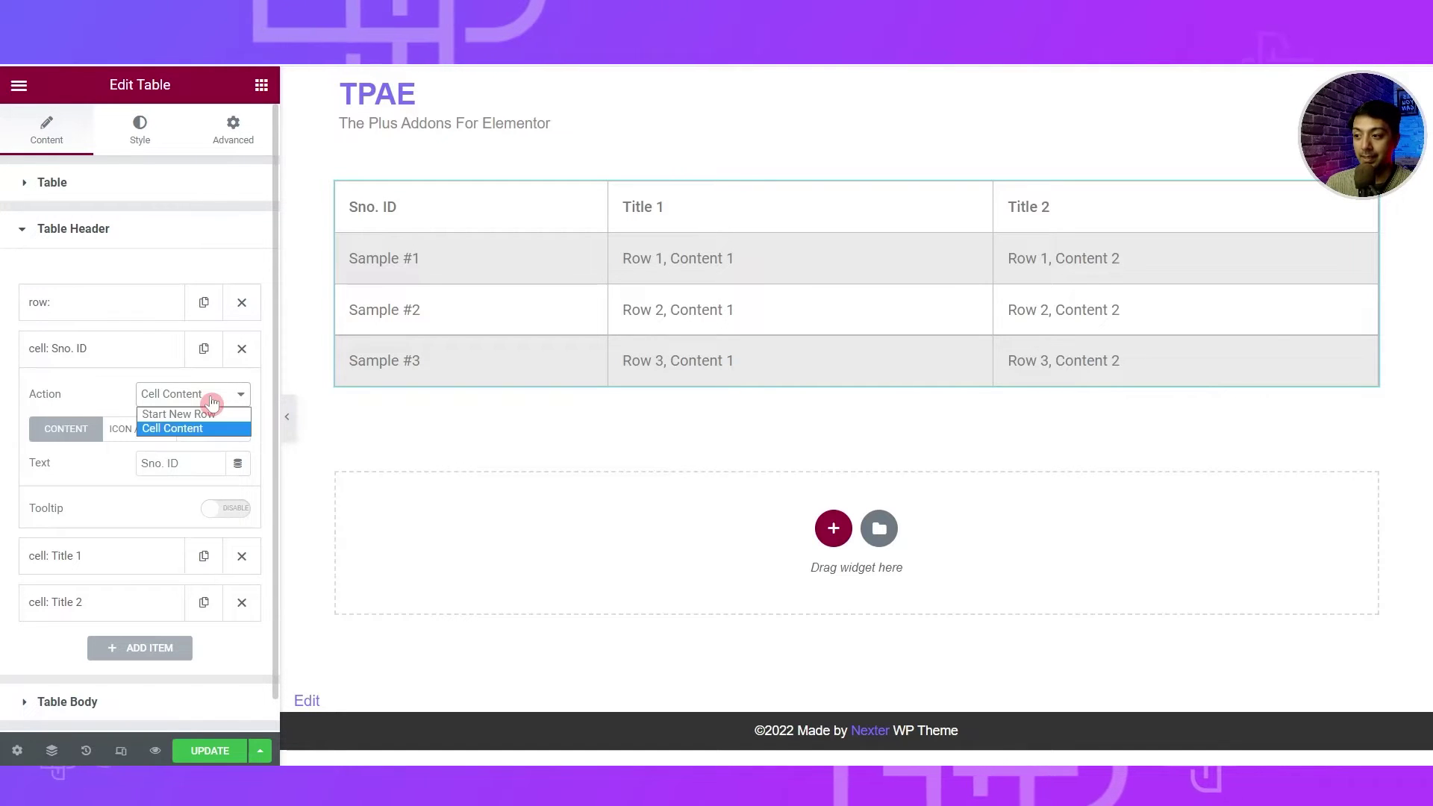
pyautogui.click(164, 415)
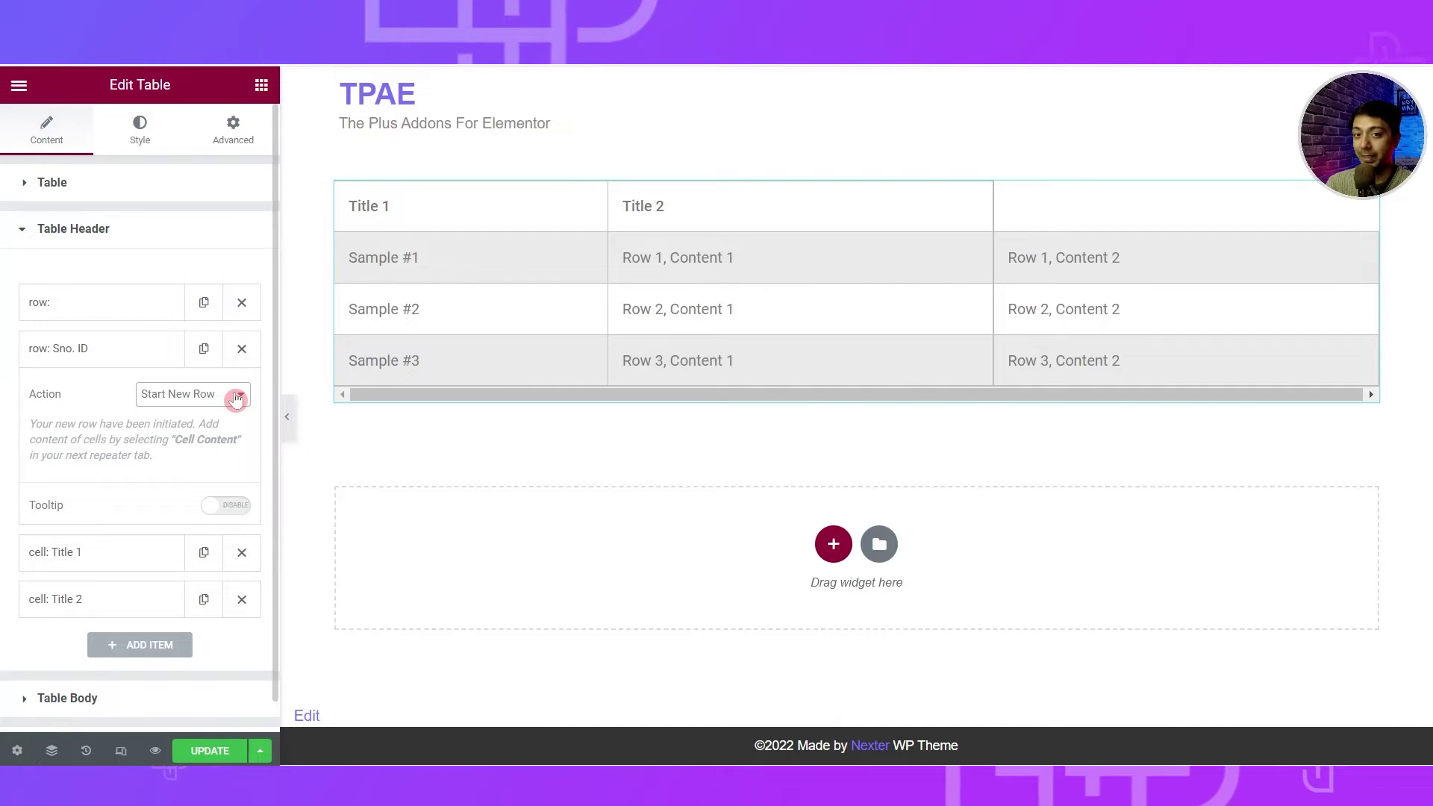
pyautogui.click(236, 396)
pyautogui.click(194, 429)
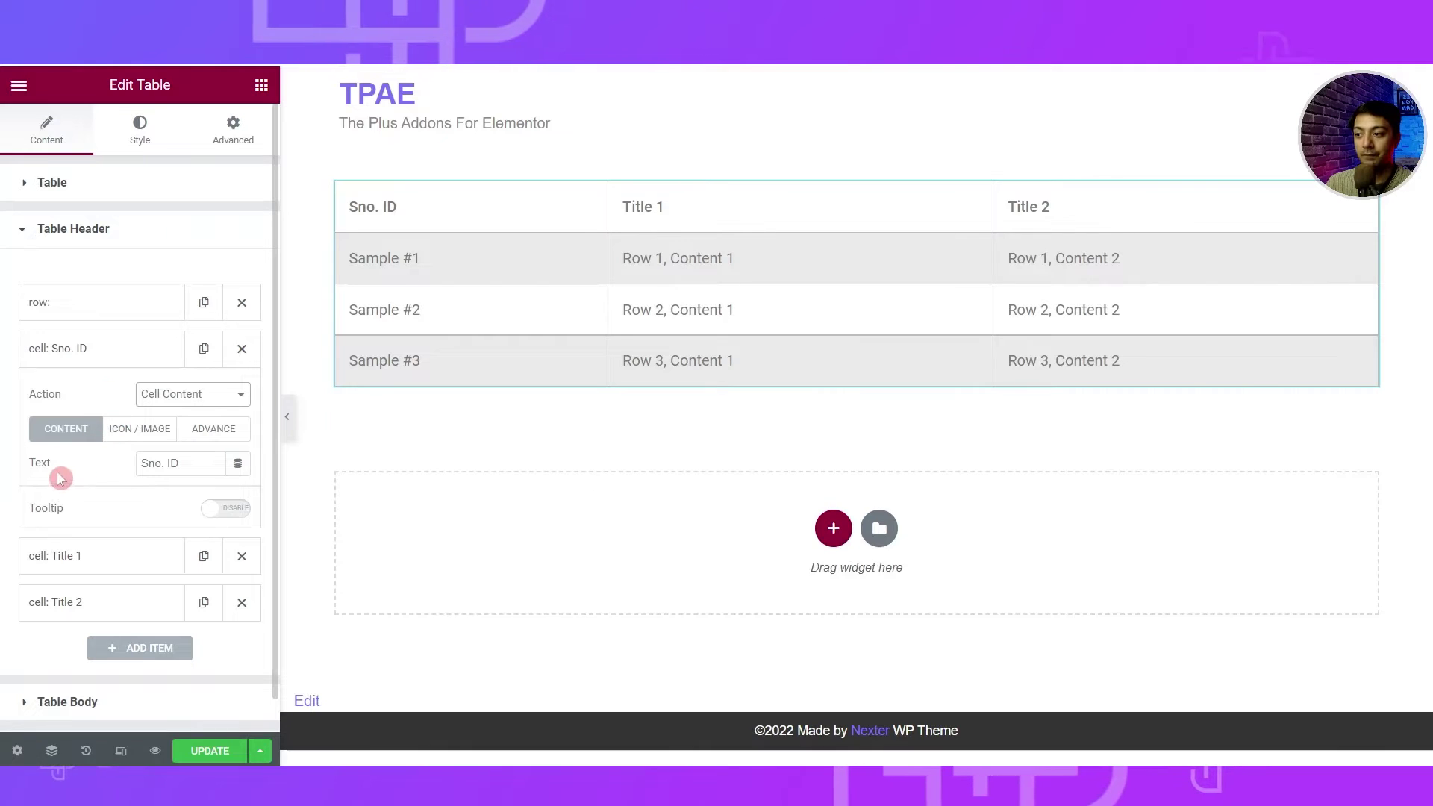
pyautogui.click(184, 464)
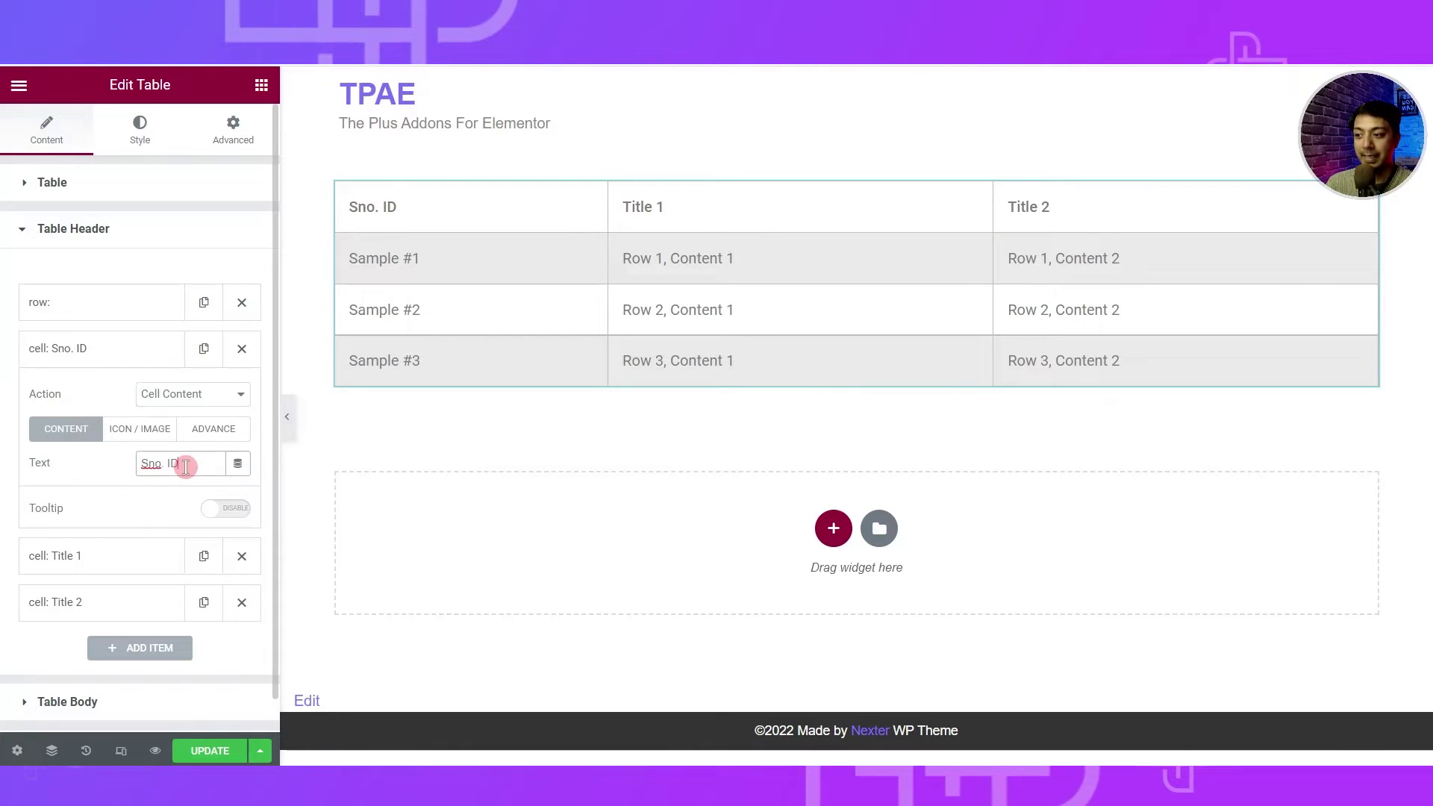
# Step: Add an icon to the Sno. ID header cell, using the Font Awesome icon font and the glide icon
pyautogui.click(121, 440)
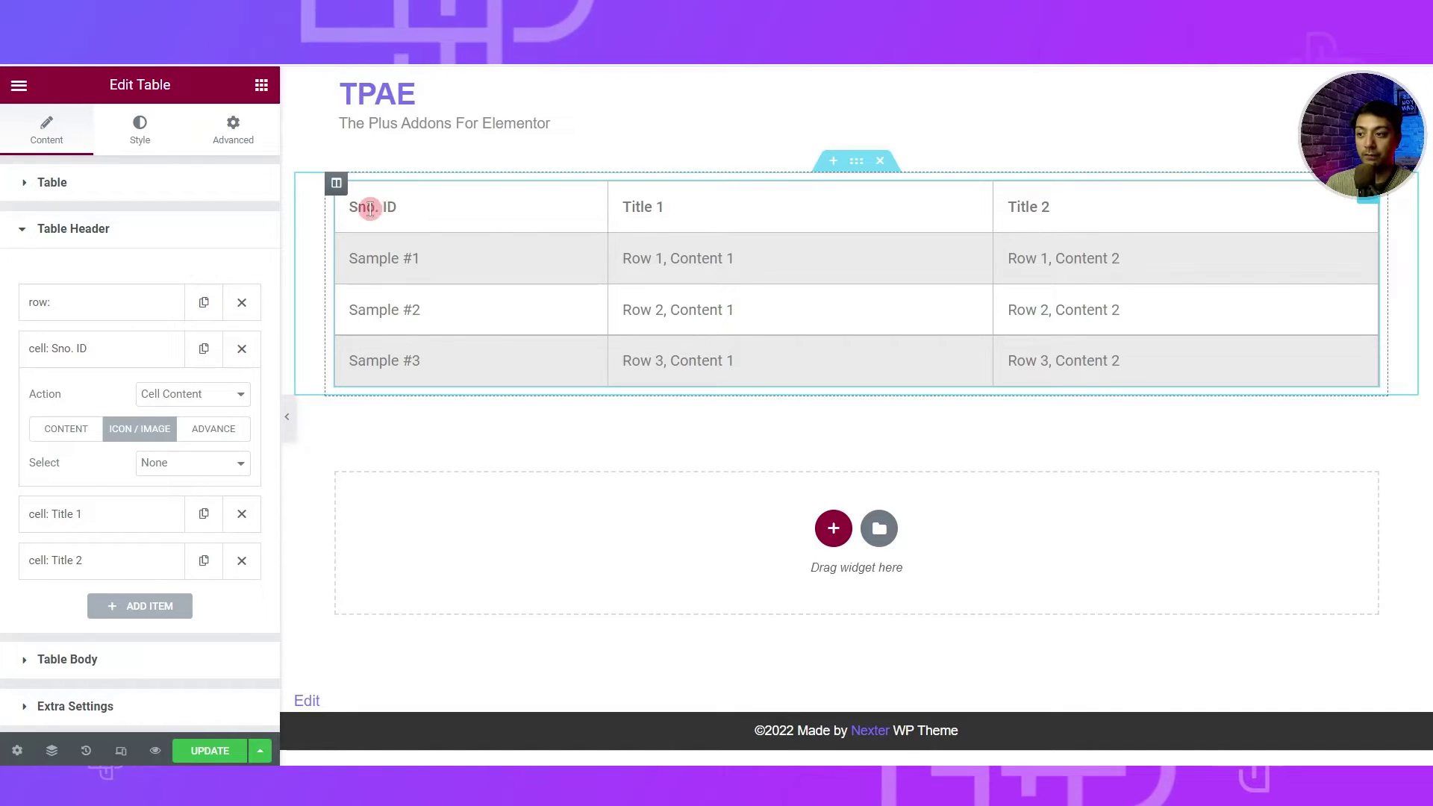
pyautogui.click(234, 463)
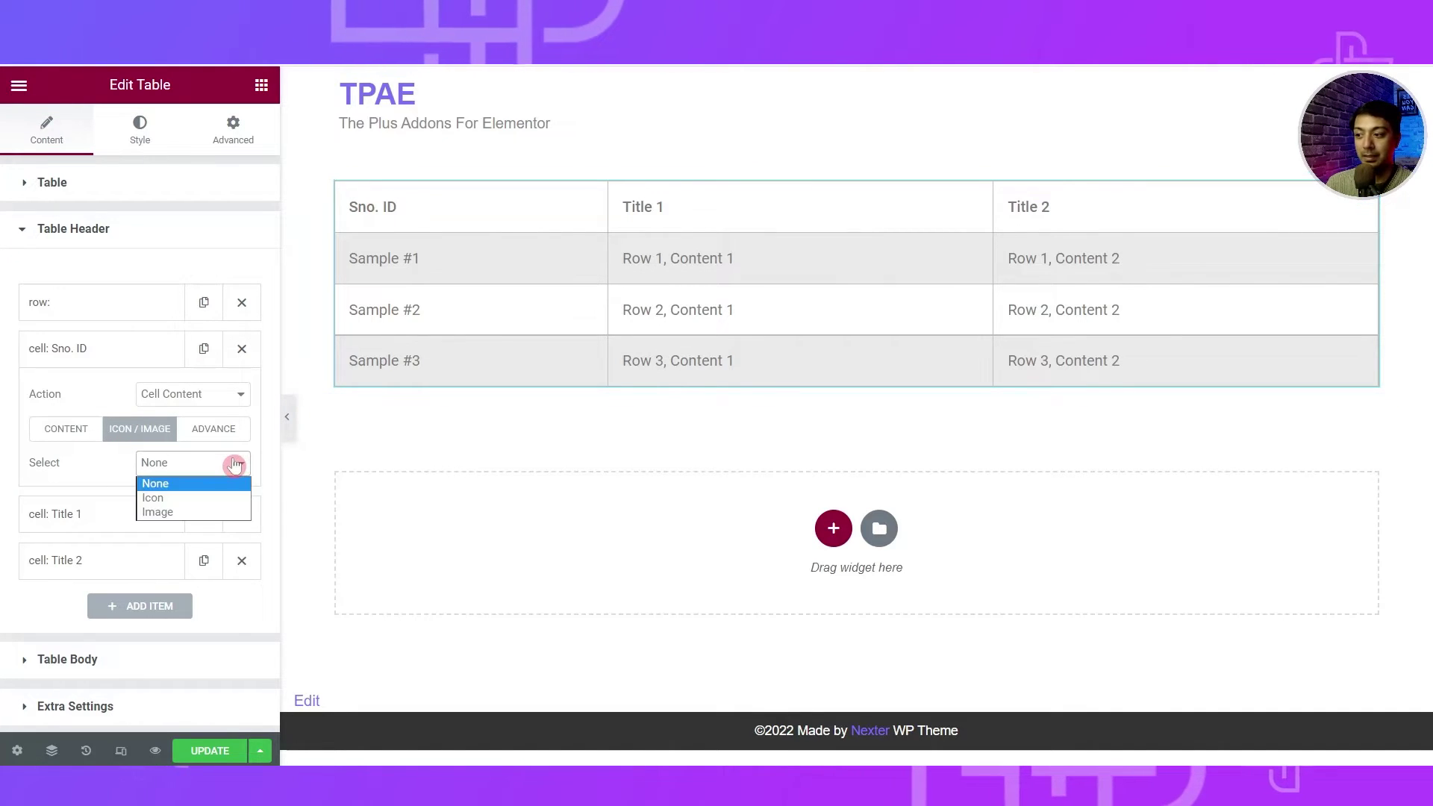
pyautogui.click(203, 499)
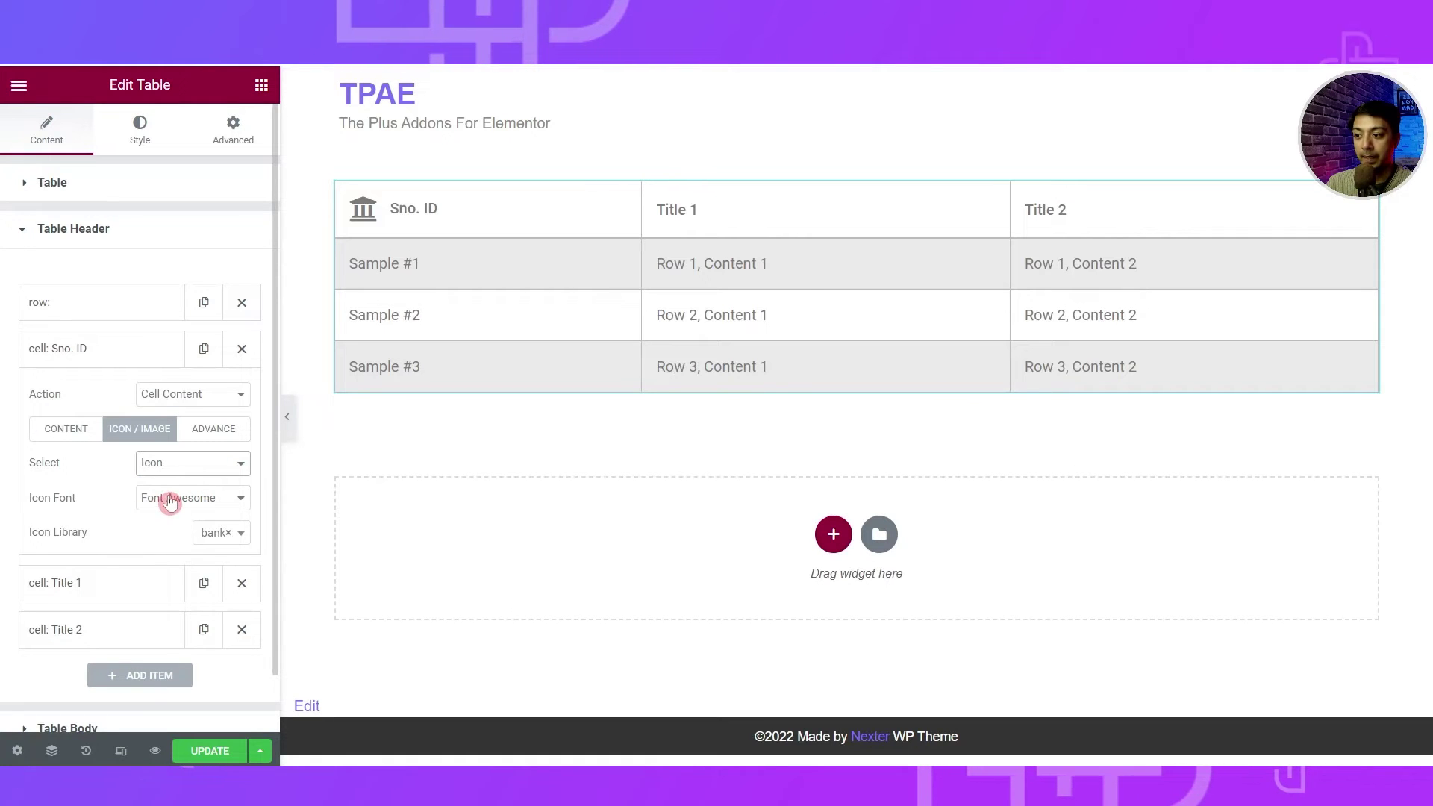
pyautogui.click(172, 500)
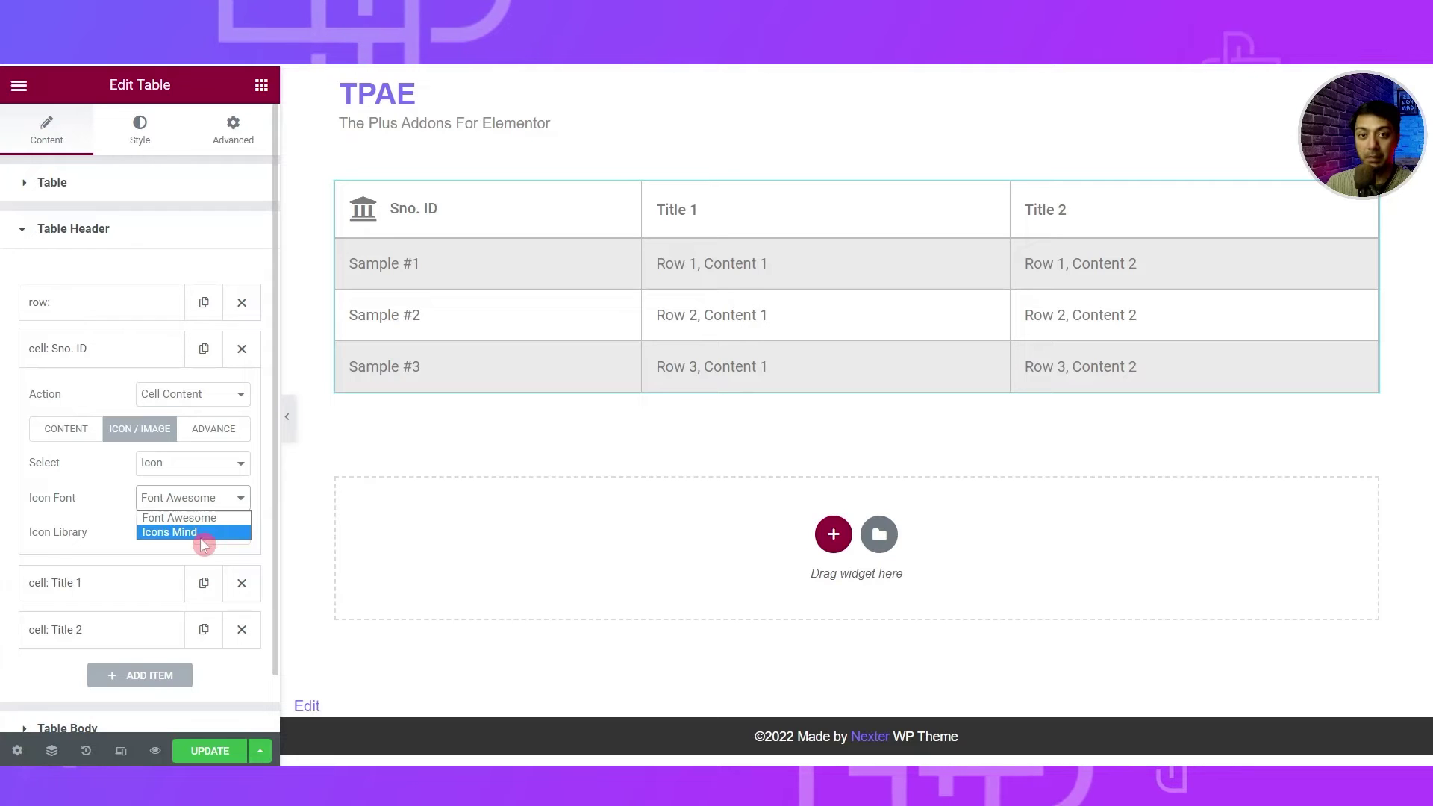
pyautogui.click(208, 521)
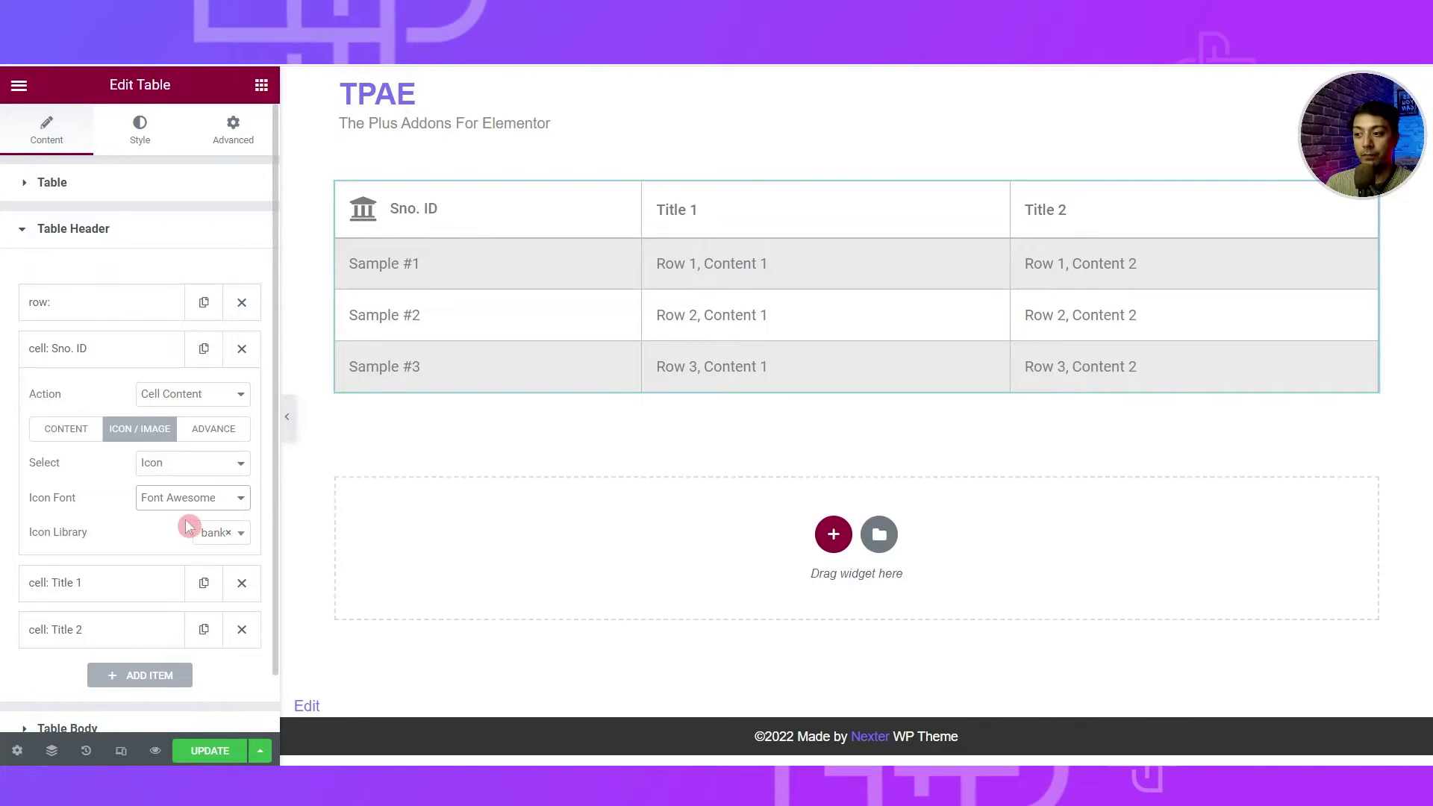
pyautogui.click(210, 534)
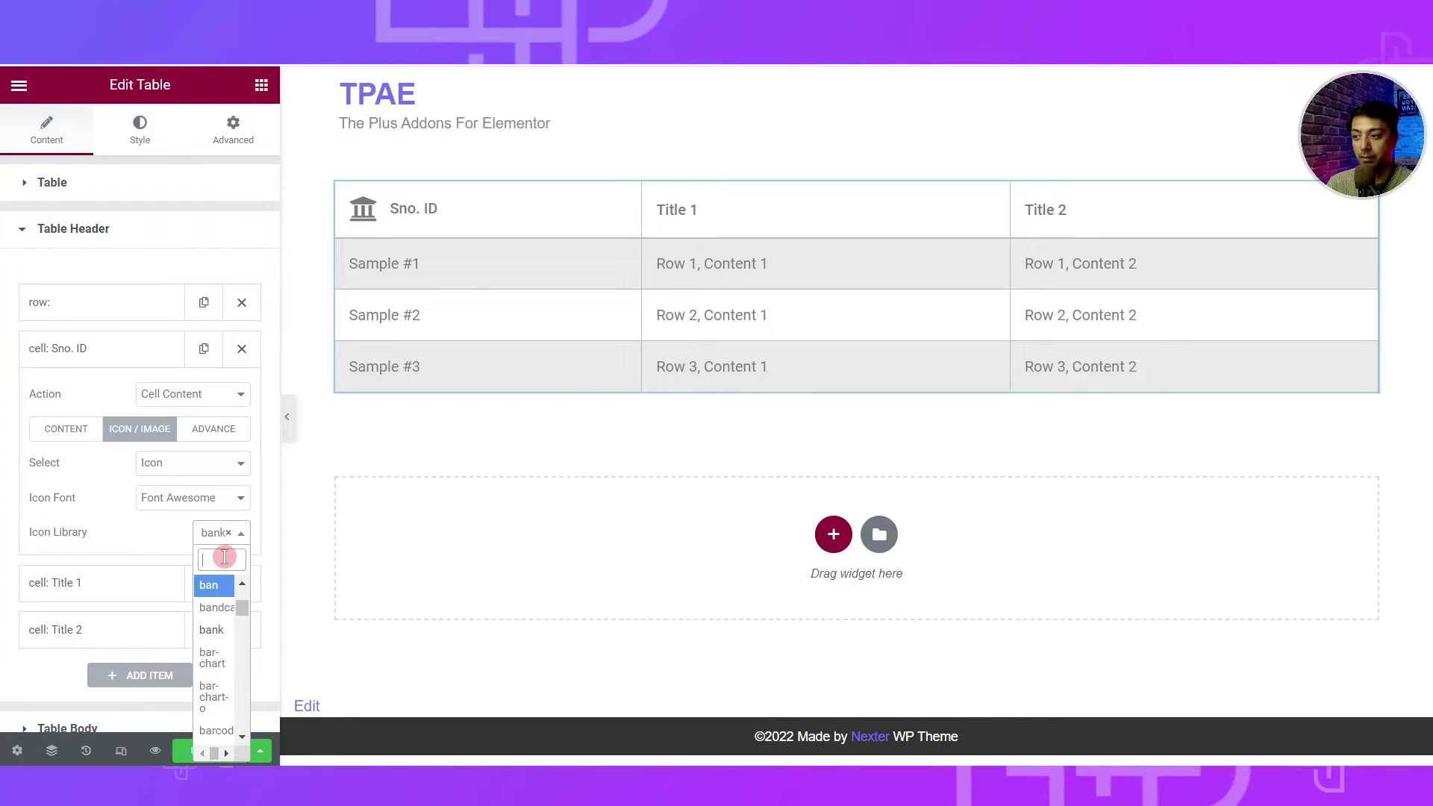
pyautogui.write('glide')
pyautogui.press('Return')
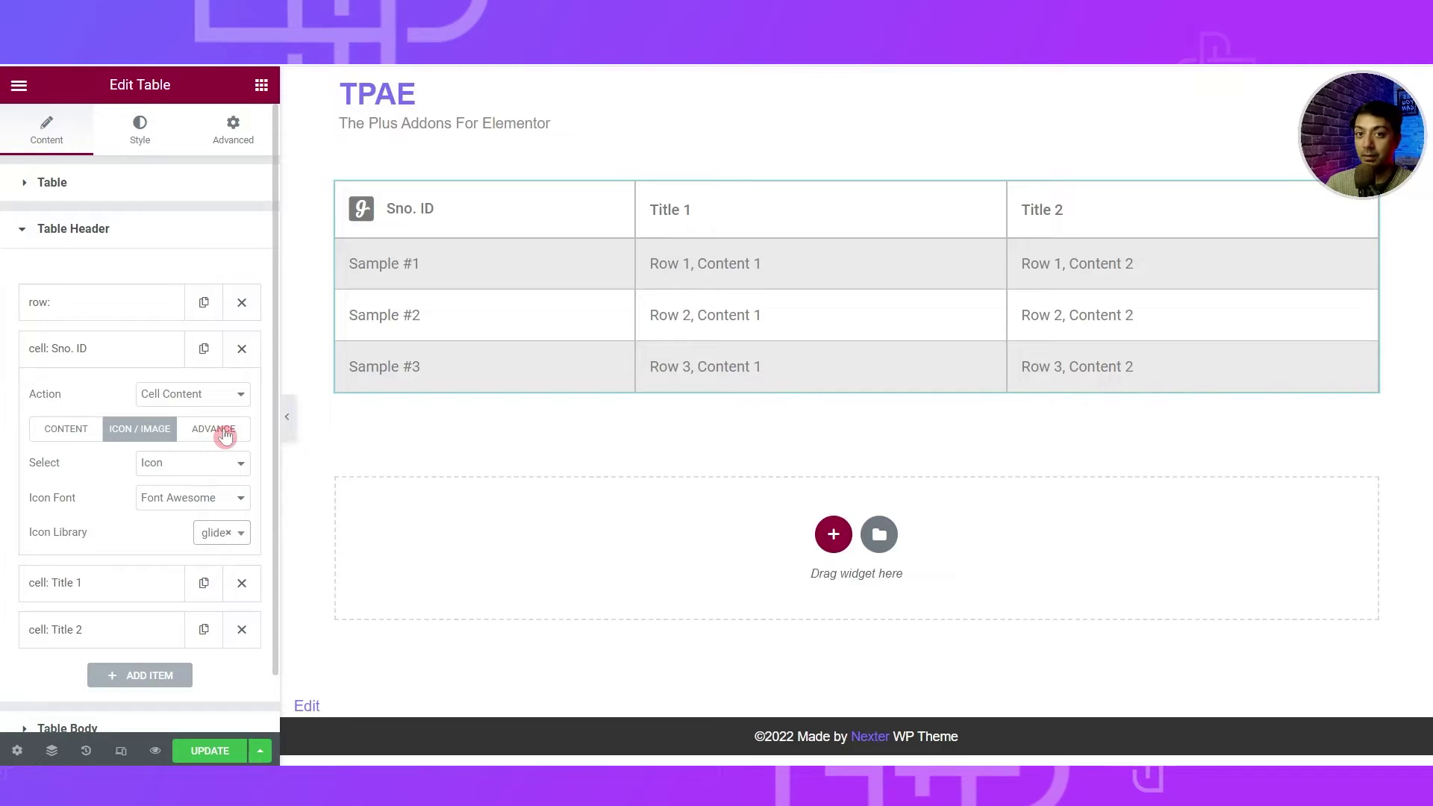
# Step: Set the background color of the Sno. ID header cell to the pale teal #B9D7D3 in its advanced options
pyautogui.click(202, 433)
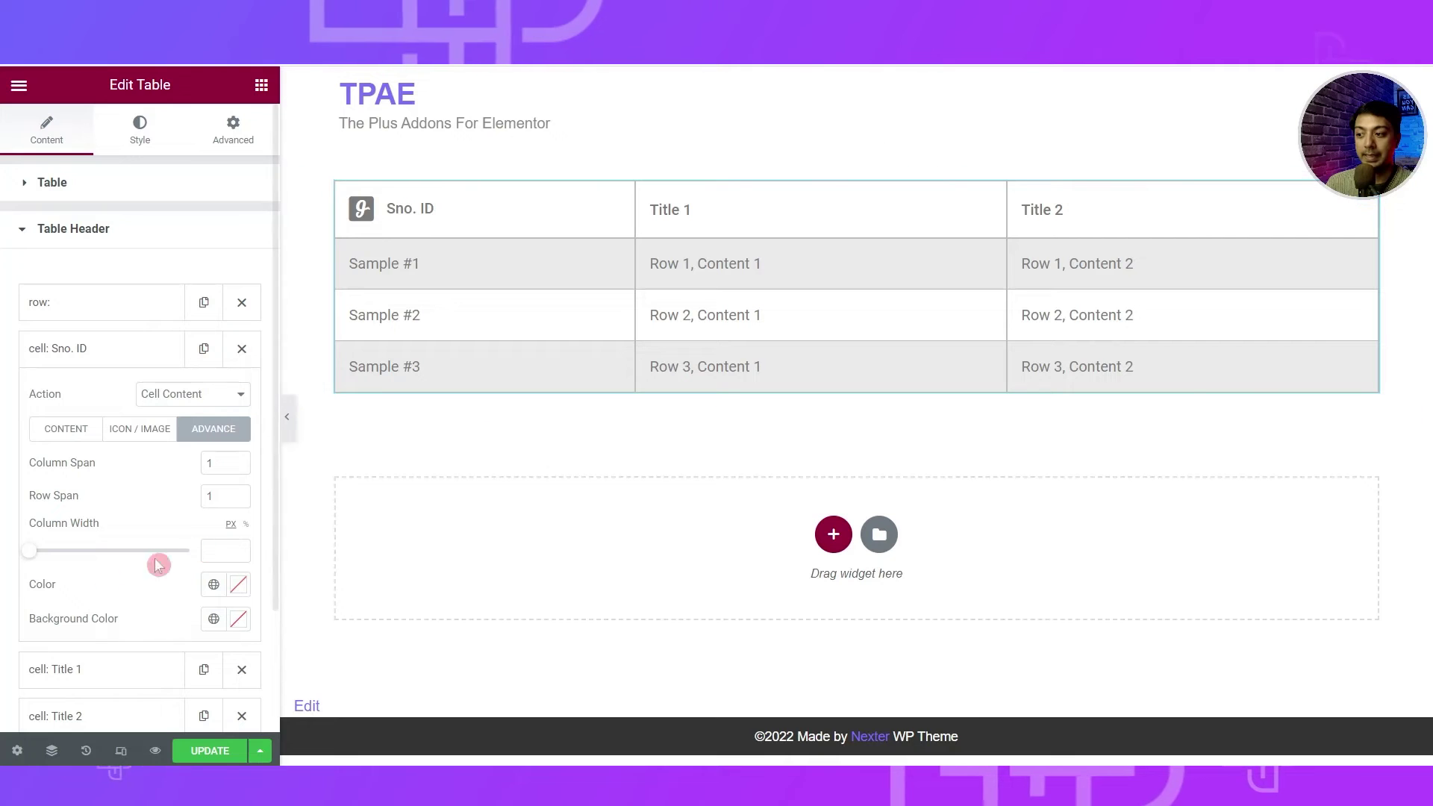
pyautogui.click(236, 619)
pyautogui.moveTo(246, 467); pyautogui.dragTo(172, 379)
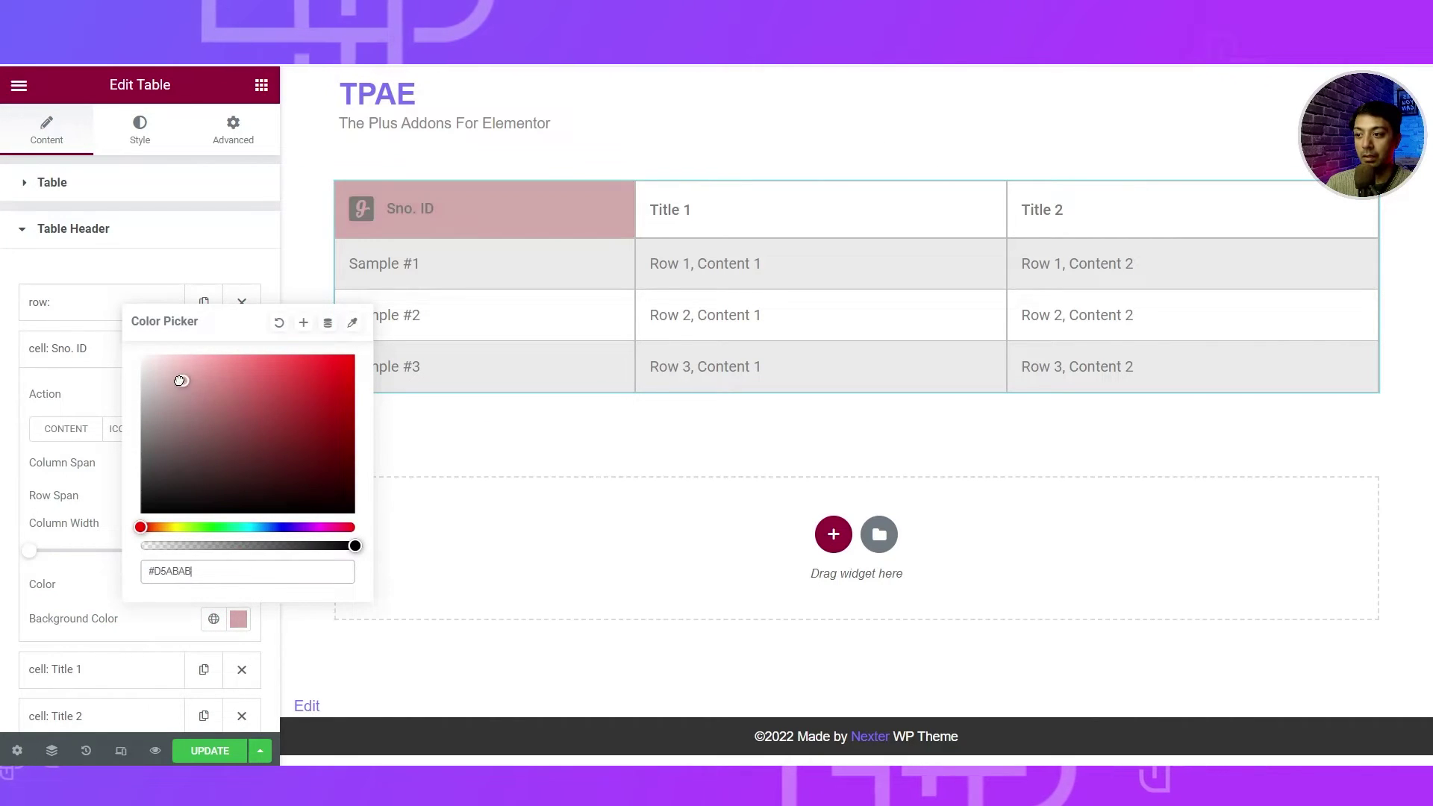
pyautogui.moveTo(179, 528); pyautogui.dragTo(244, 526)
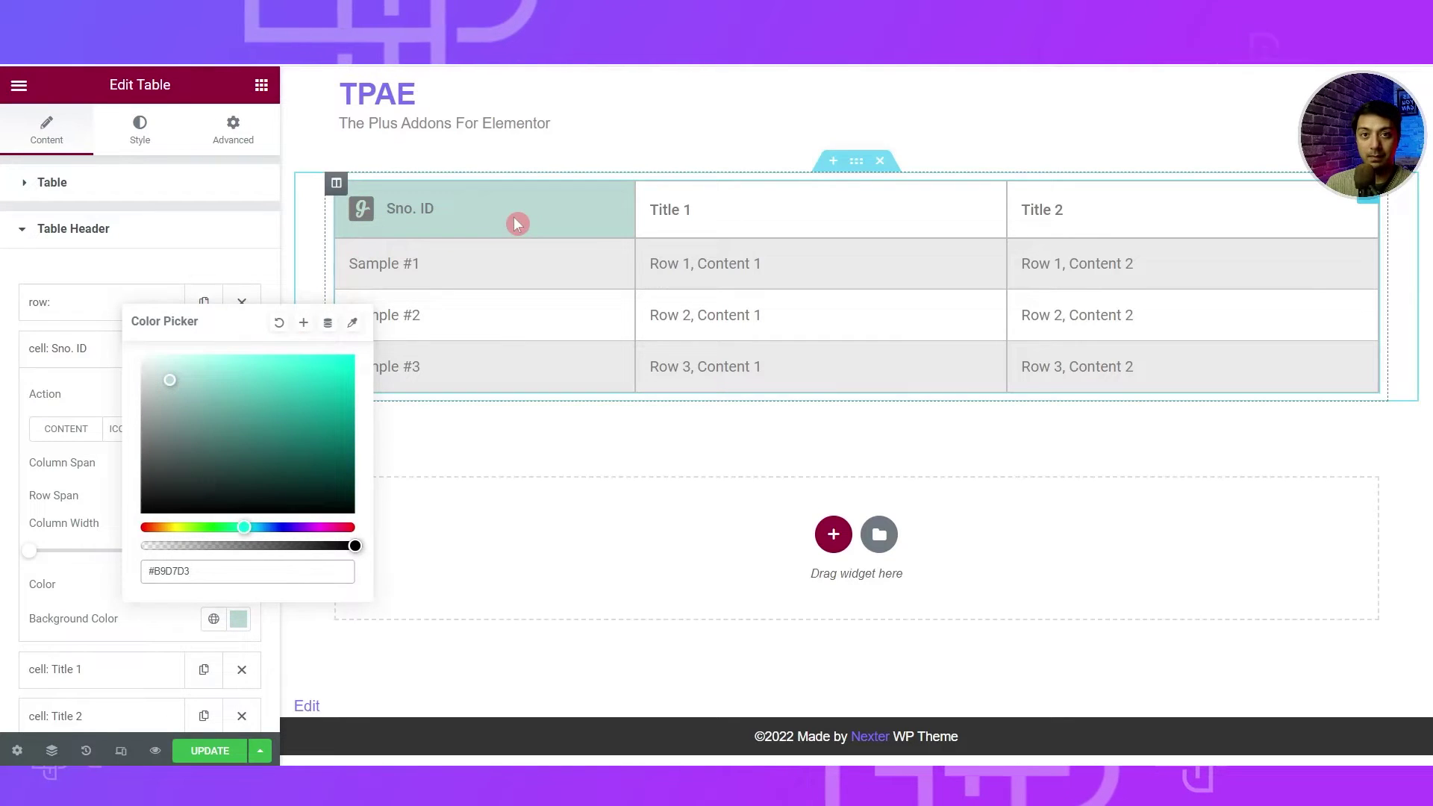
pyautogui.click(515, 222)
# Step: Try a custom column width for the Sno. ID header cell and clear the value
pyautogui.moveTo(95, 550); pyautogui.dragTo(3, 560)
pyautogui.click(224, 551)
pyautogui.press('BackSpace')
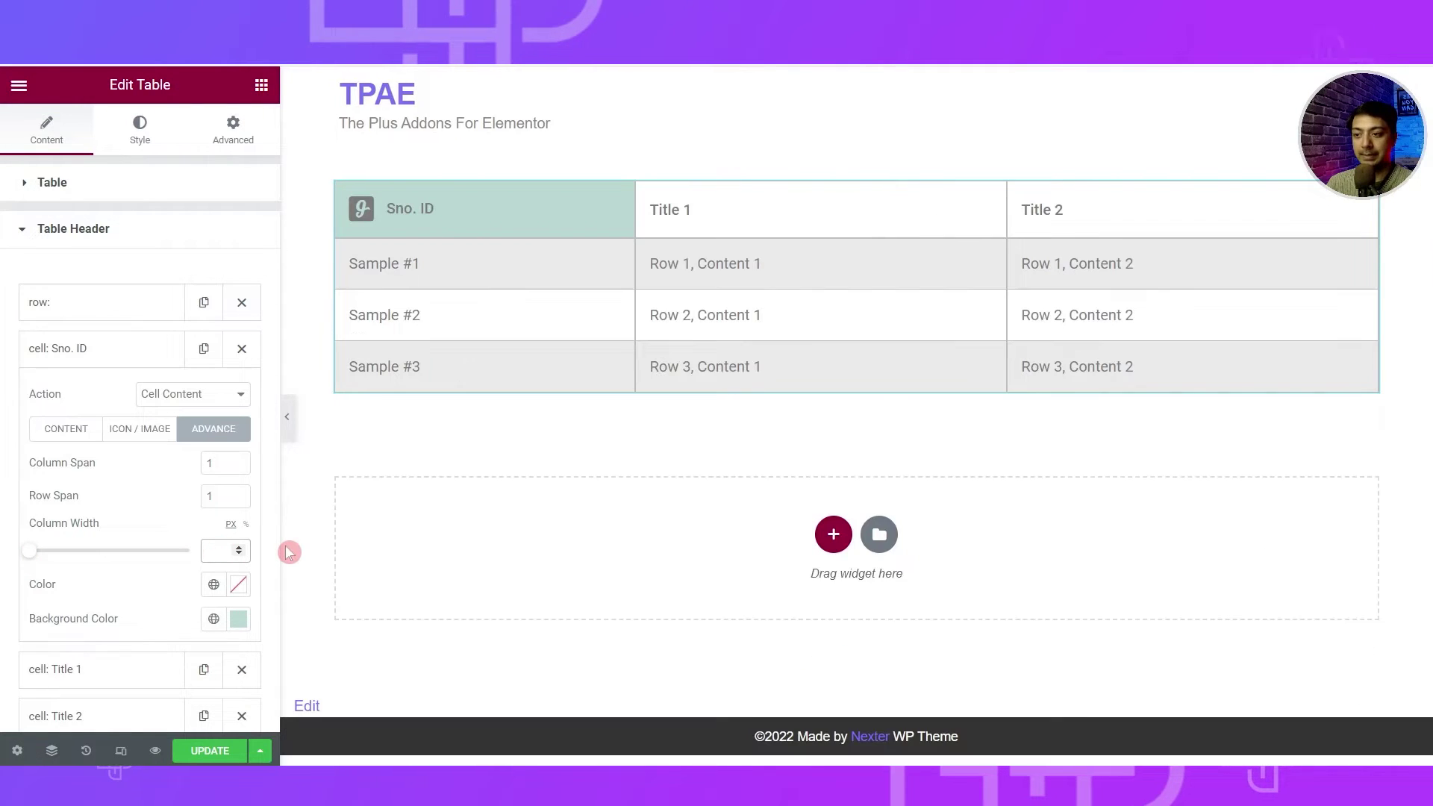
# Step: Set the text color of the Sno. ID header cell to the near-black #141010 and collapse the cell's settings
pyautogui.click(240, 586)
pyautogui.moveTo(288, 390)
pyautogui.mouseDown()
pyautogui.moveTo(237, 382)
pyautogui.moveTo(182, 467)
pyautogui.mouseUp()
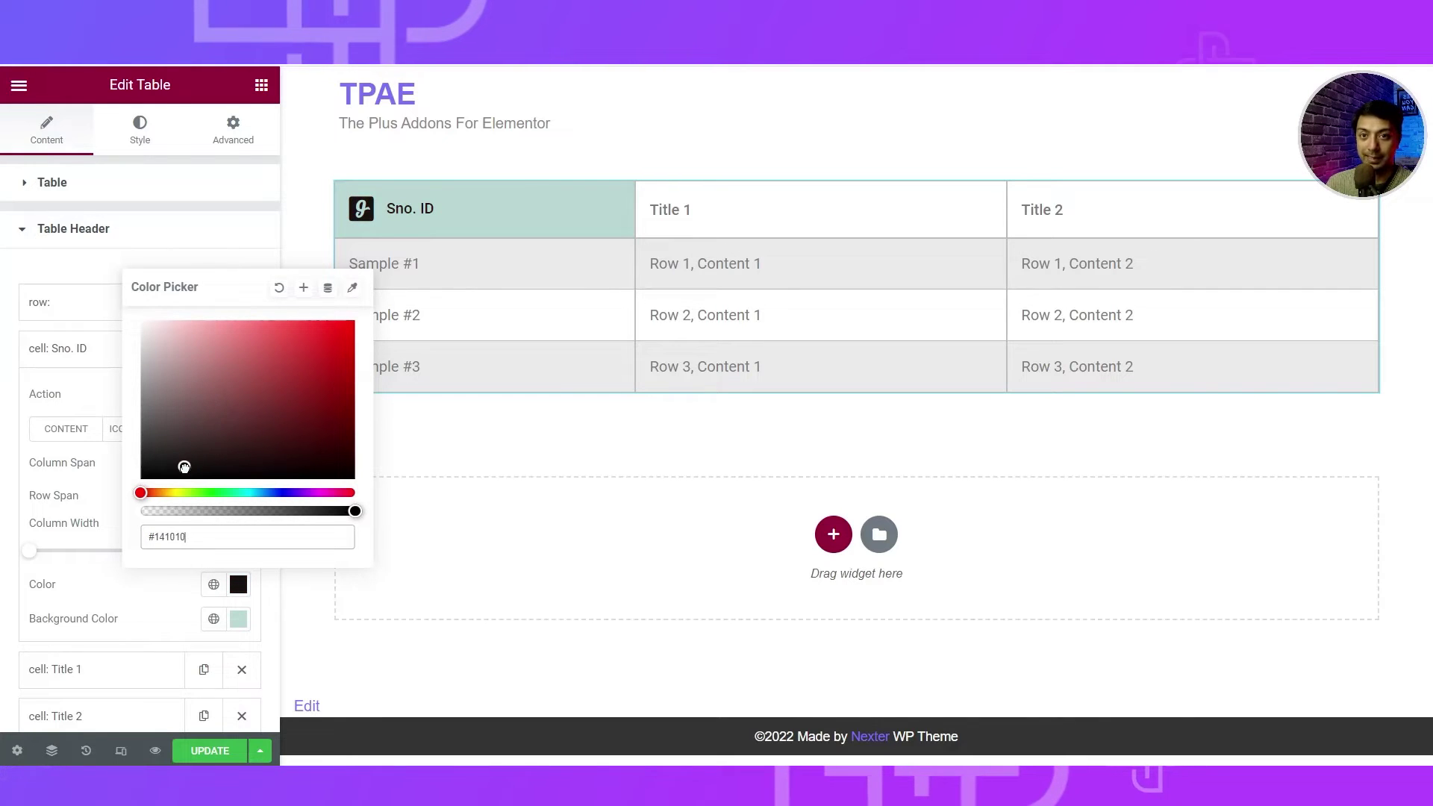
pyautogui.click(112, 453)
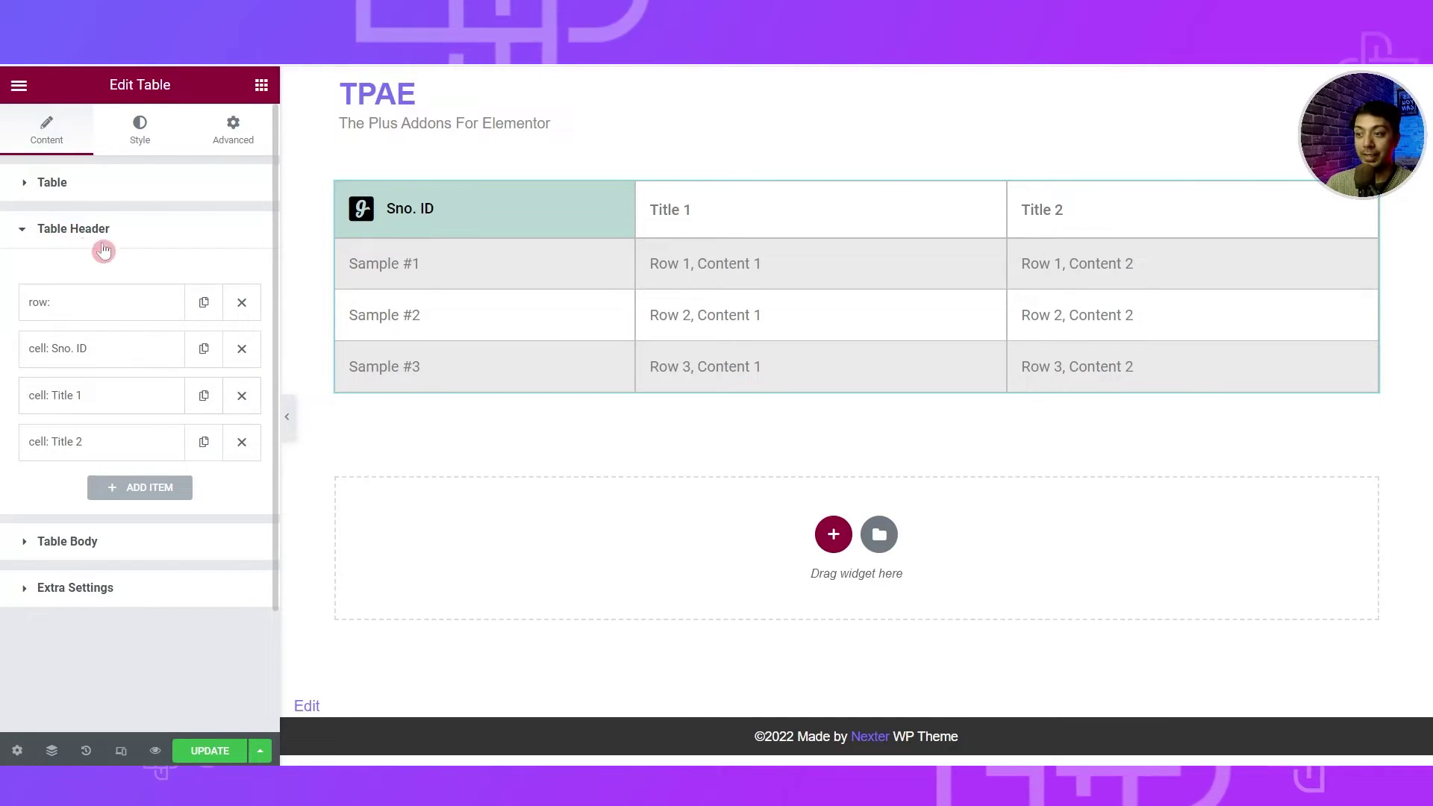
# Step: Try adding a new Cell Content item to the table header, review its icon and advanced options, and delete it
pyautogui.click(149, 493)
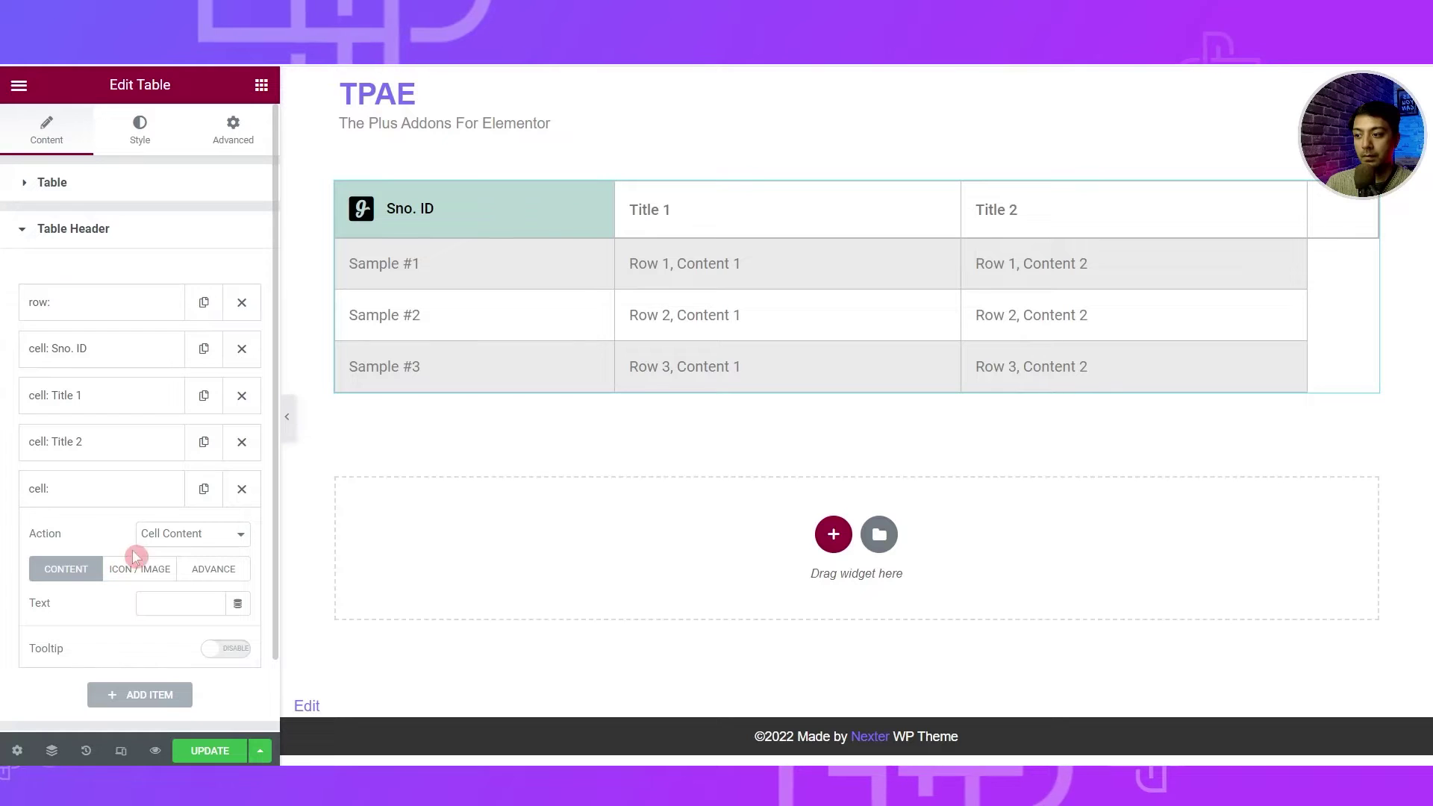
pyautogui.click(180, 536)
pyautogui.click(182, 569)
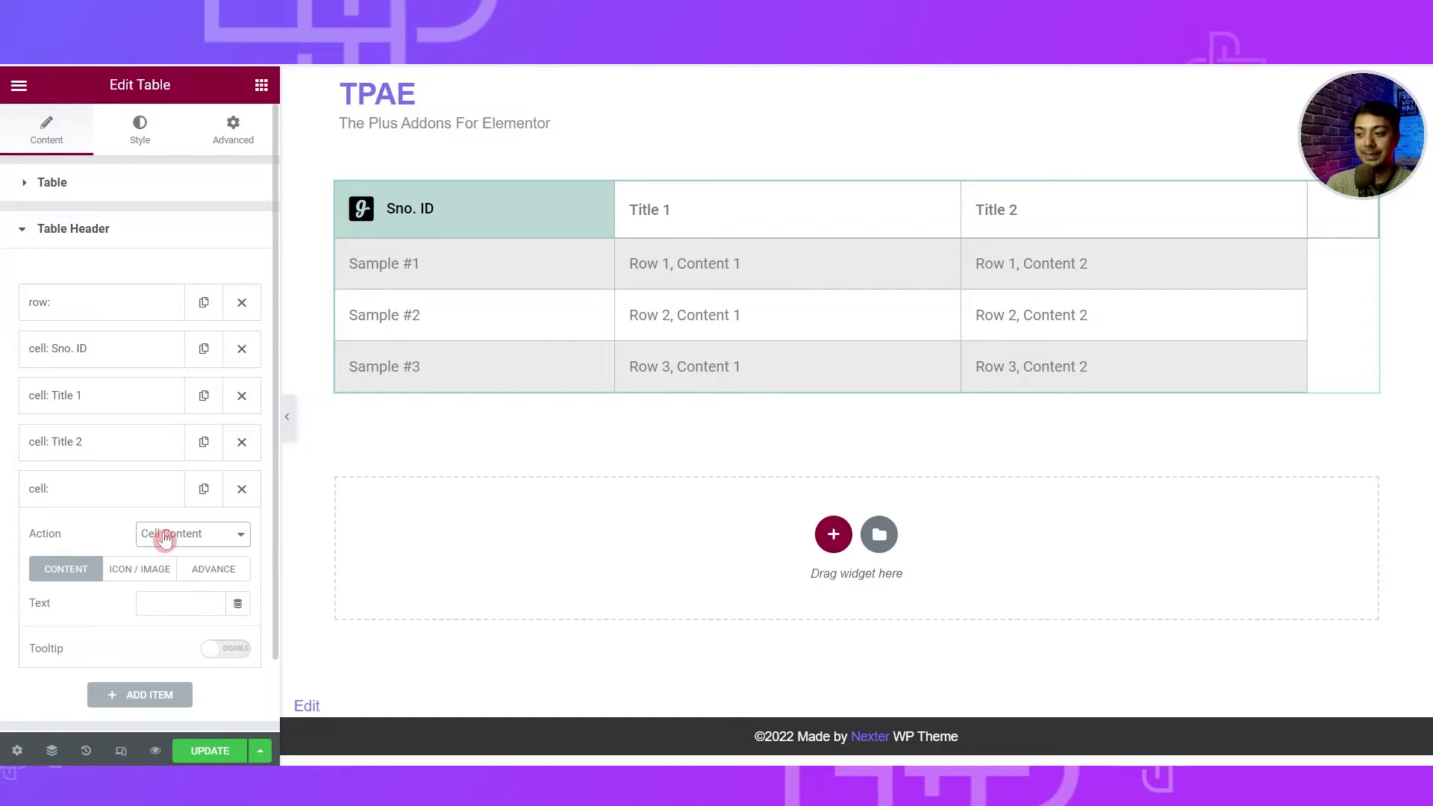
pyautogui.scroll(-1, 66, 508)
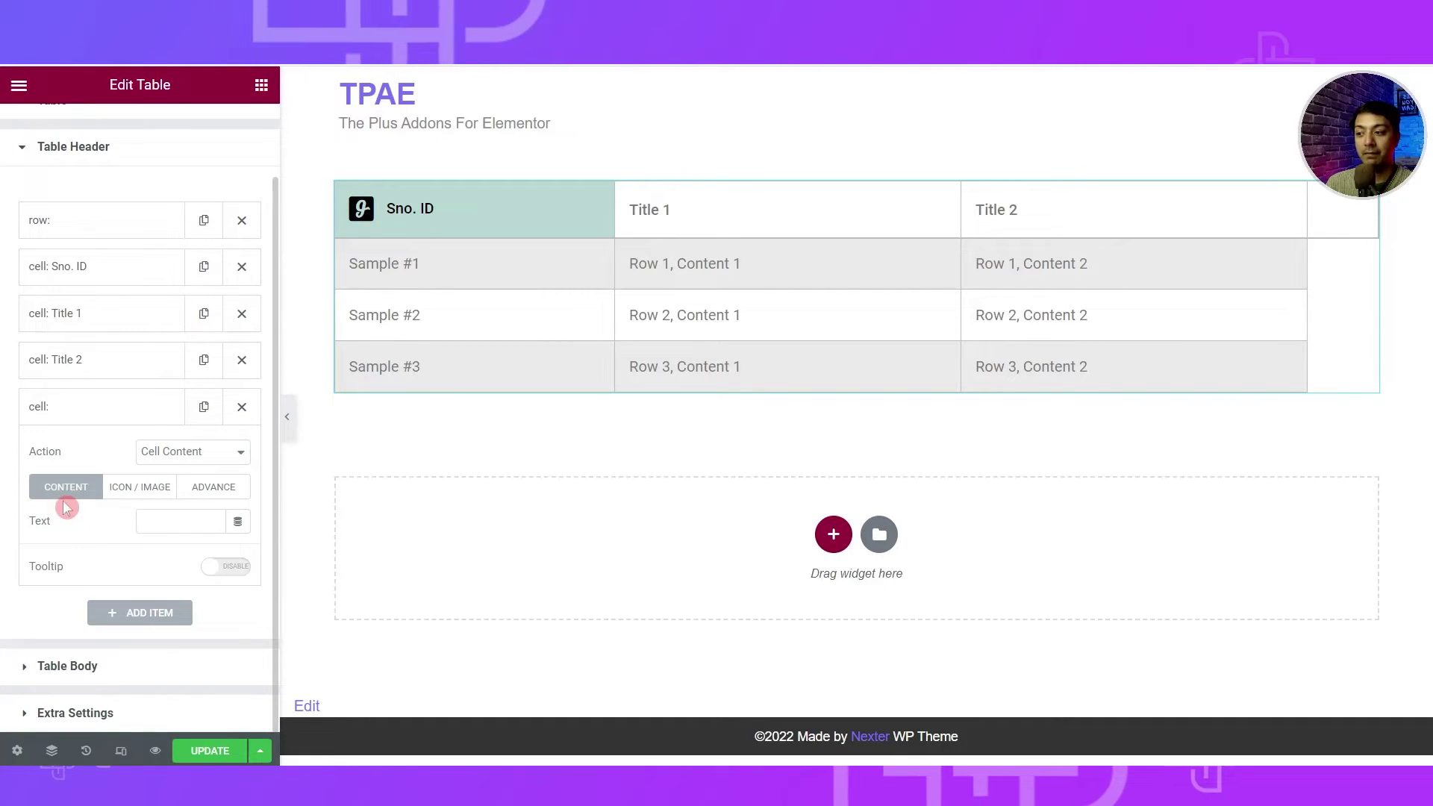
pyautogui.click(111, 494)
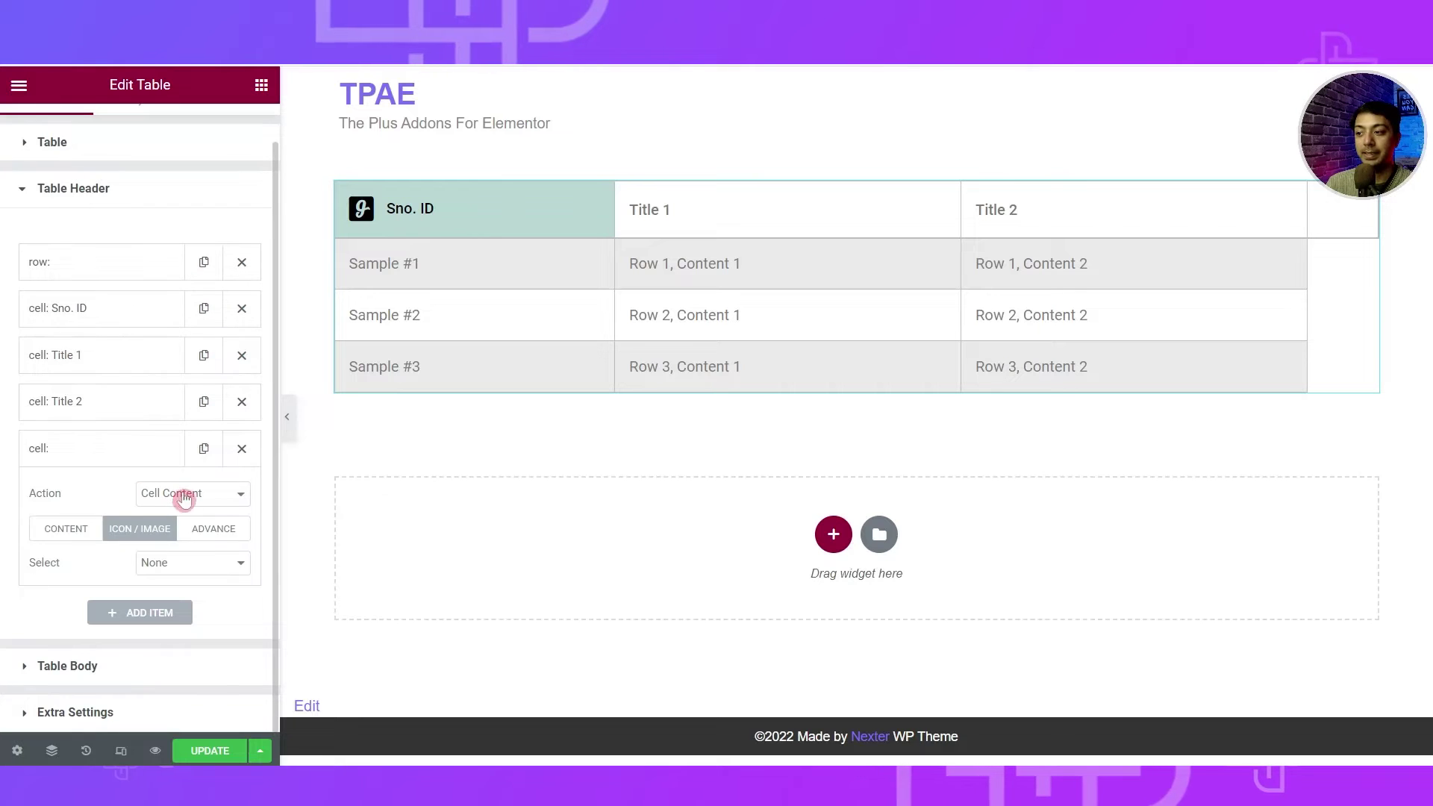
pyautogui.click(213, 531)
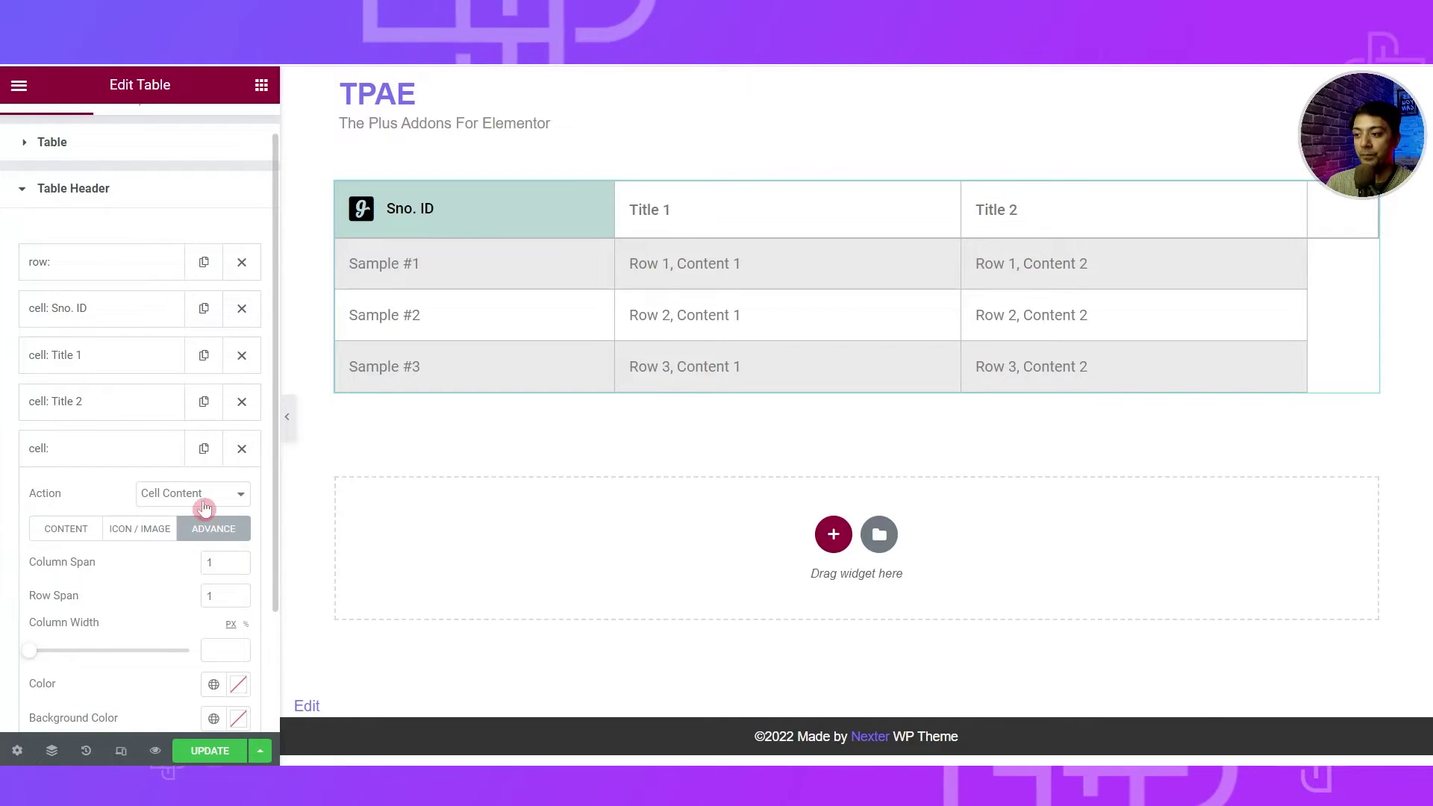
pyautogui.click(242, 448)
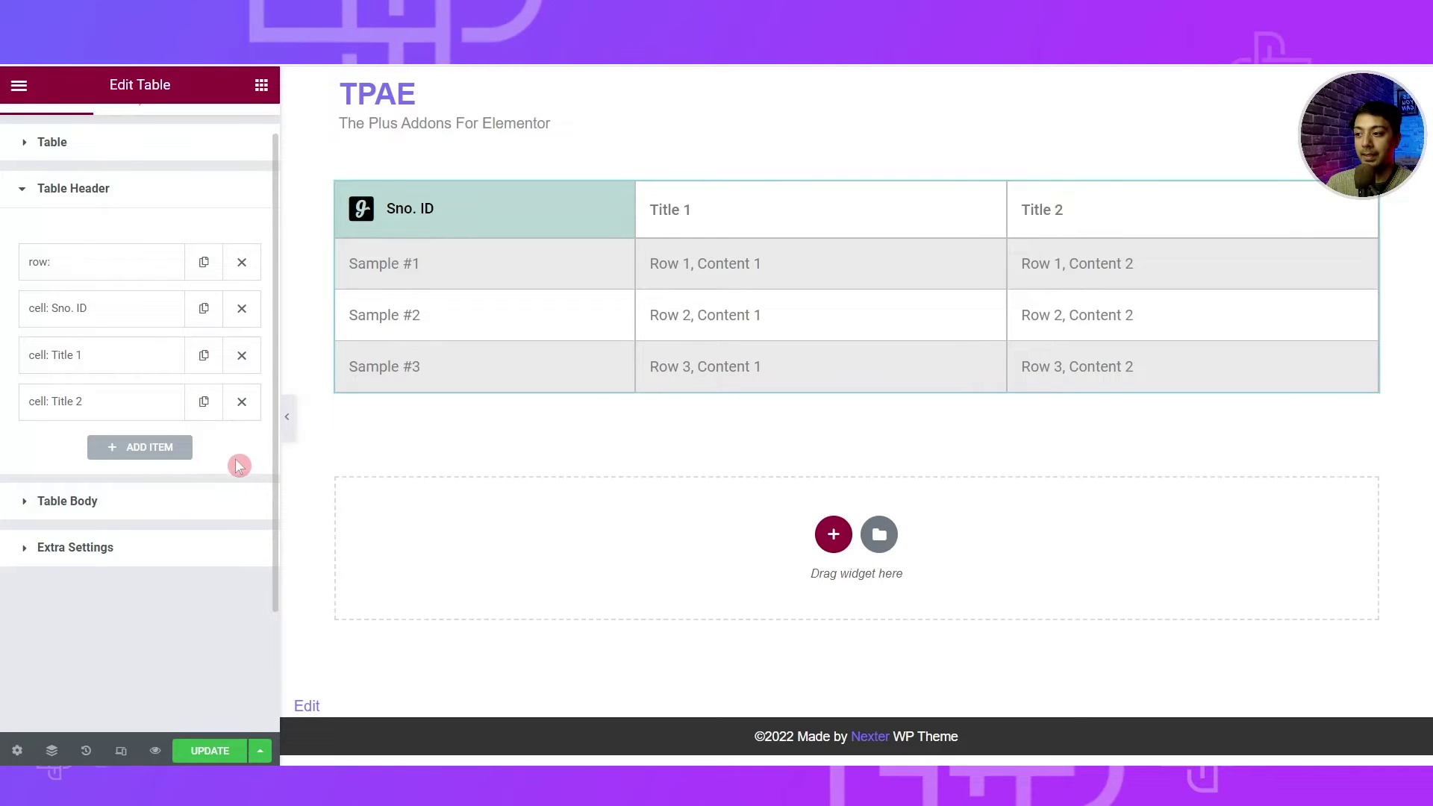
# Step: Open the table body items and review the content settings of the Sample #1 cell
pyautogui.click(22, 514)
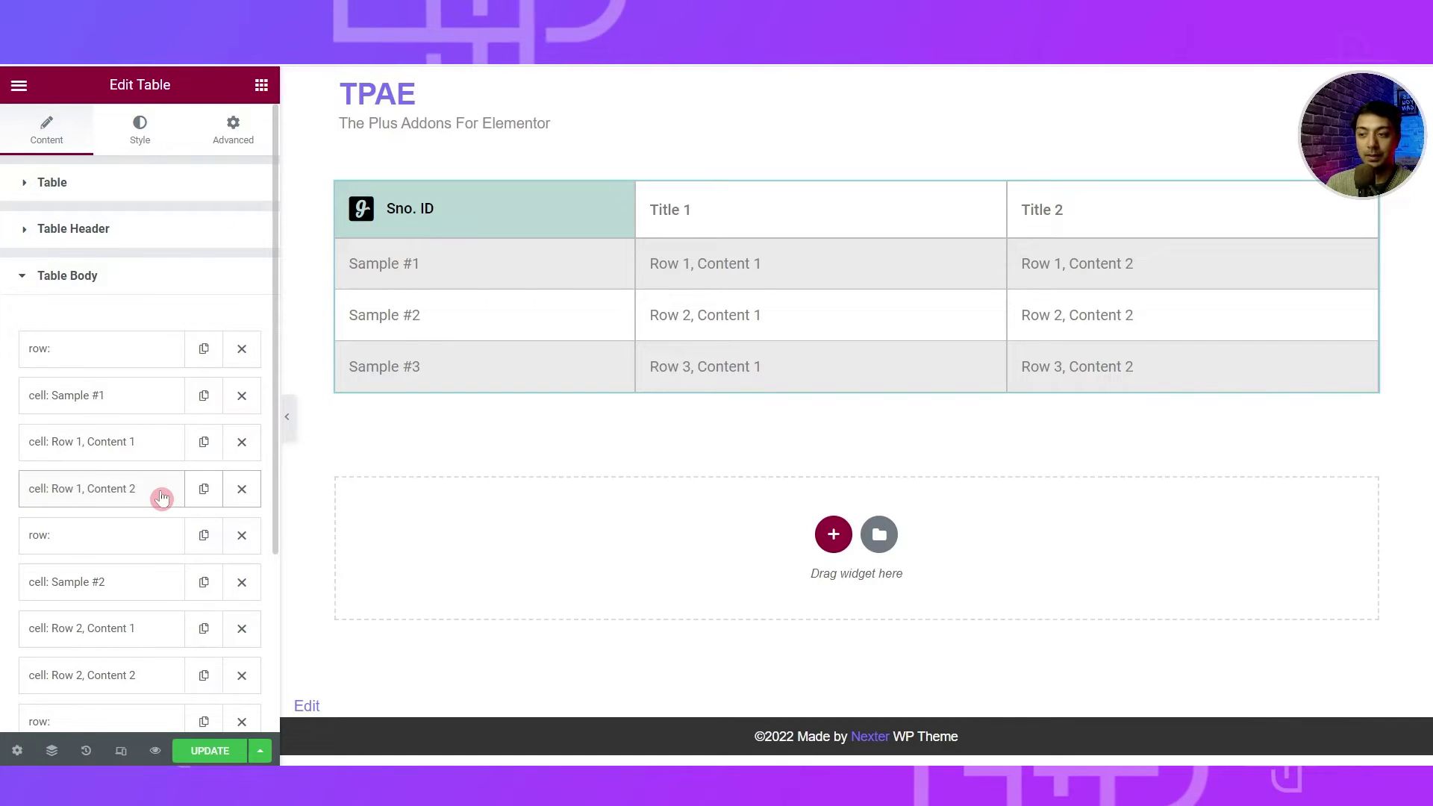
pyautogui.click(82, 395)
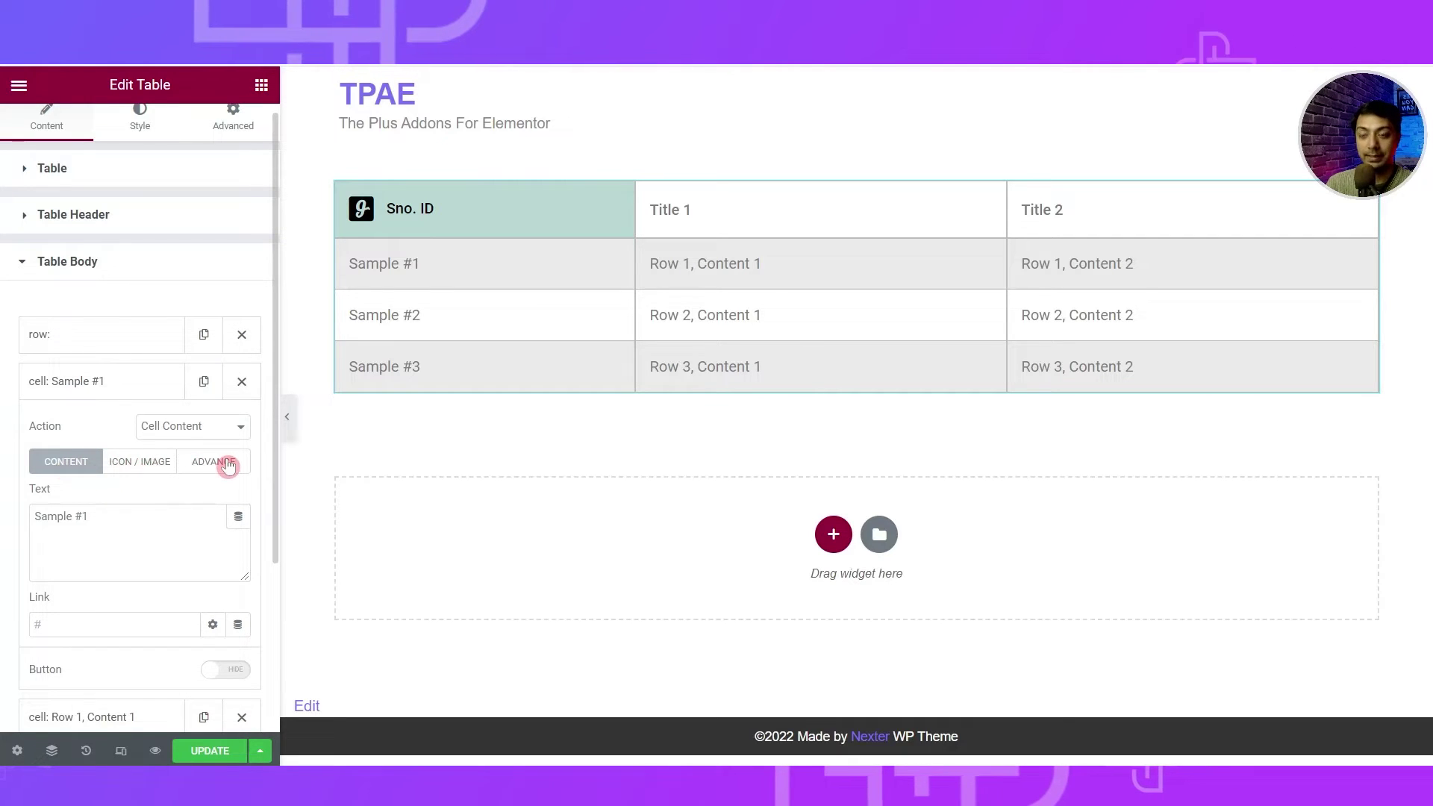
pyautogui.click(88, 389)
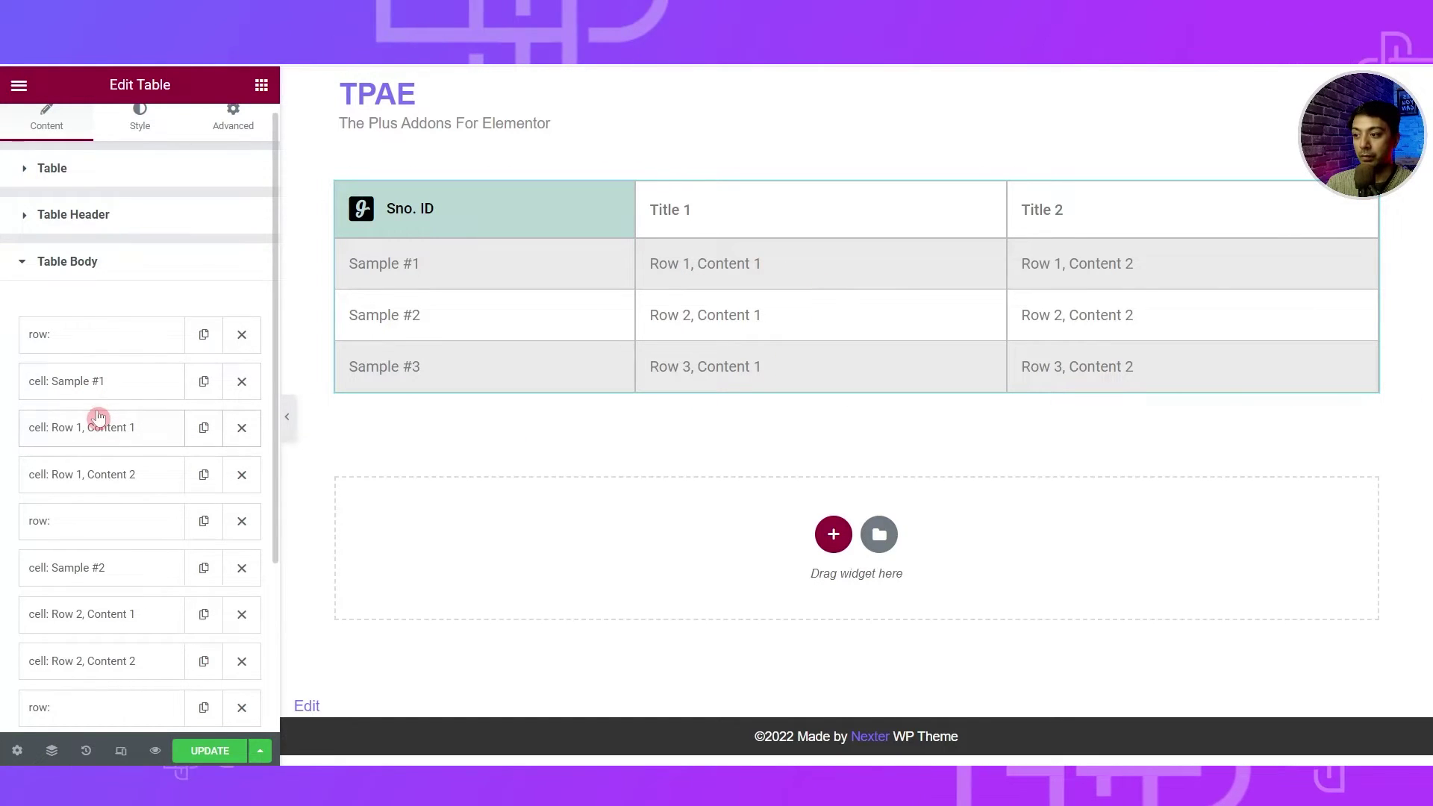
# Step: Add a new item at the end of the table body and set its action to Start New Row
pyautogui.scroll(-3, 98, 417)
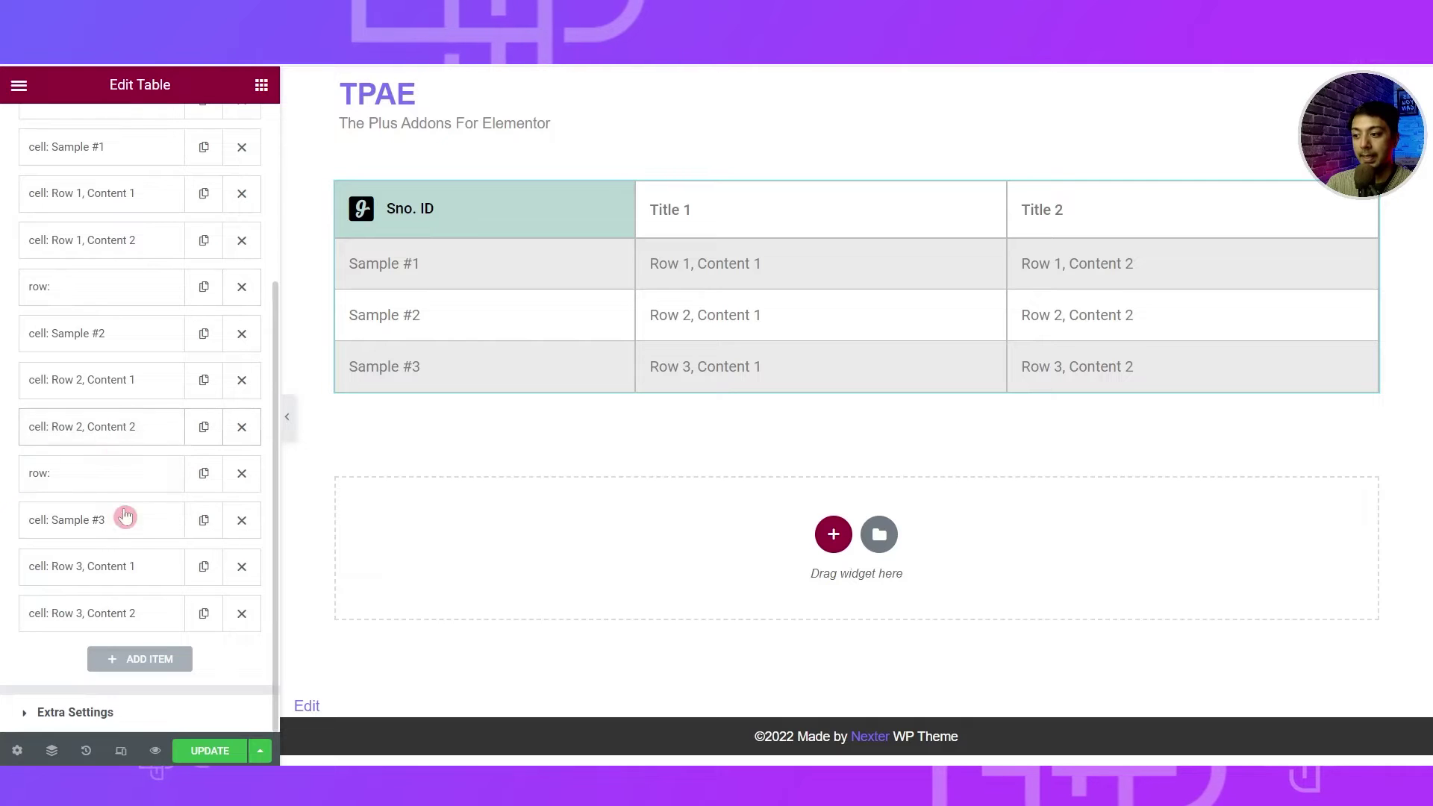
pyautogui.click(125, 661)
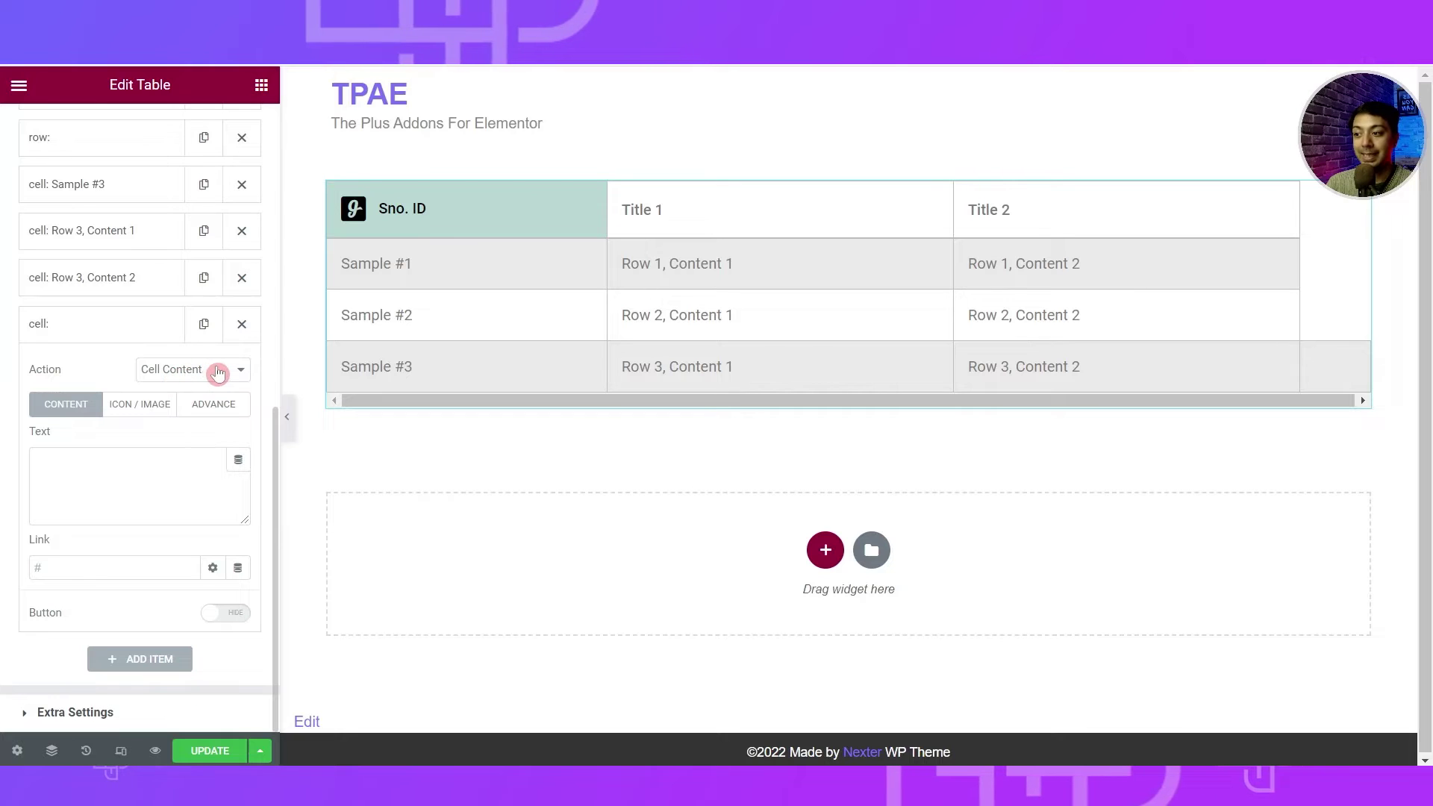
pyautogui.click(217, 374)
pyautogui.click(215, 389)
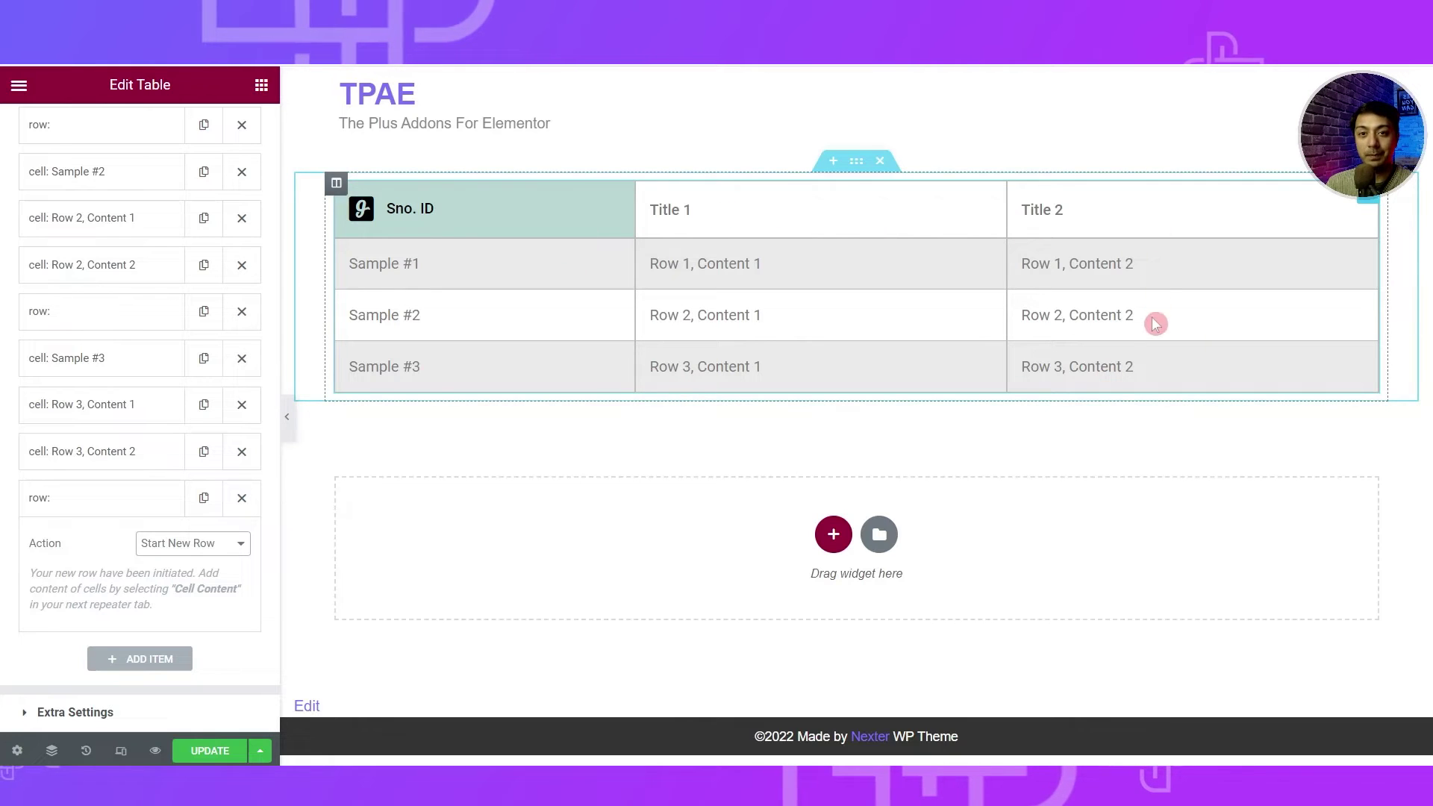
pyautogui.click(104, 507)
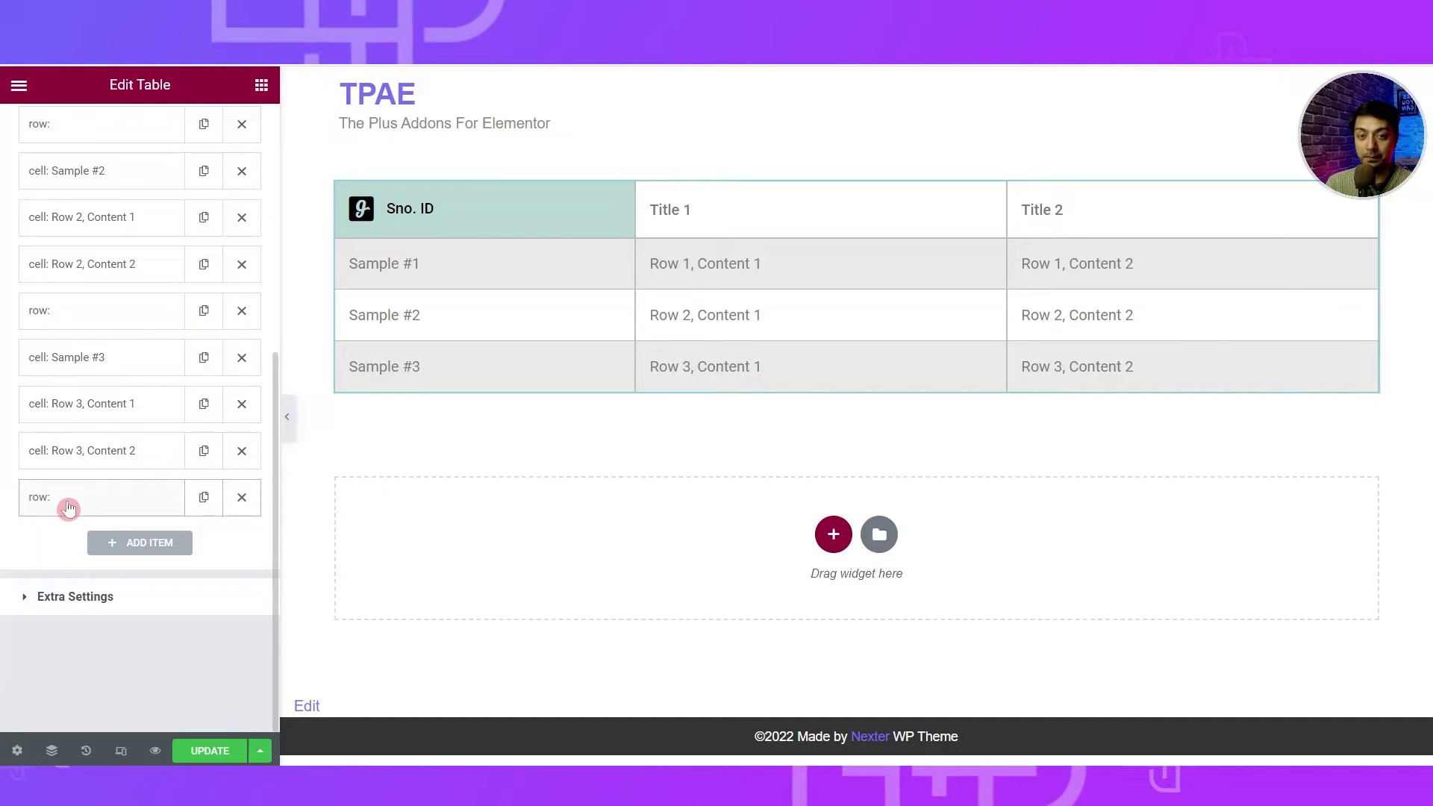
# Step: Add a Cell Content item with the text "Sample #4" to the new body row and collapse its settings
pyautogui.click(116, 544)
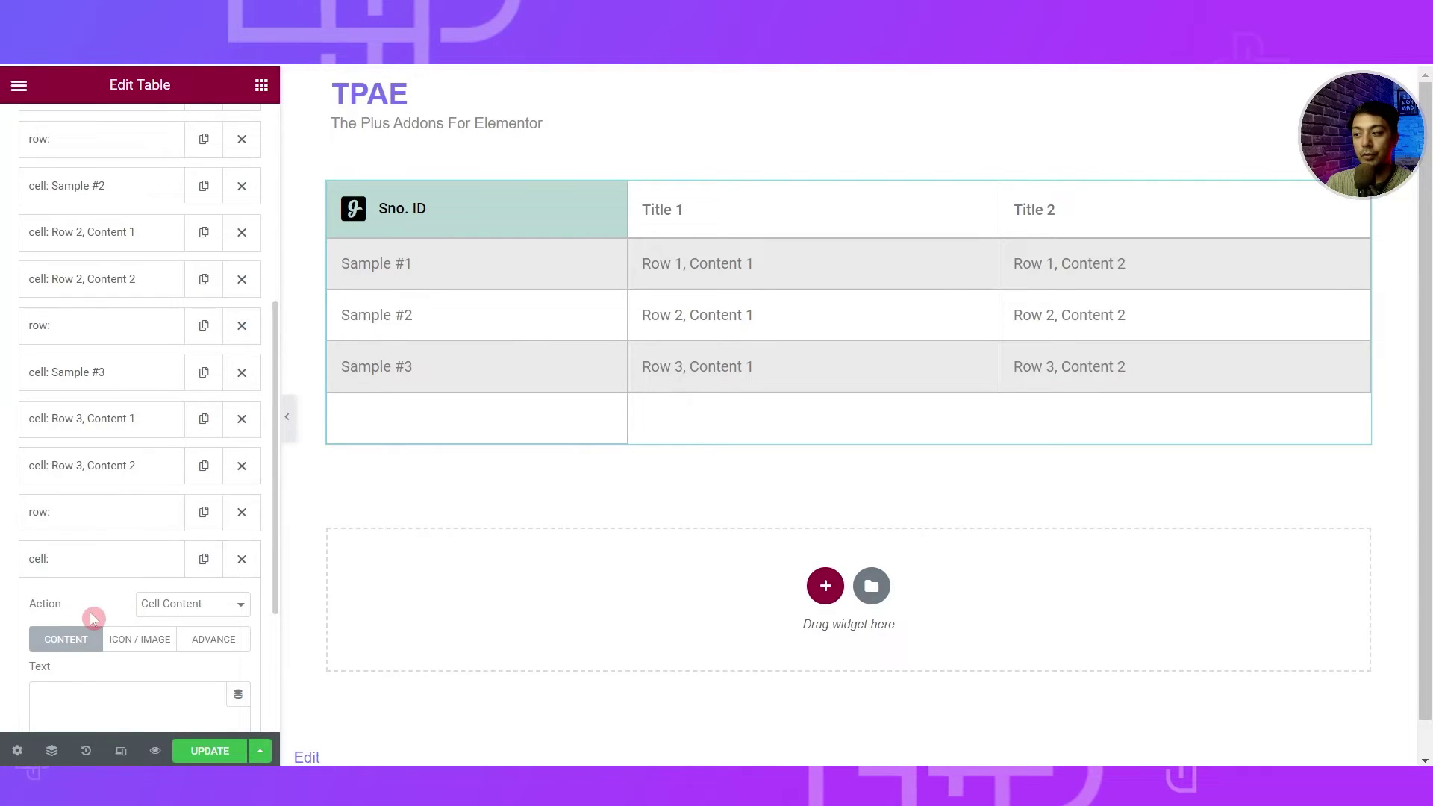
pyautogui.click(203, 606)
pyautogui.click(206, 611)
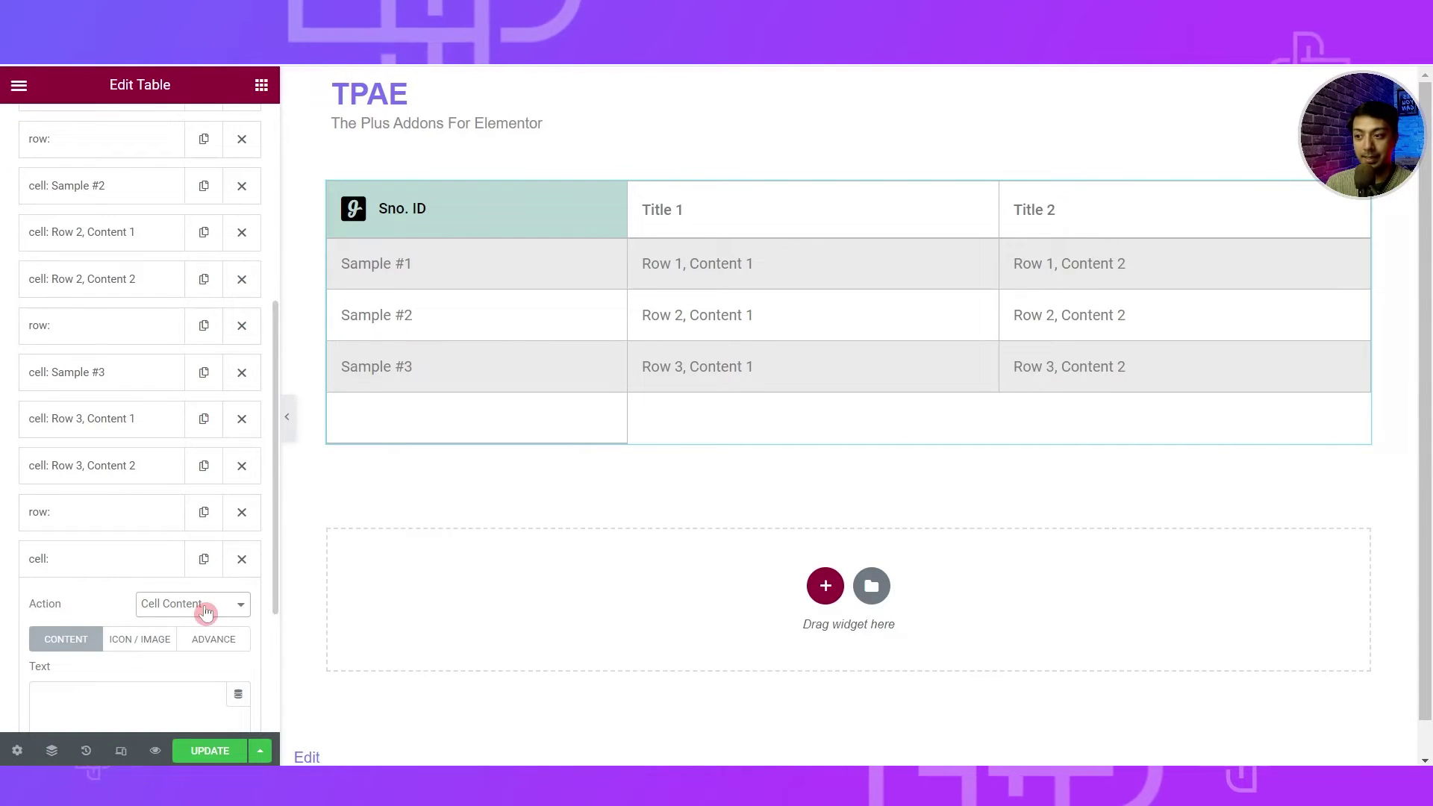
pyautogui.scroll(-2, 112, 627)
pyautogui.click(86, 587)
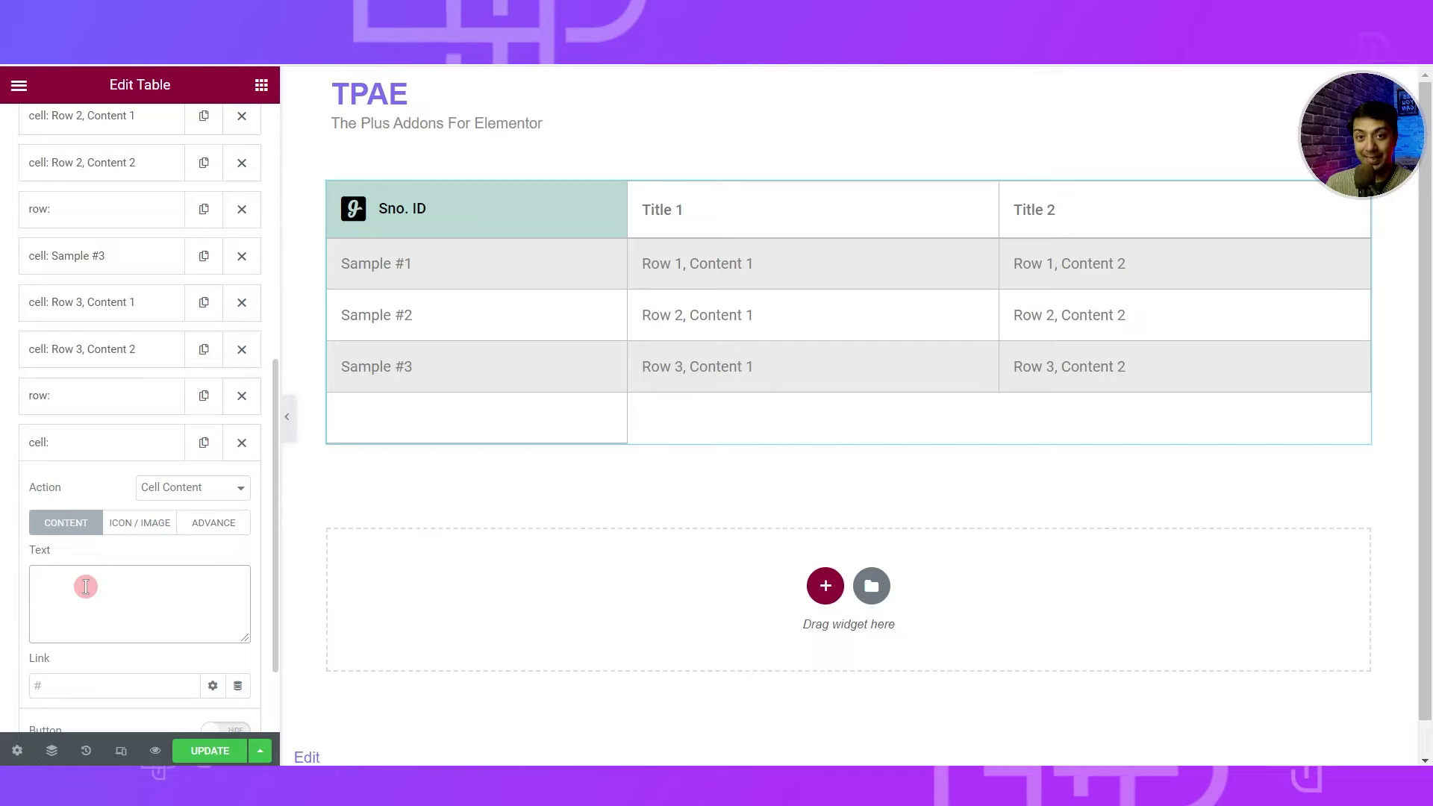
pyautogui.write('Sample')
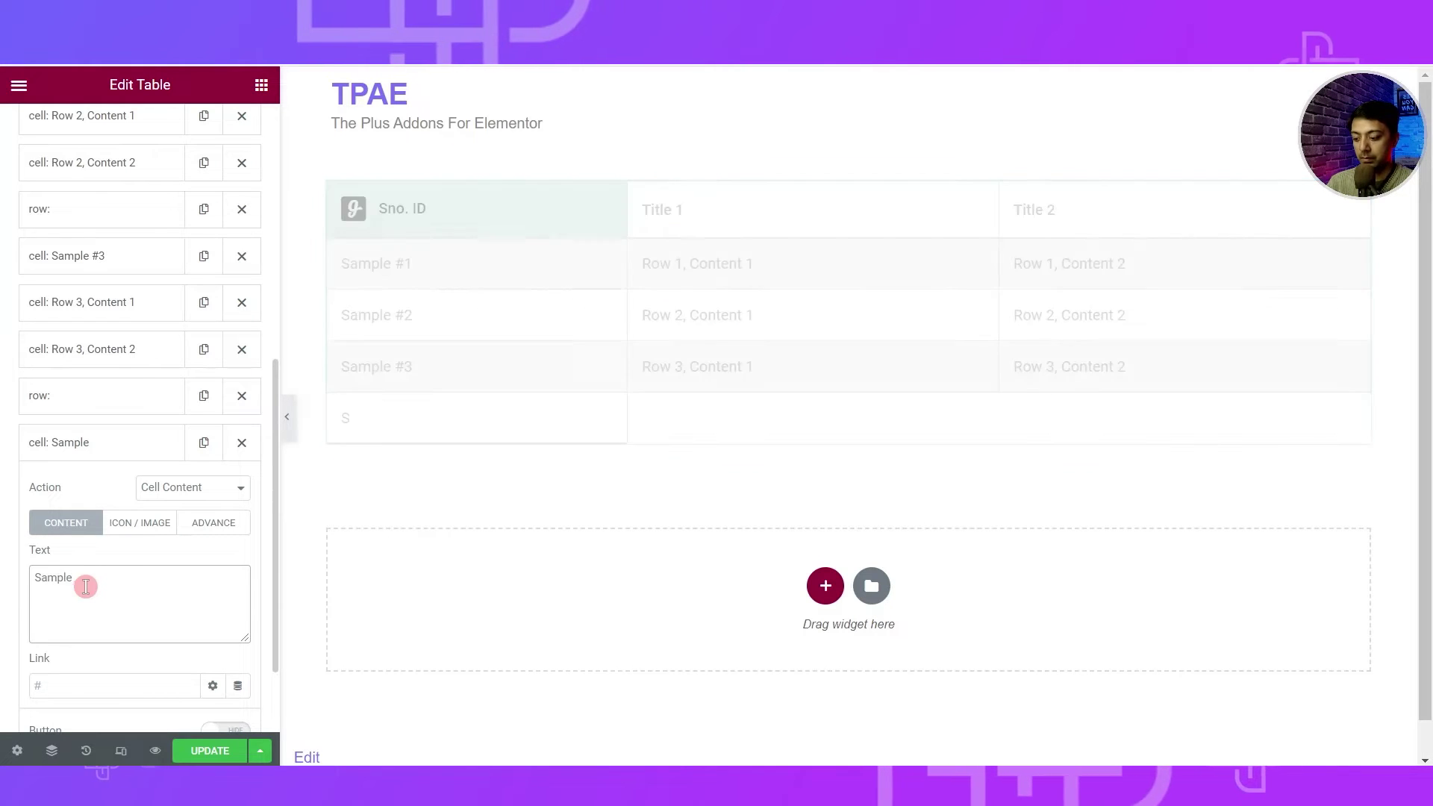
pyautogui.write(' #4')
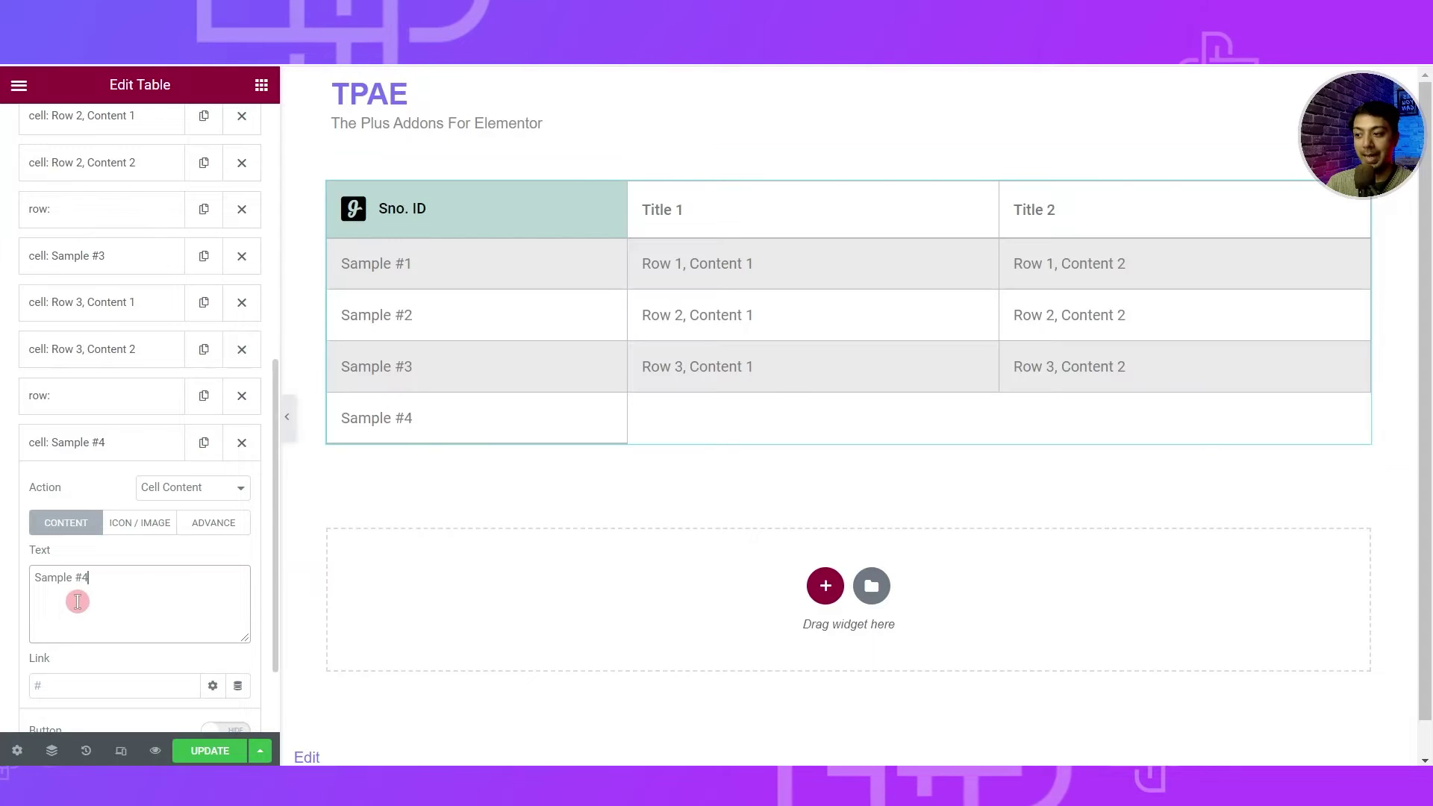
pyautogui.click(784, 418)
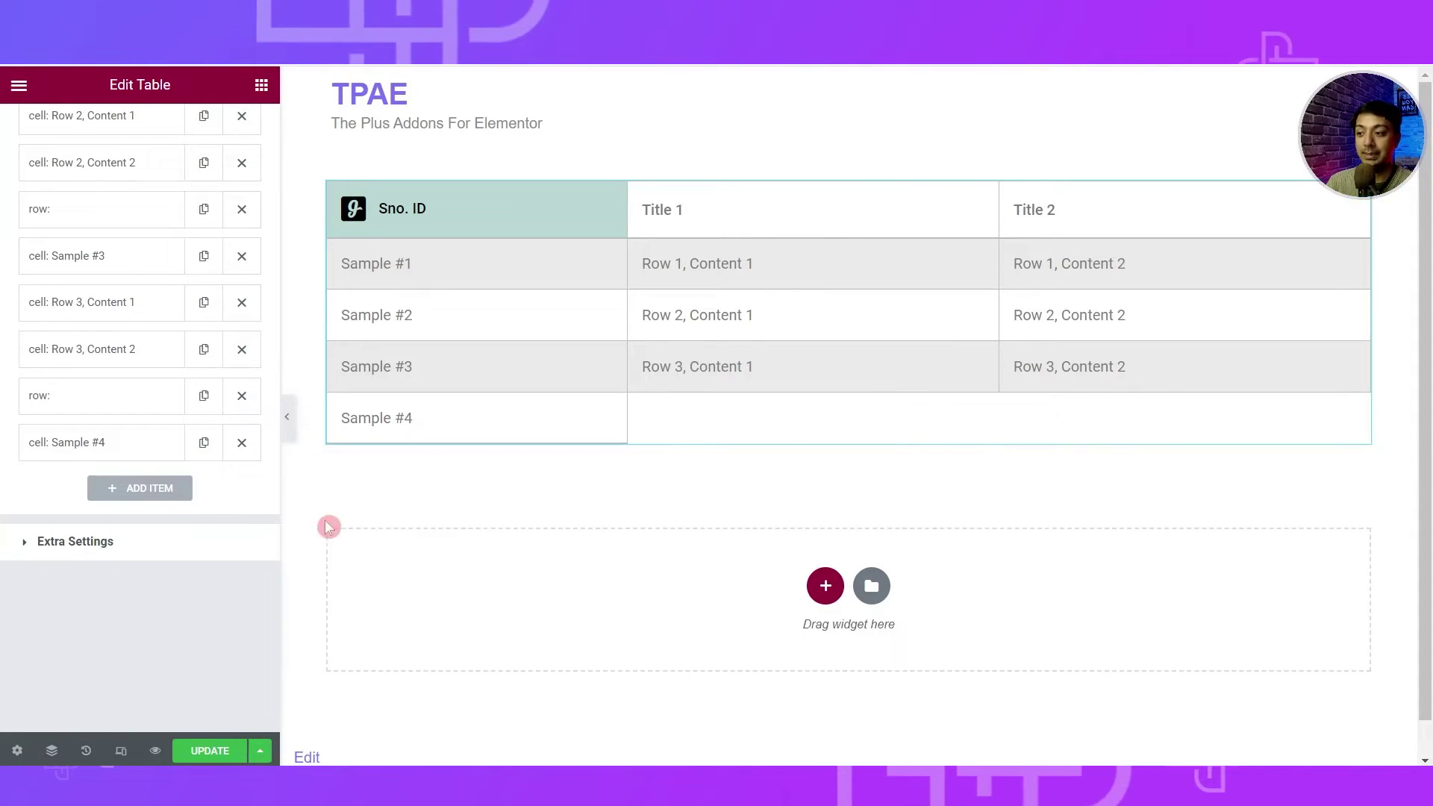
# Step: Duplicate the Sample #4 cell twice to fill the remaining two columns of the fourth row
pyautogui.click(207, 448)
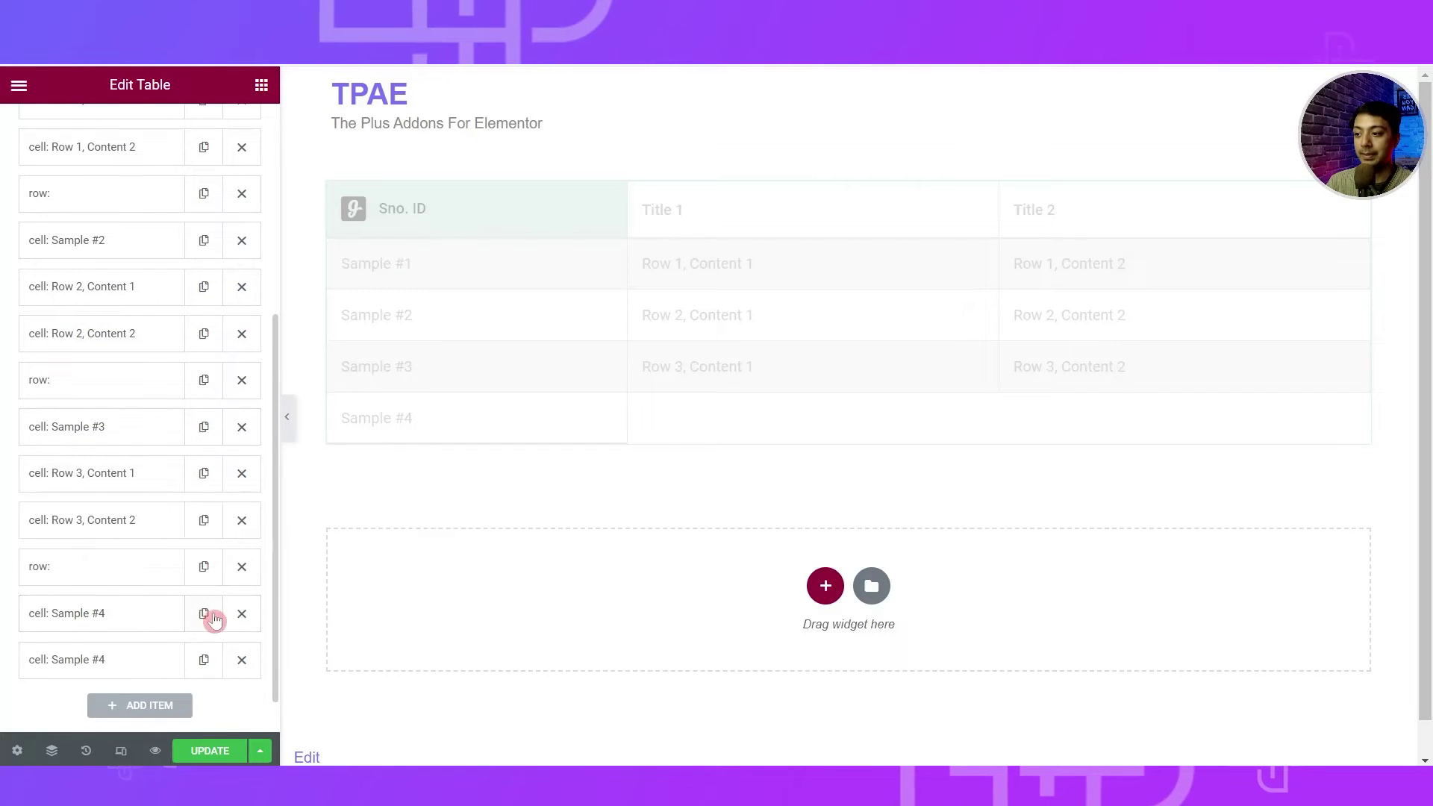
pyautogui.click(204, 662)
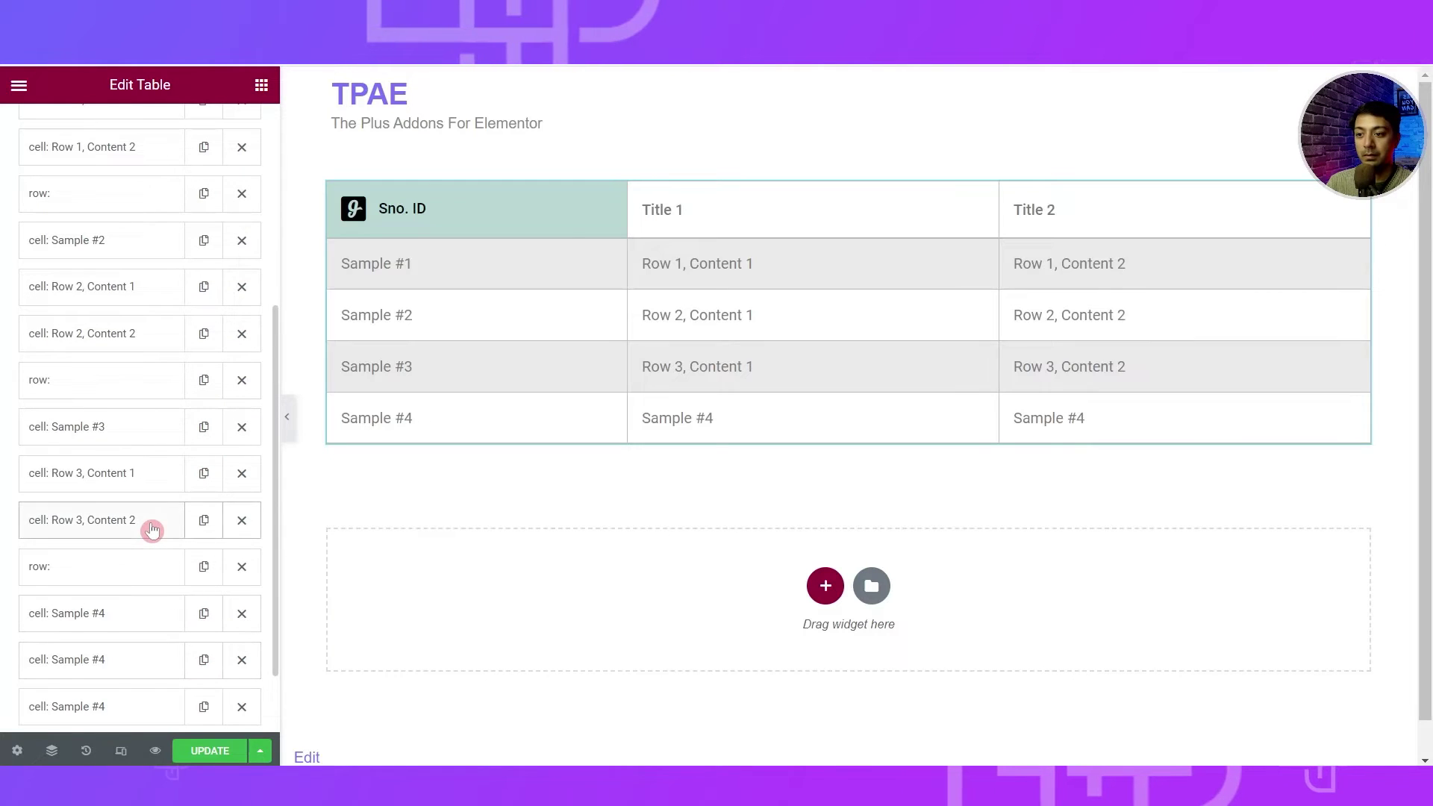
pyautogui.scroll(-2, 150, 526)
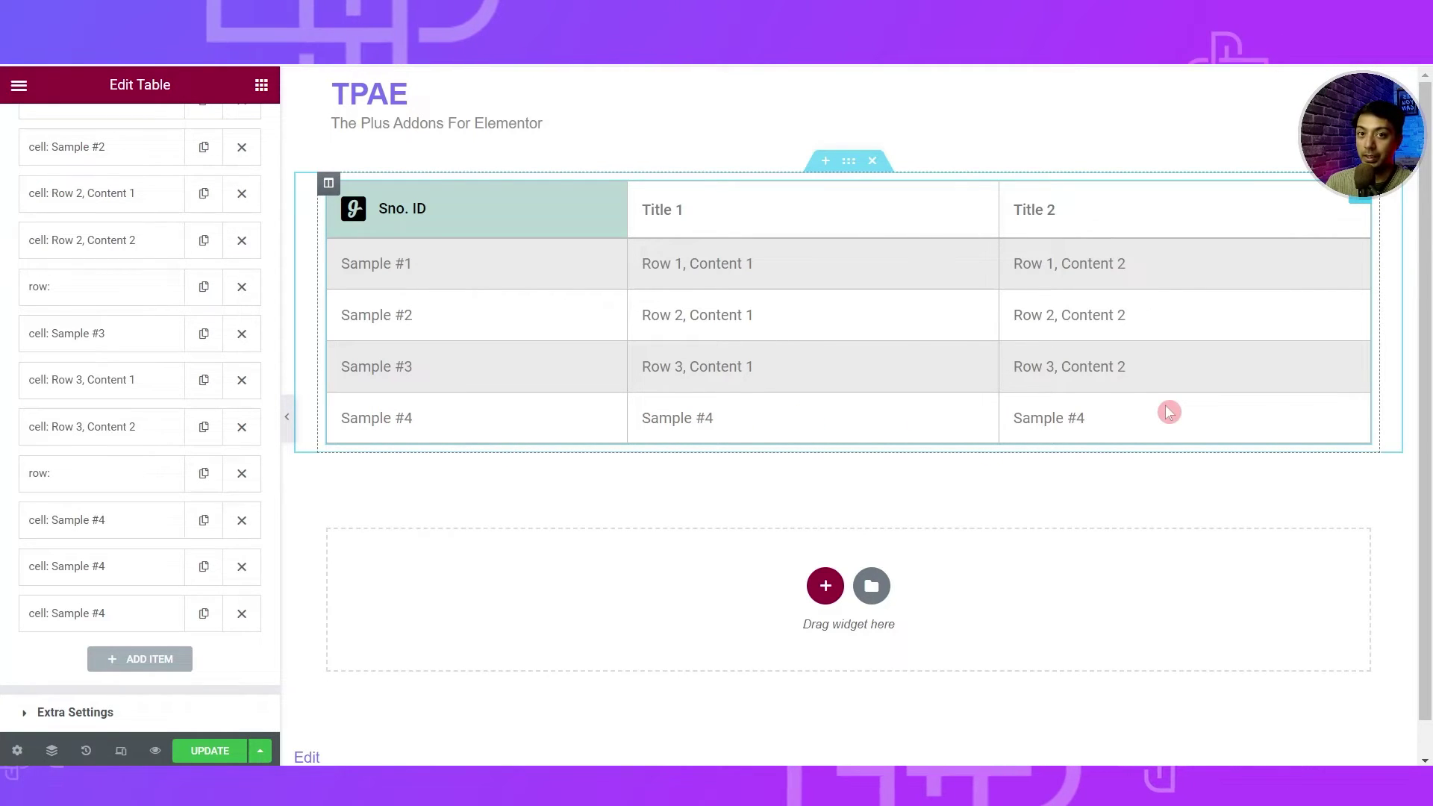
# Step: Review the content settings of the second Sample #4 cell and collapse them
pyautogui.click(65, 568)
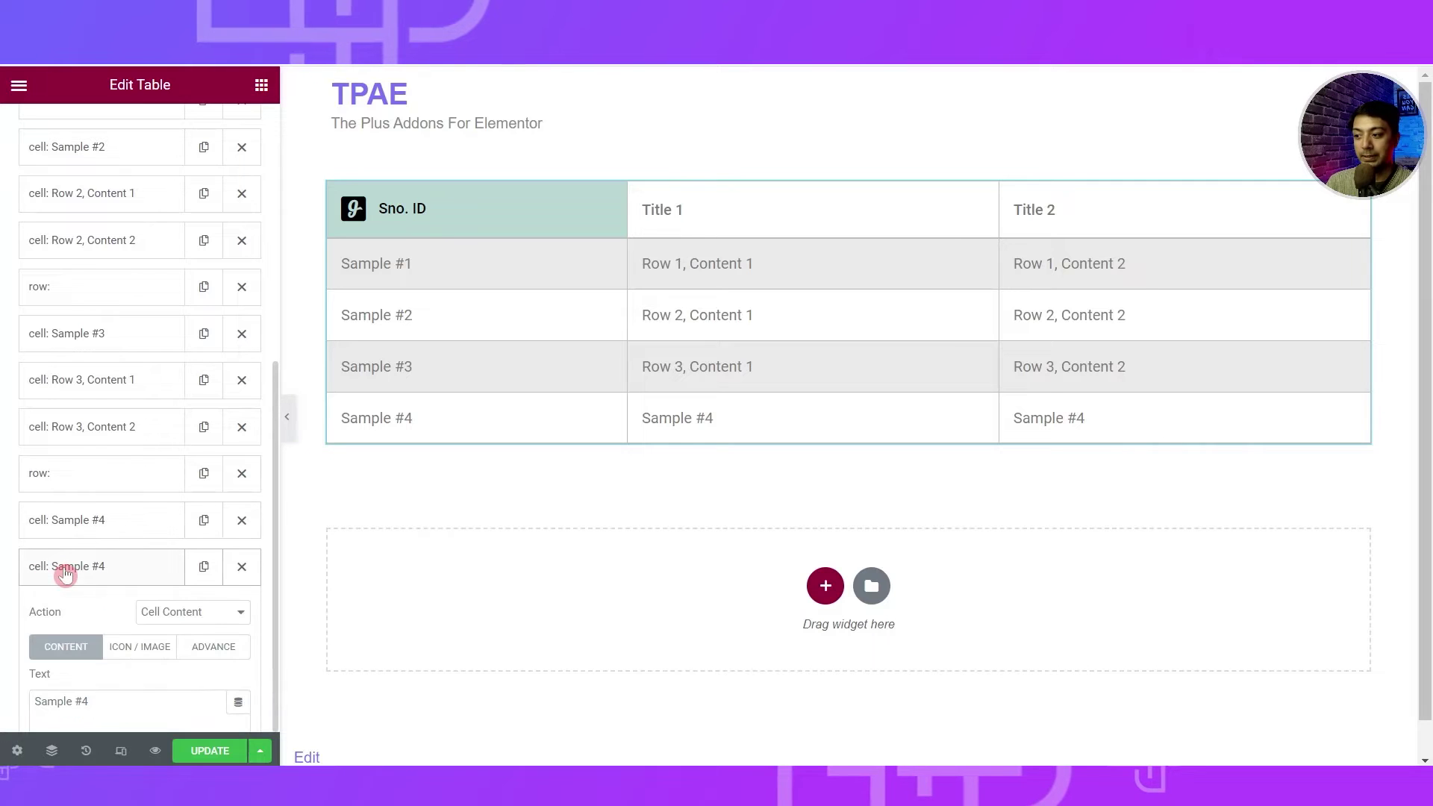
pyautogui.scroll(-2, 58, 617)
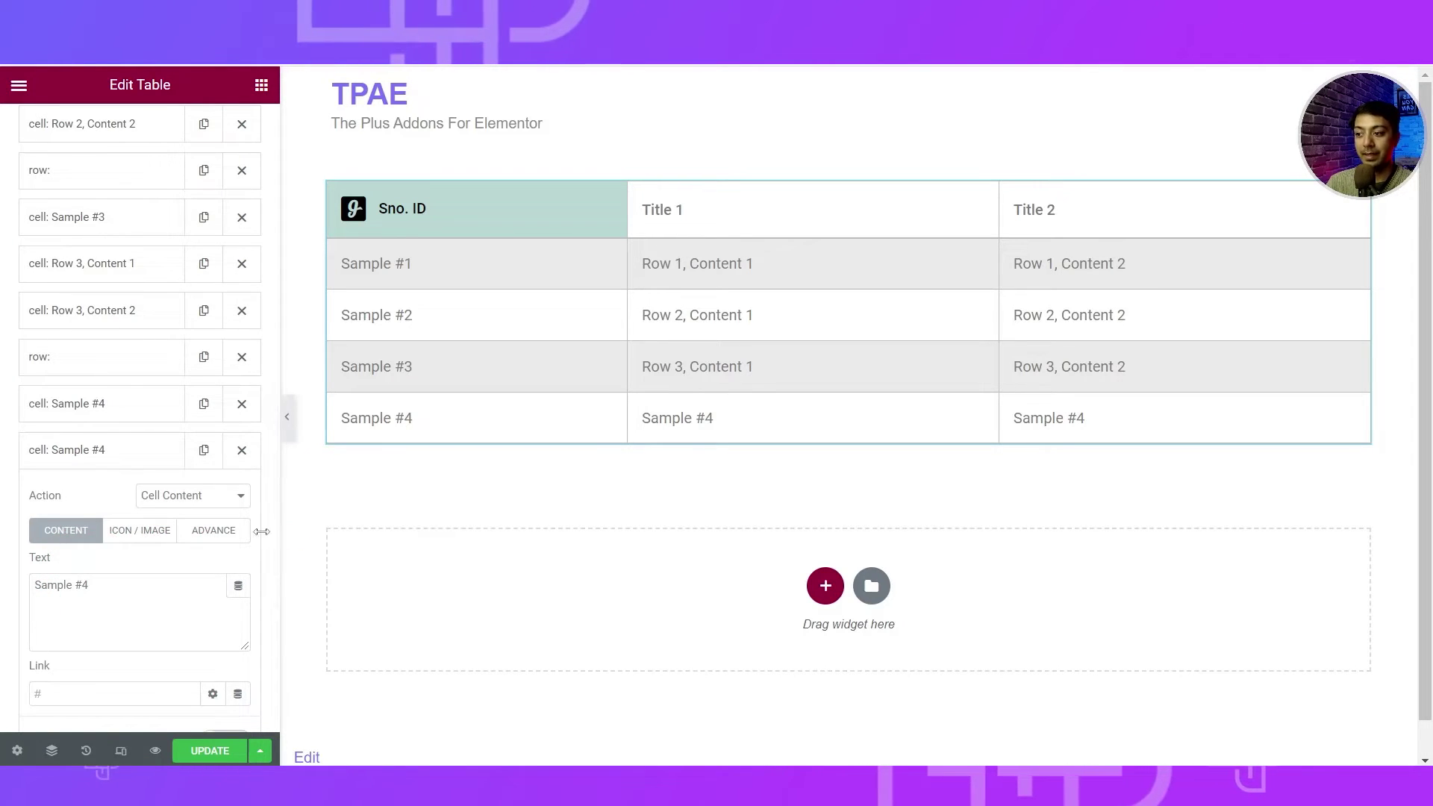
pyautogui.click(142, 450)
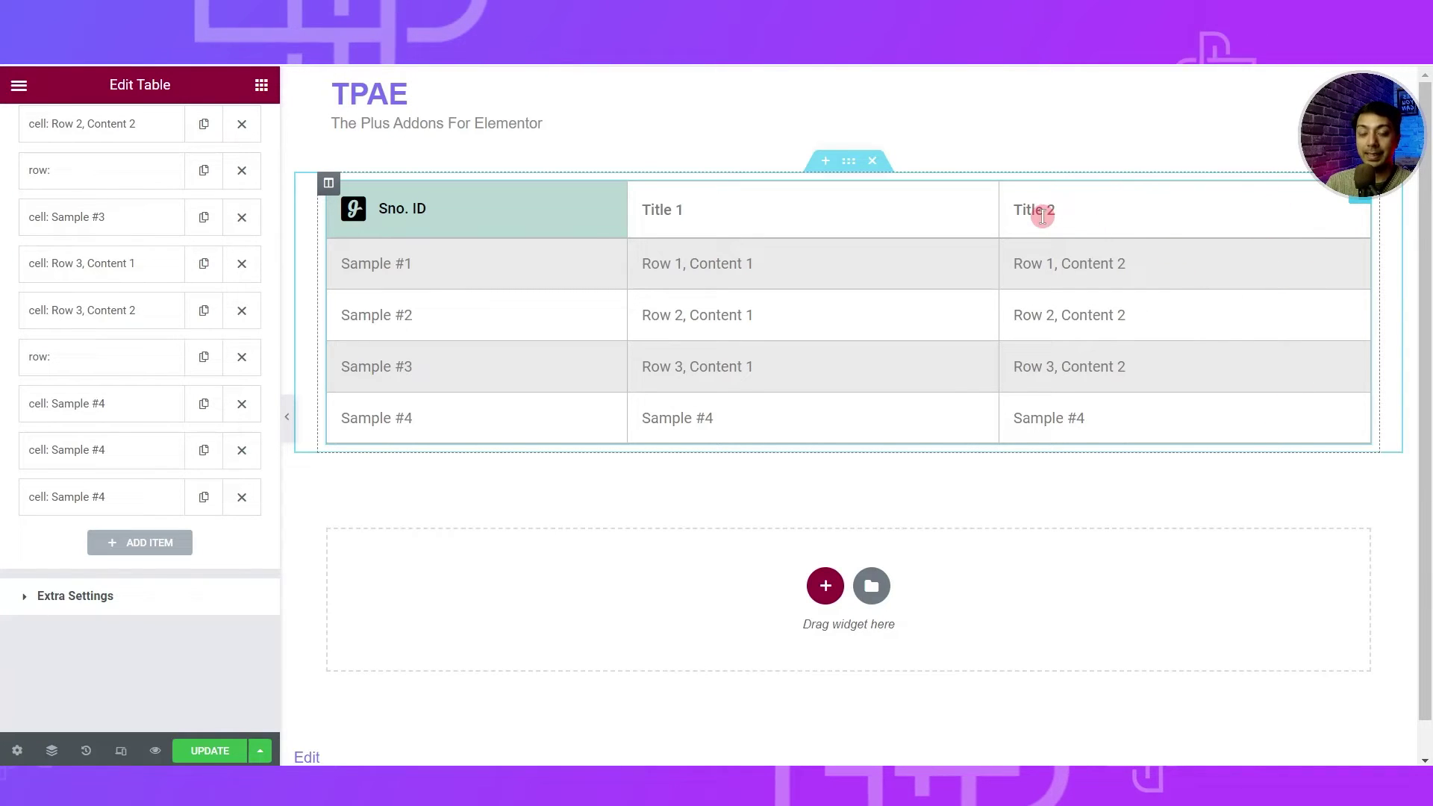
pyautogui.click(1102, 281)
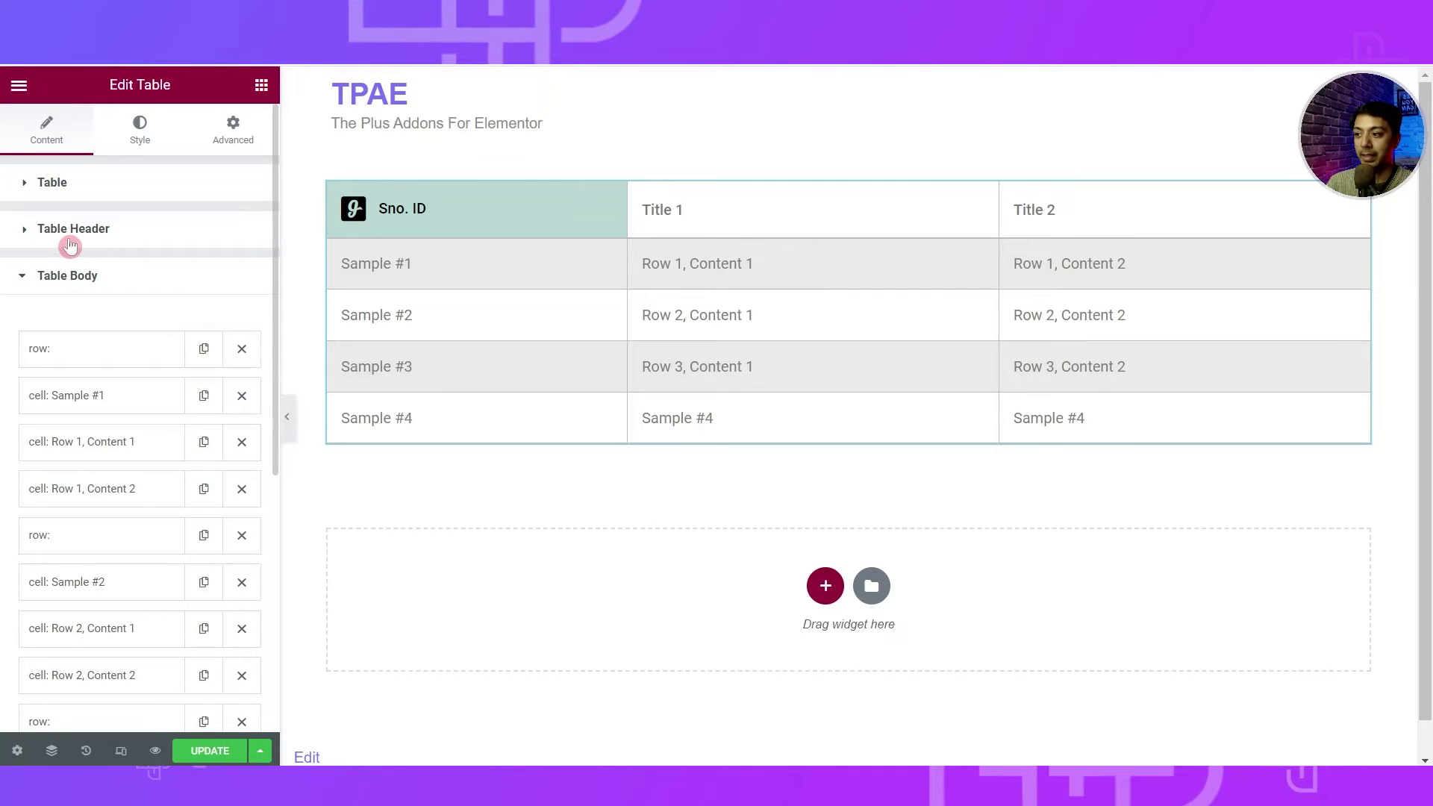
# Step: Duplicate the Title 2 header cell and change the copy's text to "Title 3" to create a fourth column
pyautogui.click(12, 240)
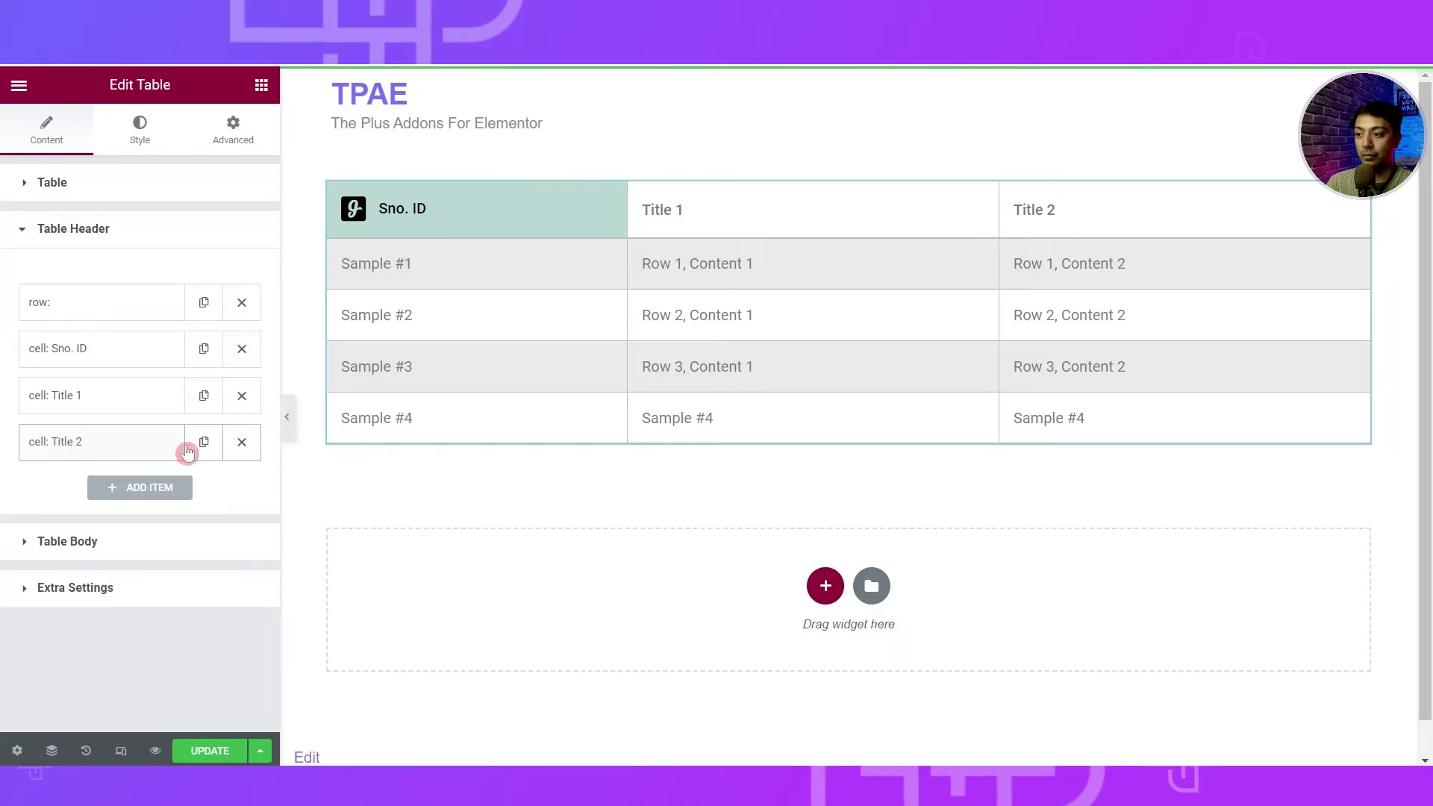
pyautogui.click(203, 442)
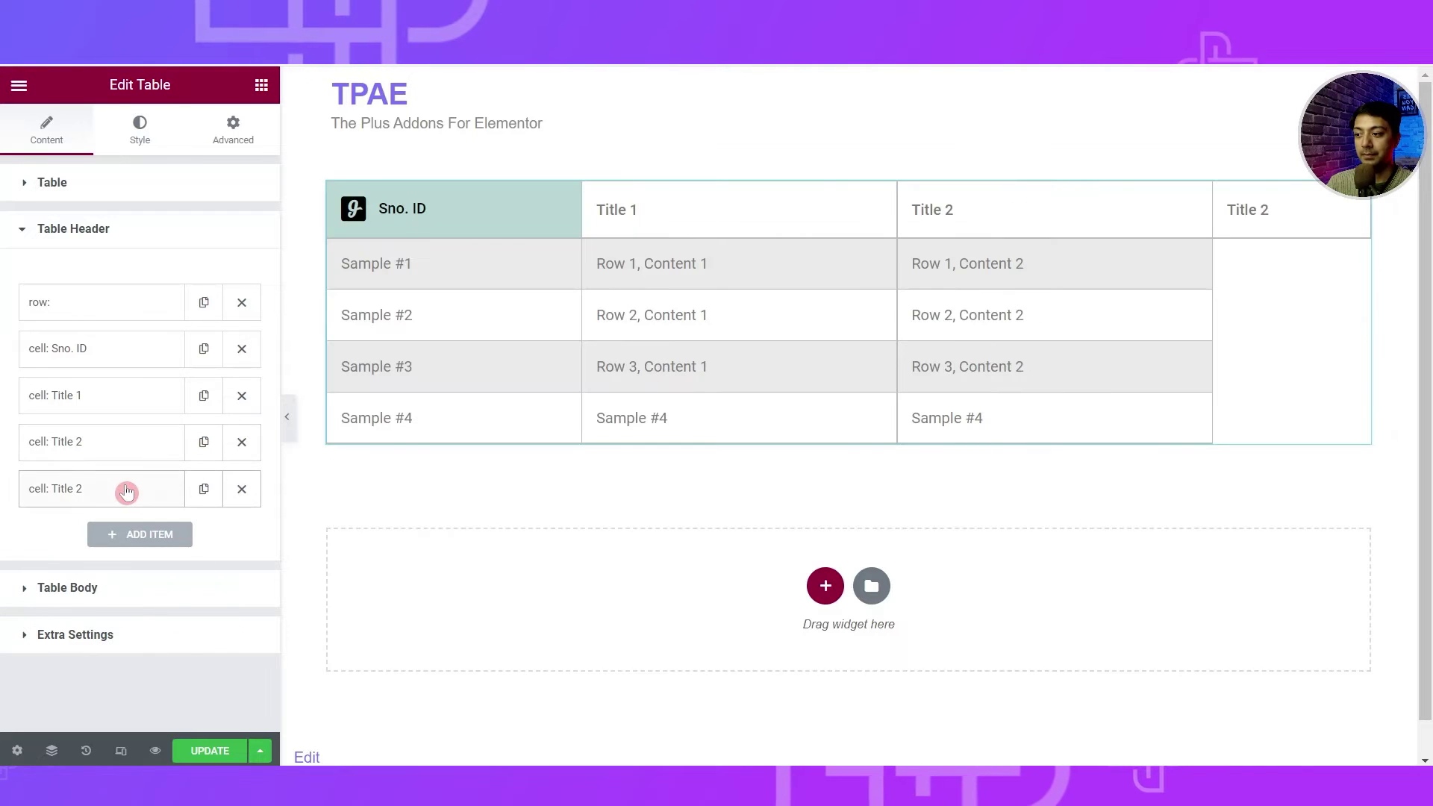
pyautogui.click(126, 489)
pyautogui.click(179, 603)
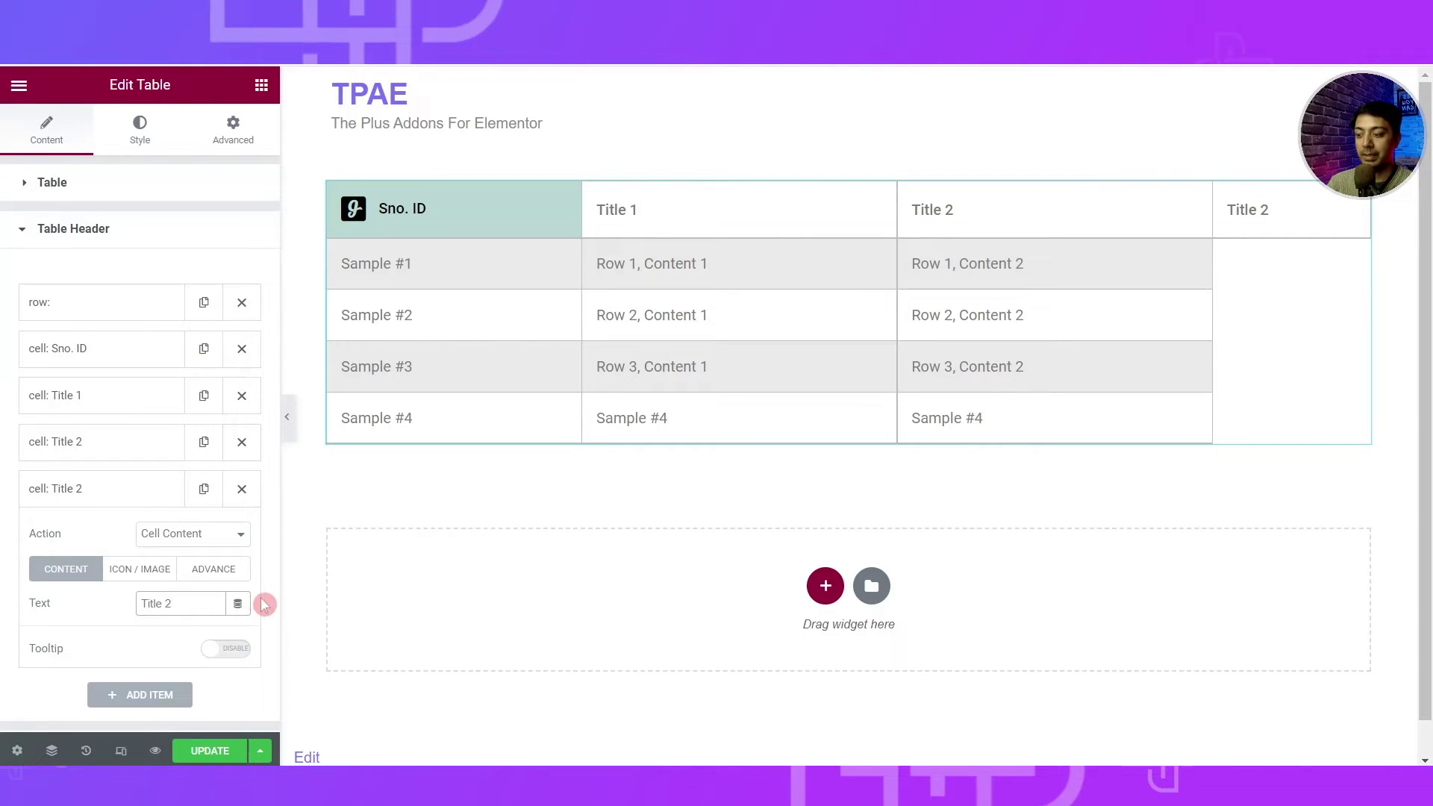
pyautogui.press('BackSpace')
pyautogui.write('3')
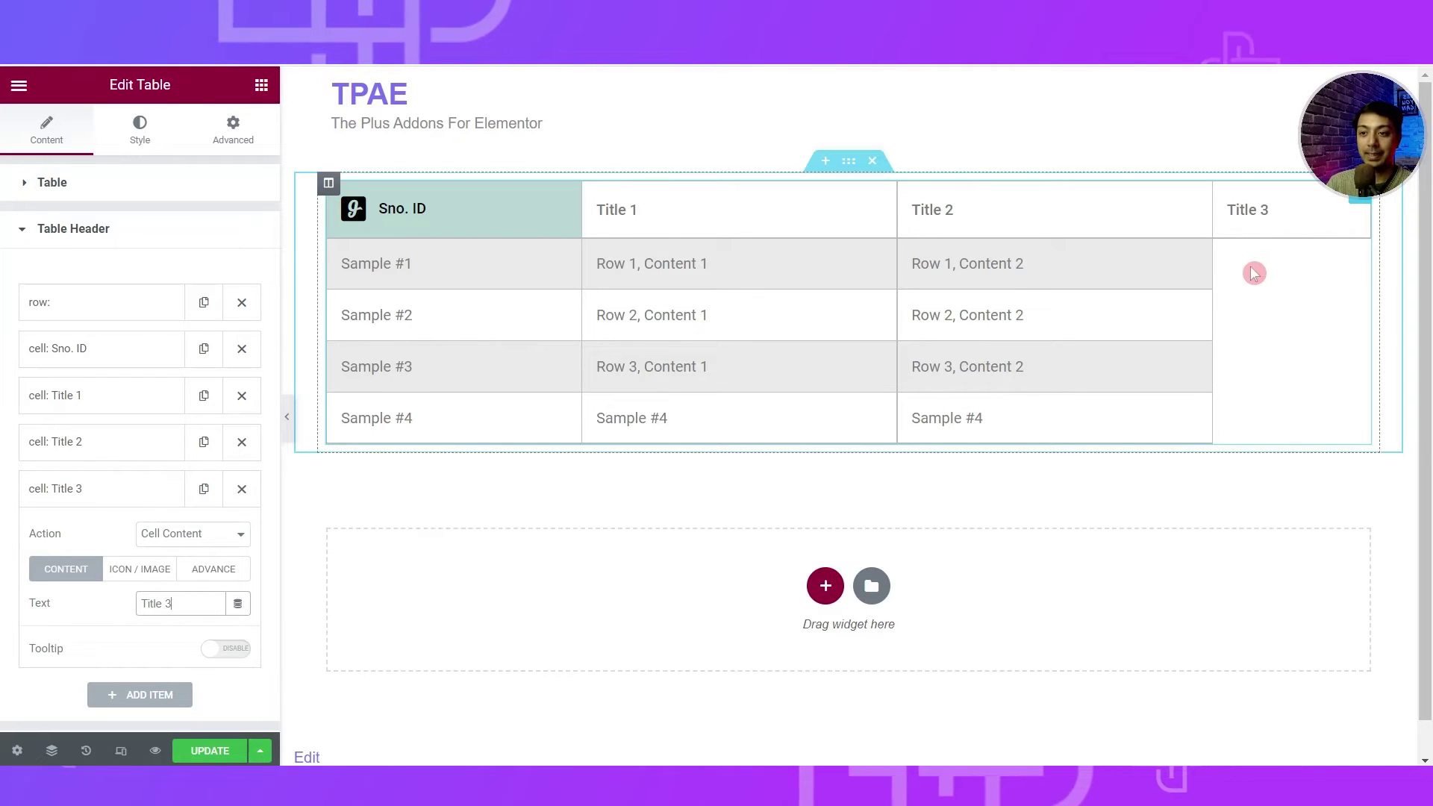
pyautogui.click(75, 230)
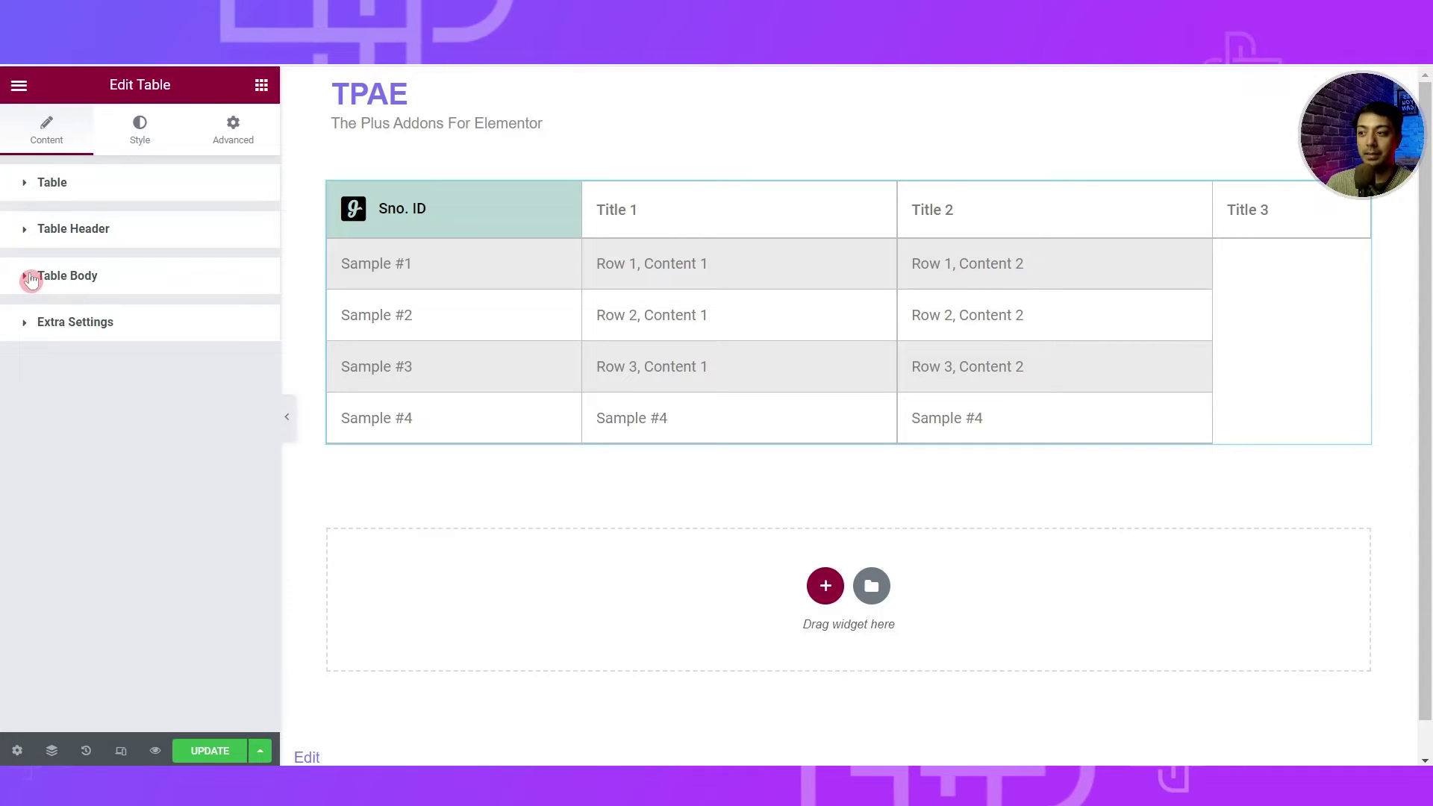
# Step: Duplicate the last cell of each of the four body rows to fill the Title 3 column
pyautogui.click(30, 277)
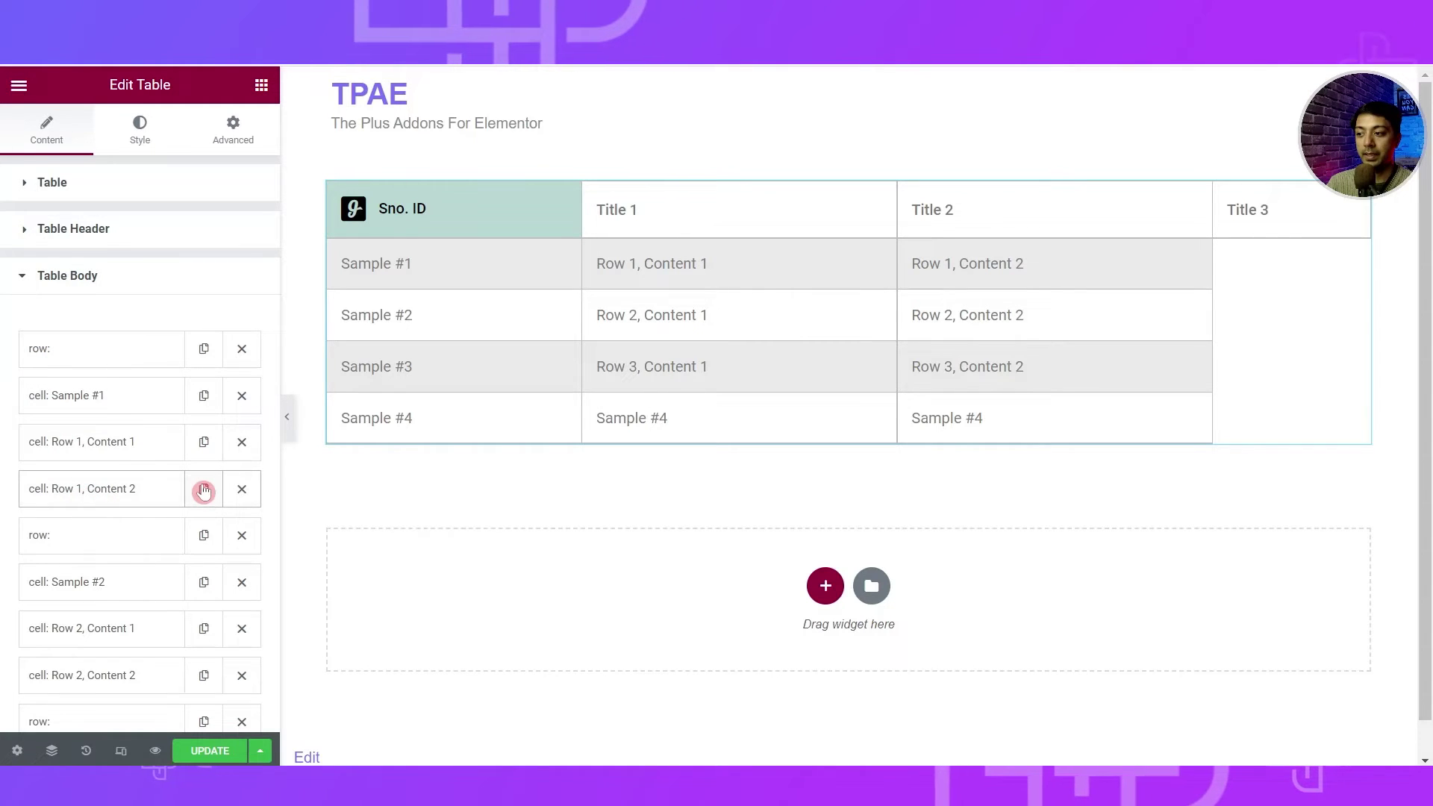
pyautogui.click(204, 489)
pyautogui.scroll(-2, 127, 494)
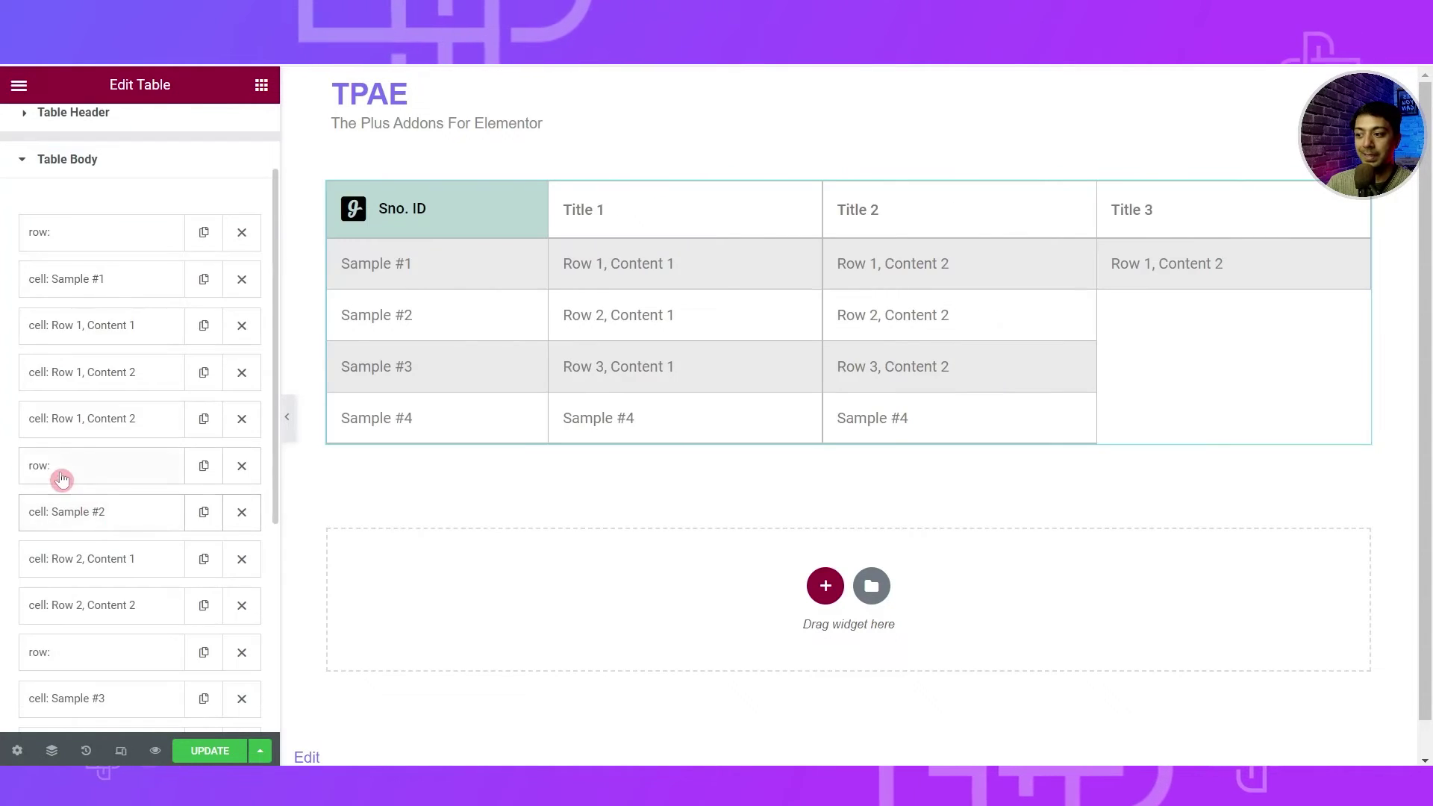
pyautogui.scroll(-6, 48, 586)
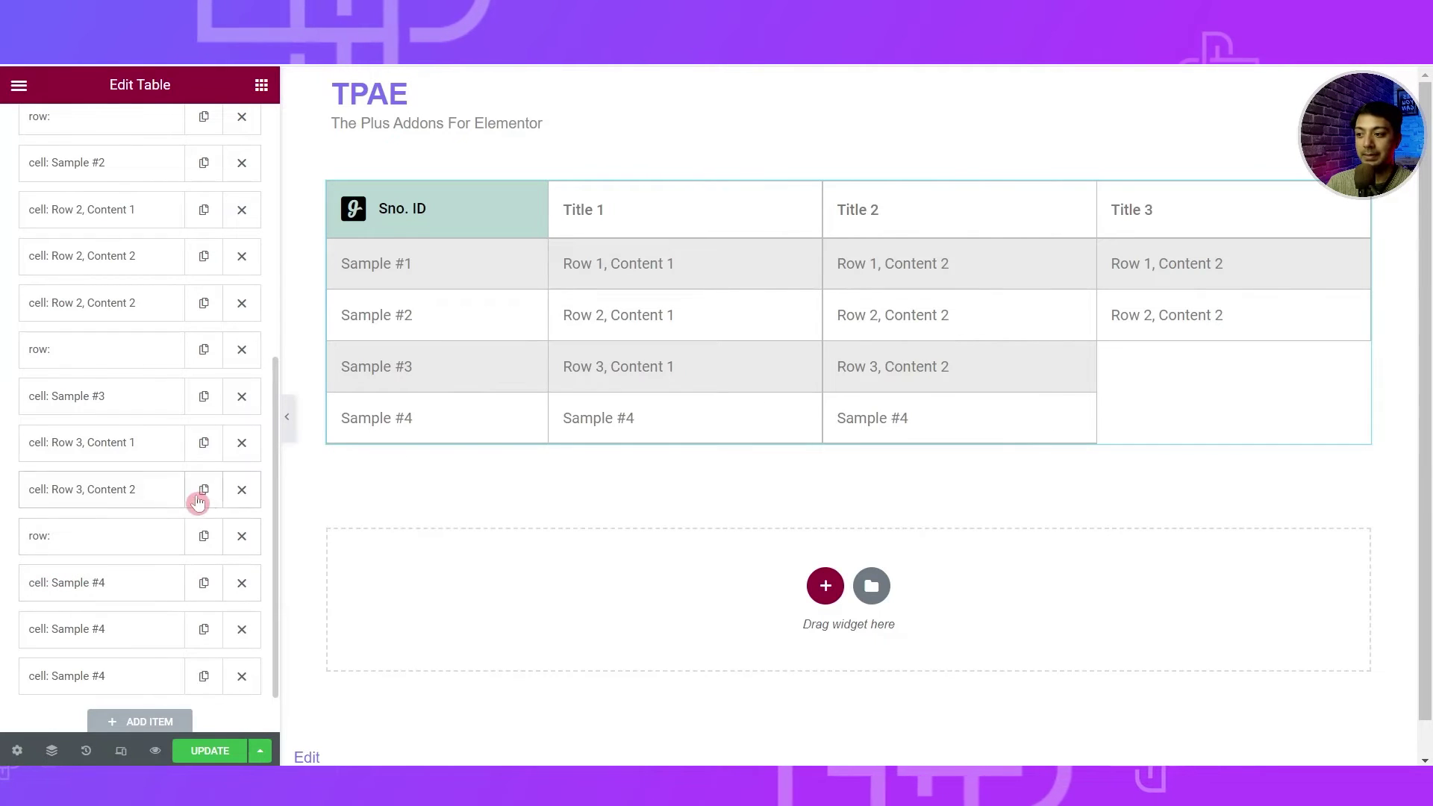
pyautogui.click(204, 490)
pyautogui.scroll(-2, 151, 583)
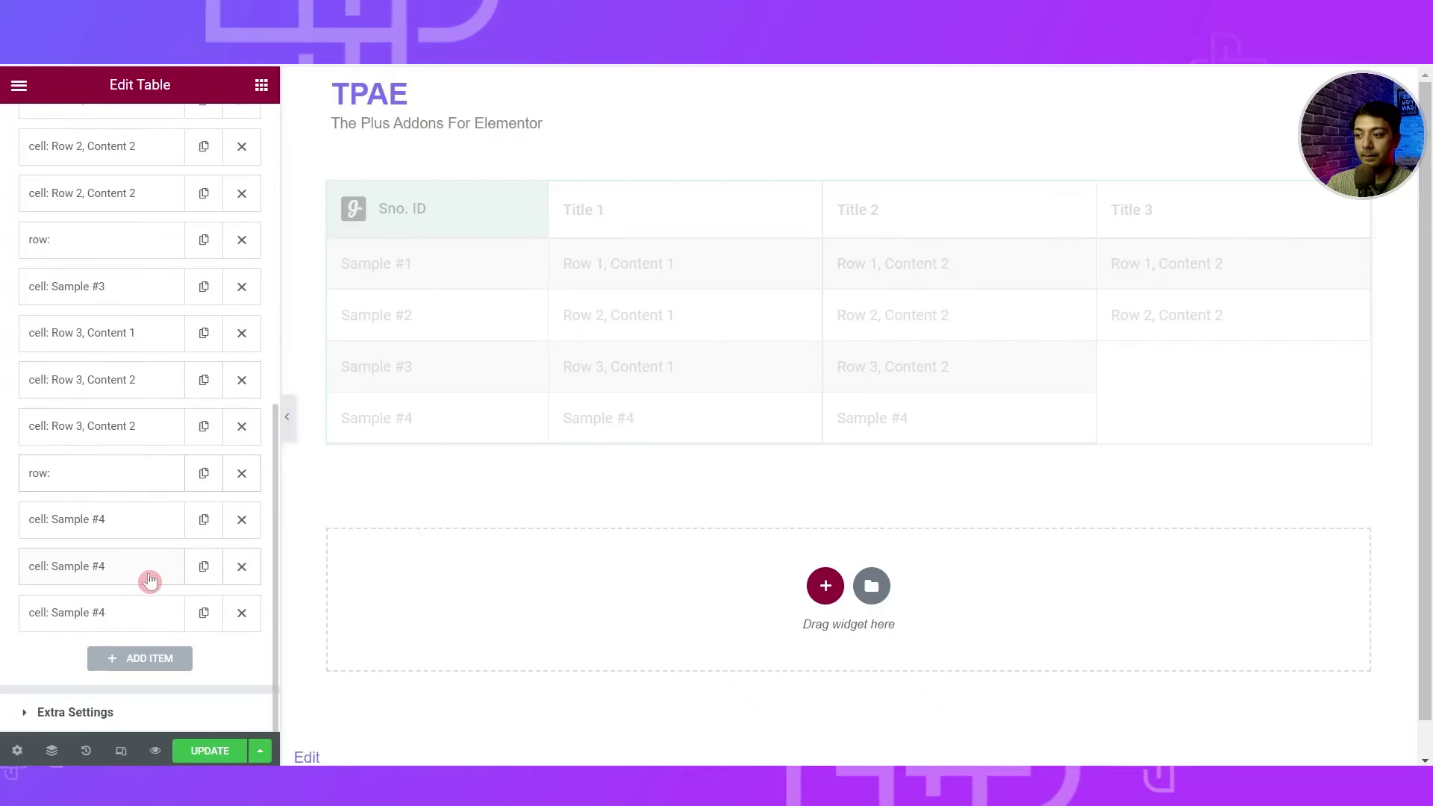
pyautogui.click(203, 613)
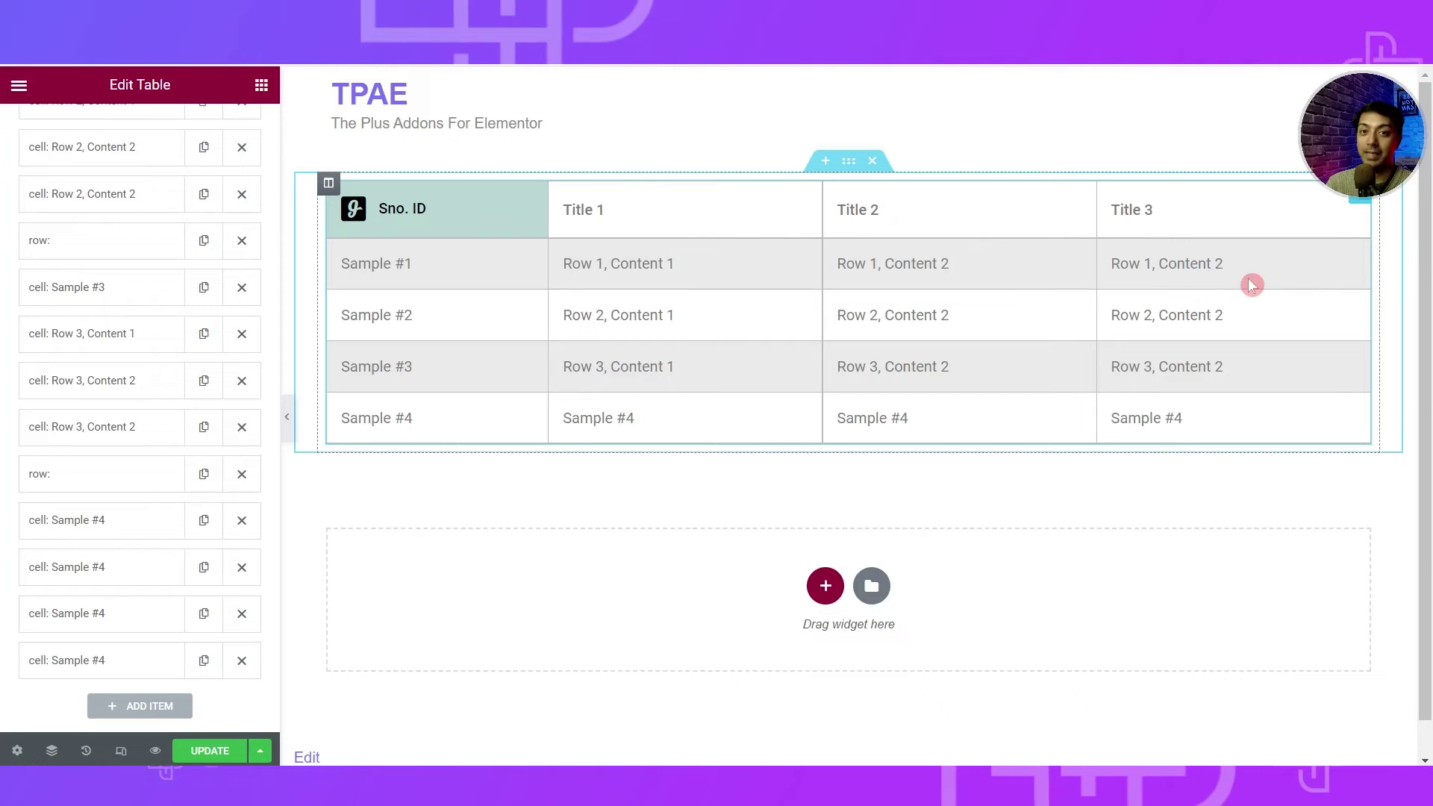
# Step: Turn on Table Searchable, Table Sortable and Entry Filter Dropdown in the extra settings, and view the table's entry-count choices
pyautogui.scroll(-1, 19, 710)
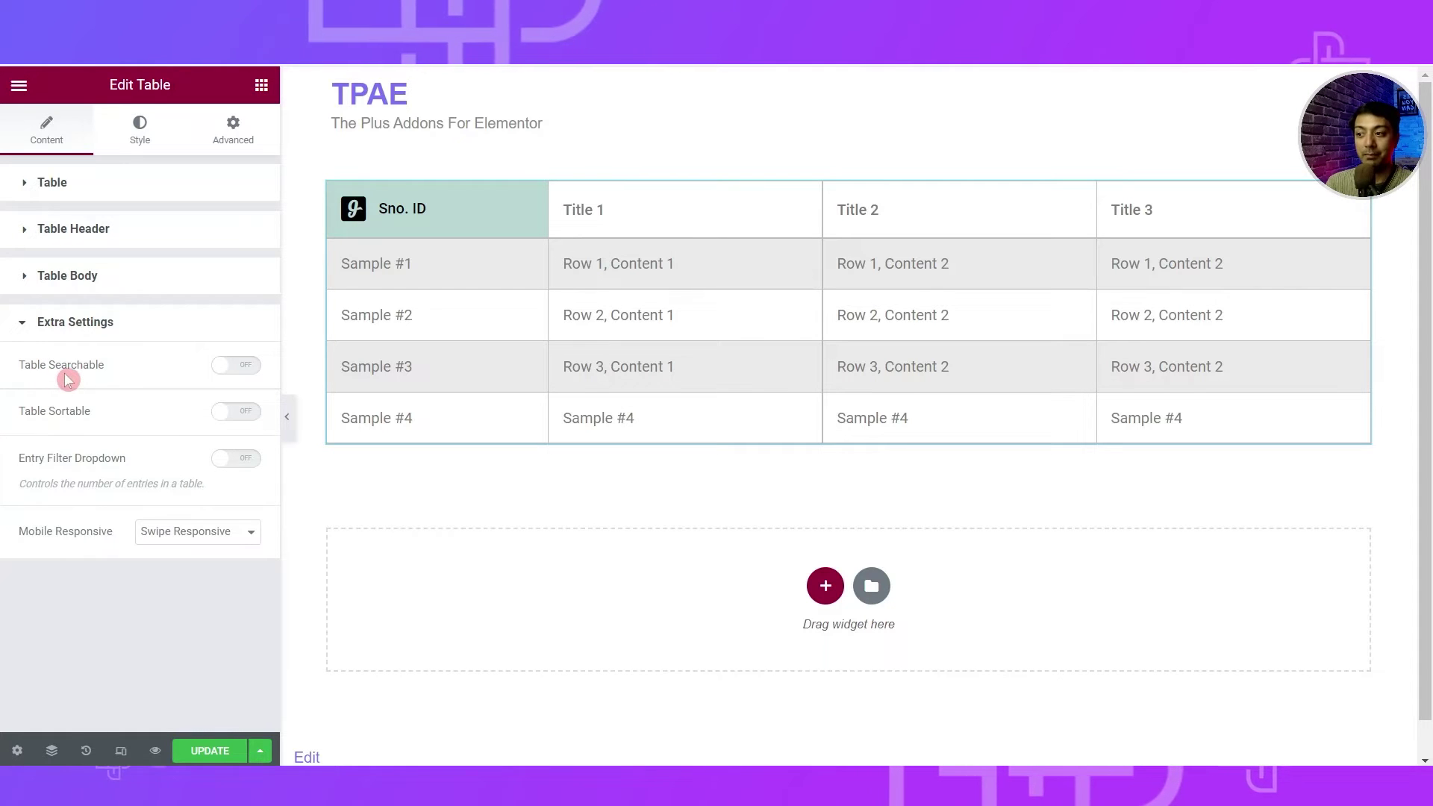
pyautogui.click(233, 365)
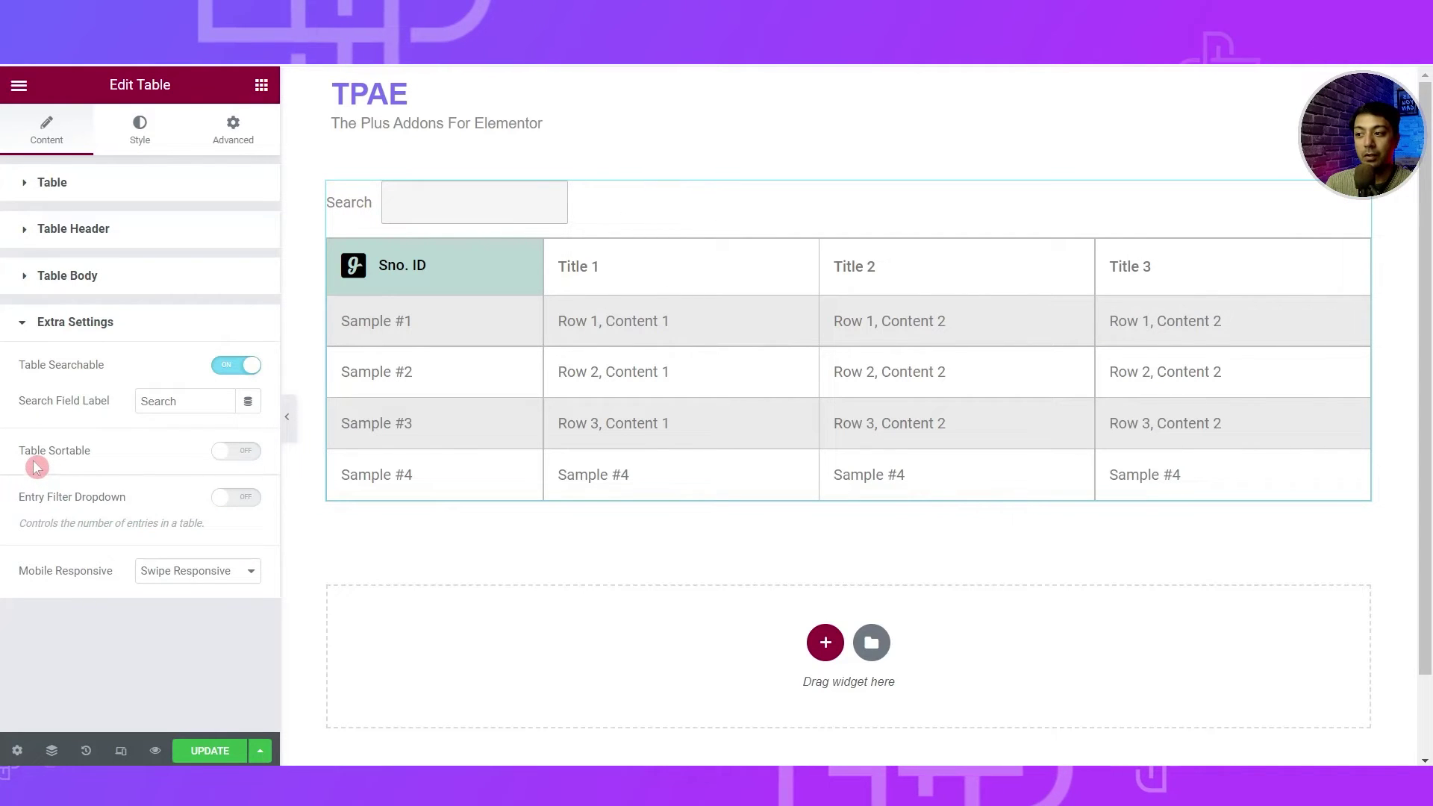
pyautogui.click(237, 452)
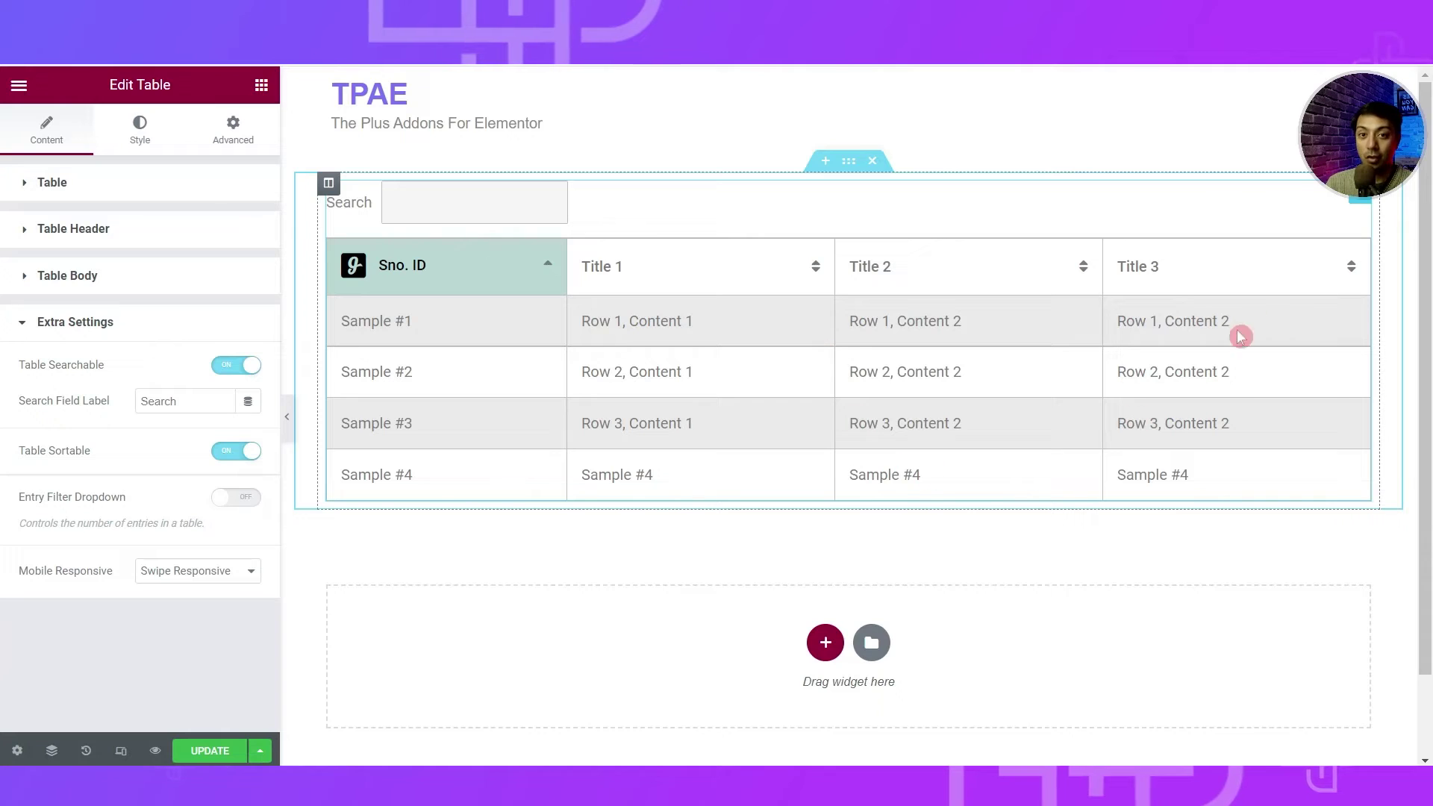
pyautogui.click(250, 498)
pyautogui.click(508, 213)
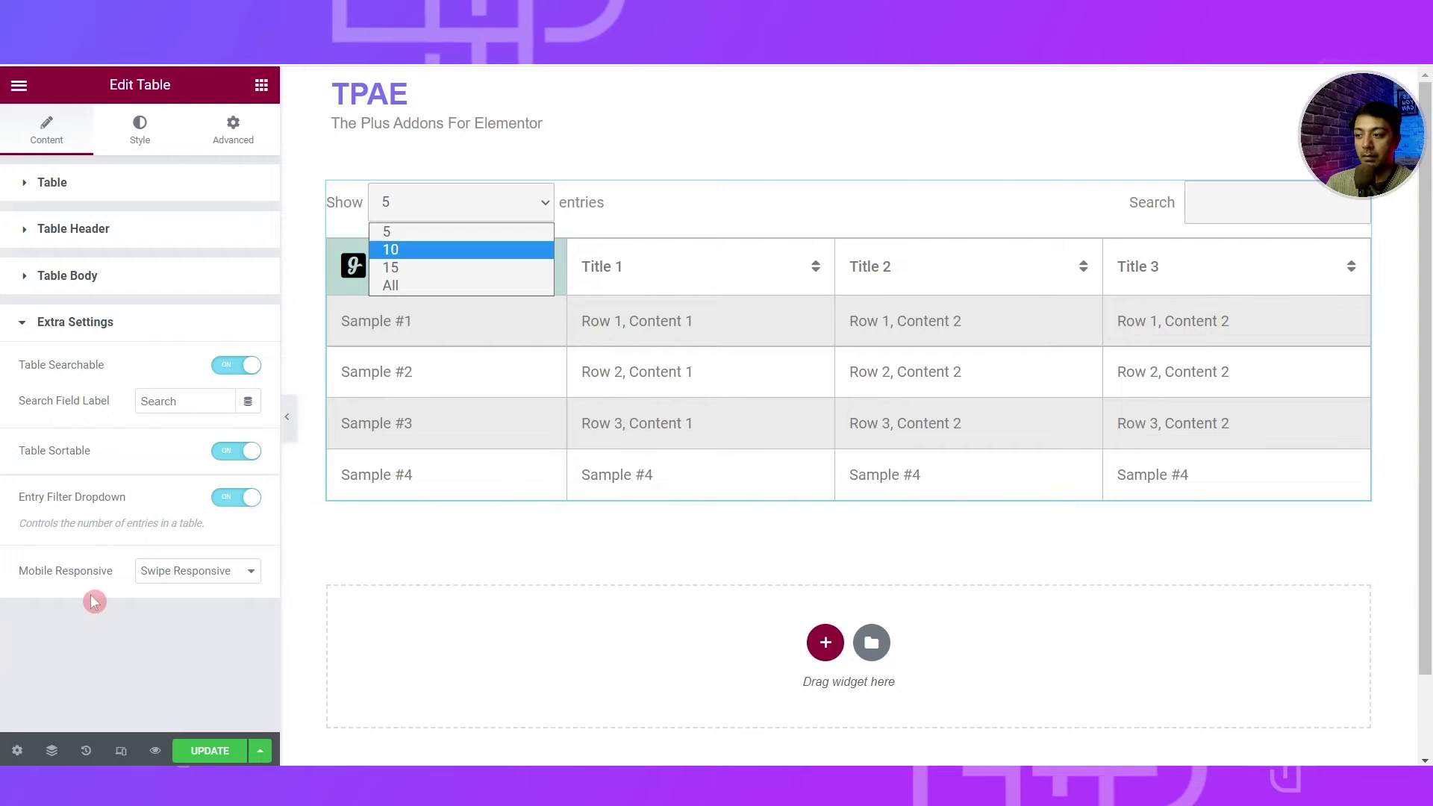
pyautogui.click(144, 573)
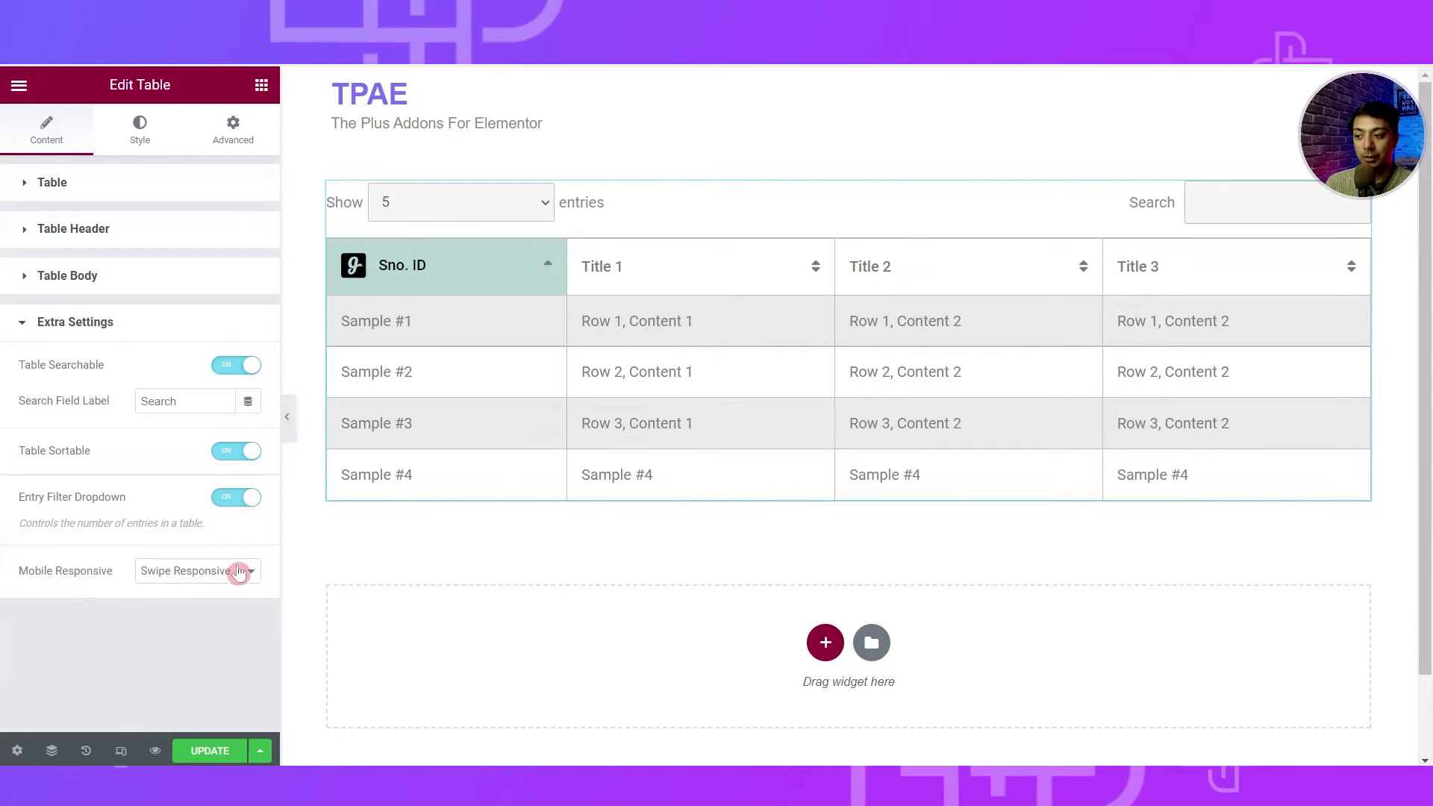
# Step: View the Mobile Responsive choices and keep Swipe Responsive selected
pyautogui.click(238, 571)
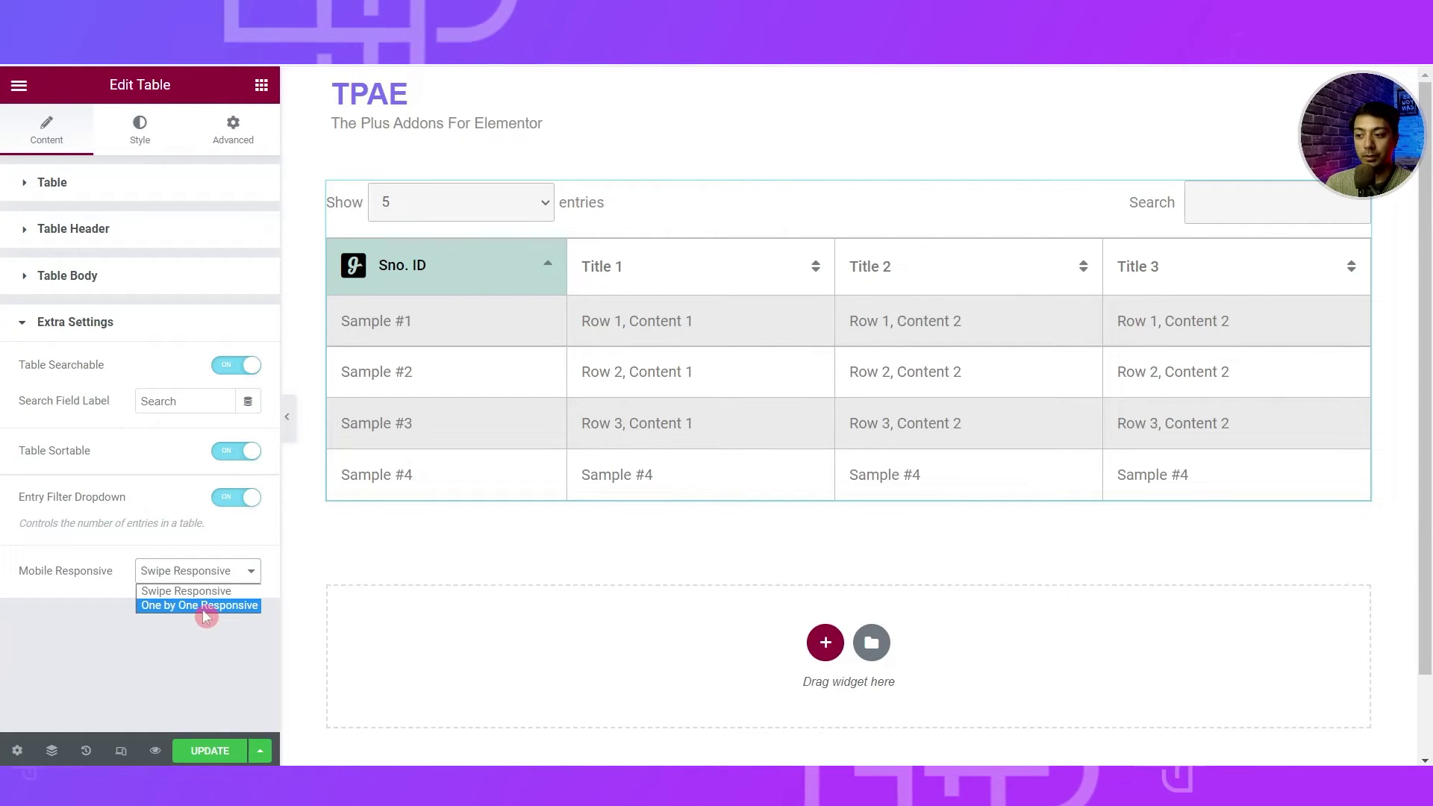
pyautogui.press('Up')
pyautogui.press('Return')
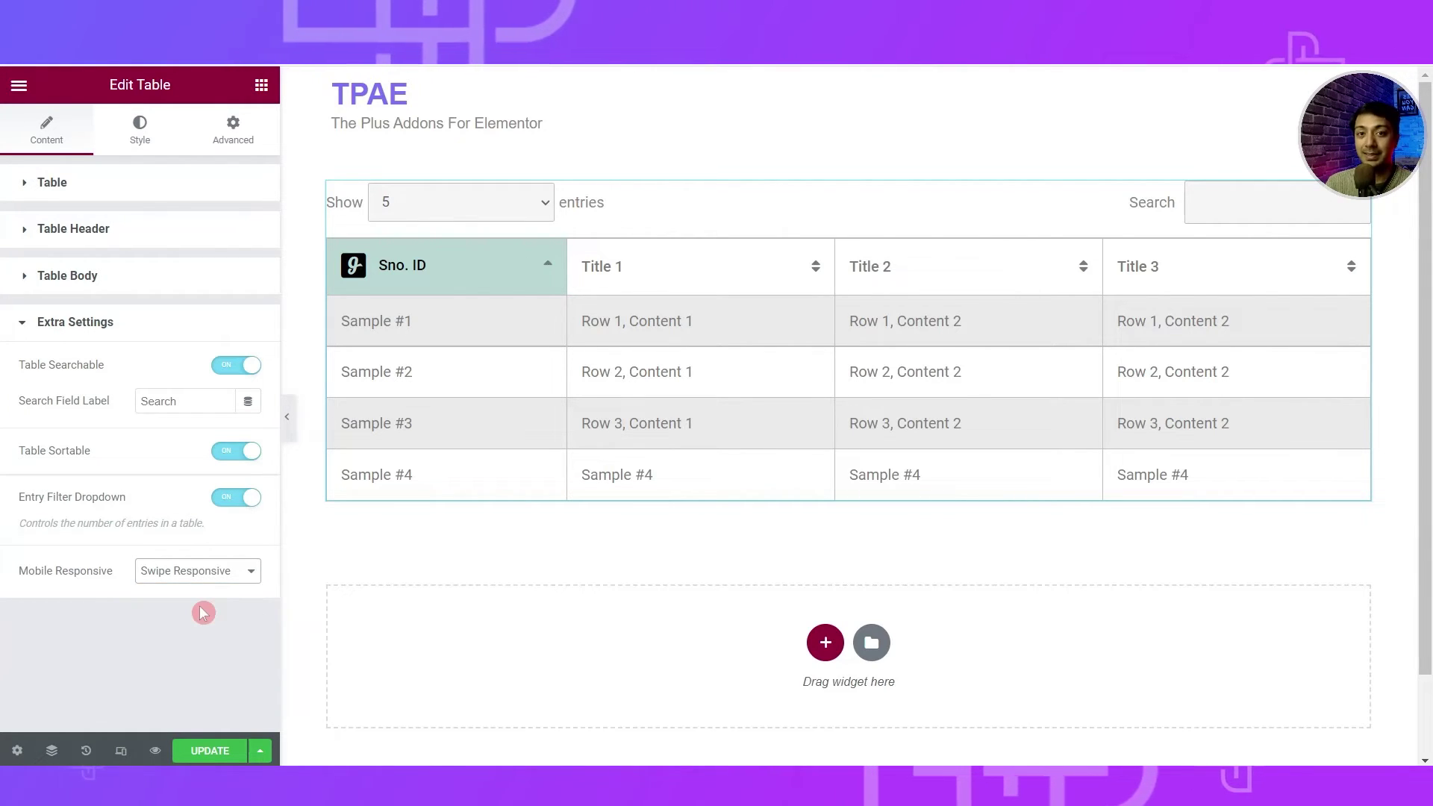
# Step: Turn off Entry Filter Dropdown and Table Searchable, and update the page
pyautogui.click(232, 501)
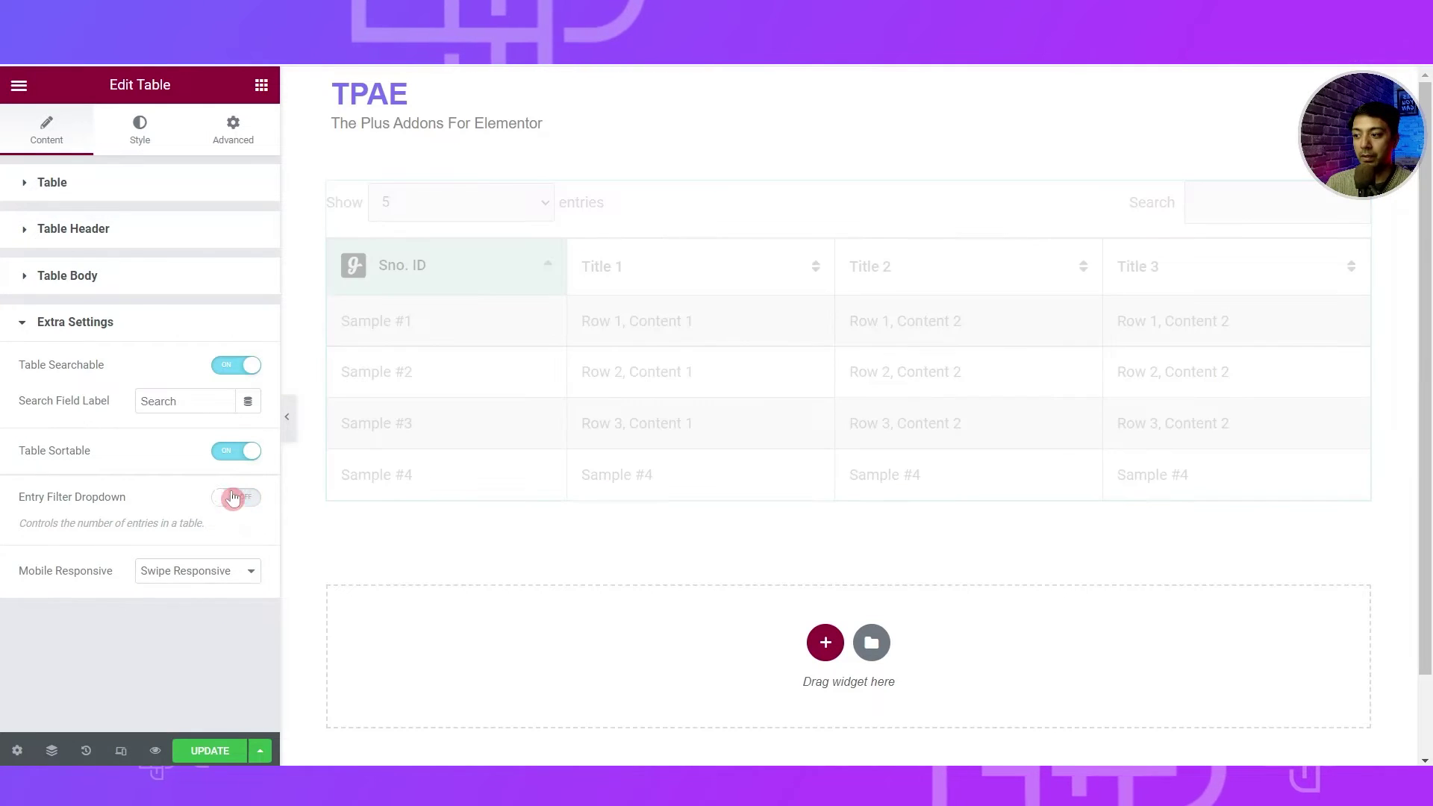
pyautogui.click(242, 374)
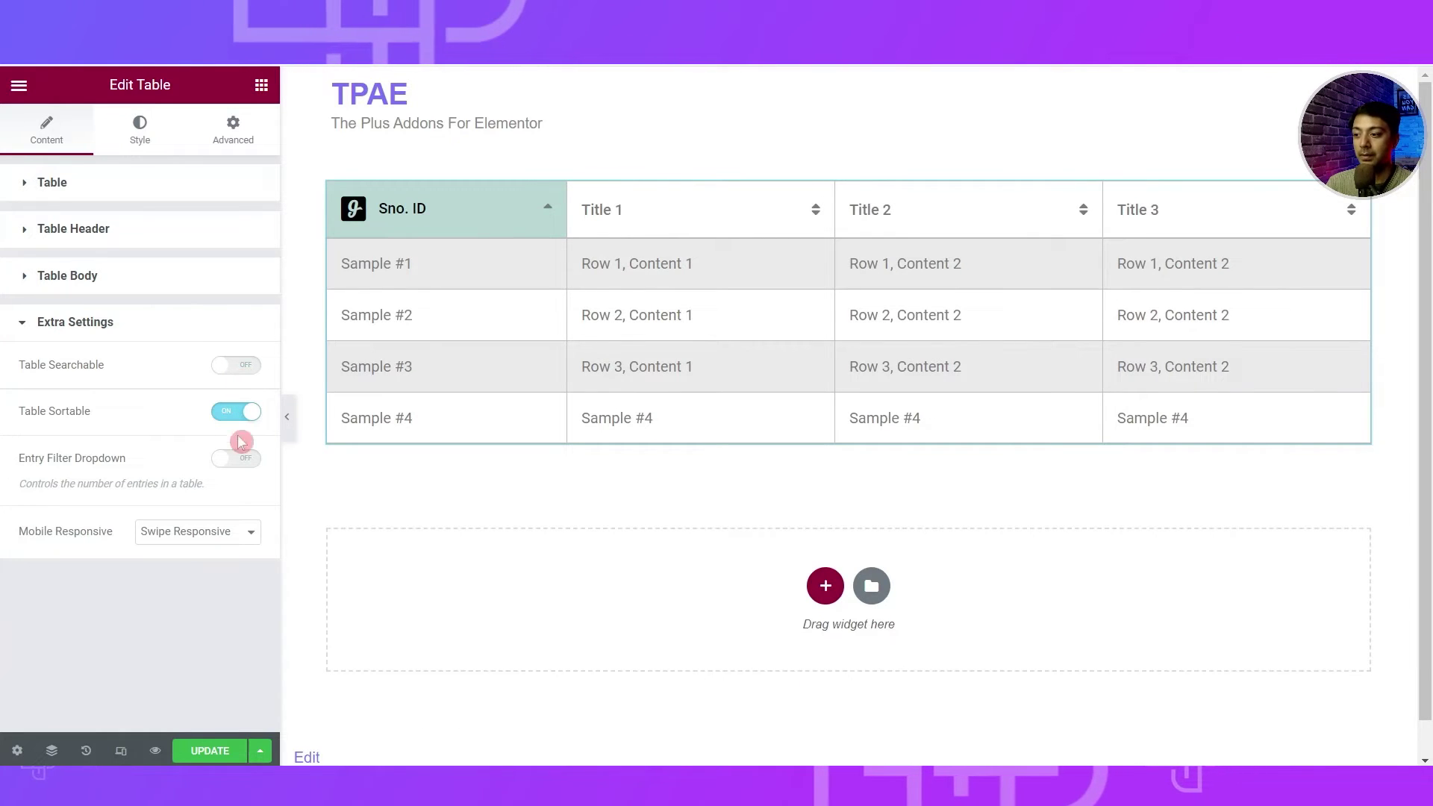
pyautogui.click(201, 757)
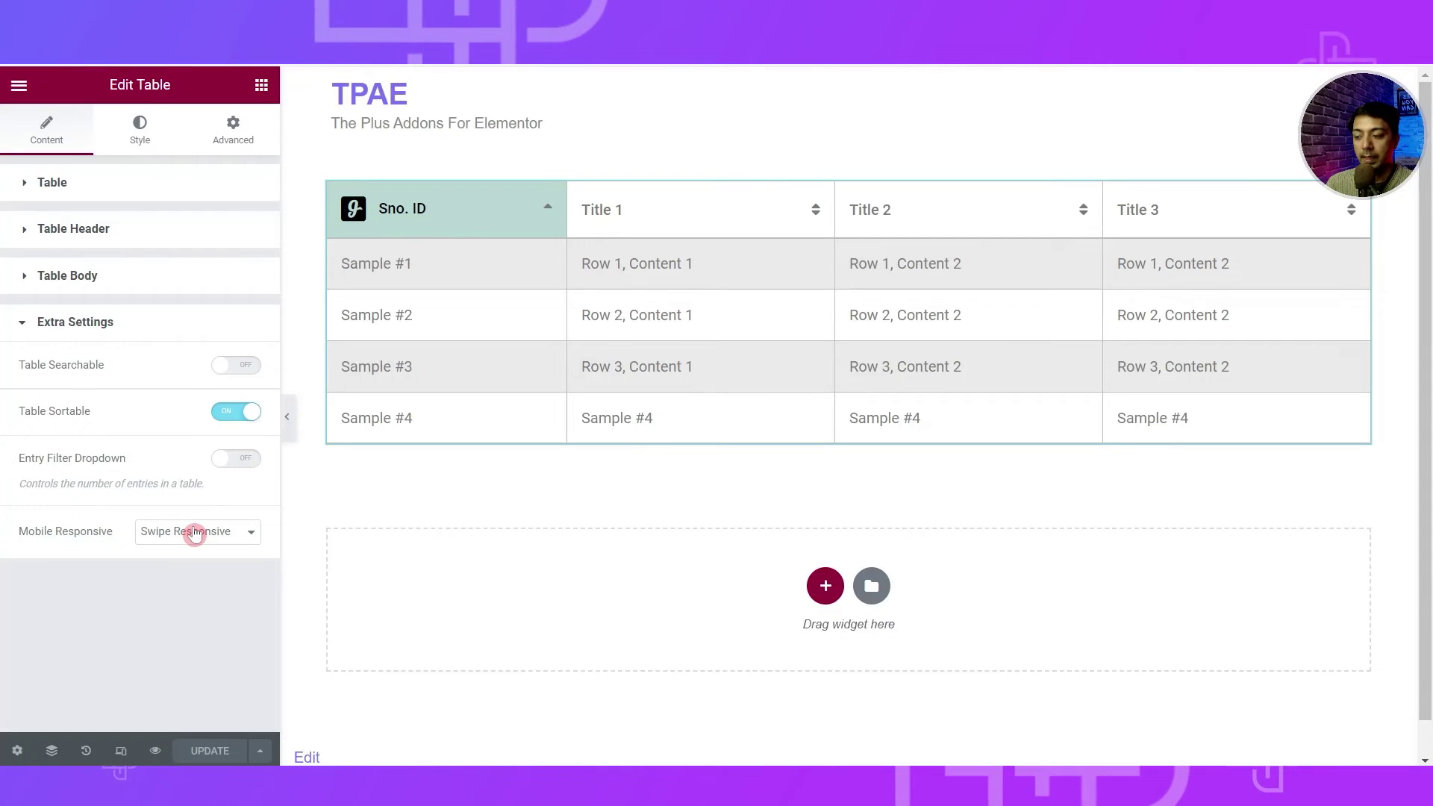
# Step: Try One by One Responsive as the mobile mode, saving and inspecting the live page, and reopen the Mobile Responsive choices
pyautogui.click(196, 532)
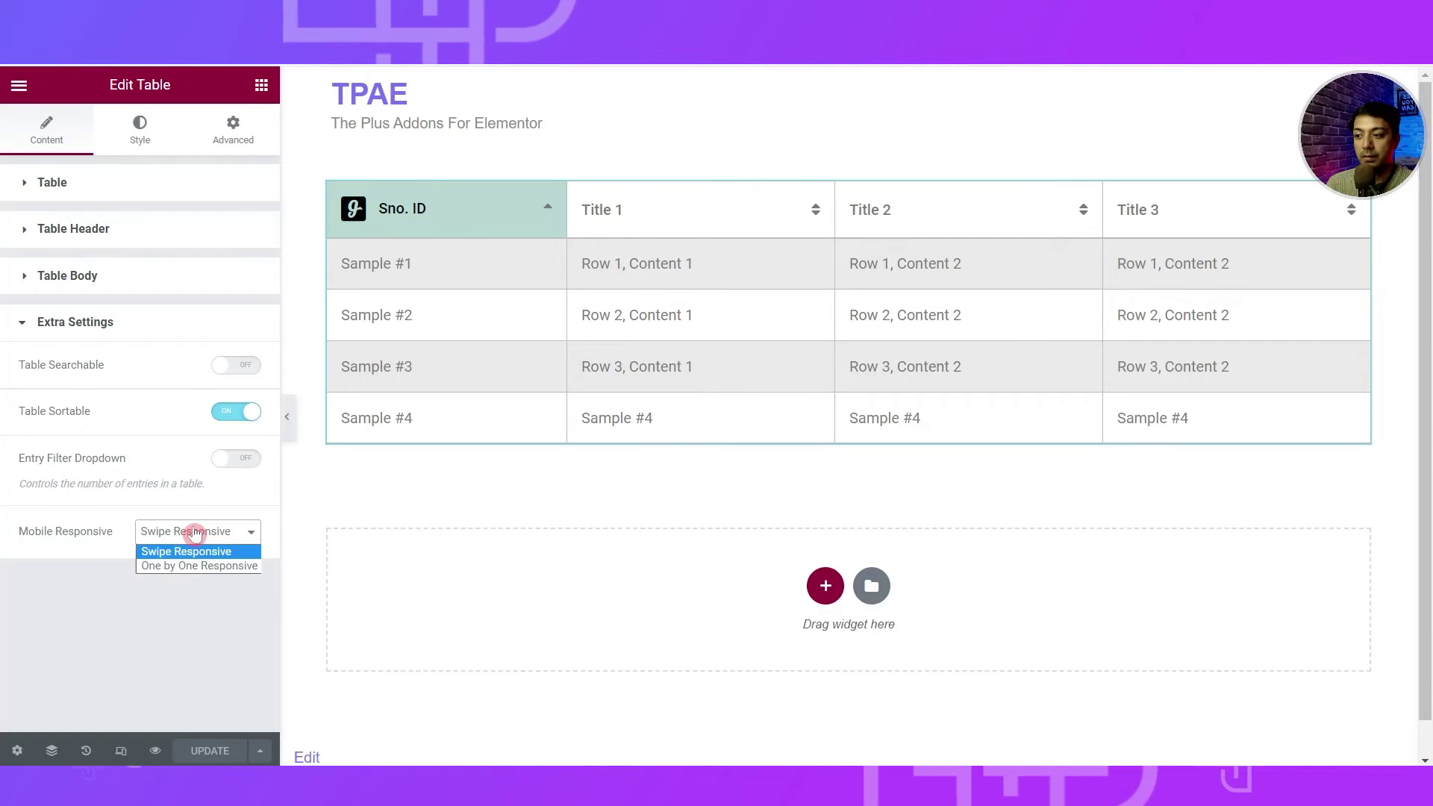
pyautogui.click(185, 566)
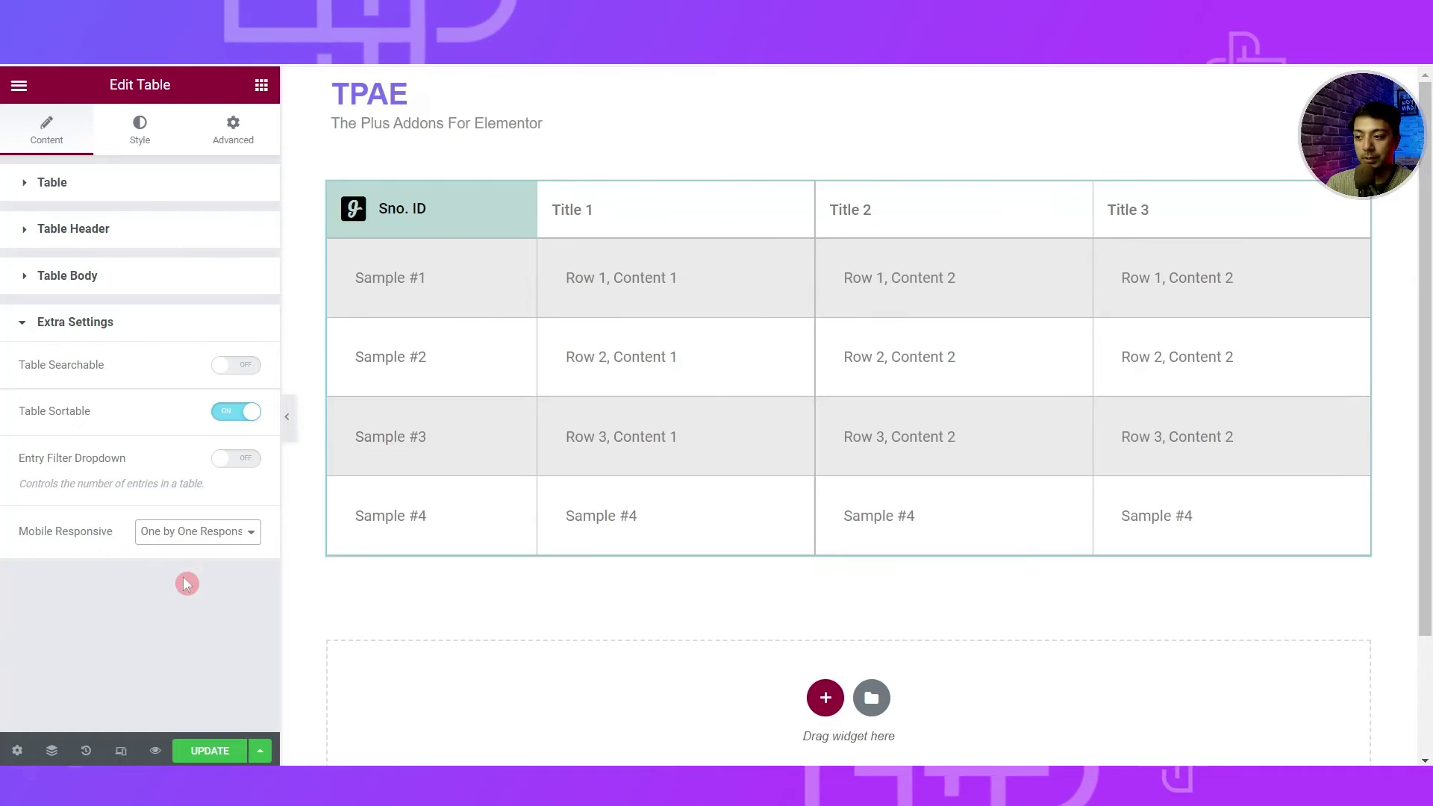
pyautogui.hotkey('ctrl', 's')
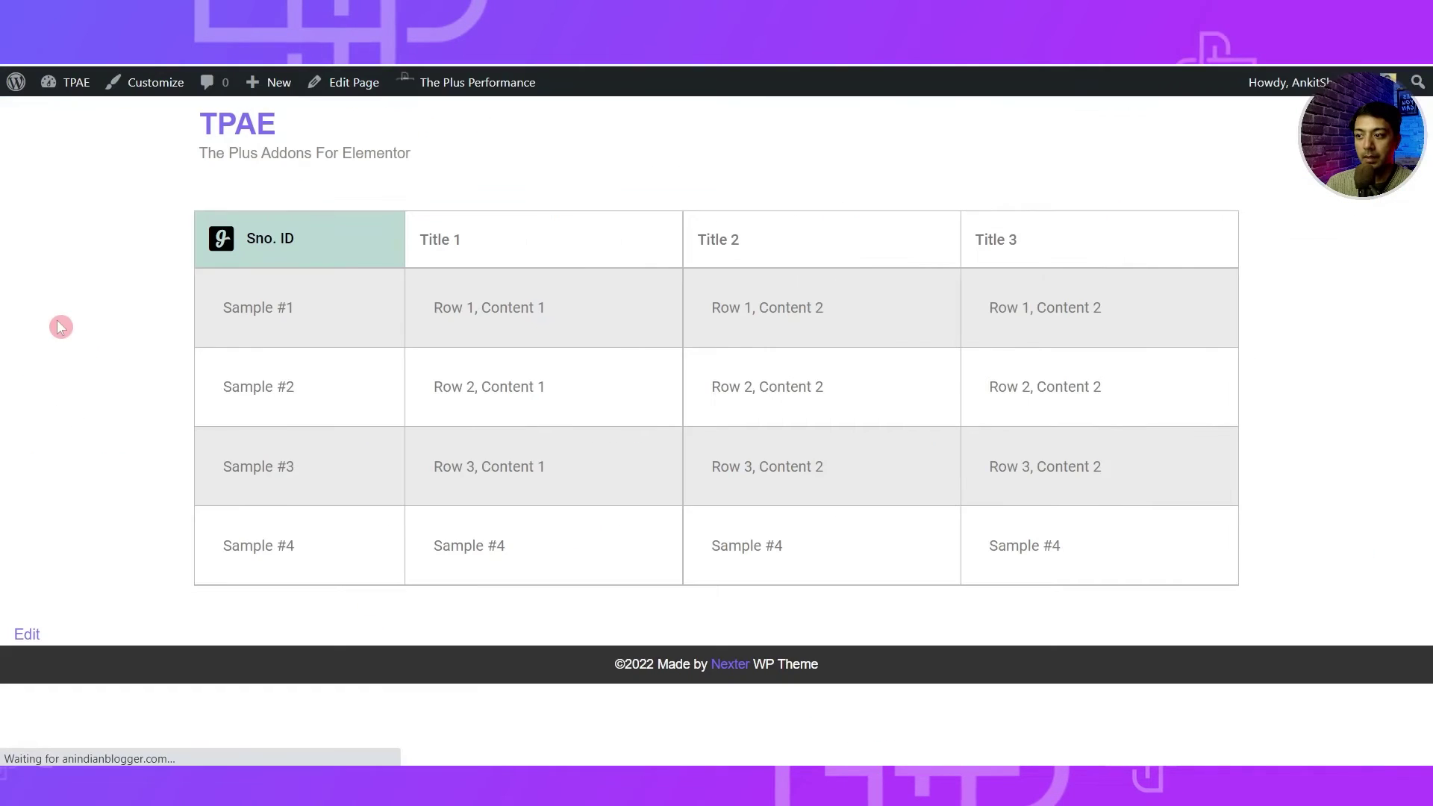
pyautogui.rightClick(57, 319)
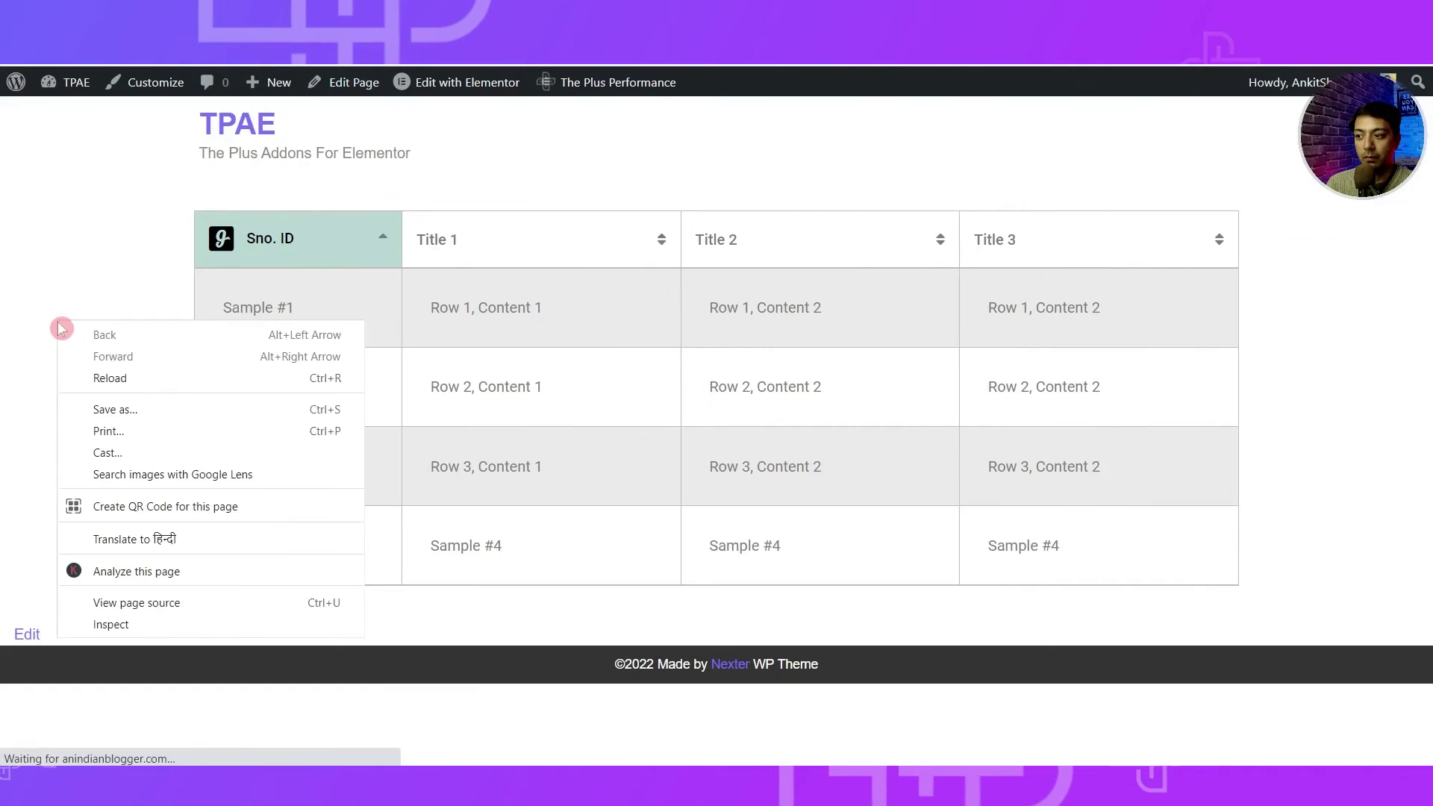
pyautogui.click(131, 624)
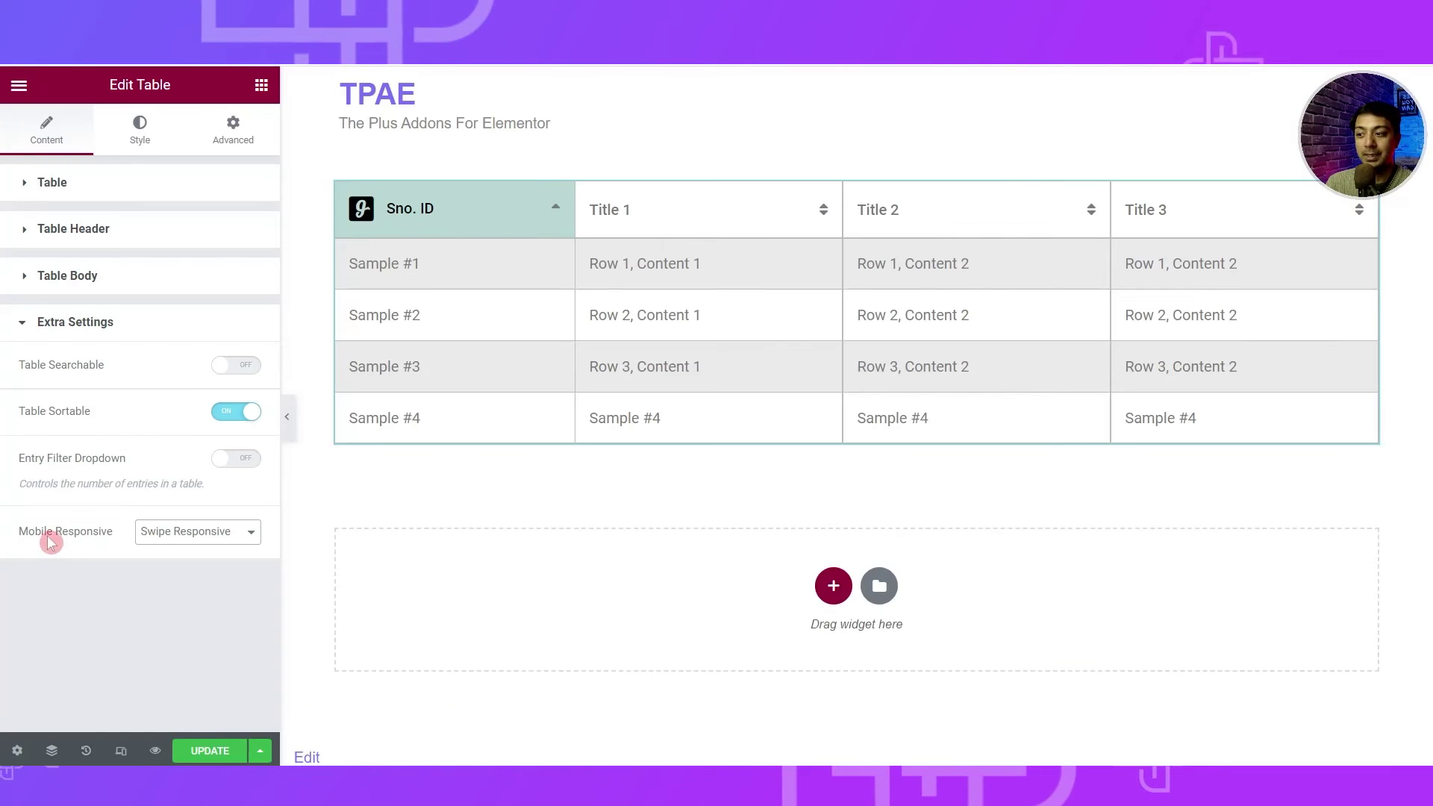
pyautogui.click(161, 539)
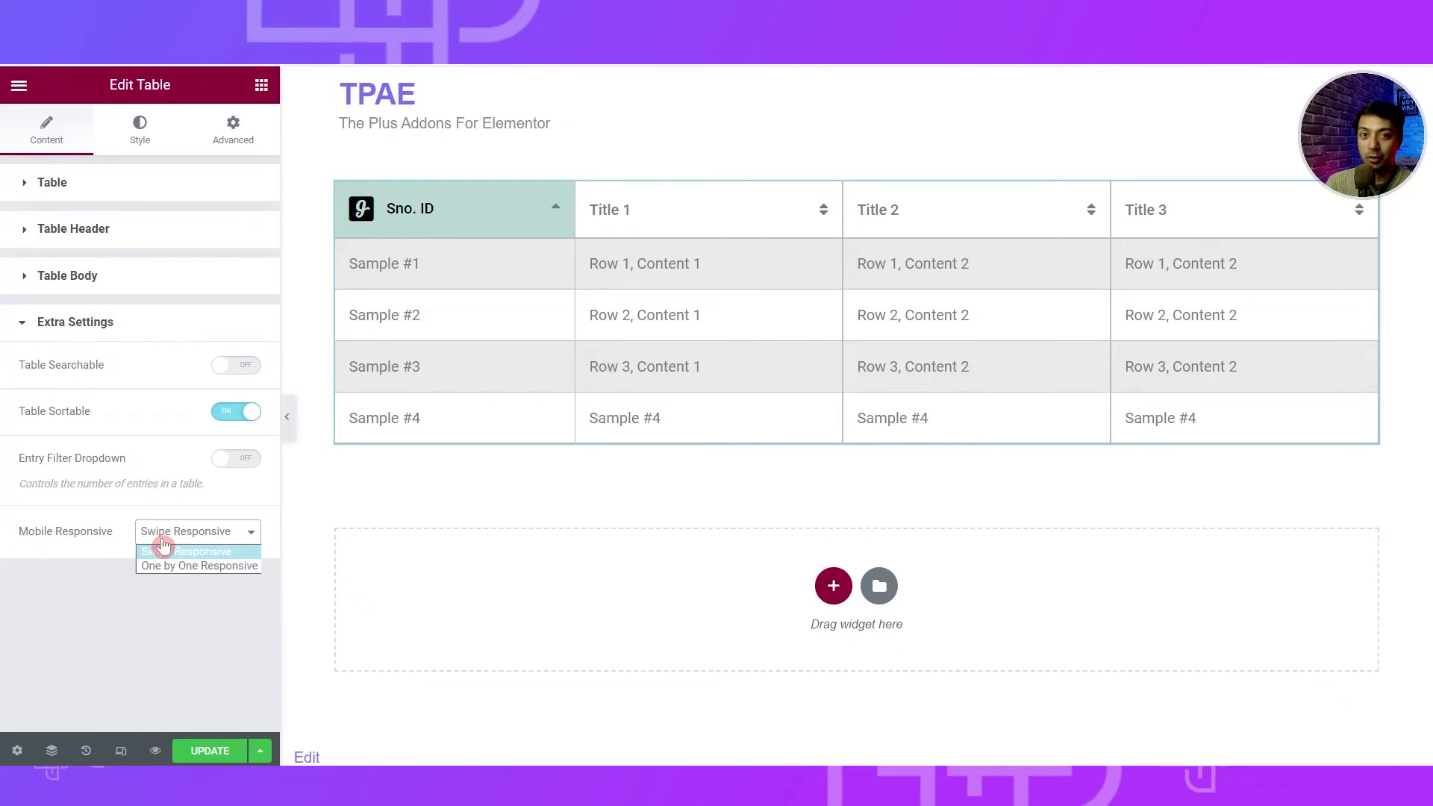
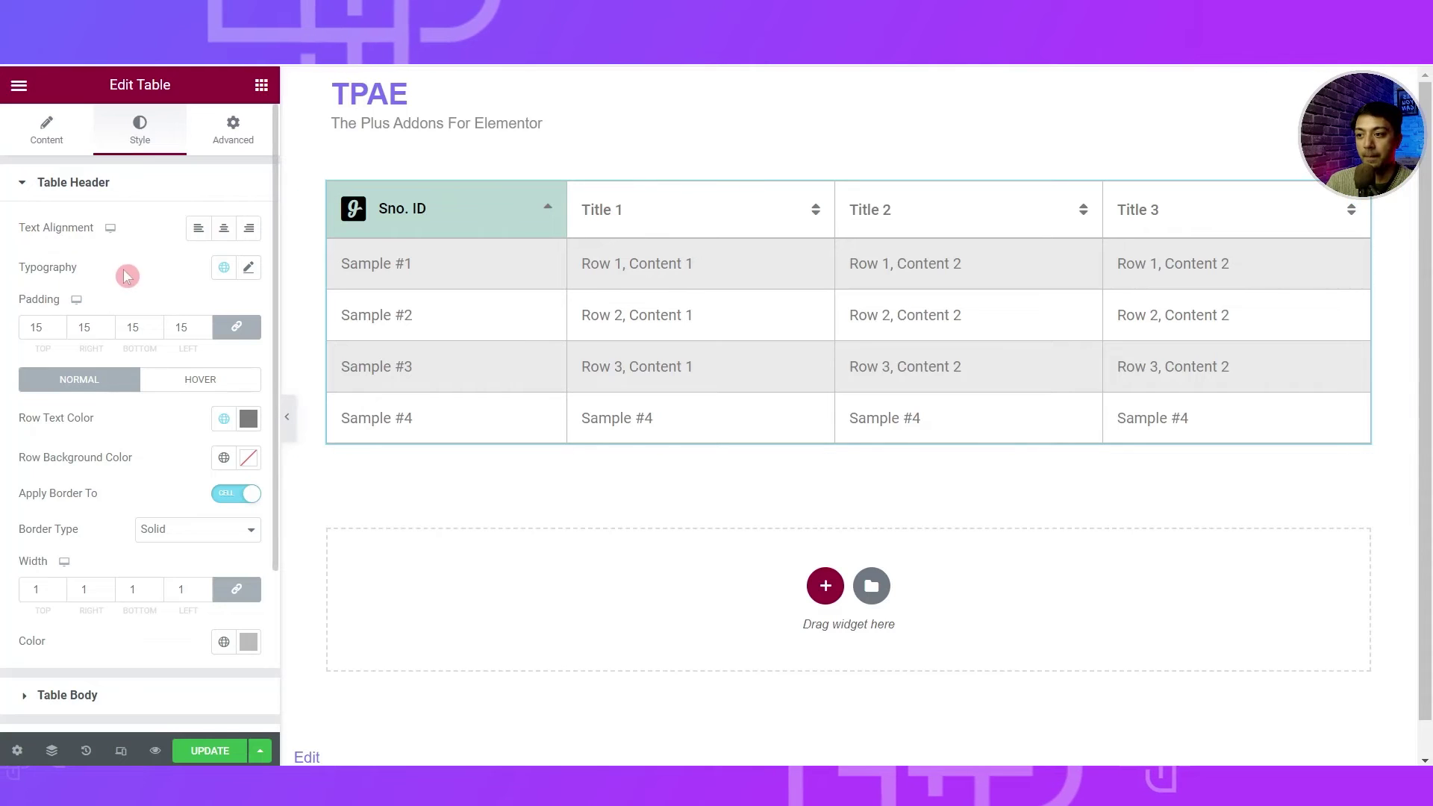
# Step: Left-align the table header text and set its typography size to 17 px
pyautogui.click(226, 231)
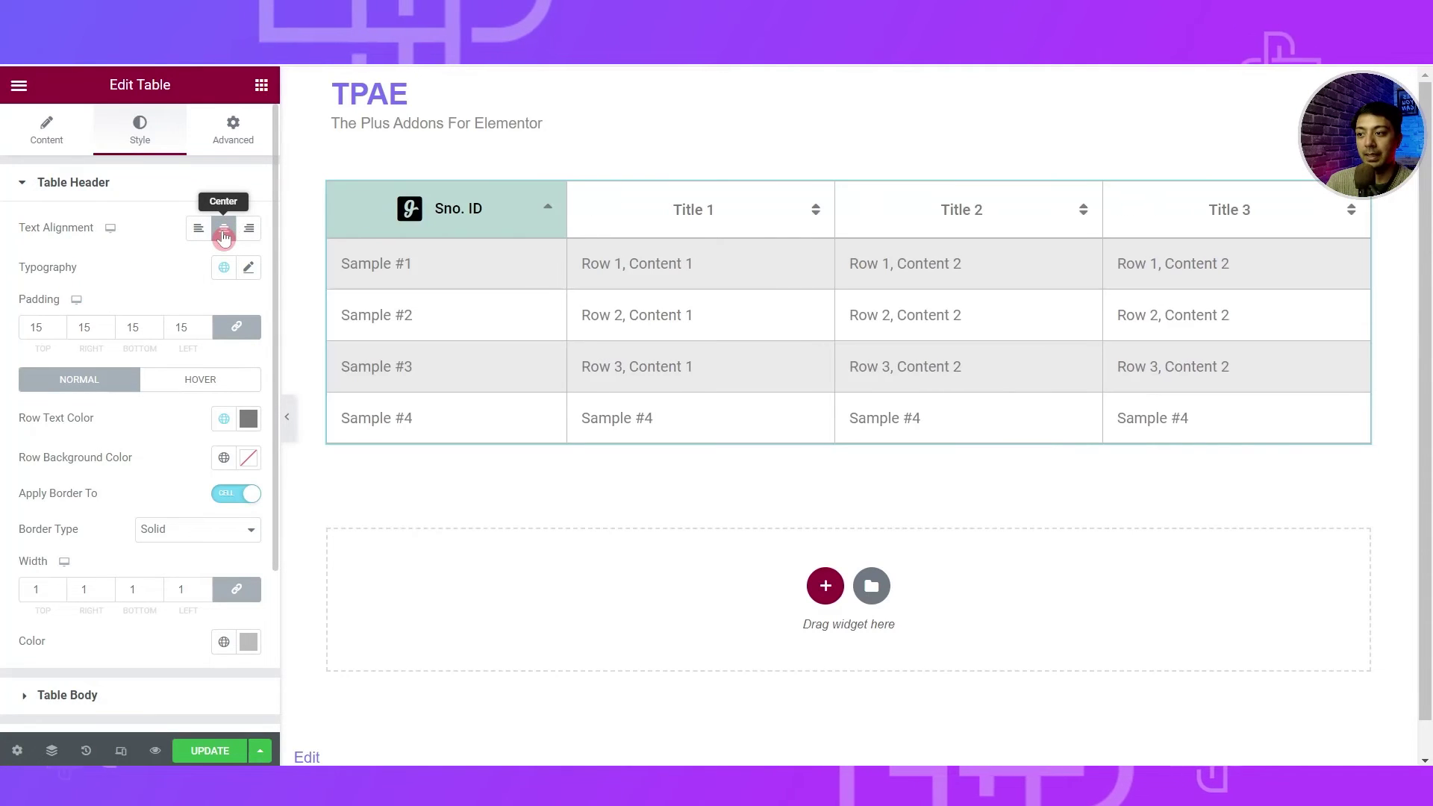
pyautogui.click(198, 229)
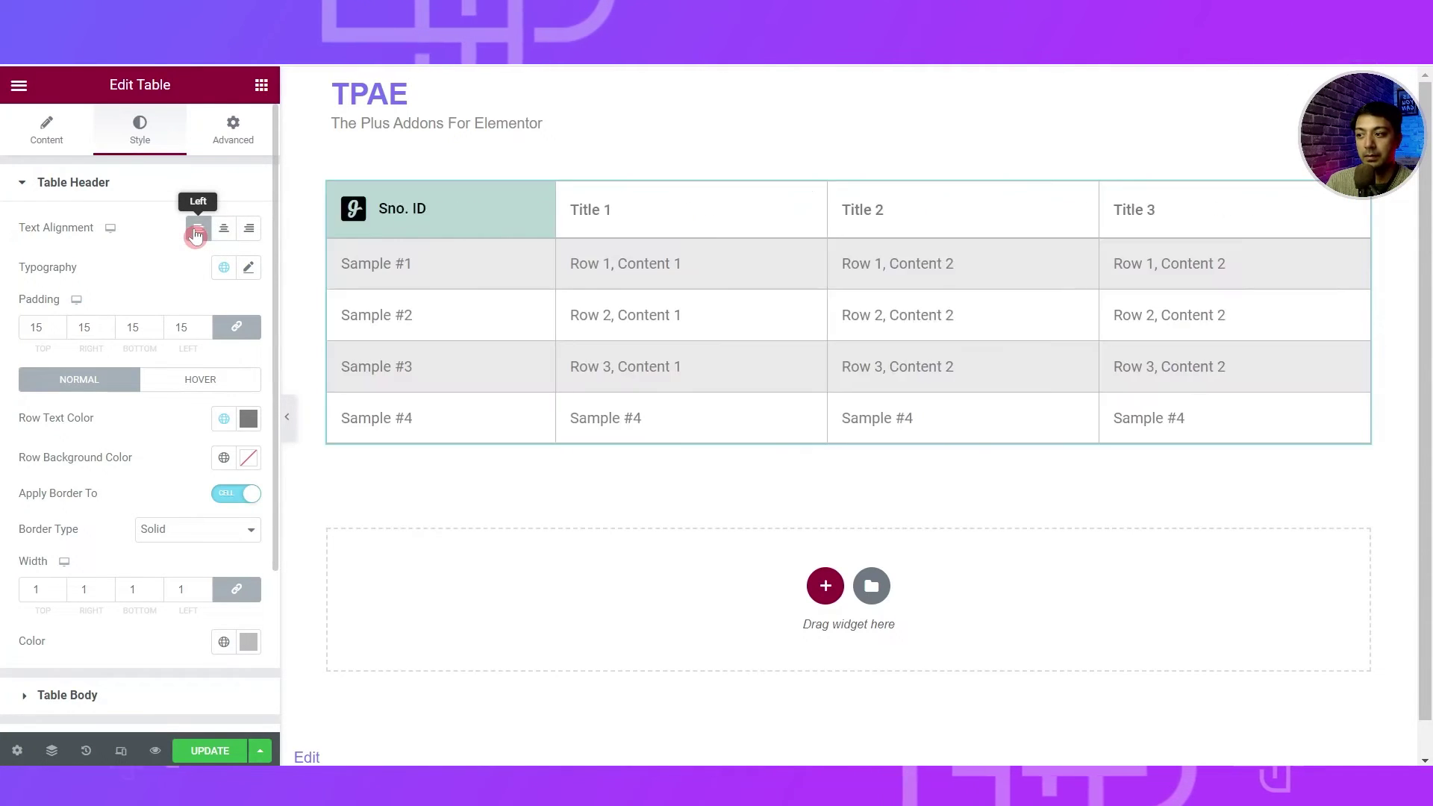
pyautogui.click(247, 269)
pyautogui.click(205, 413)
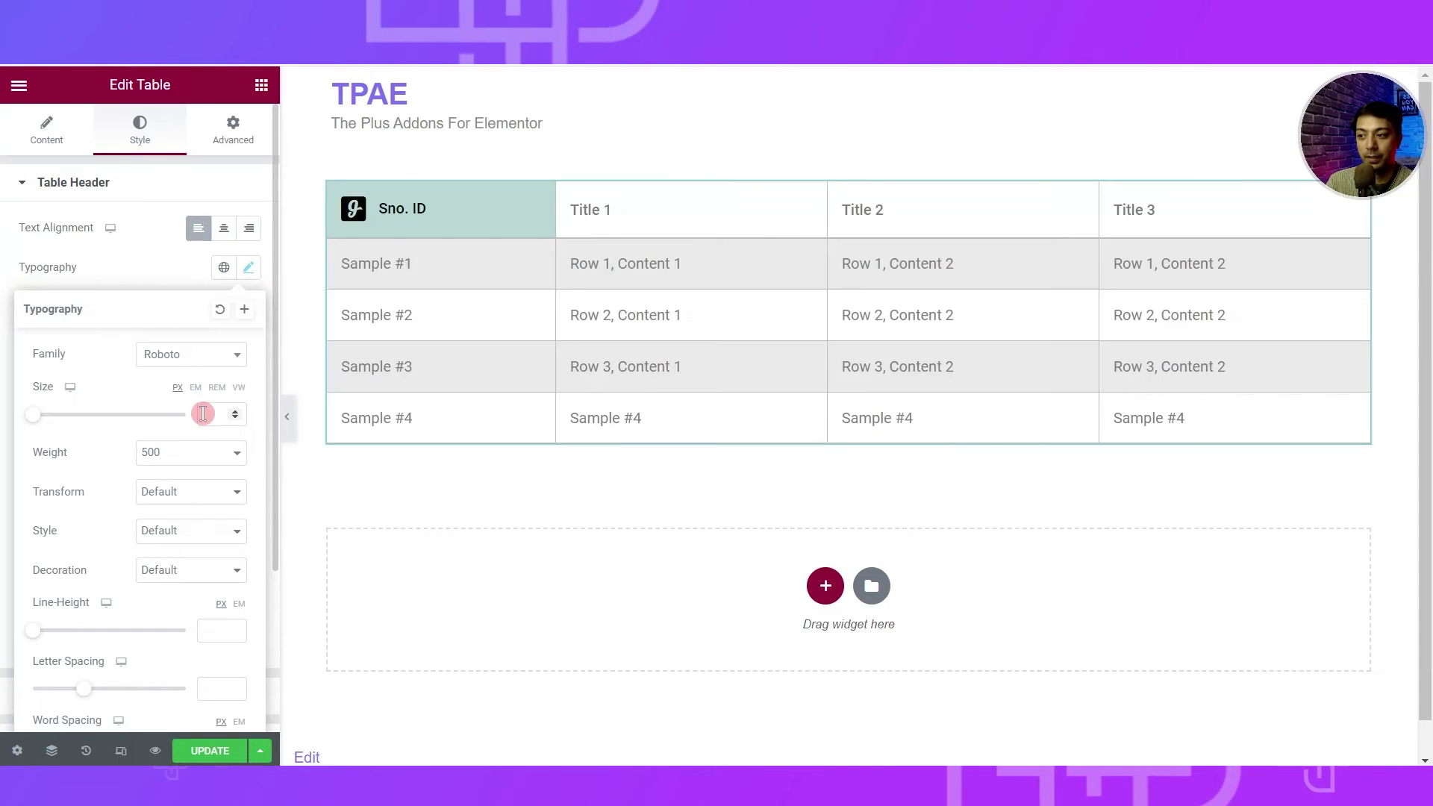
pyautogui.write('12')
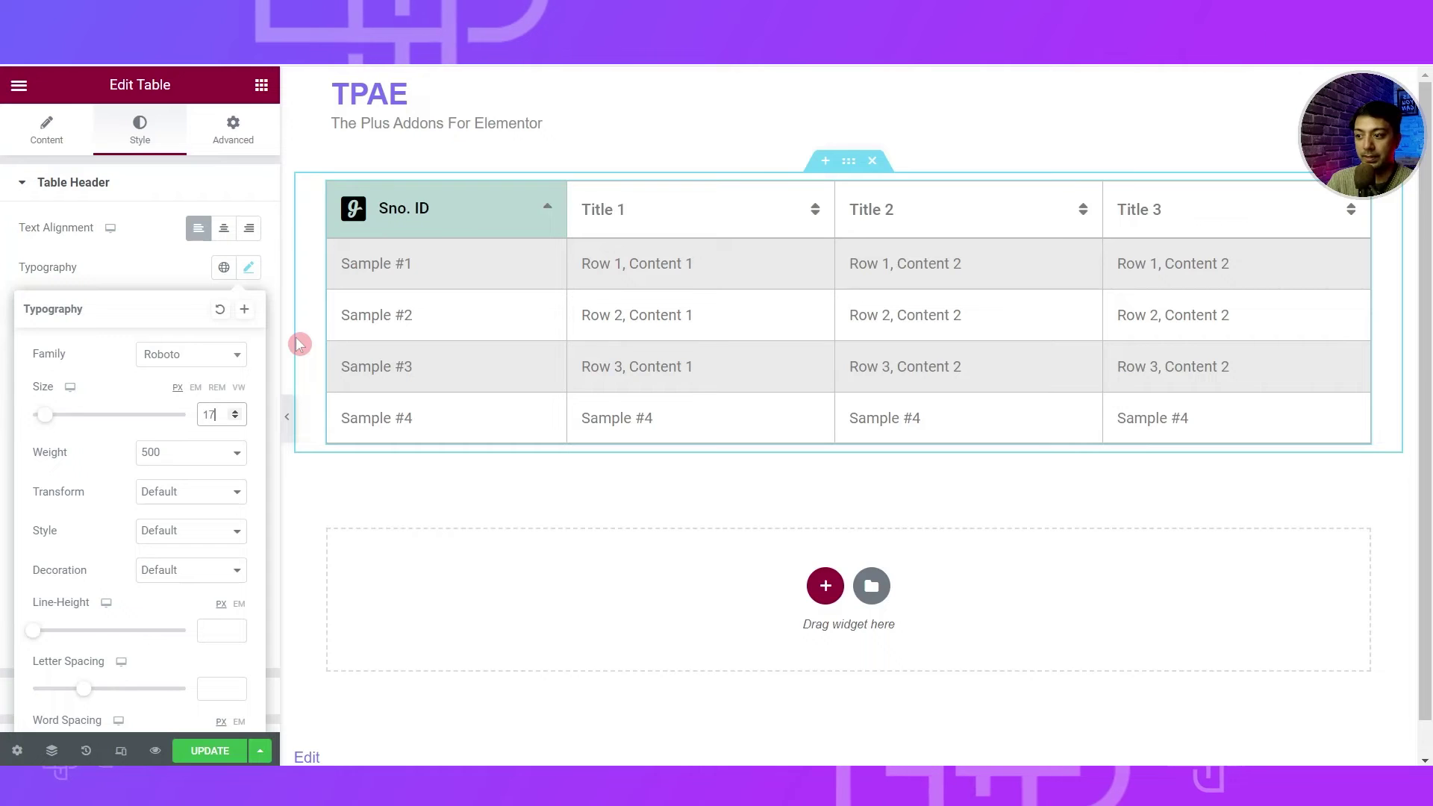
pyautogui.press('BackSpace')
pyautogui.write('7')
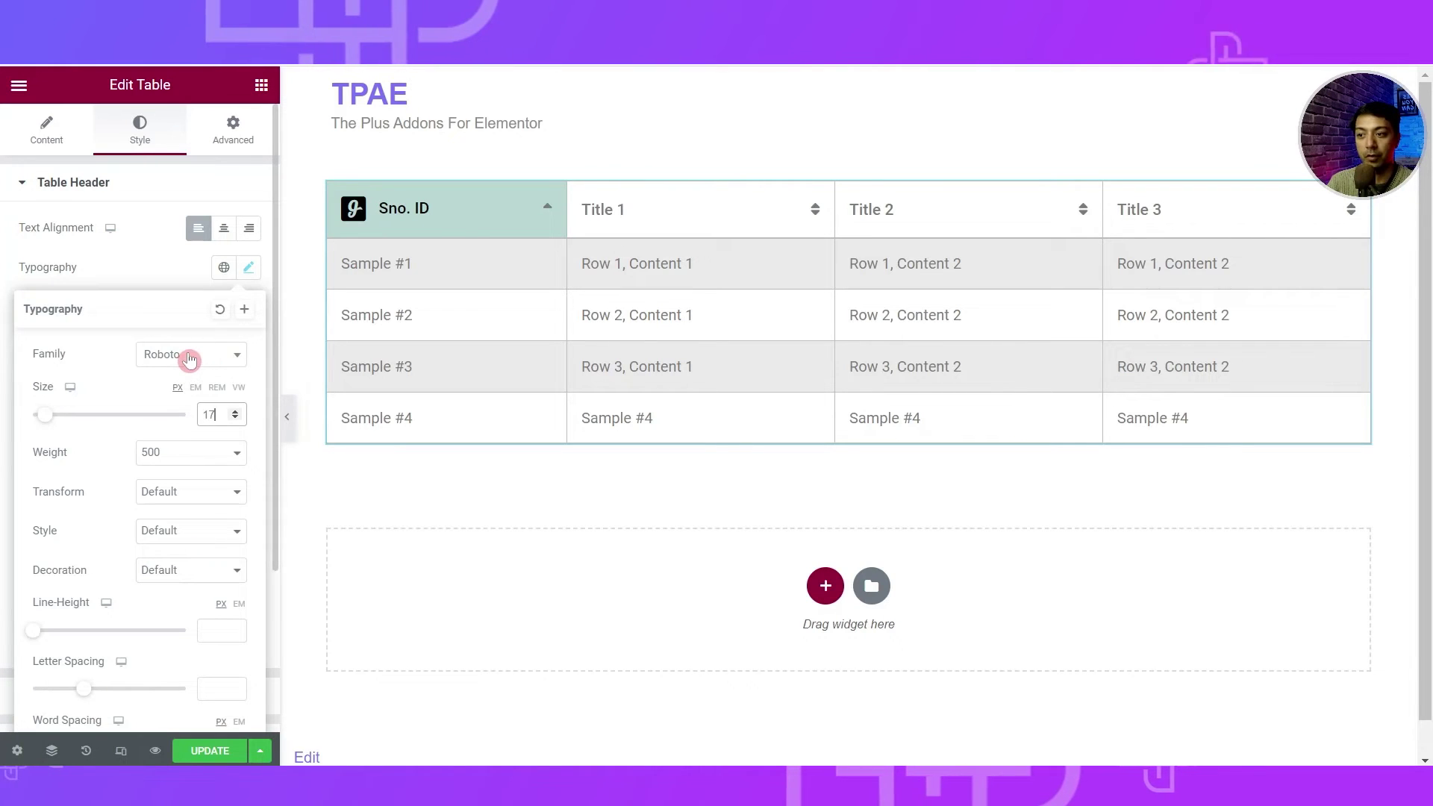
pyautogui.click(88, 256)
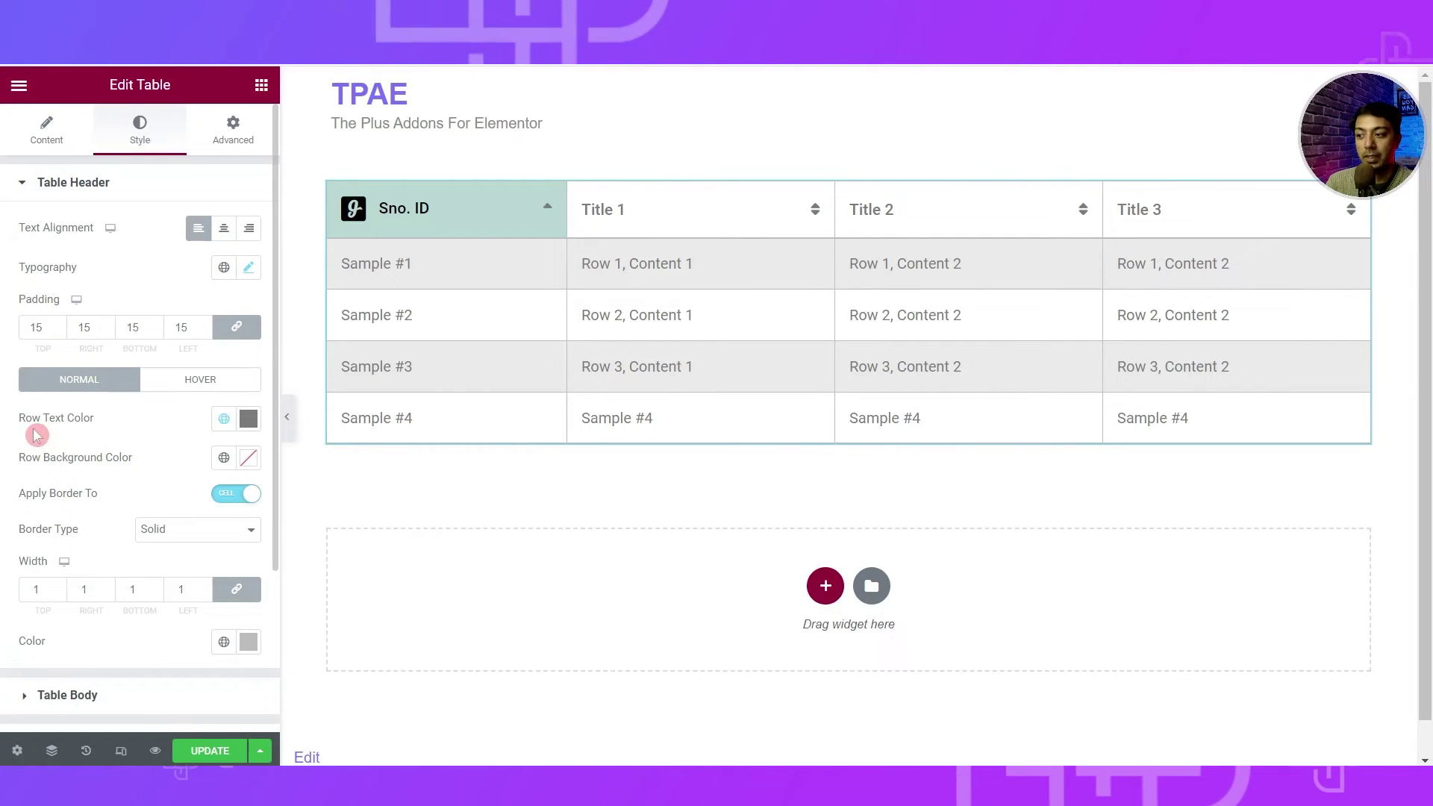
# Step: Set the table header's normal row text color to dark red #AB0808
pyautogui.click(249, 419)
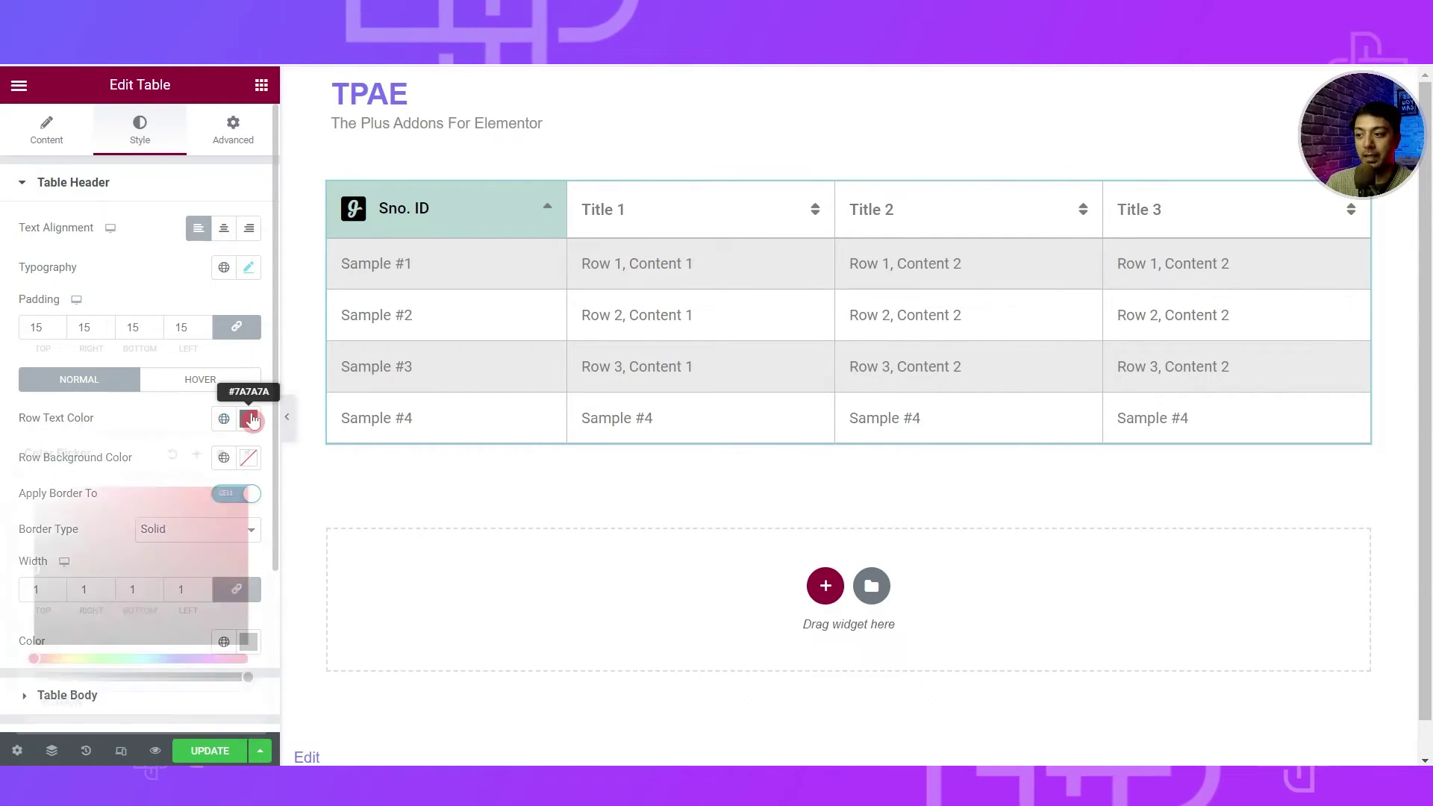
pyautogui.click(247, 536)
pyautogui.moveTo(249, 536); pyautogui.dragTo(199, 534)
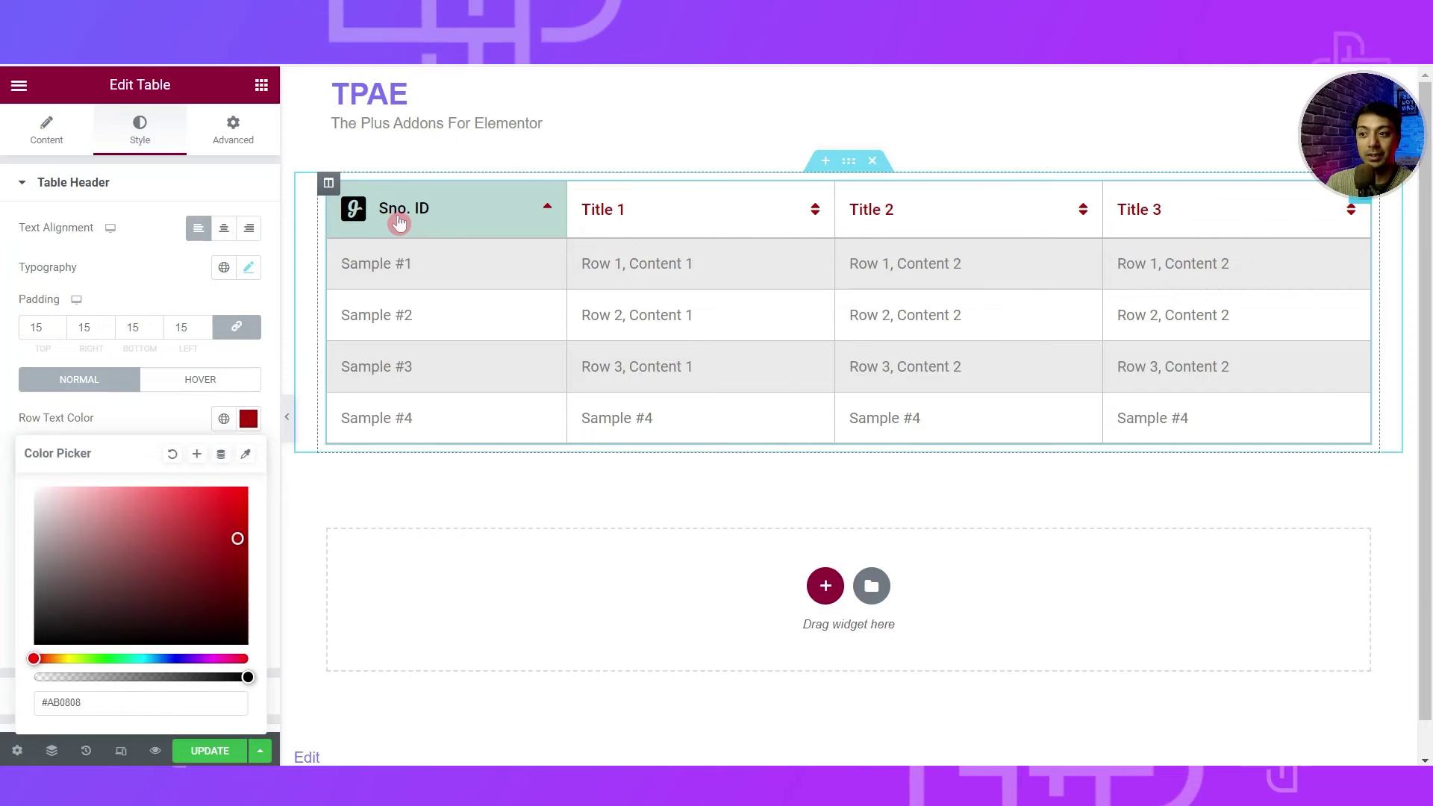
pyautogui.click(7, 454)
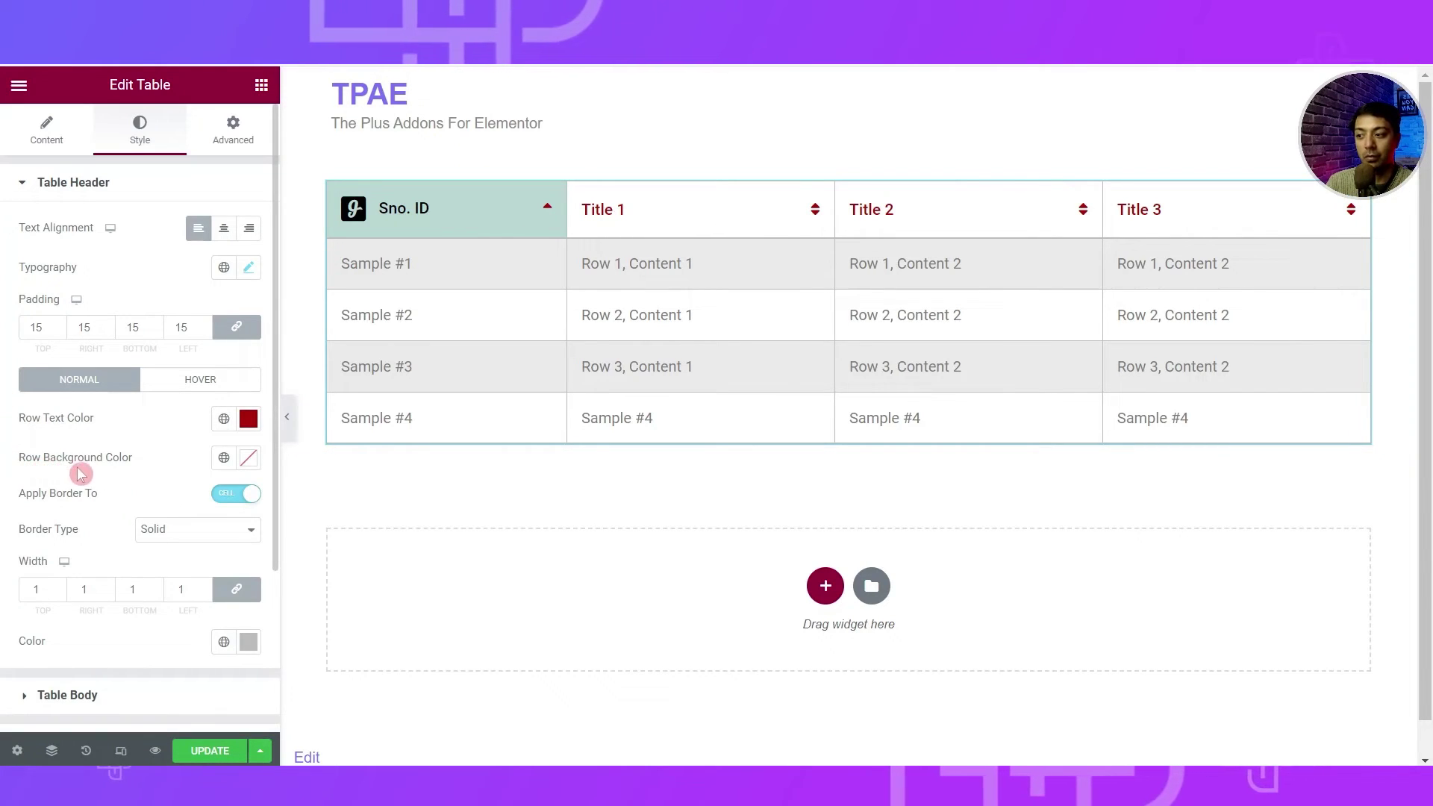
# Step: Set the table header's row background color to light green #C5DB93, keeping its border applied to cells
pyautogui.click(249, 460)
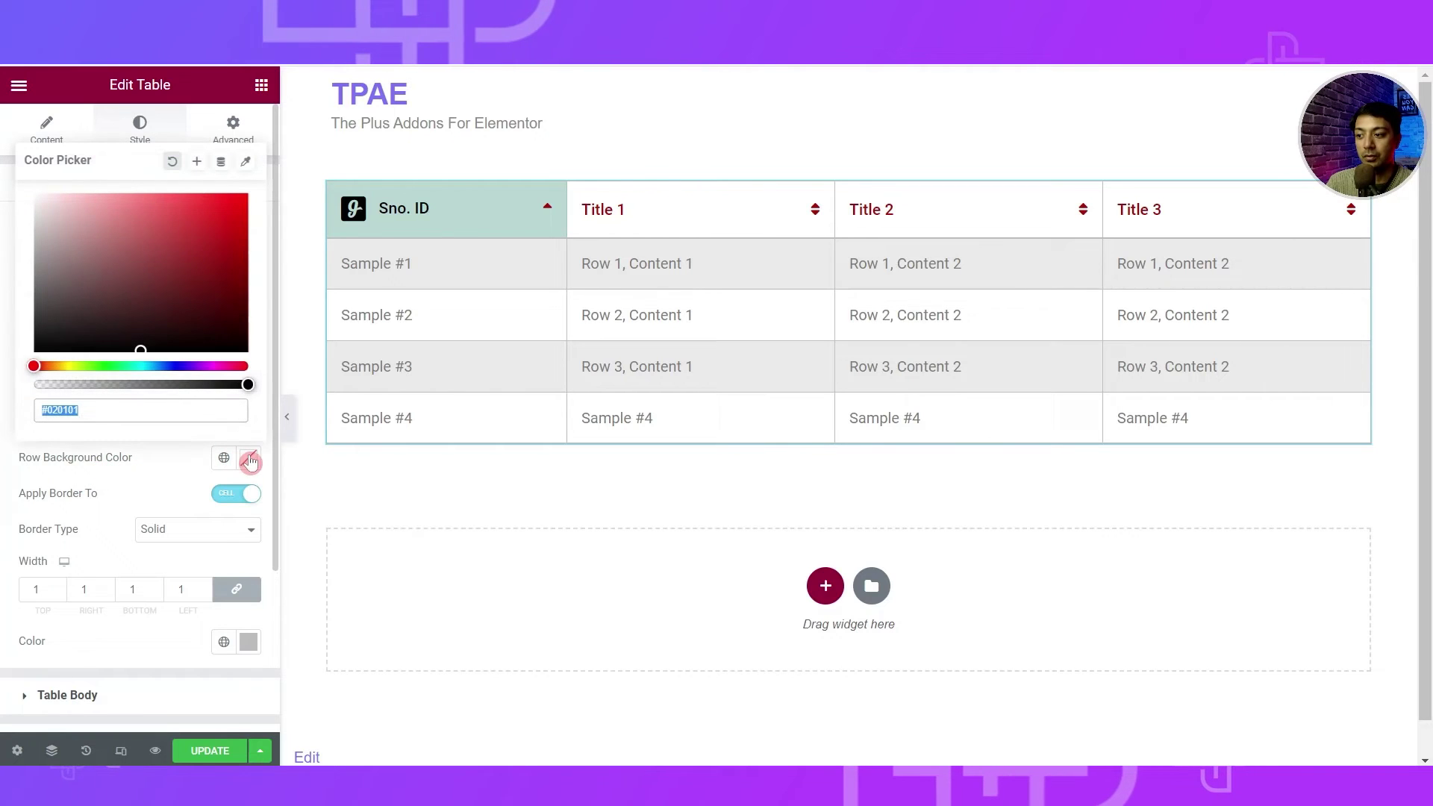
pyautogui.click(118, 364)
pyautogui.moveTo(96, 368)
pyautogui.mouseDown()
pyautogui.moveTo(56, 367)
pyautogui.moveTo(83, 363)
pyautogui.mouseUp()
pyautogui.moveTo(146, 291); pyautogui.dragTo(104, 216)
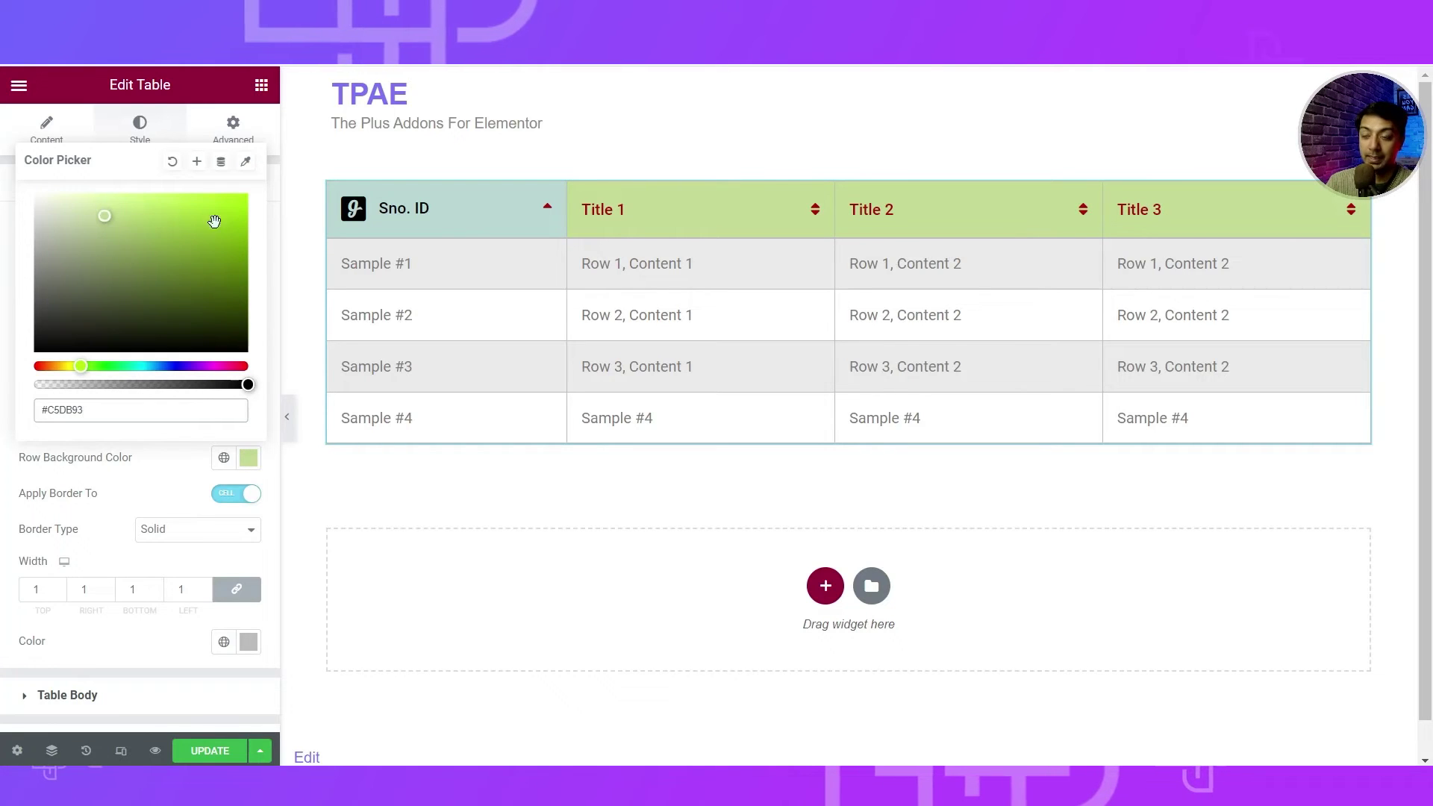
pyautogui.click(512, 222)
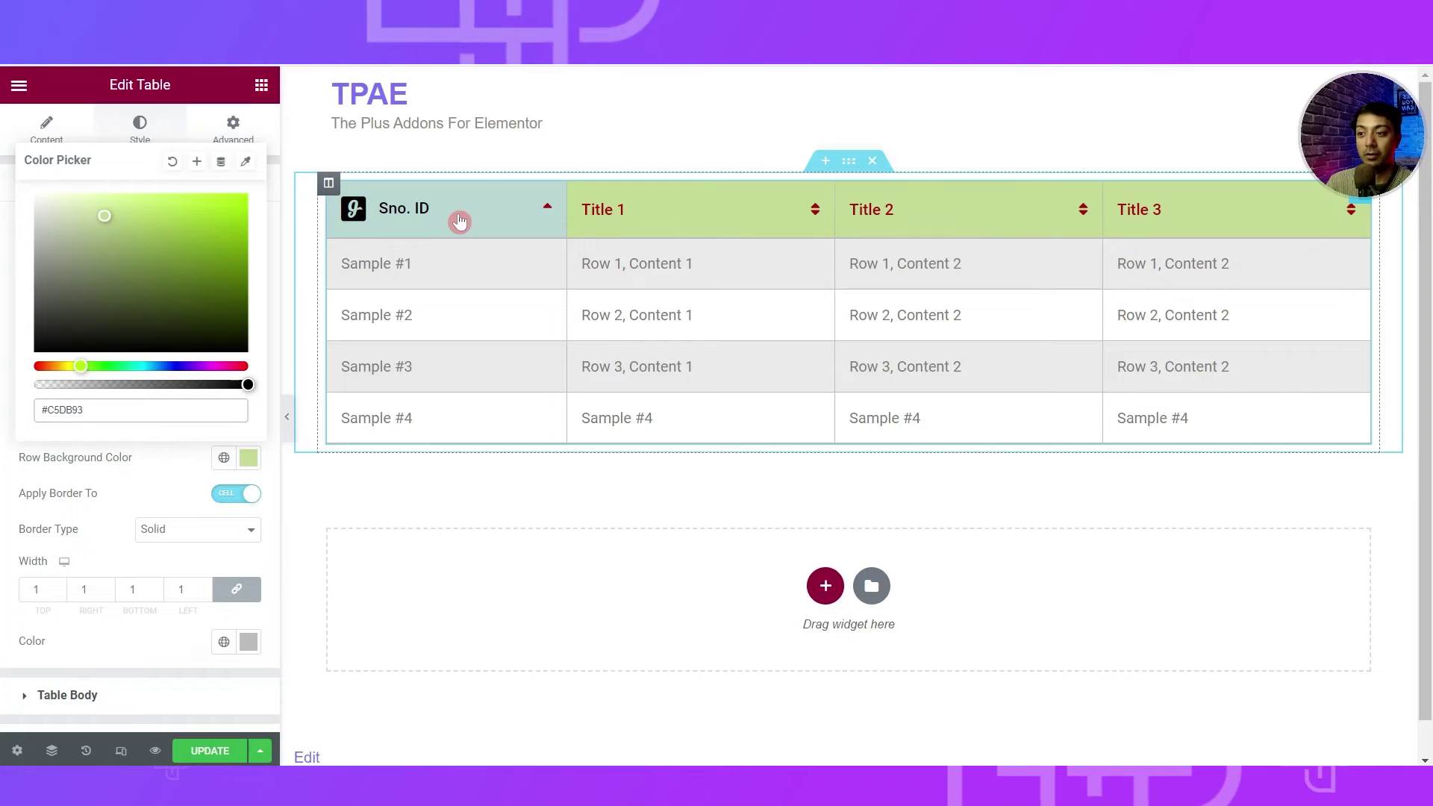
pyautogui.click(70, 496)
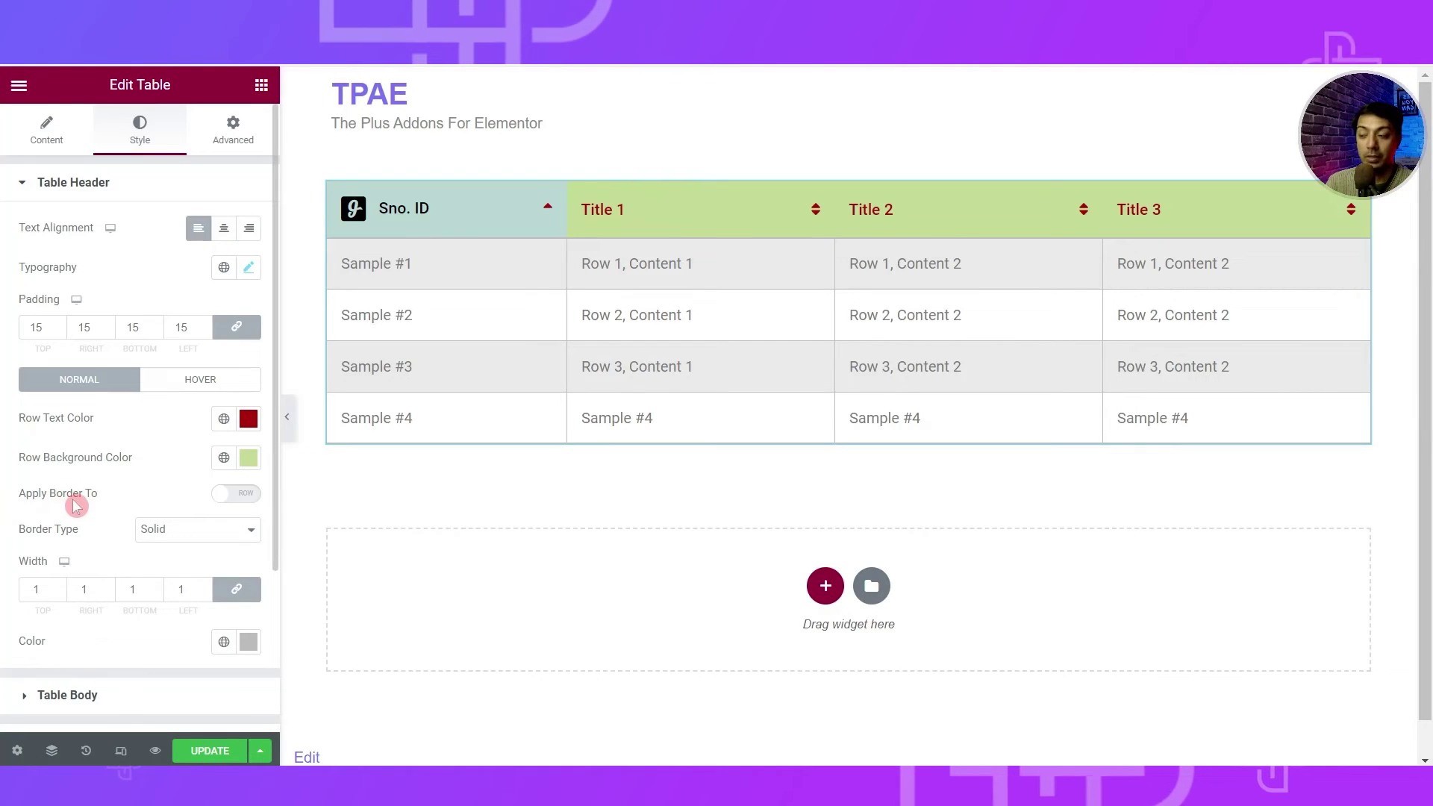
pyautogui.click(238, 502)
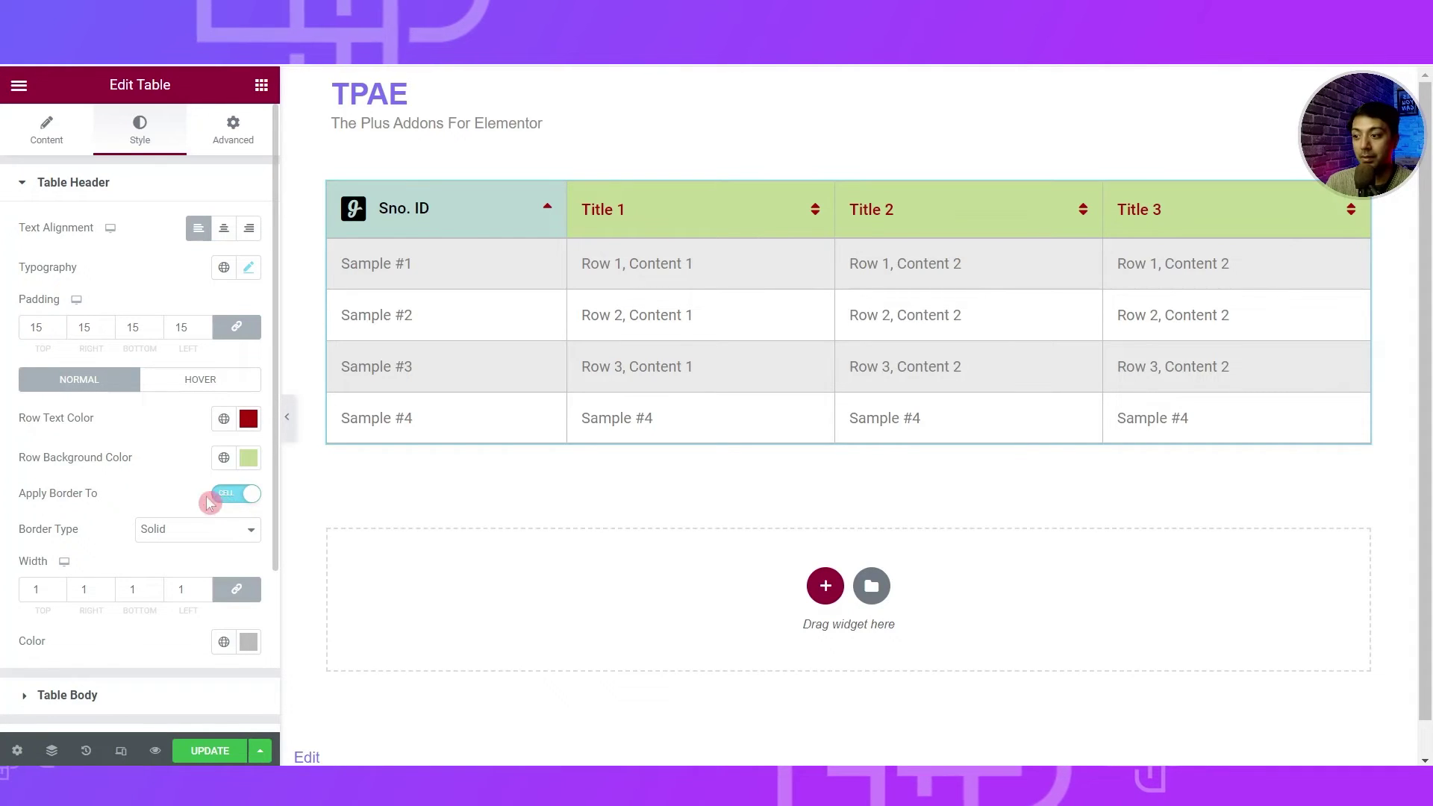
# Step: Set the icon color in the Icon / Image Options style settings to dark blue
pyautogui.scroll(-3, 112, 527)
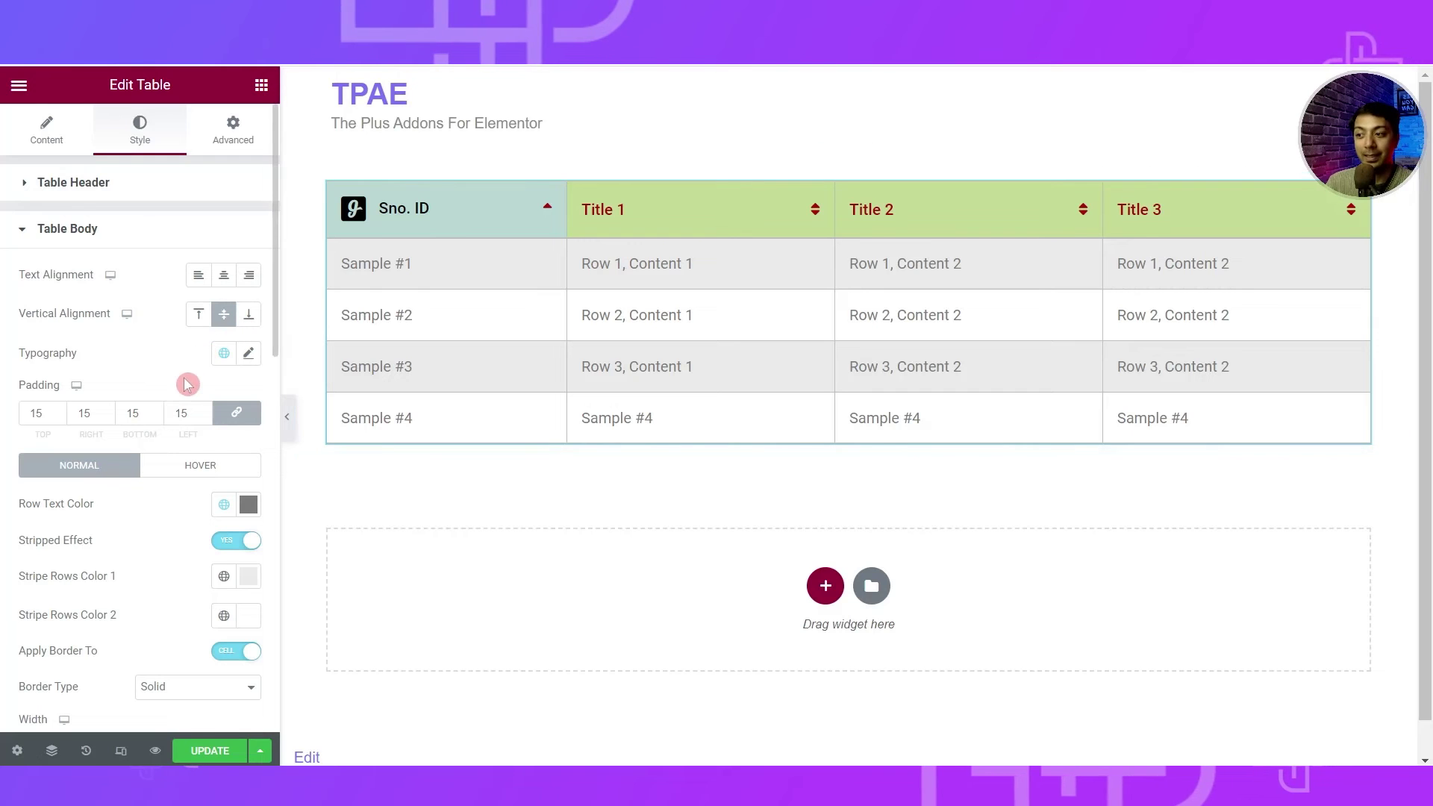
pyautogui.scroll(-5, 187, 384)
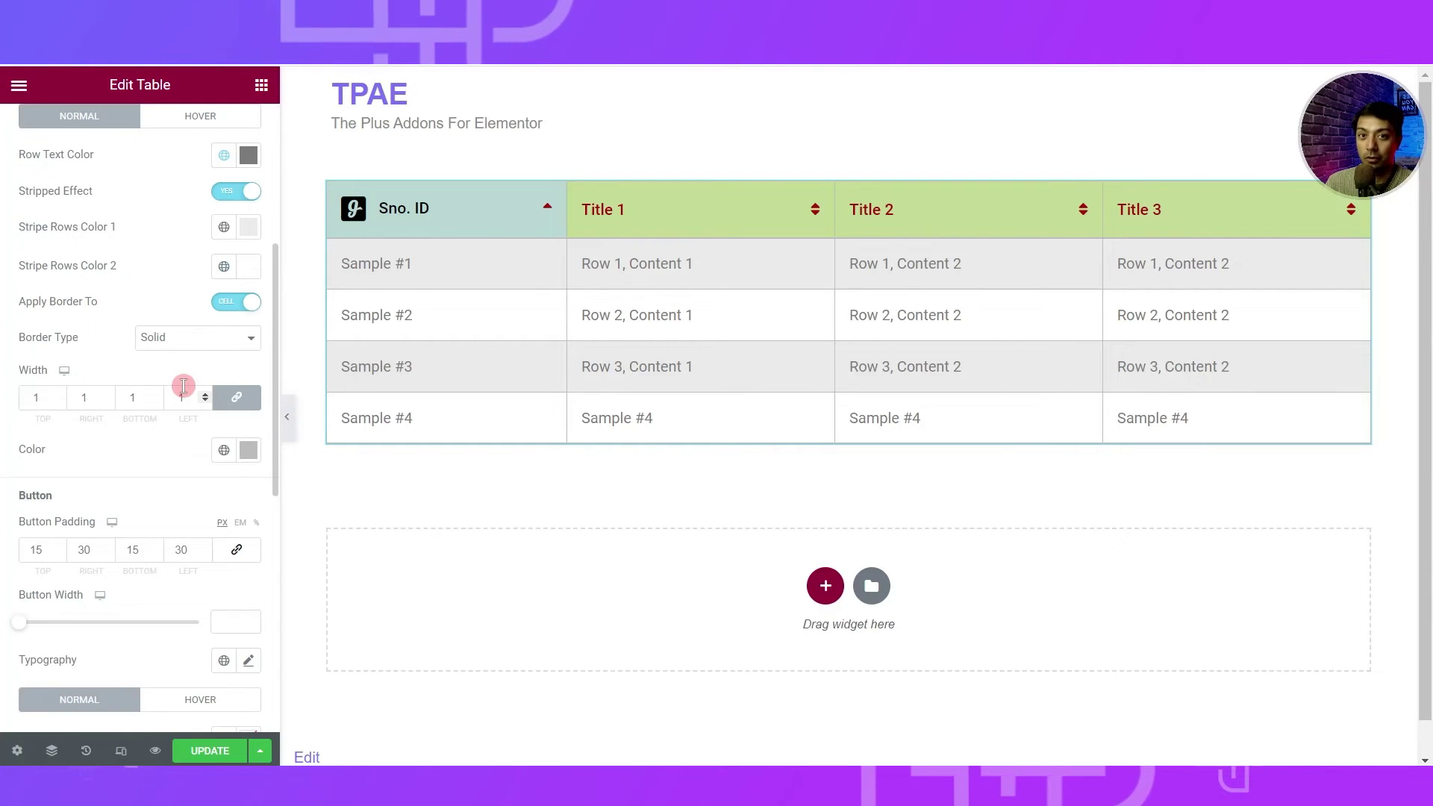
pyautogui.scroll(-10, 183, 386)
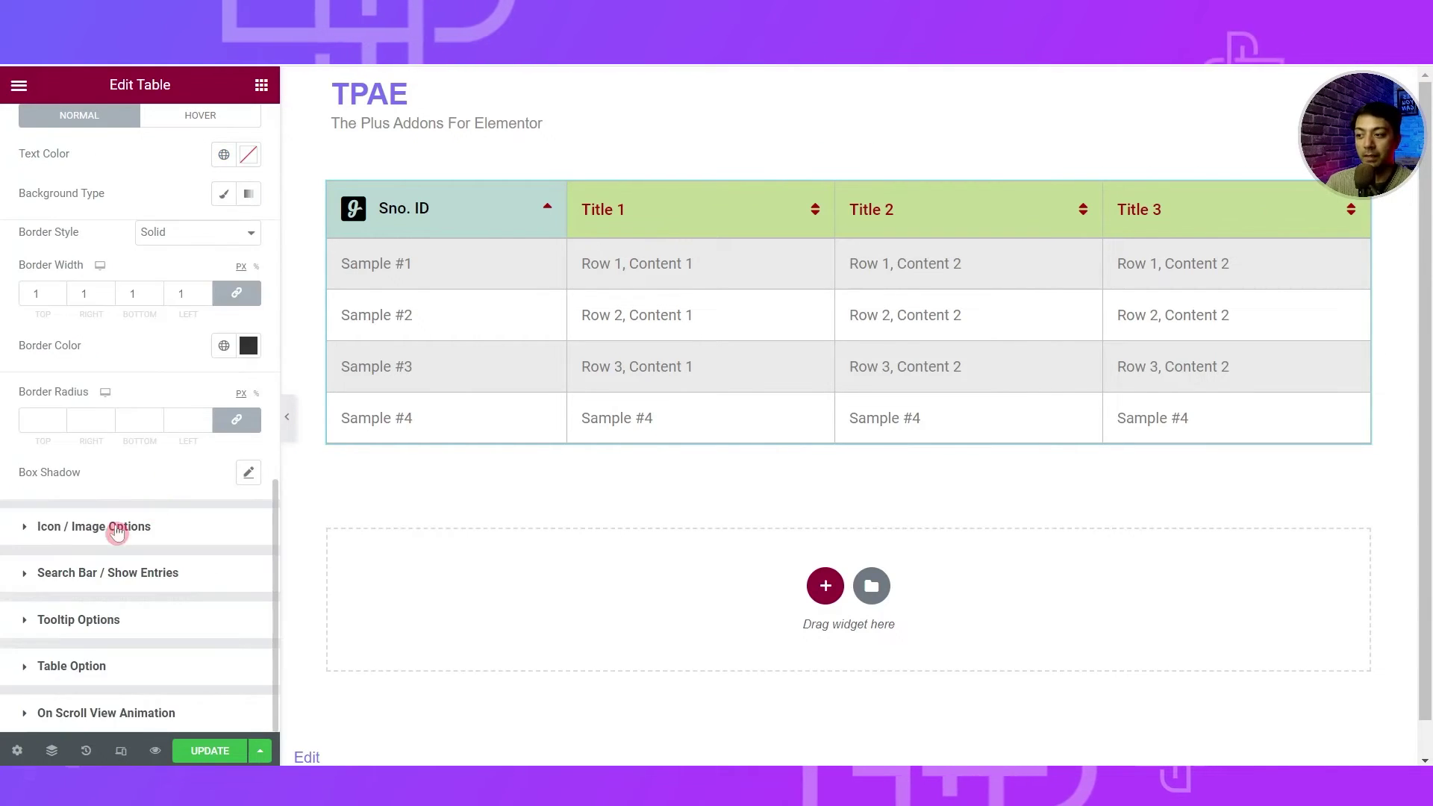
pyautogui.click(29, 528)
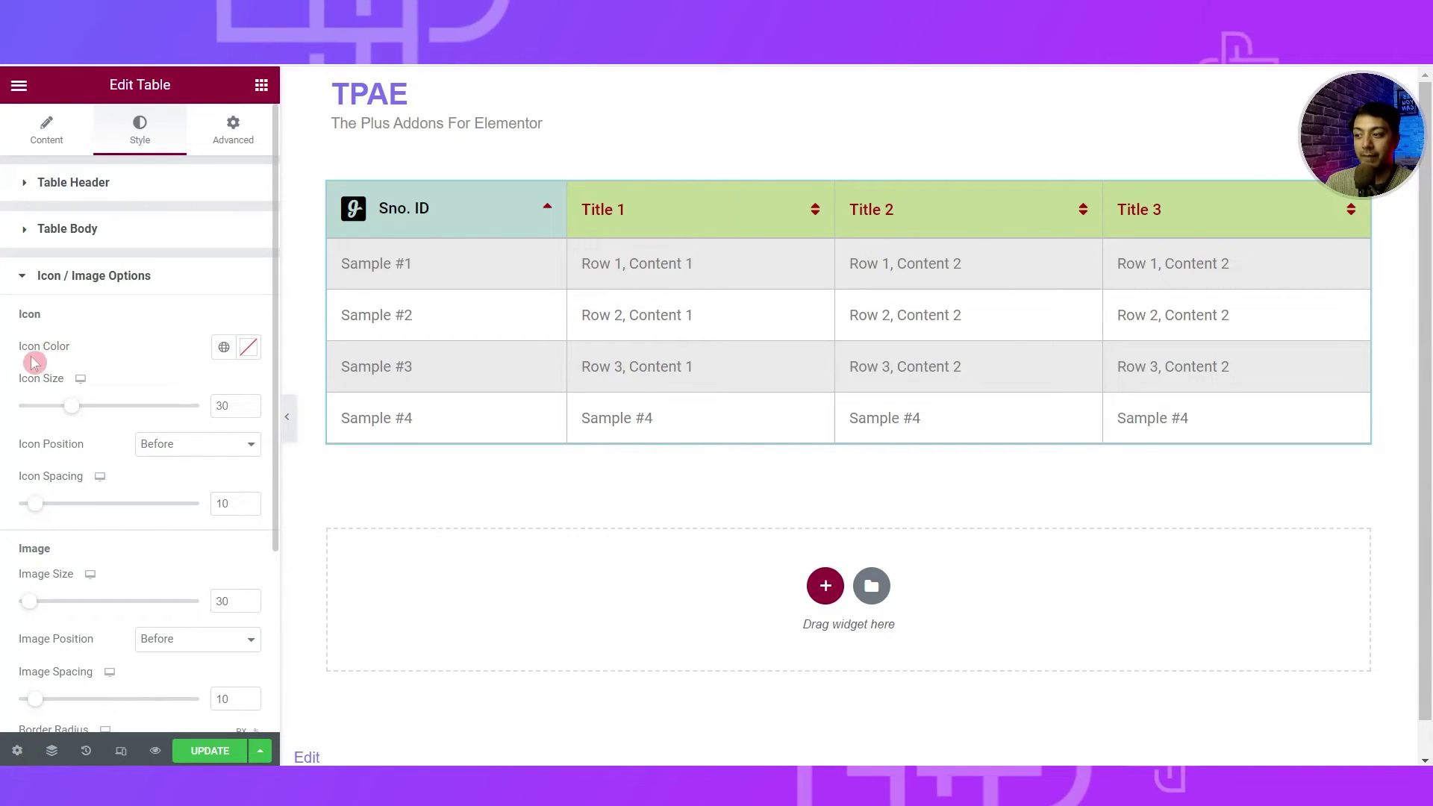
pyautogui.click(246, 352)
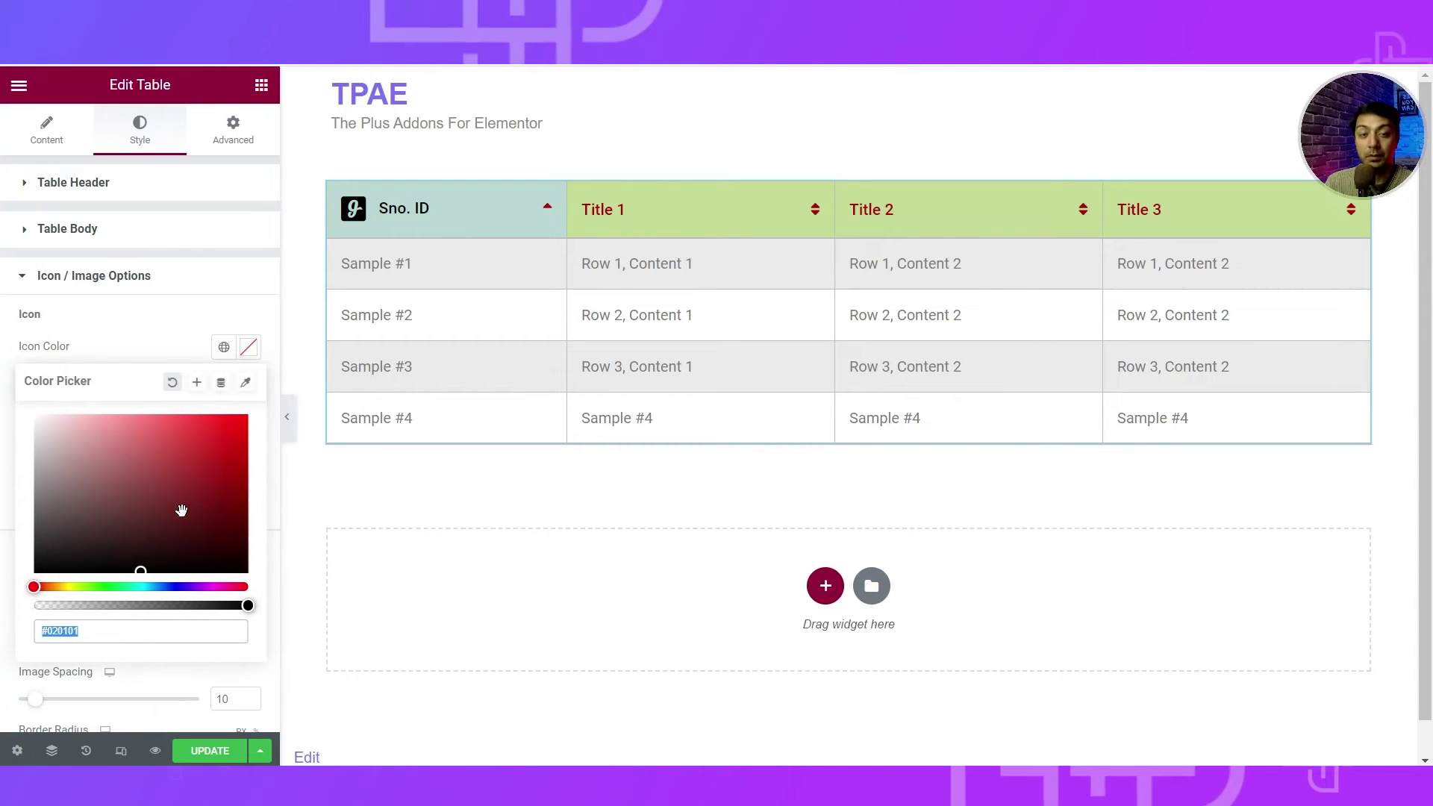
pyautogui.moveTo(176, 471)
pyautogui.mouseDown()
pyautogui.moveTo(105, 438)
pyautogui.moveTo(97, 454)
pyautogui.mouseUp()
pyautogui.click(161, 587)
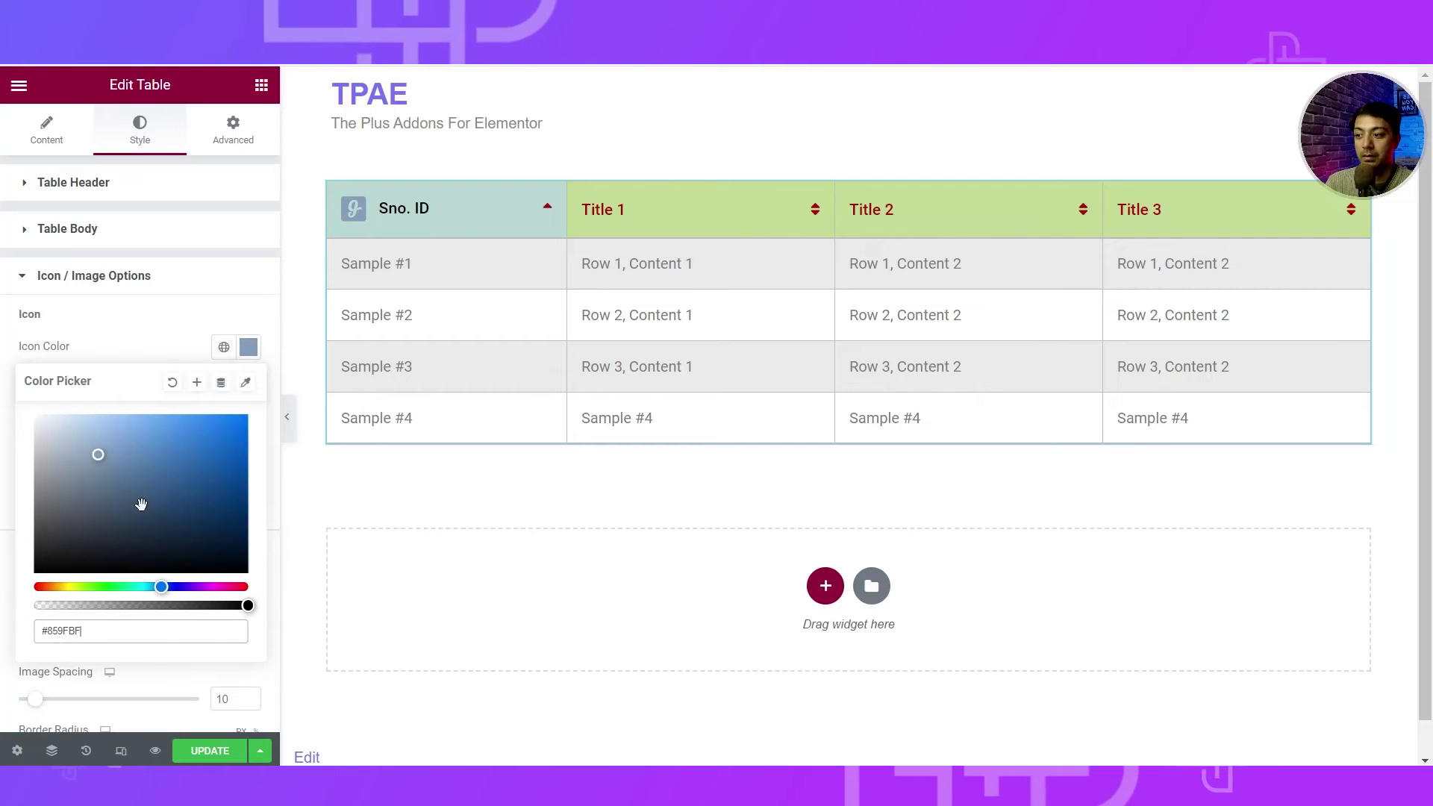
pyautogui.click(186, 482)
pyautogui.click(6, 417)
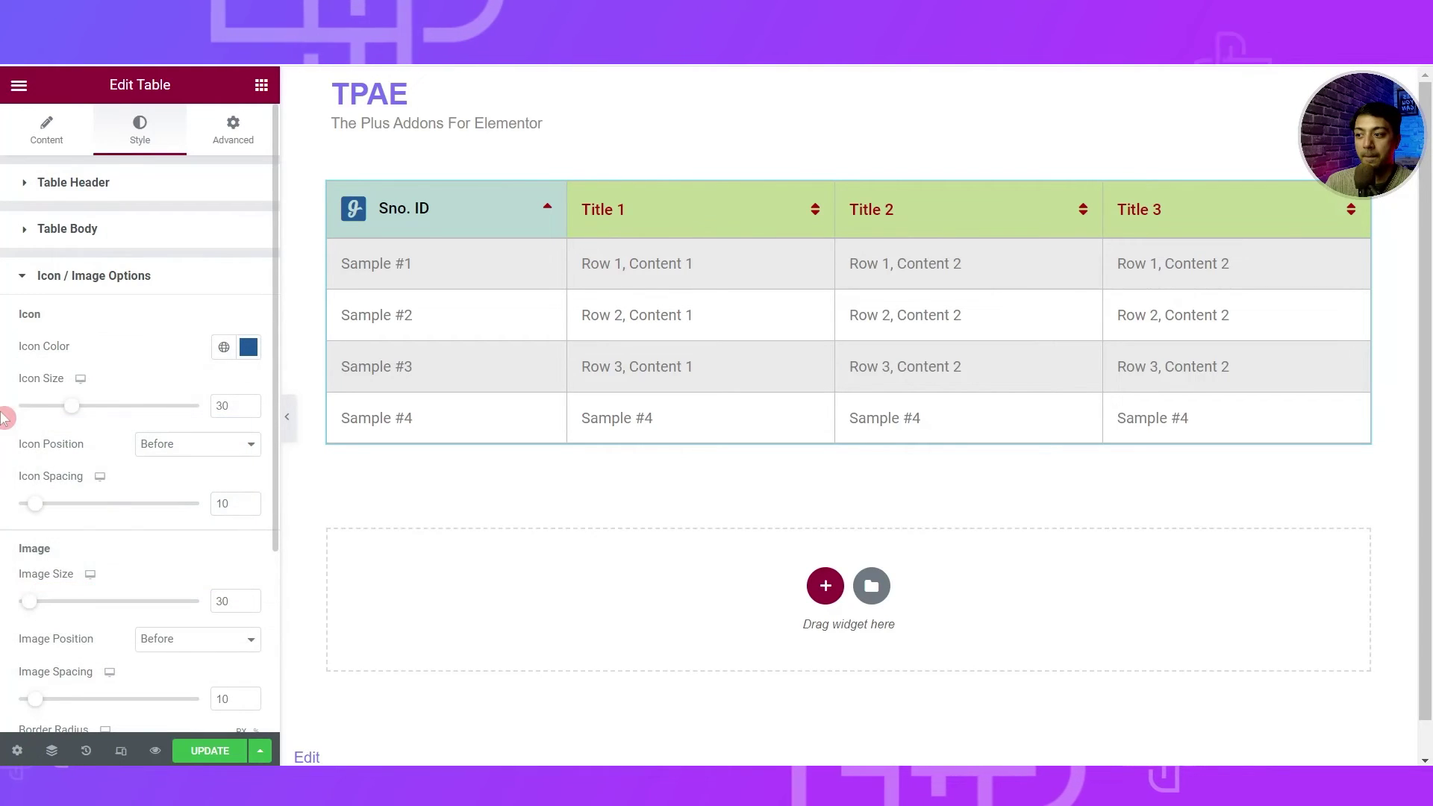
# Step: Set the header icon's size to 26, its position to After and its spacing to 13
pyautogui.moveTo(73, 415)
pyautogui.mouseDown()
pyautogui.moveTo(52, 413)
pyautogui.moveTo(64, 419)
pyautogui.mouseUp()
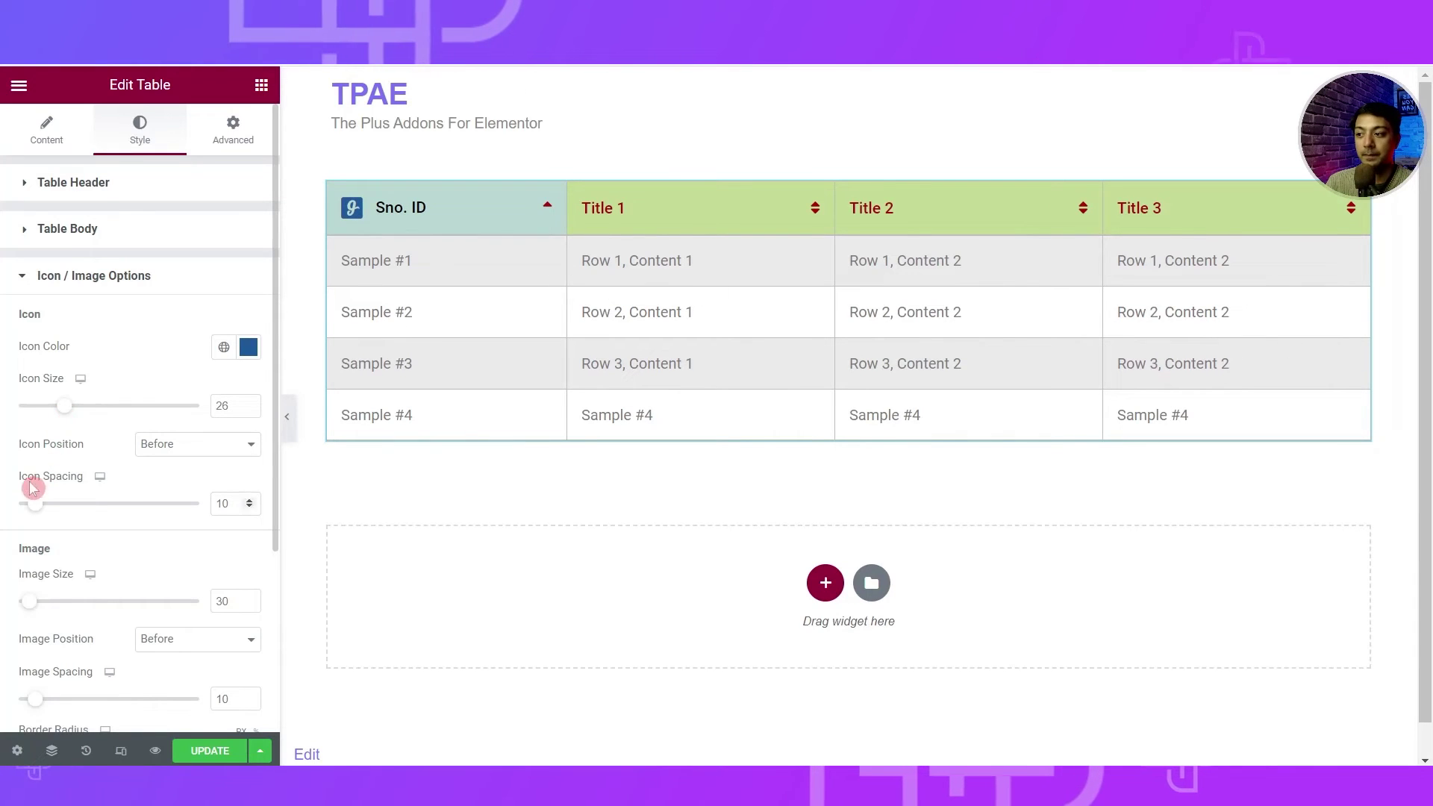
pyautogui.click(221, 448)
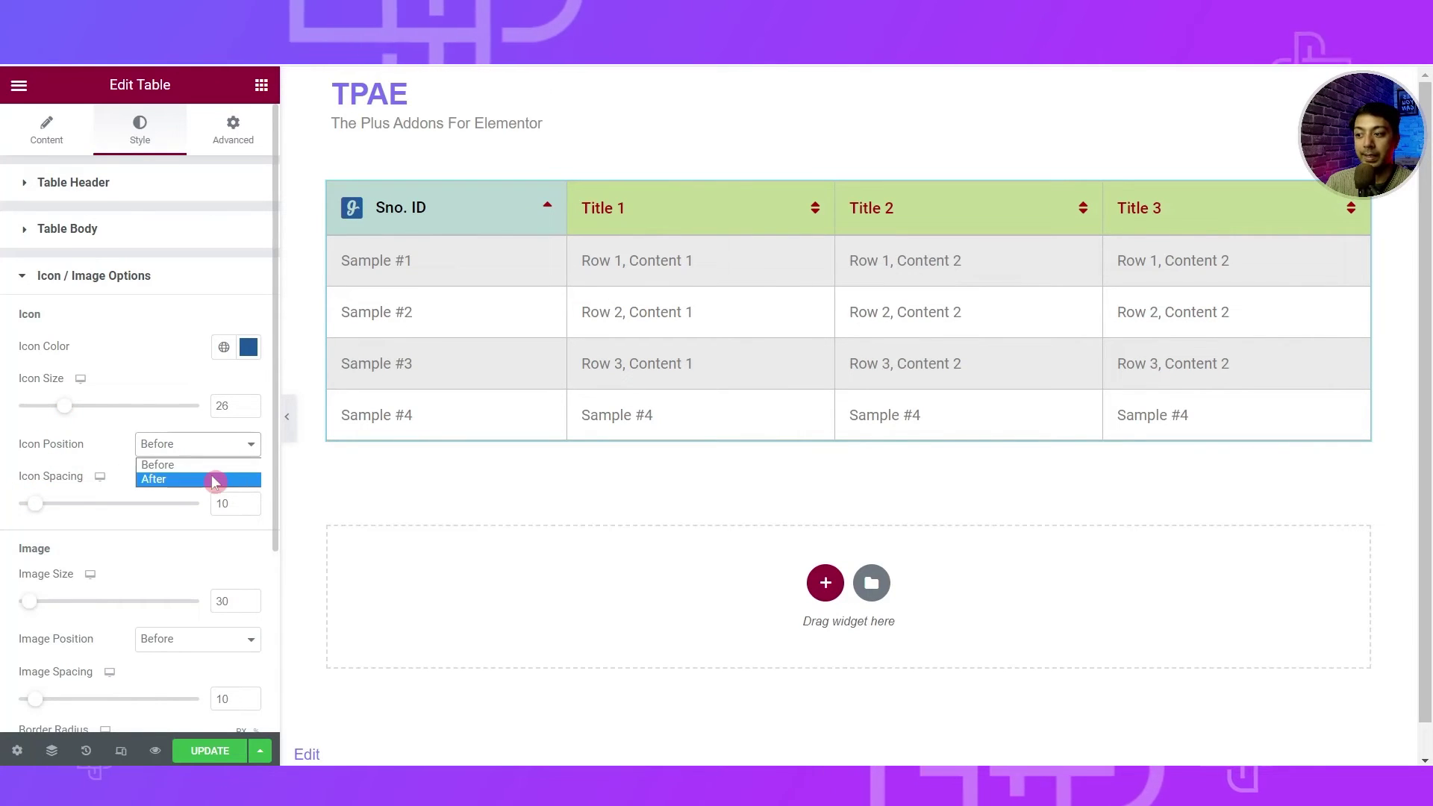
pyautogui.click(214, 481)
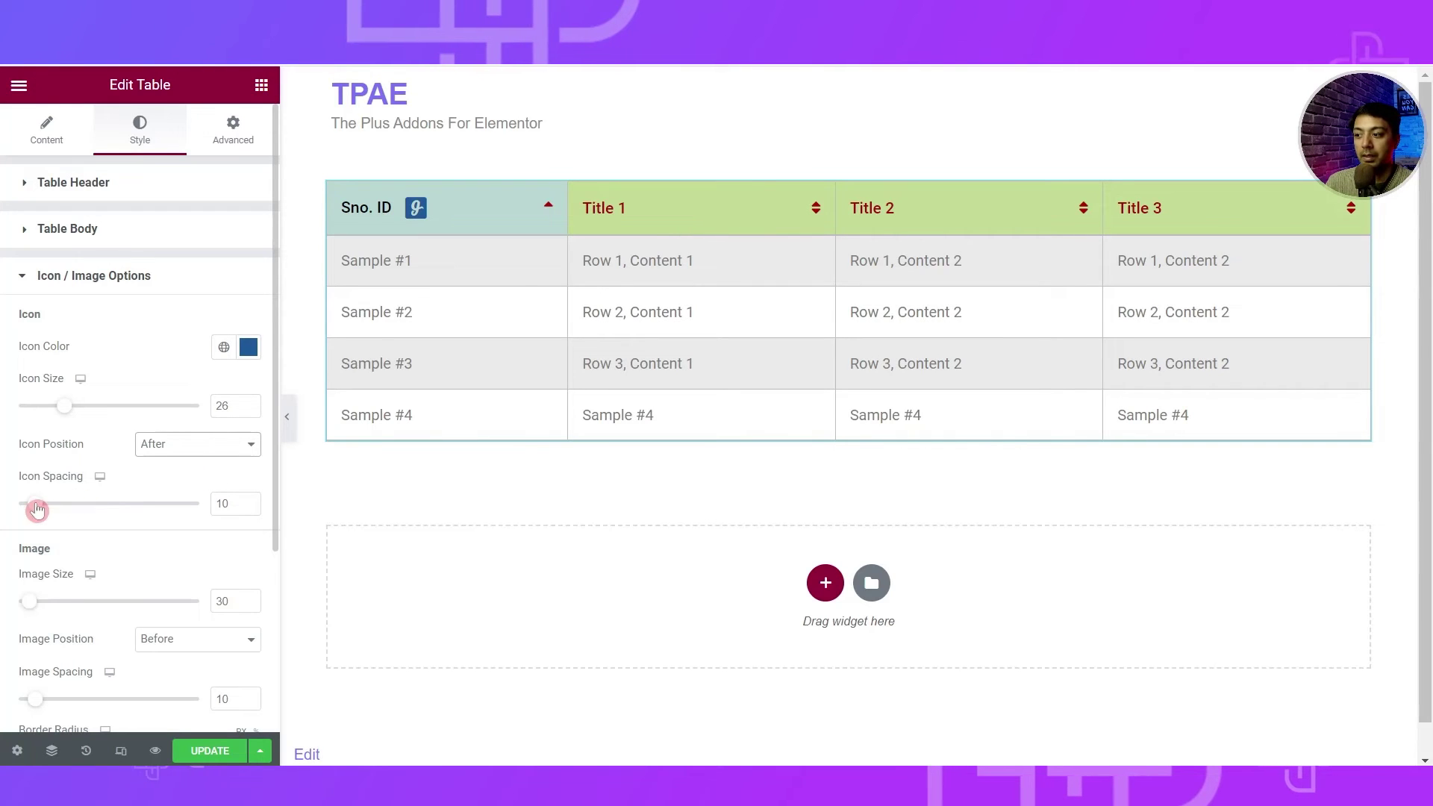
pyautogui.moveTo(36, 506)
pyautogui.mouseDown()
pyautogui.moveTo(66, 511)
pyautogui.moveTo(42, 505)
pyautogui.mouseUp()
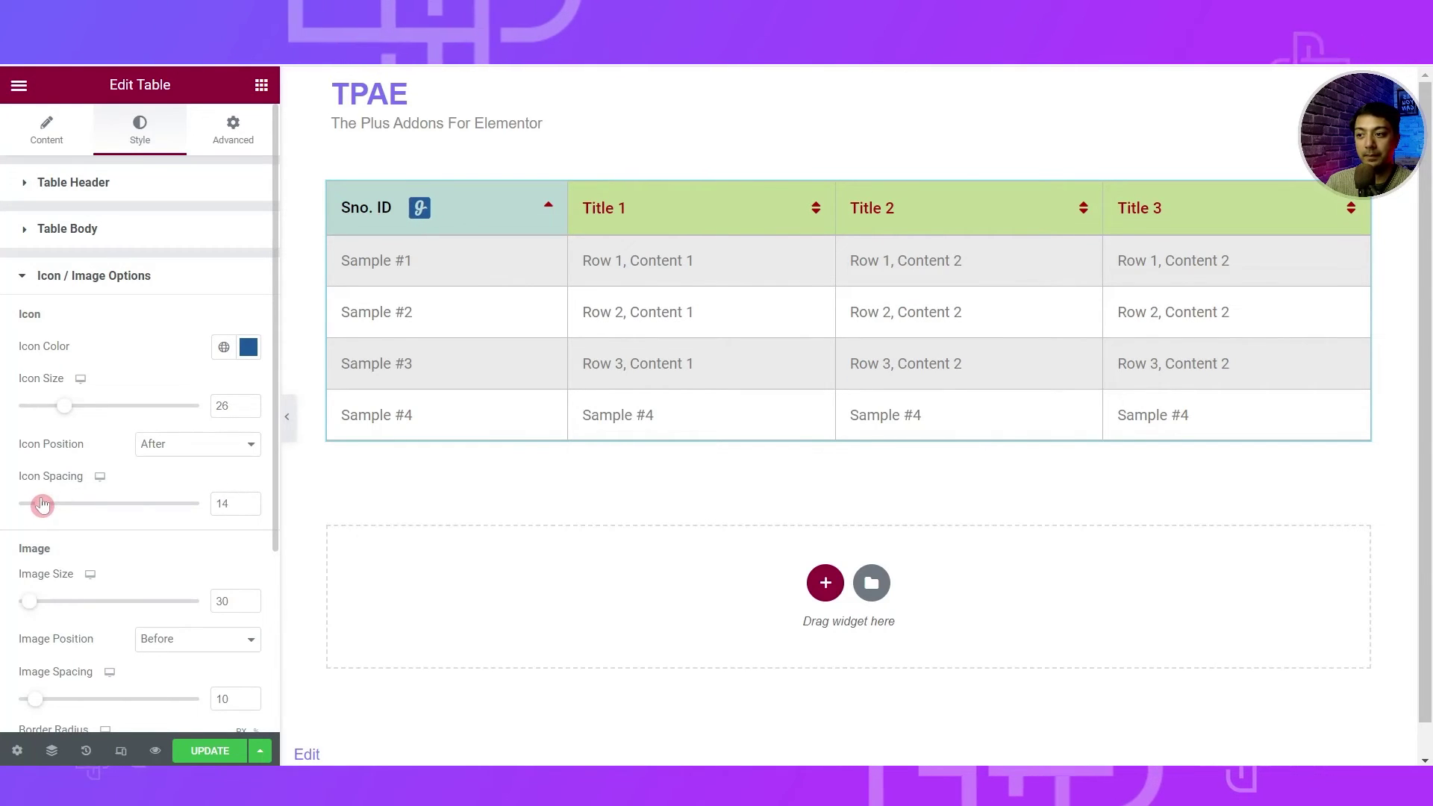
# Step: Review the Search Bar / Show Entries and Tooltip Options style settings of the table
pyautogui.scroll(-2, 118, 568)
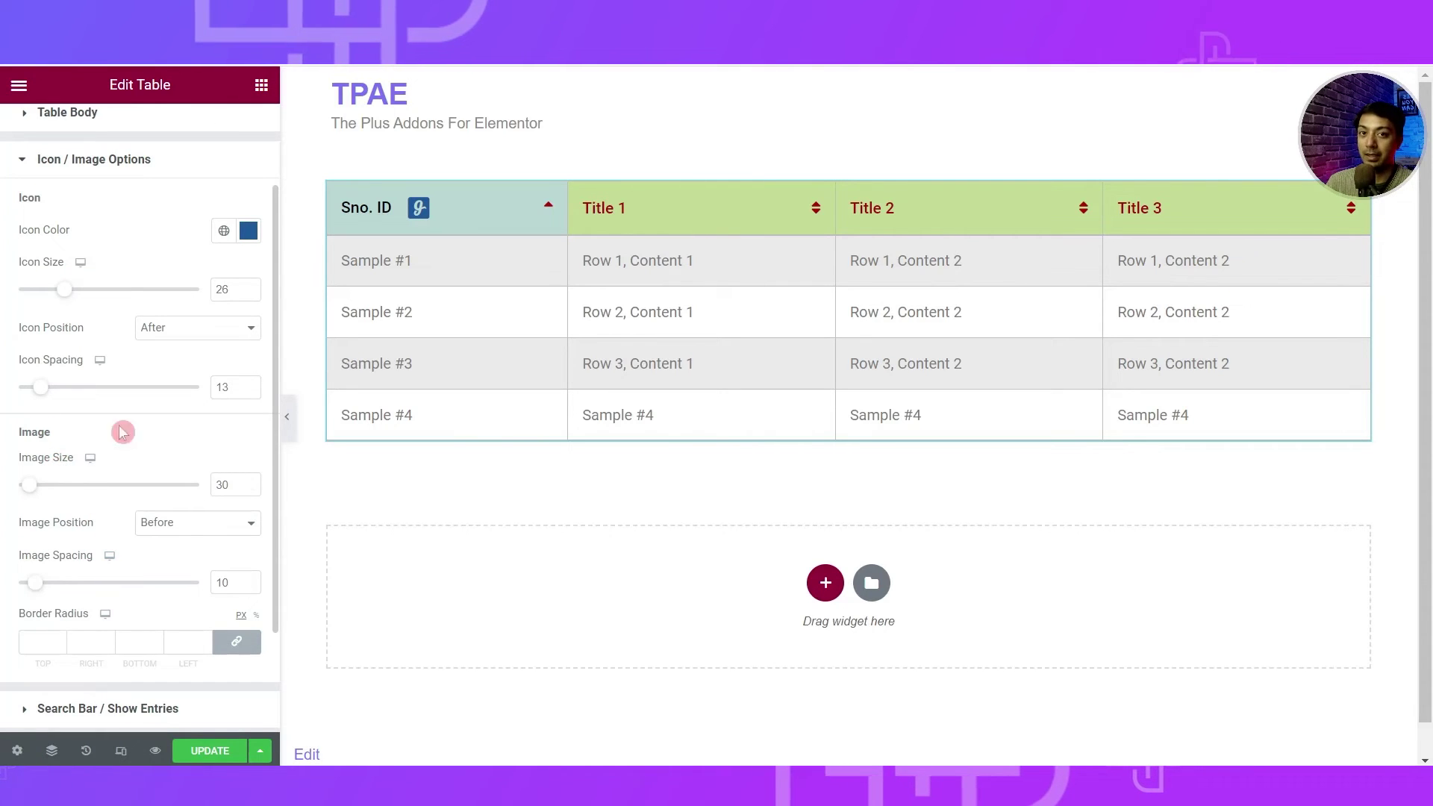
pyautogui.click(82, 708)
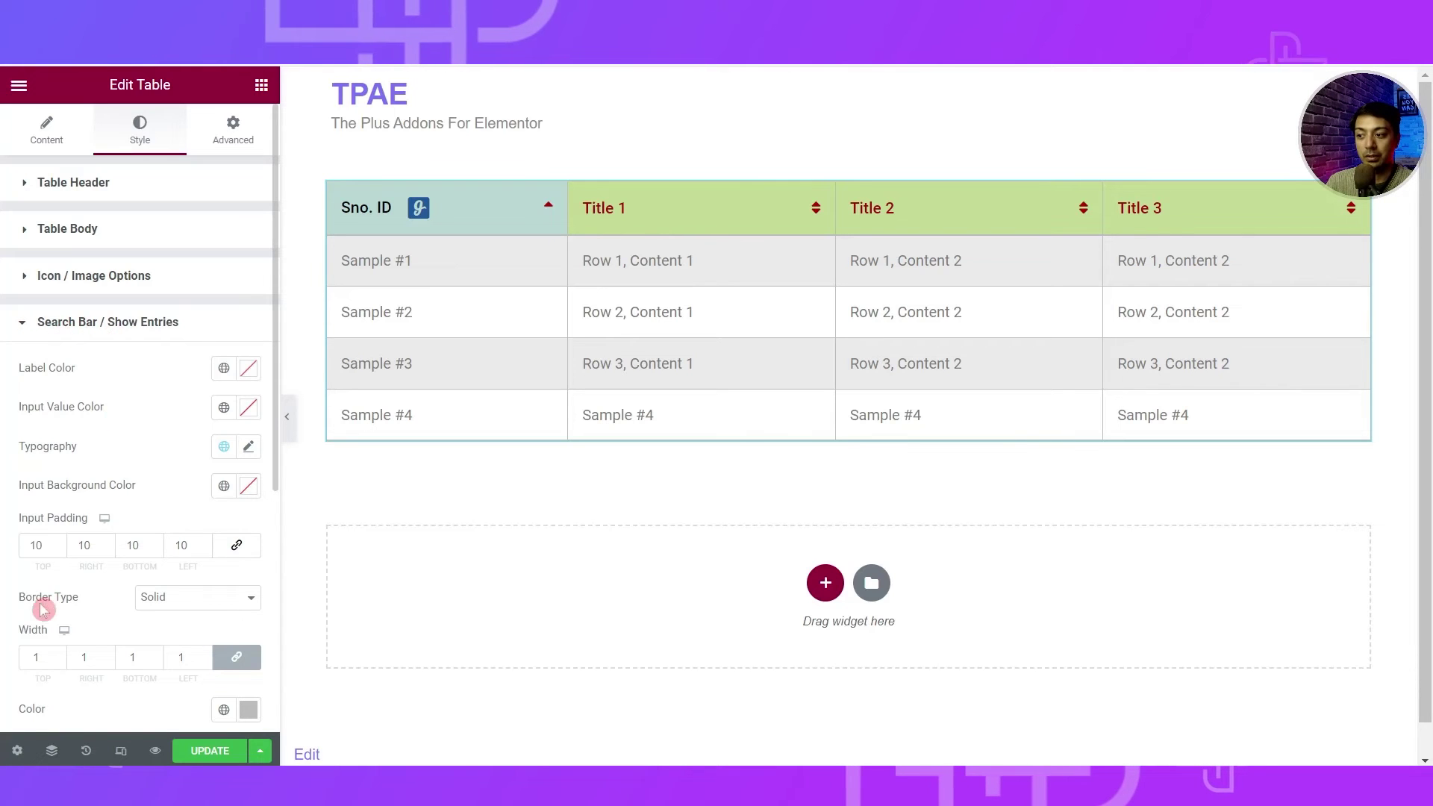
pyautogui.scroll(-5, 43, 610)
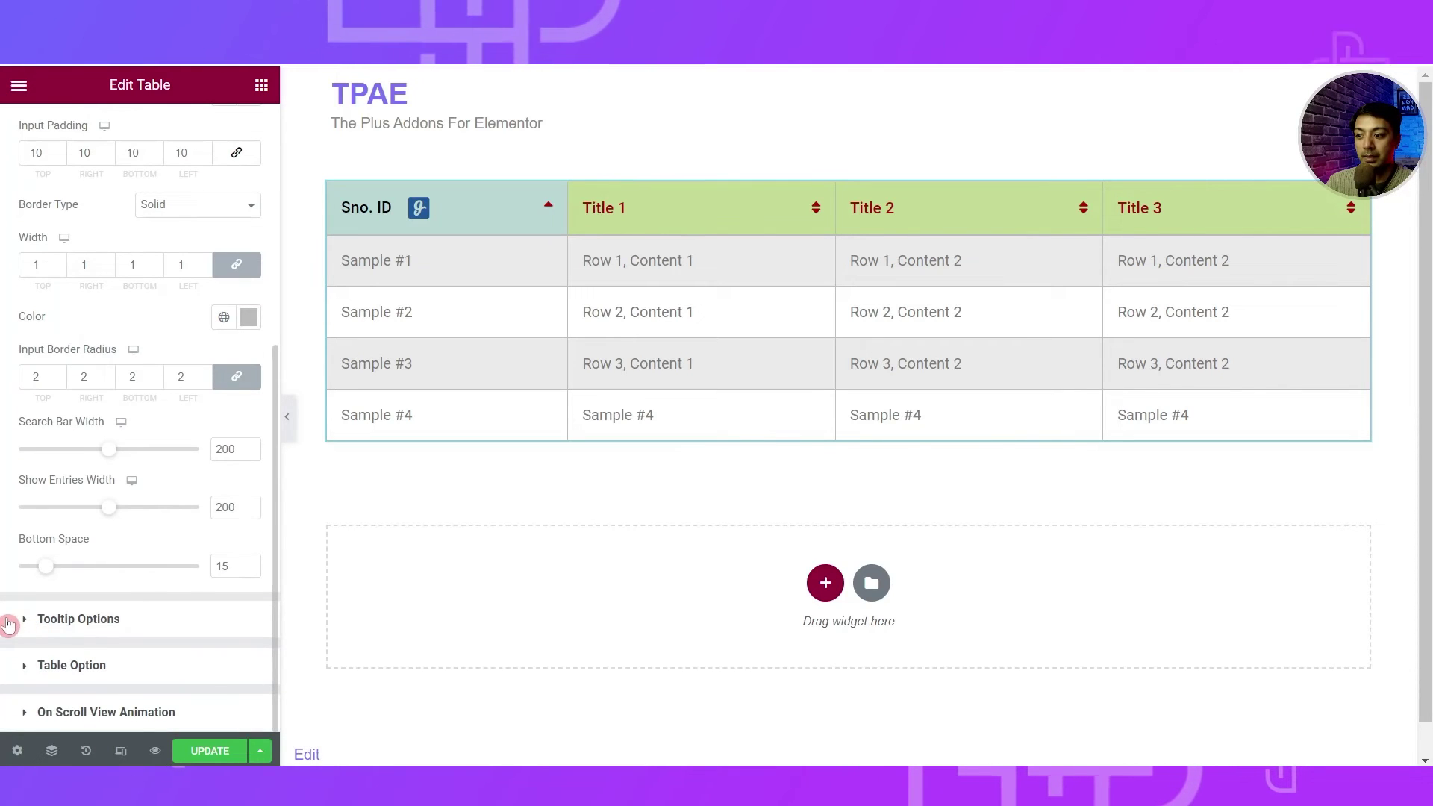
pyautogui.click(9, 624)
pyautogui.scroll(-3, 25, 484)
# Step: Try a linked margin of 10 px around the table in the Table Option settings, clearing the value again
pyautogui.click(30, 445)
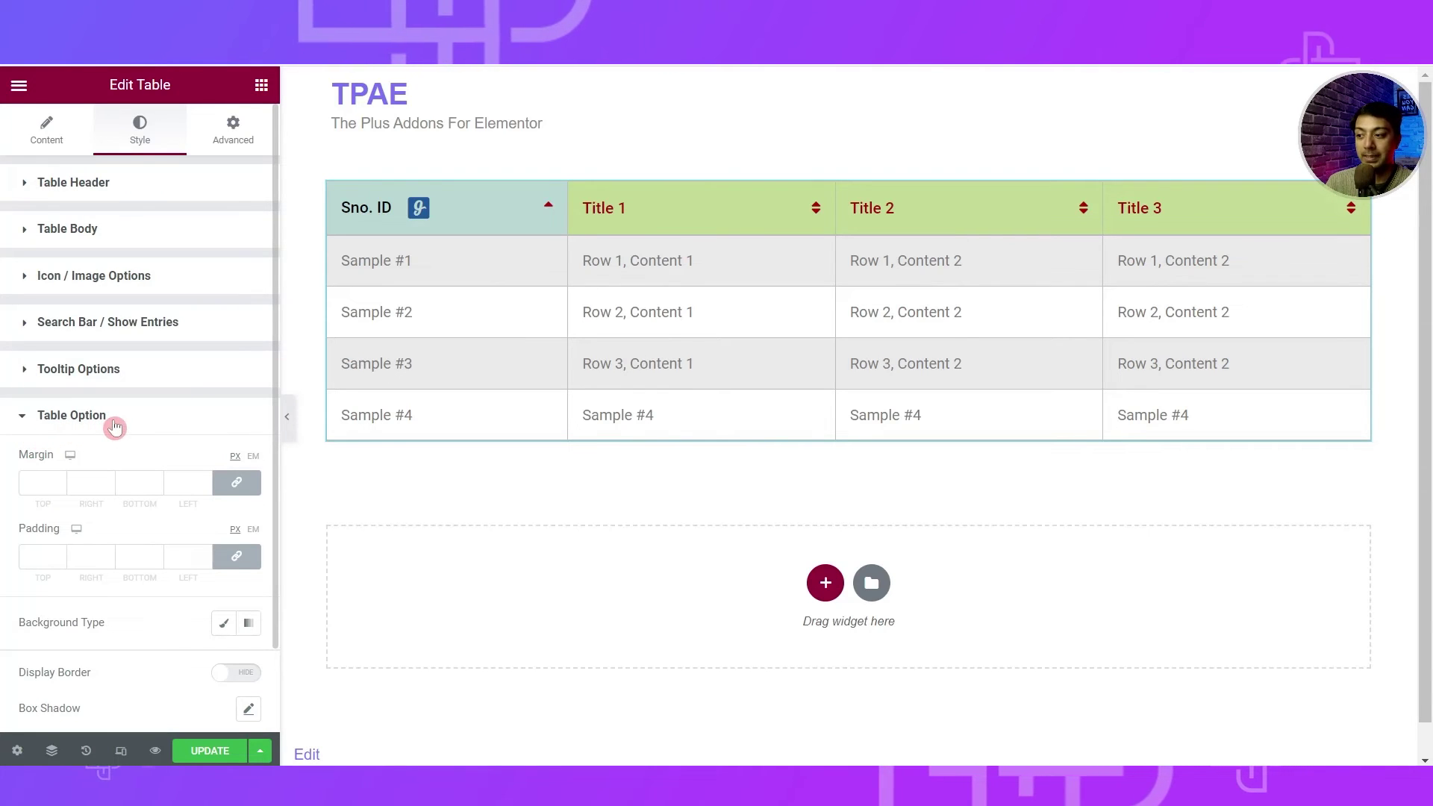
pyautogui.click(28, 486)
pyautogui.write('10')
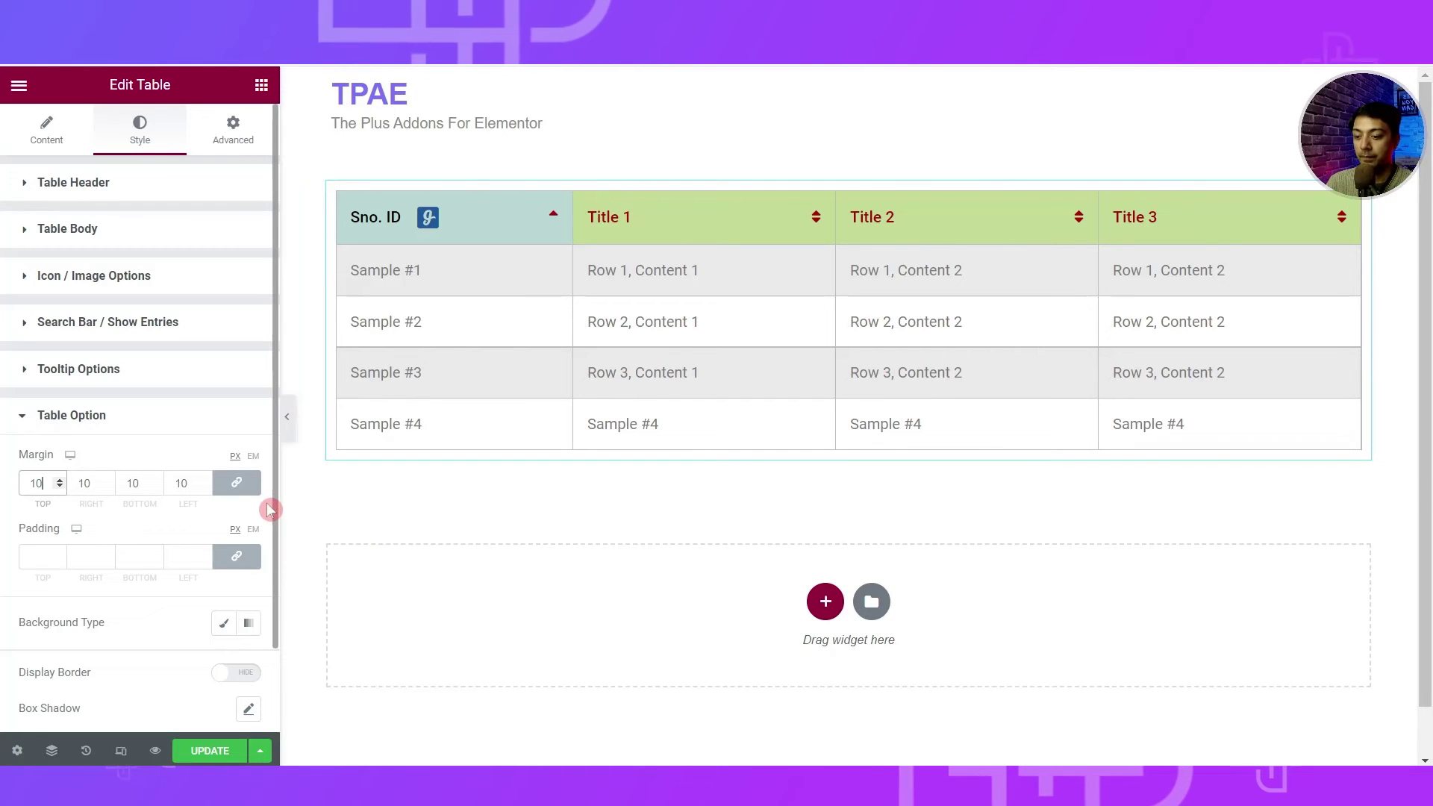
pyautogui.press('BackSpace')
pyautogui.press('BackSpace')
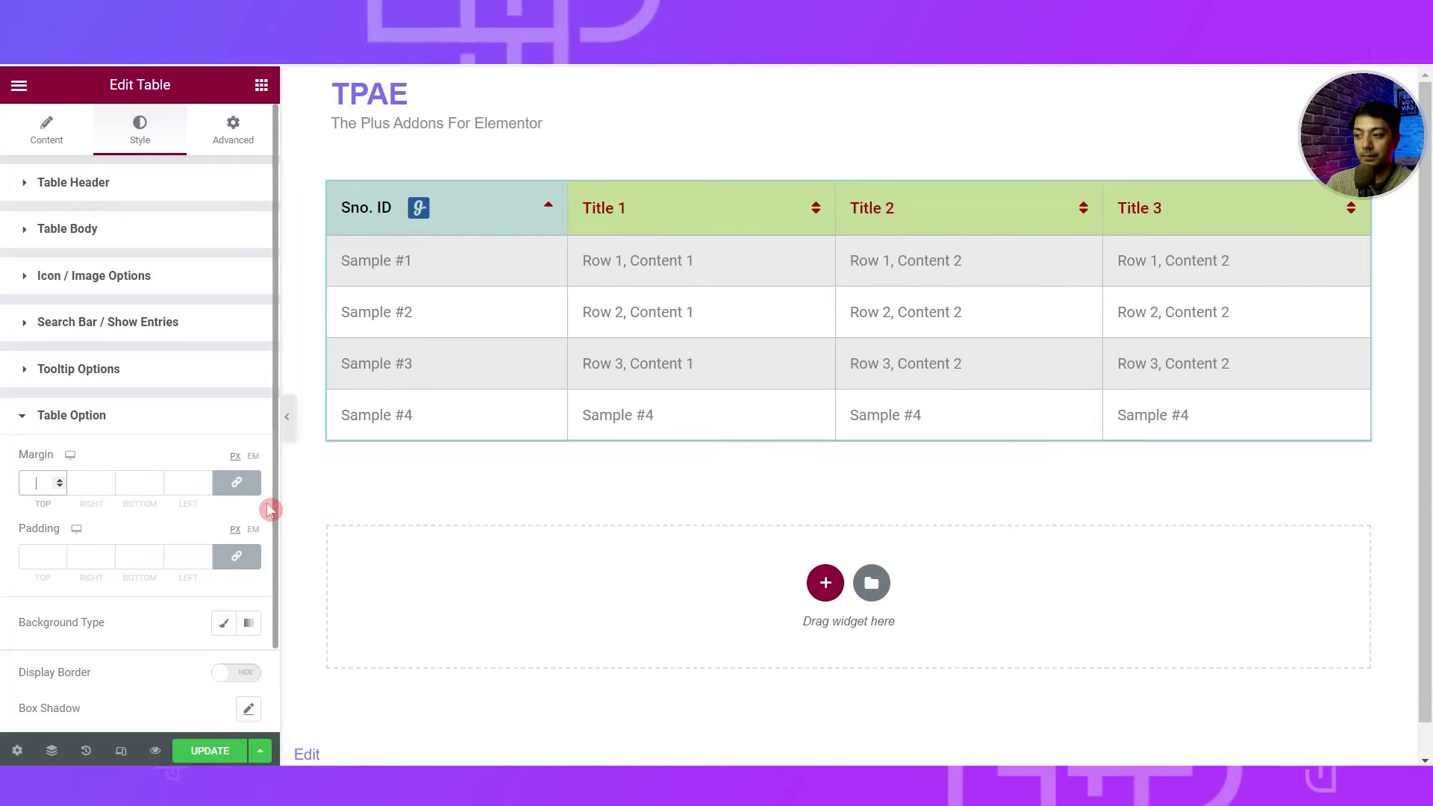
# Step: Give the table a classic background type with the dark red color #682A2A
pyautogui.scroll(-2, 144, 518)
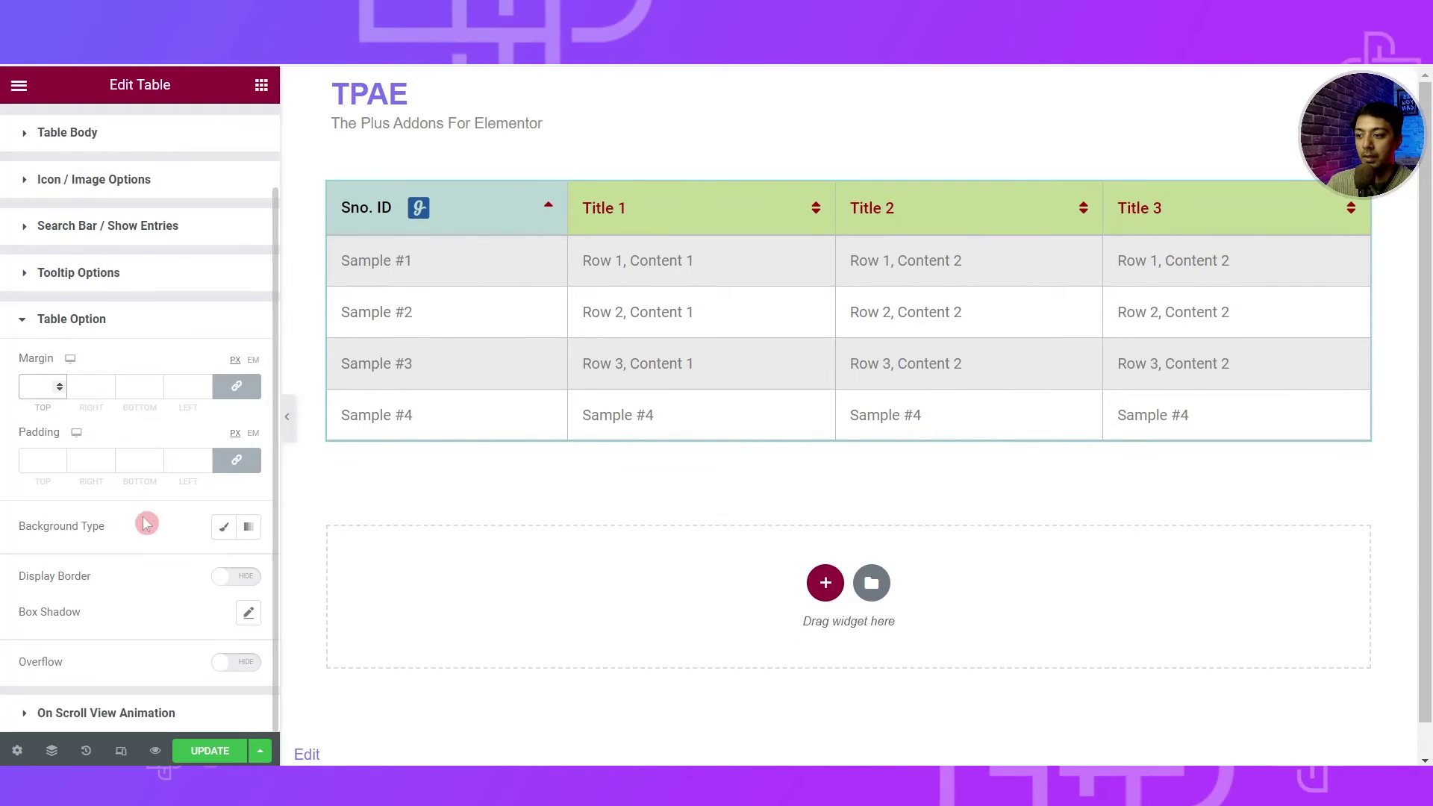
pyautogui.click(223, 527)
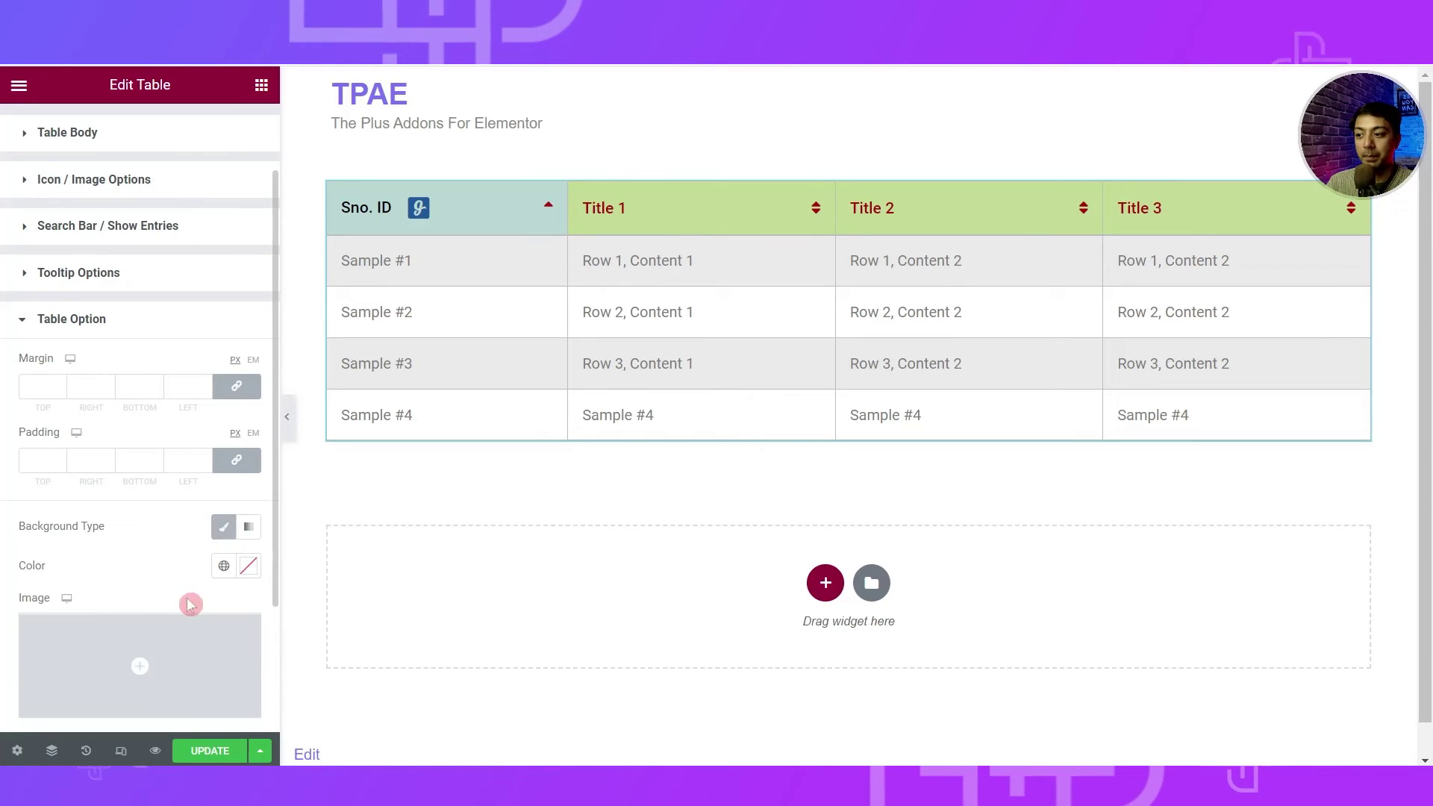
pyautogui.click(249, 566)
pyautogui.moveTo(98, 400); pyautogui.dragTo(163, 395)
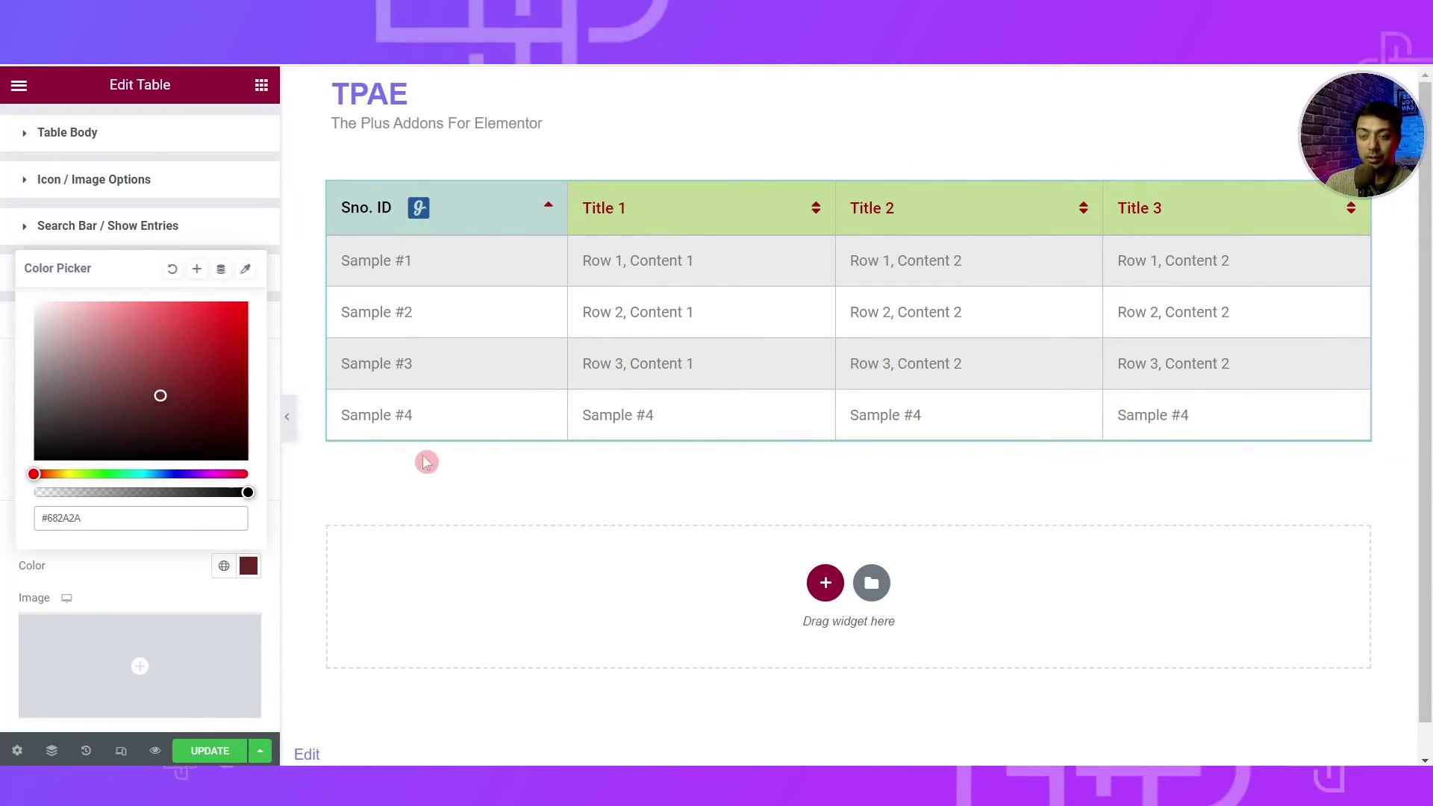
# Step: Try the table's Display Border and Overflow options, switching each one back to Hide
pyautogui.scroll(-3, 59, 592)
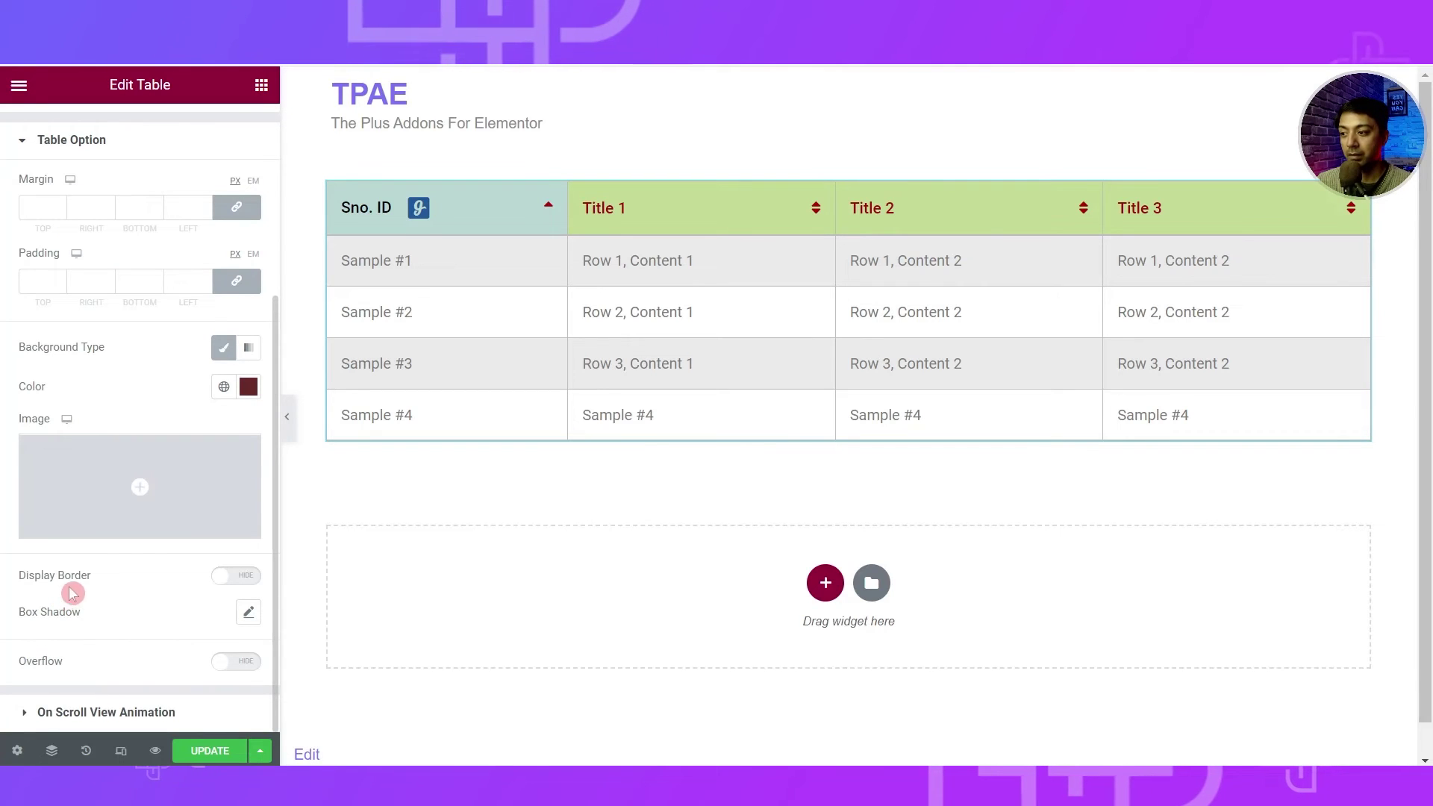
pyautogui.click(237, 576)
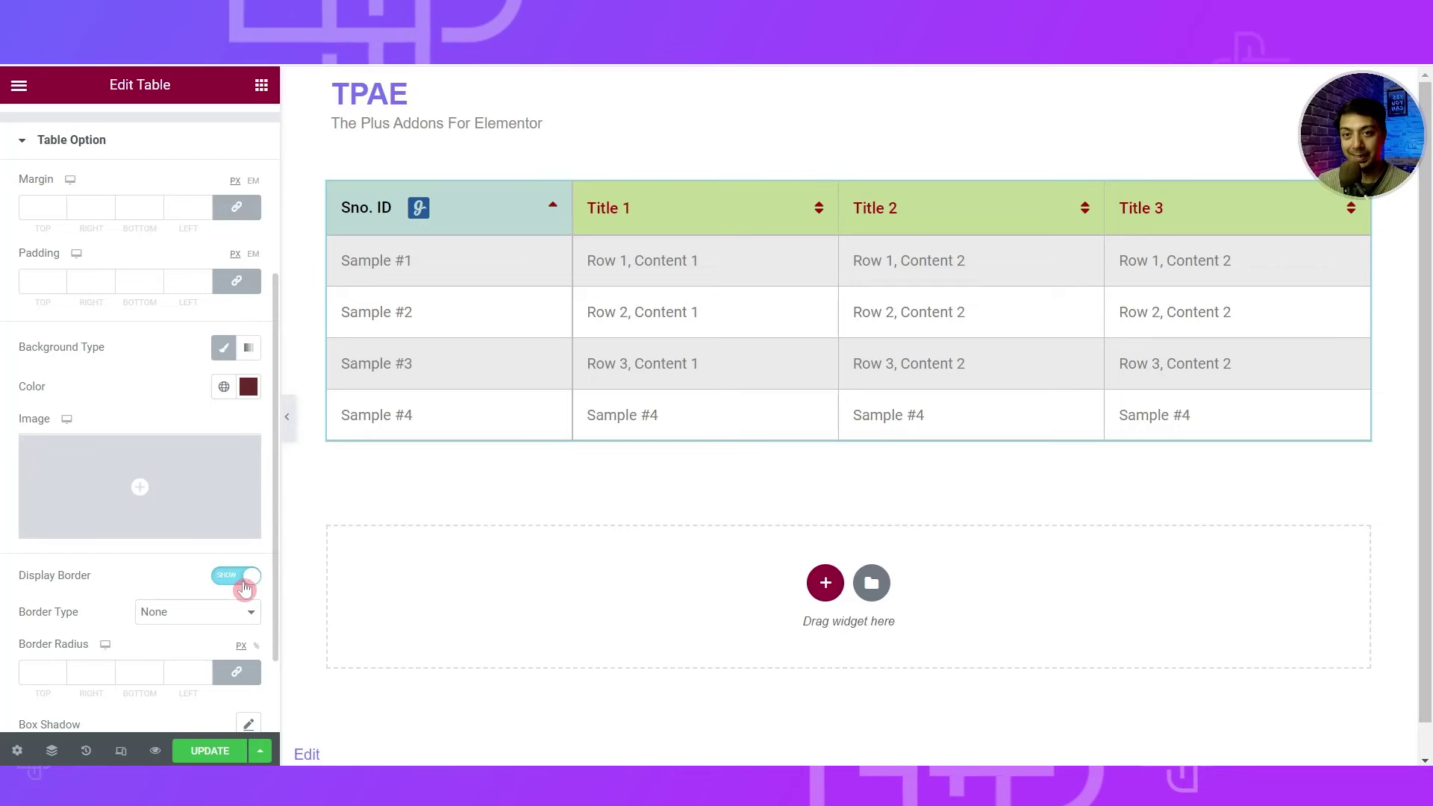
pyautogui.click(243, 587)
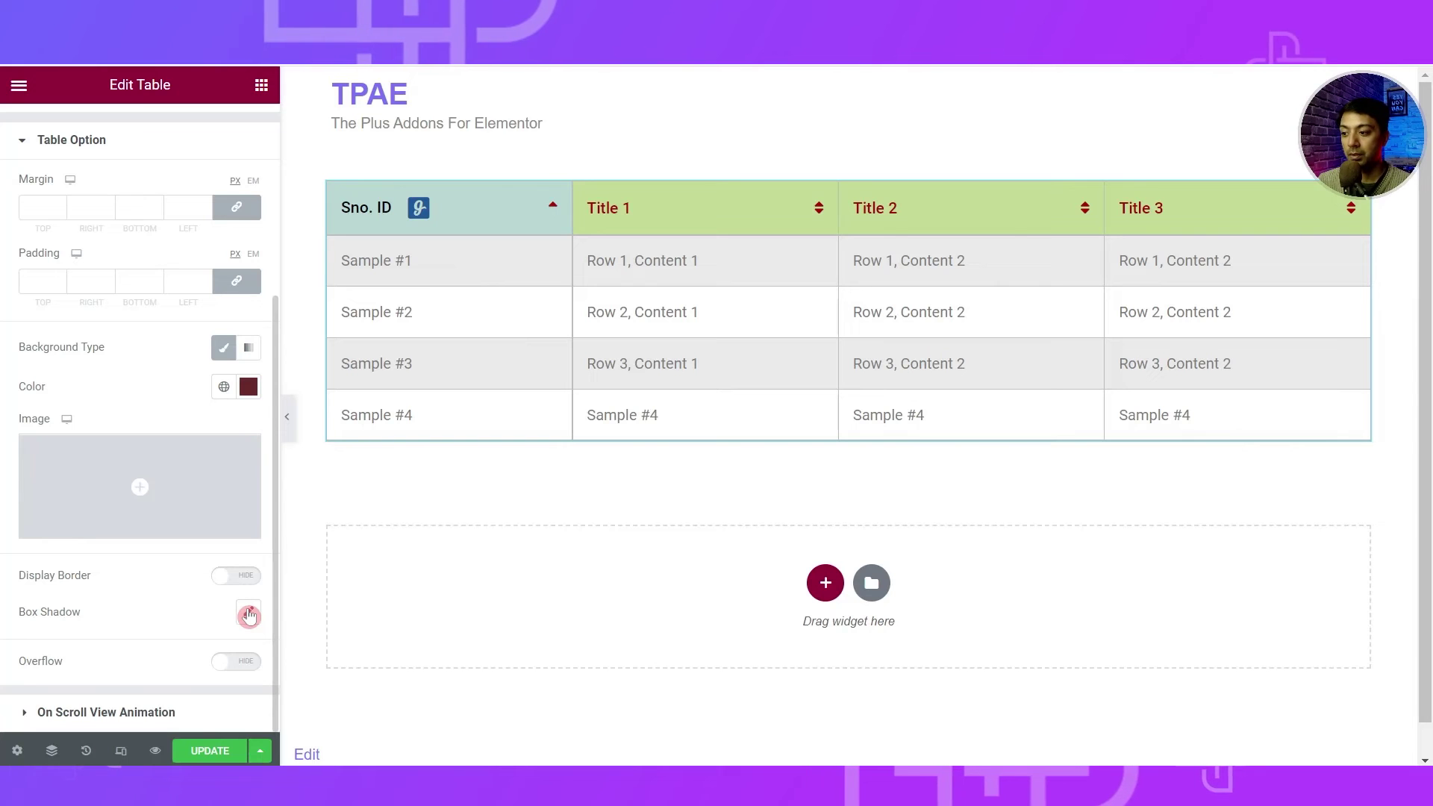
pyautogui.click(240, 670)
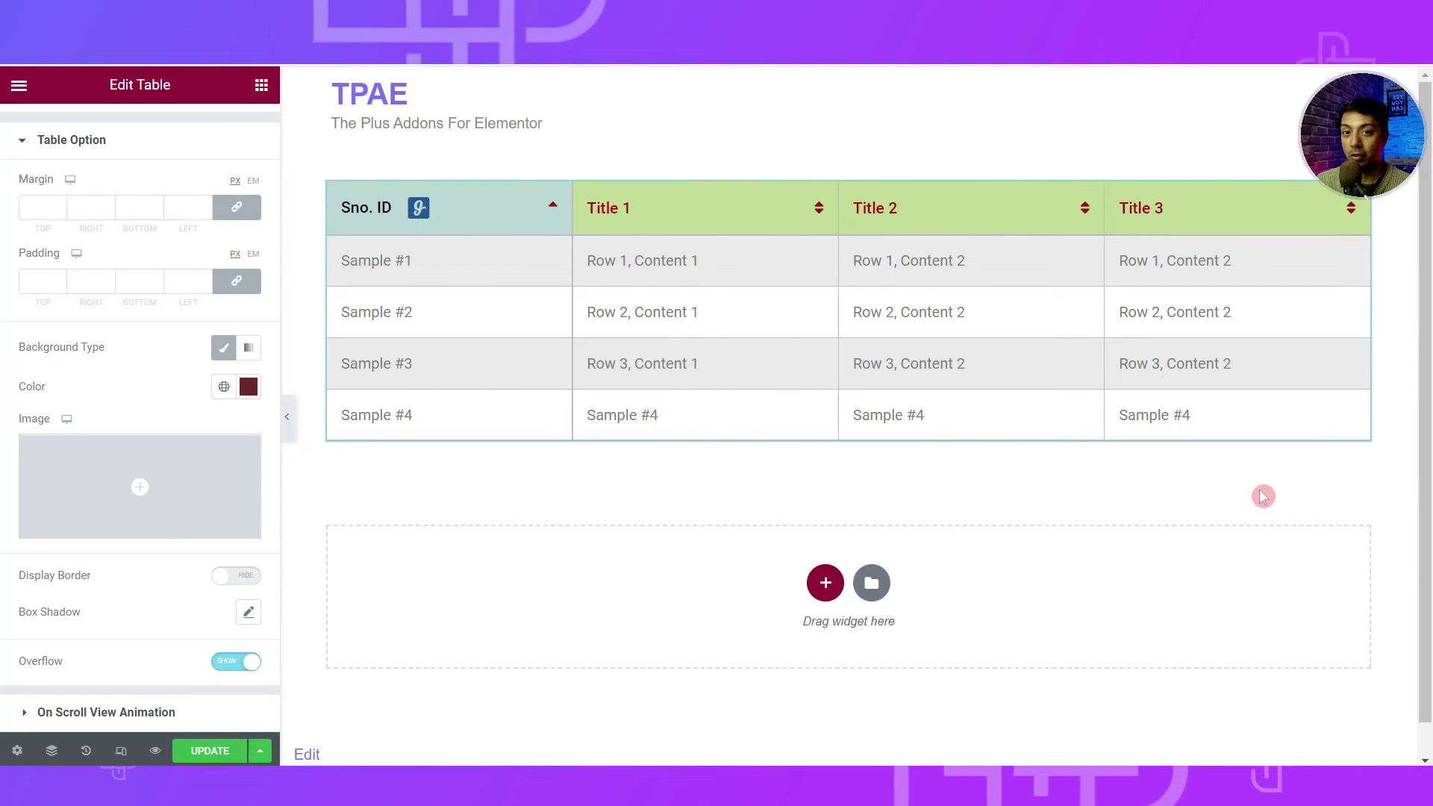
pyautogui.click(232, 669)
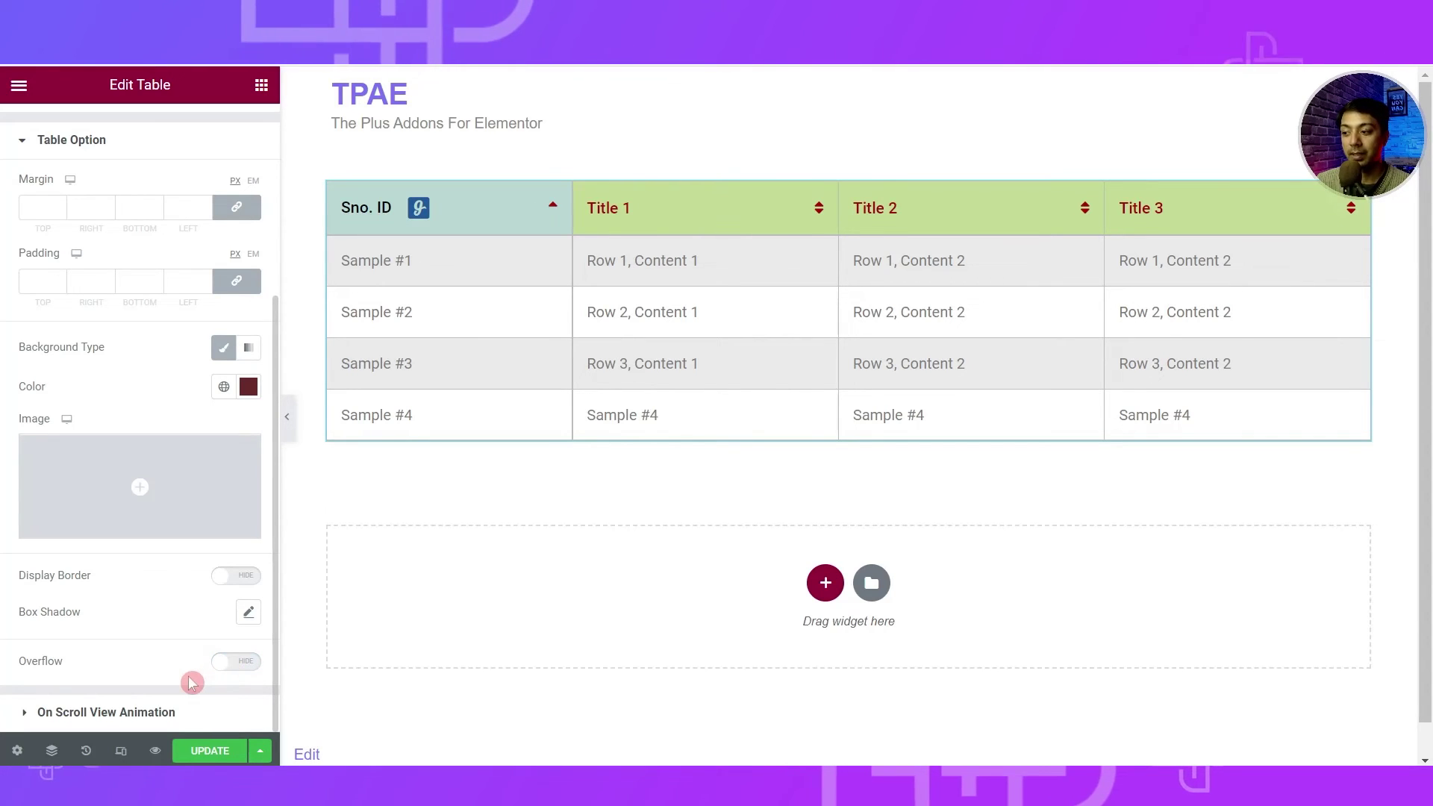
# Step: Set the table's On Scroll View Animation to ShrinkIn for the in effect and SlideLeftOut for the out effect
pyautogui.click(19, 718)
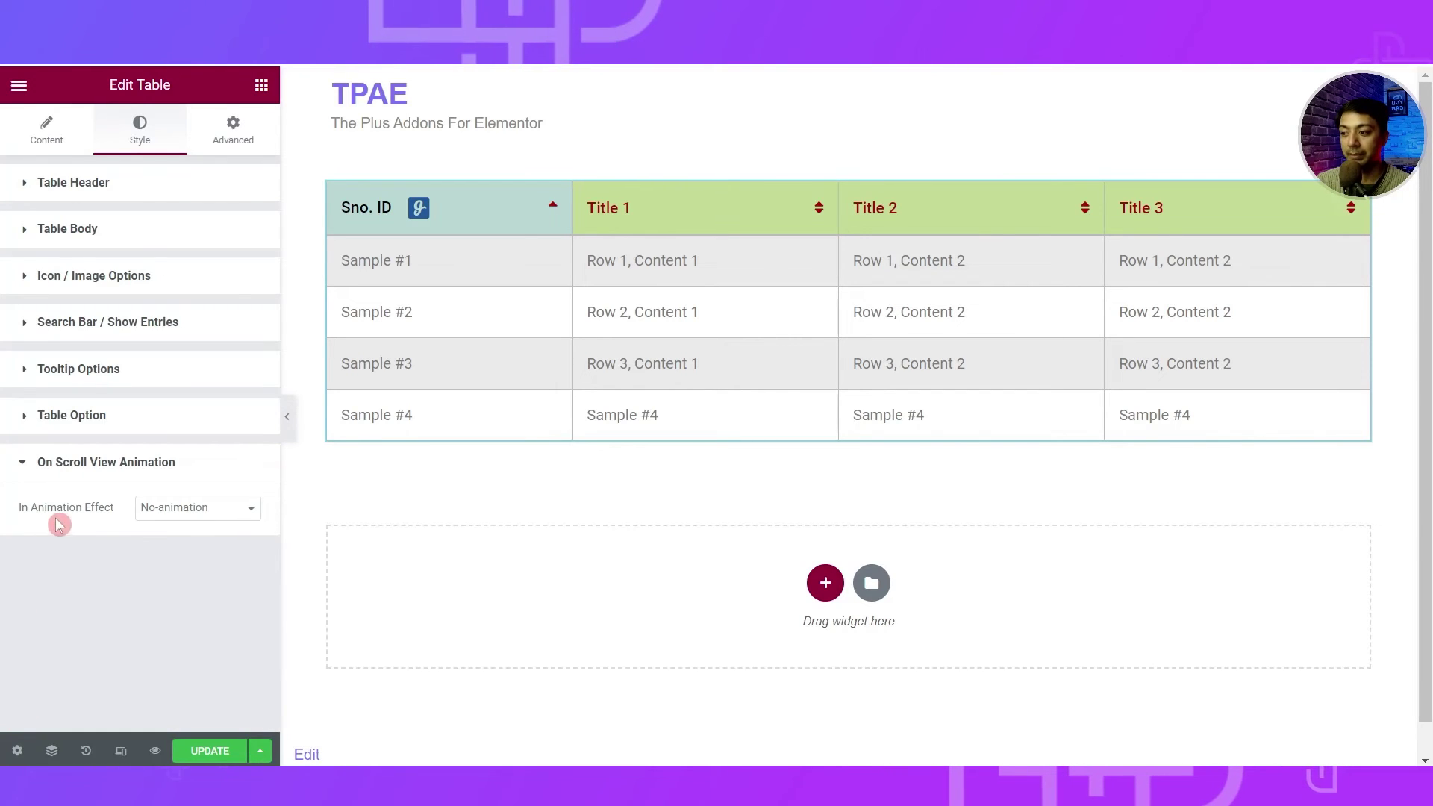
pyautogui.click(200, 516)
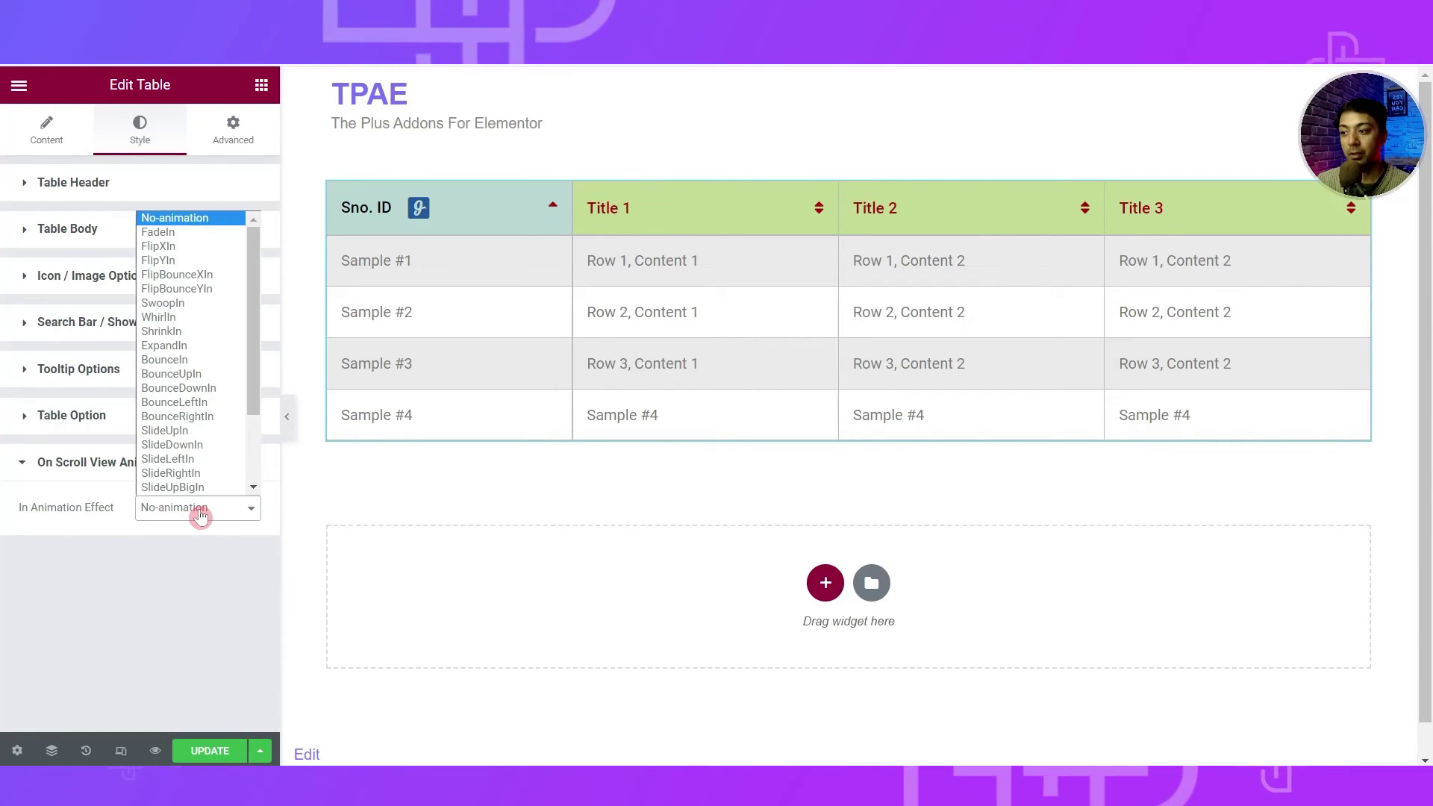
pyautogui.click(178, 333)
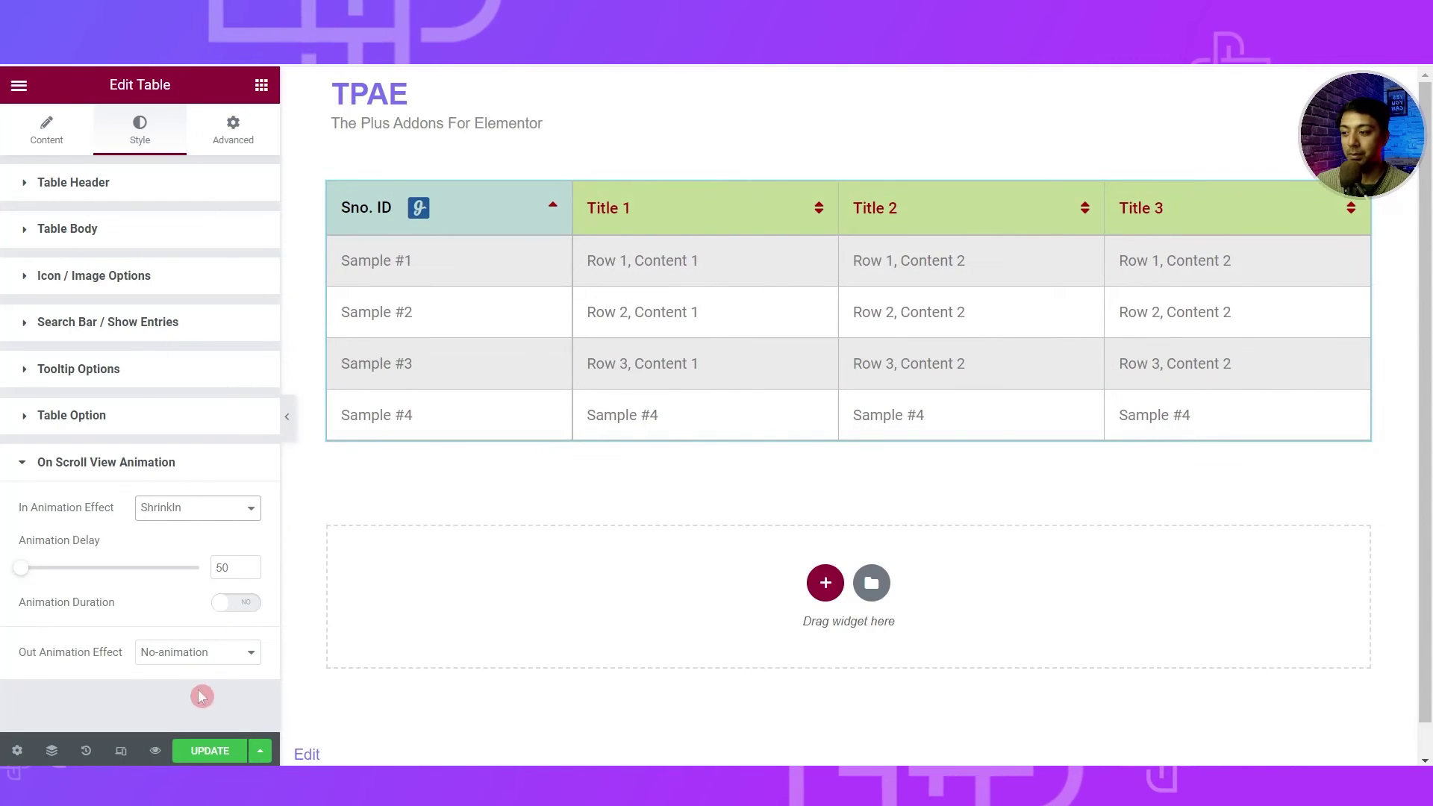
pyautogui.click(199, 654)
pyautogui.scroll(-3, 191, 585)
pyautogui.click(188, 581)
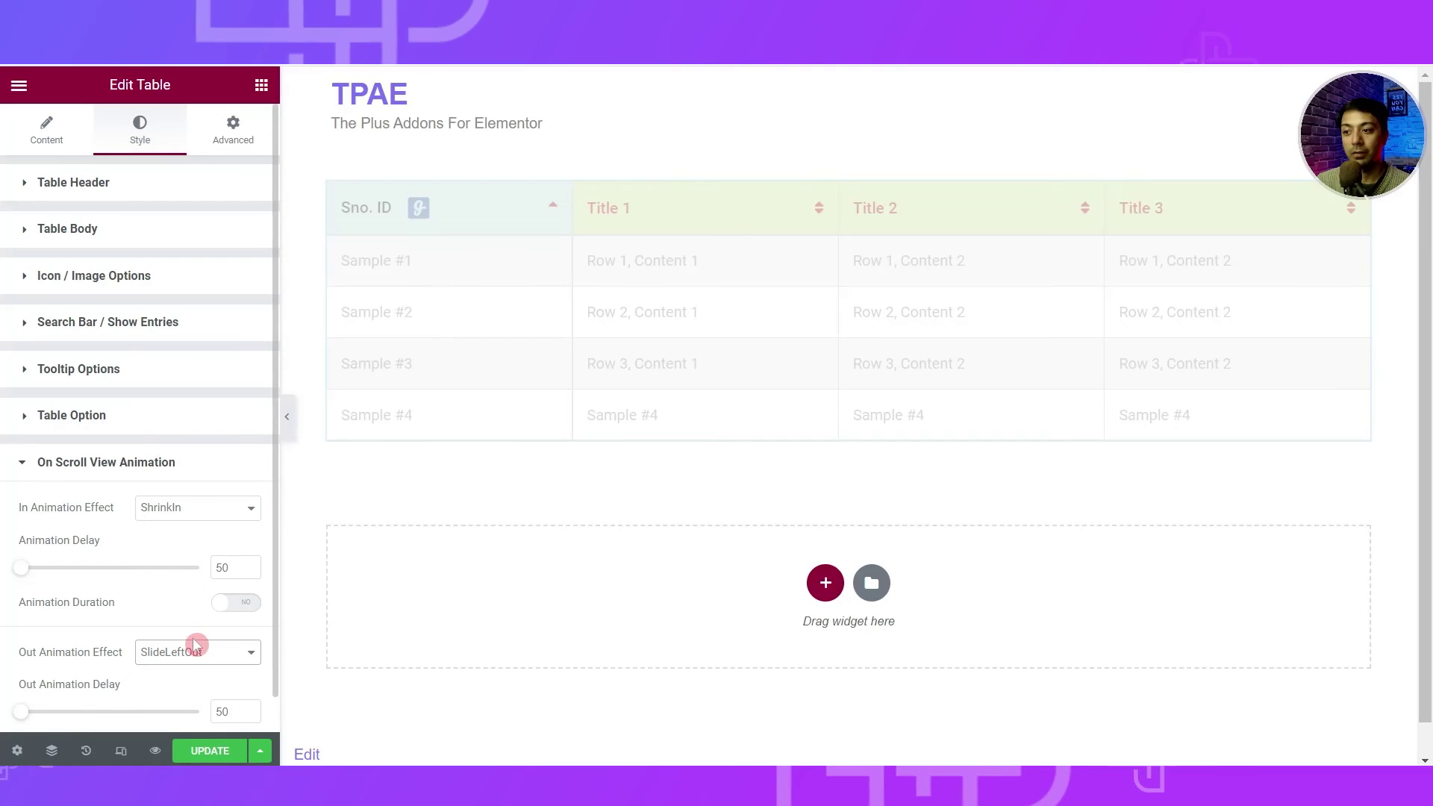
pyautogui.click(192, 662)
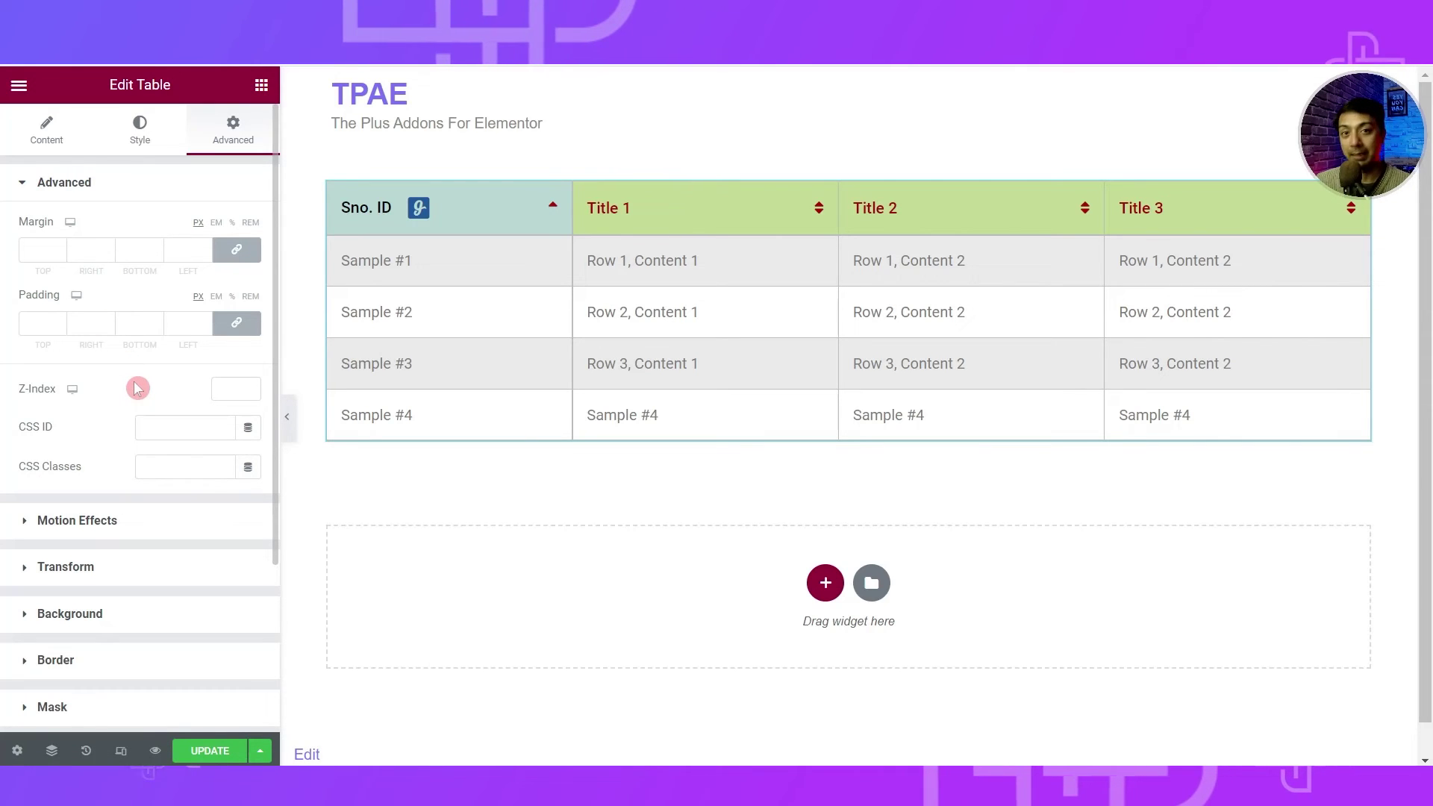
# Step: Switch to The Plus Addons table demo page and copy the "Background Gradients + Table Shadow and More" section
pyautogui.click(433, 297)
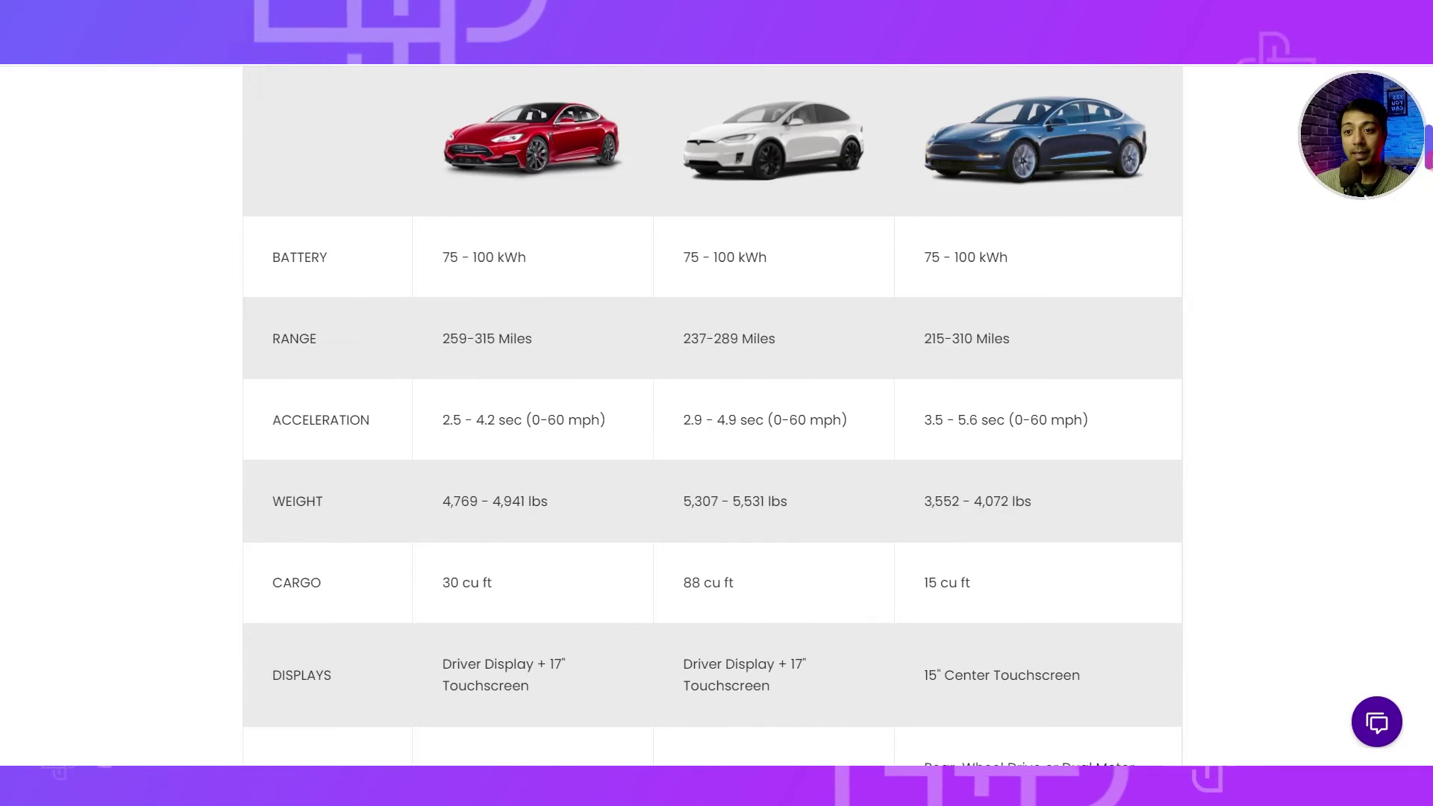
pyautogui.scroll(2, 713, 411)
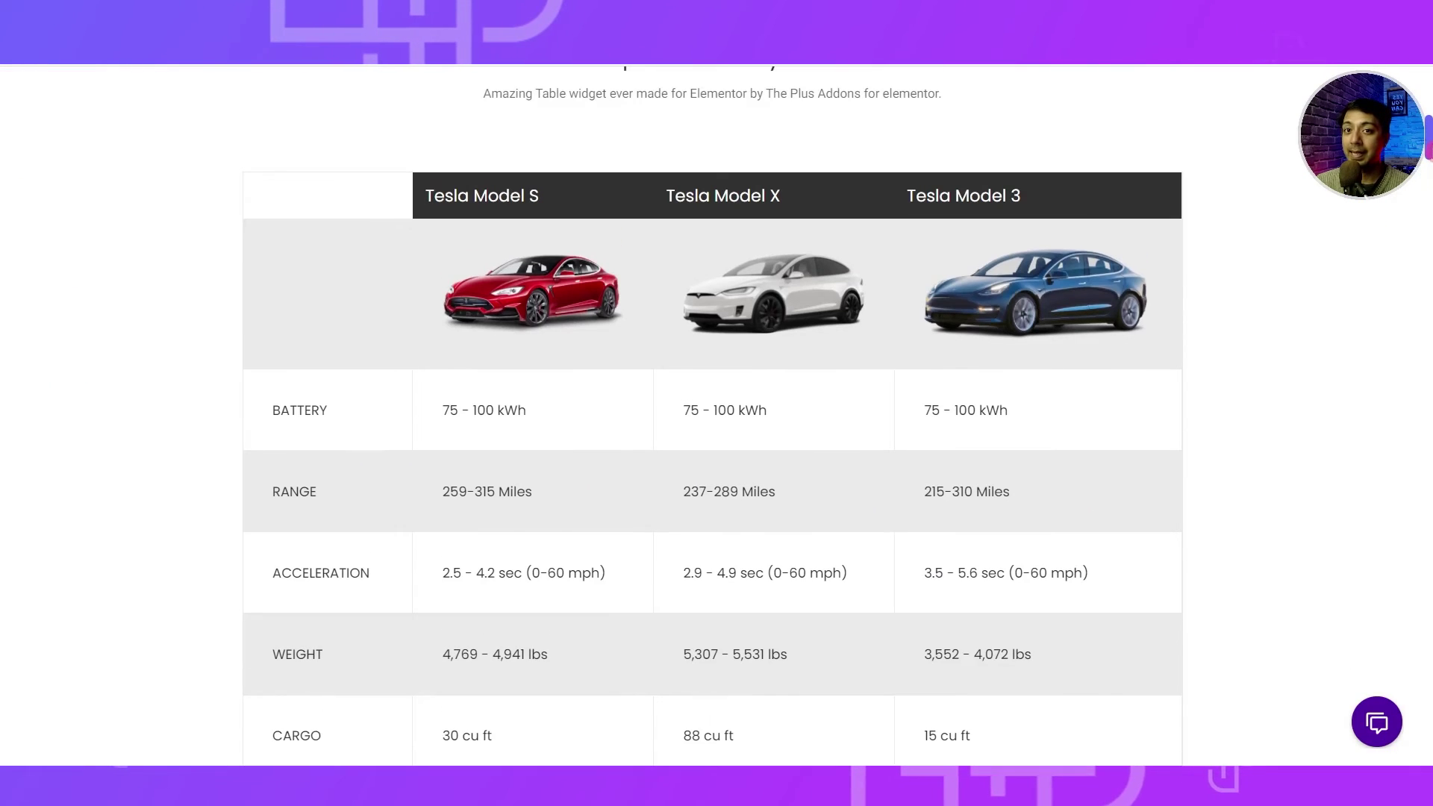
pyautogui.scroll(-2, 712, 410)
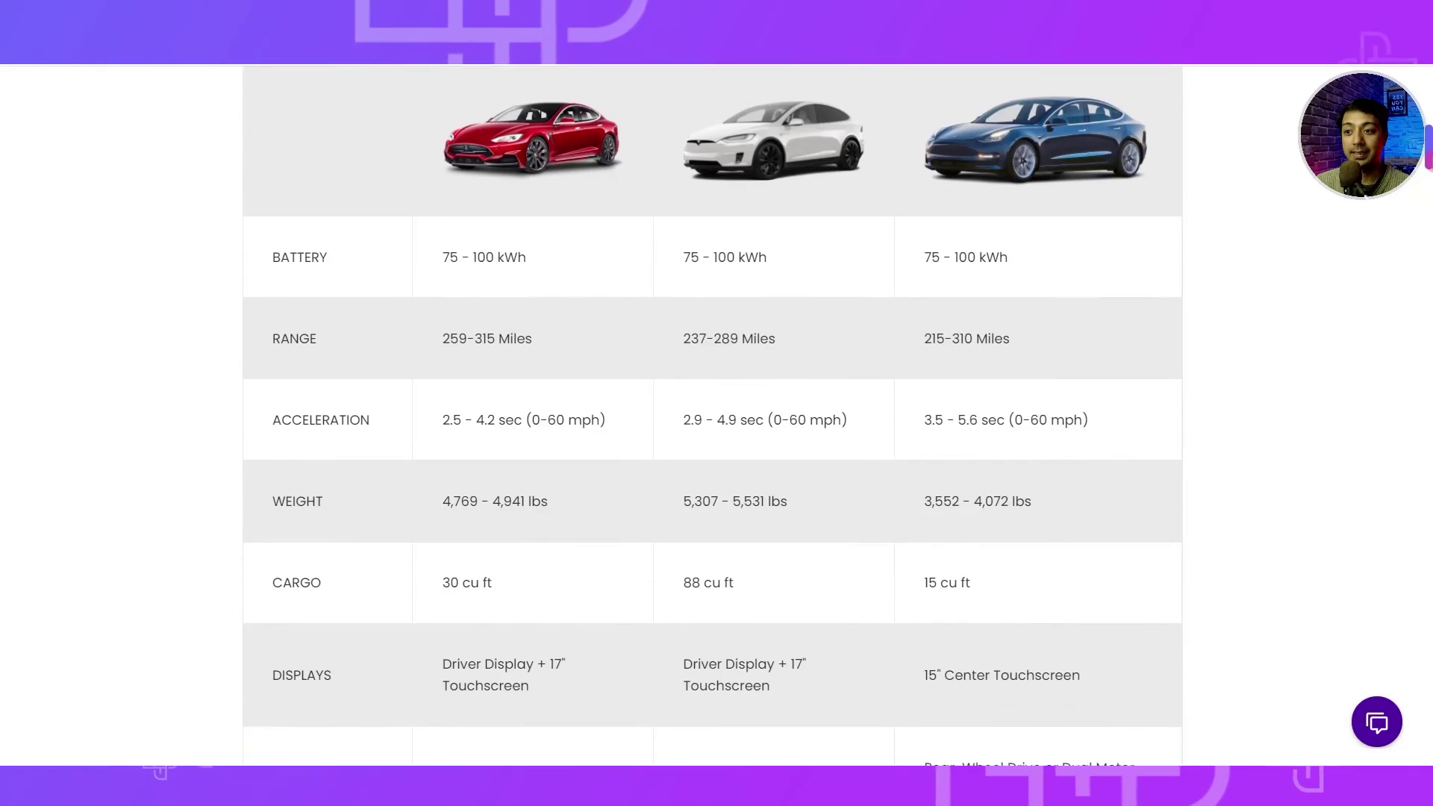
pyautogui.moveTo(1426, 168); pyautogui.dragTo(1426, 257)
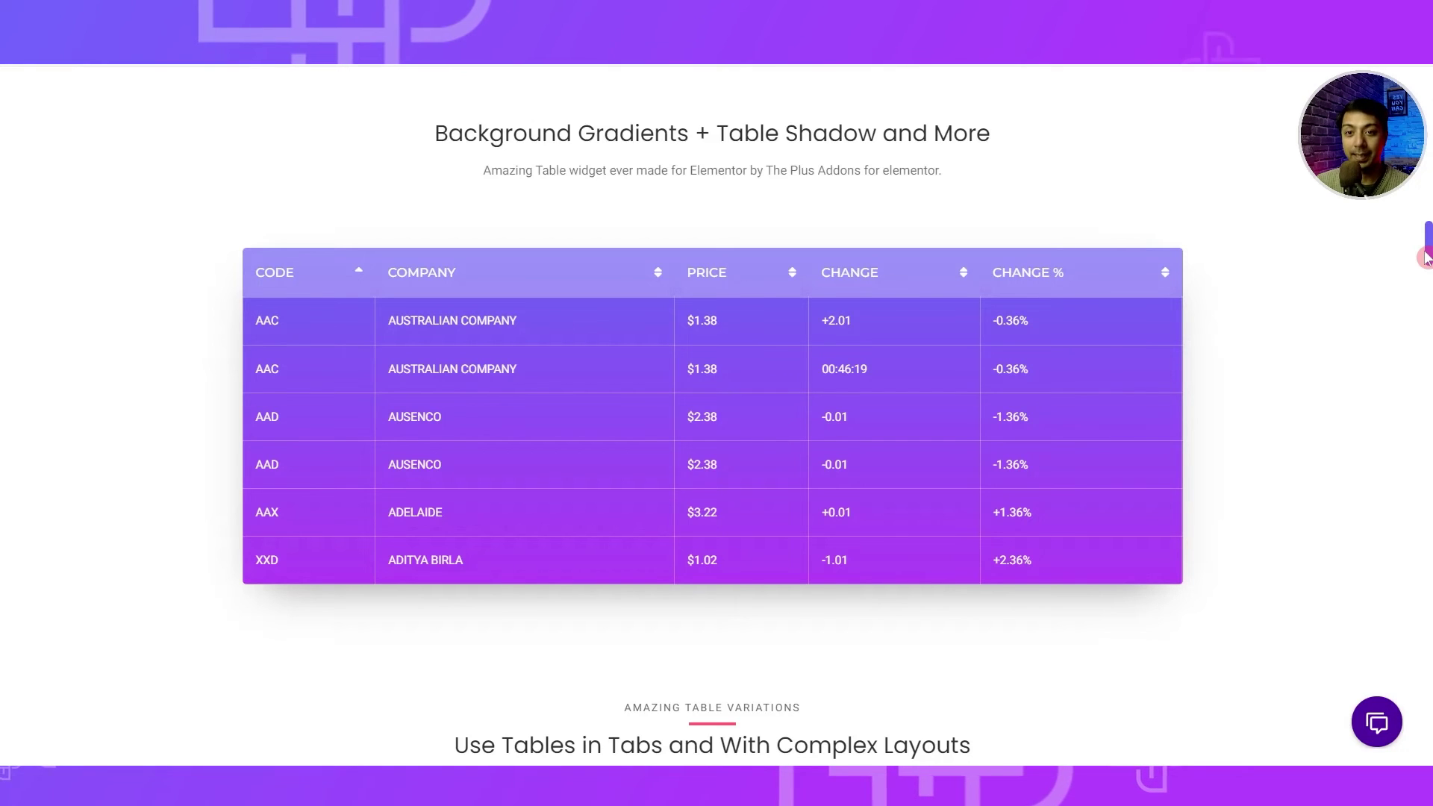
pyautogui.scroll(-2, 1426, 256)
pyautogui.scroll(3, 885, 420)
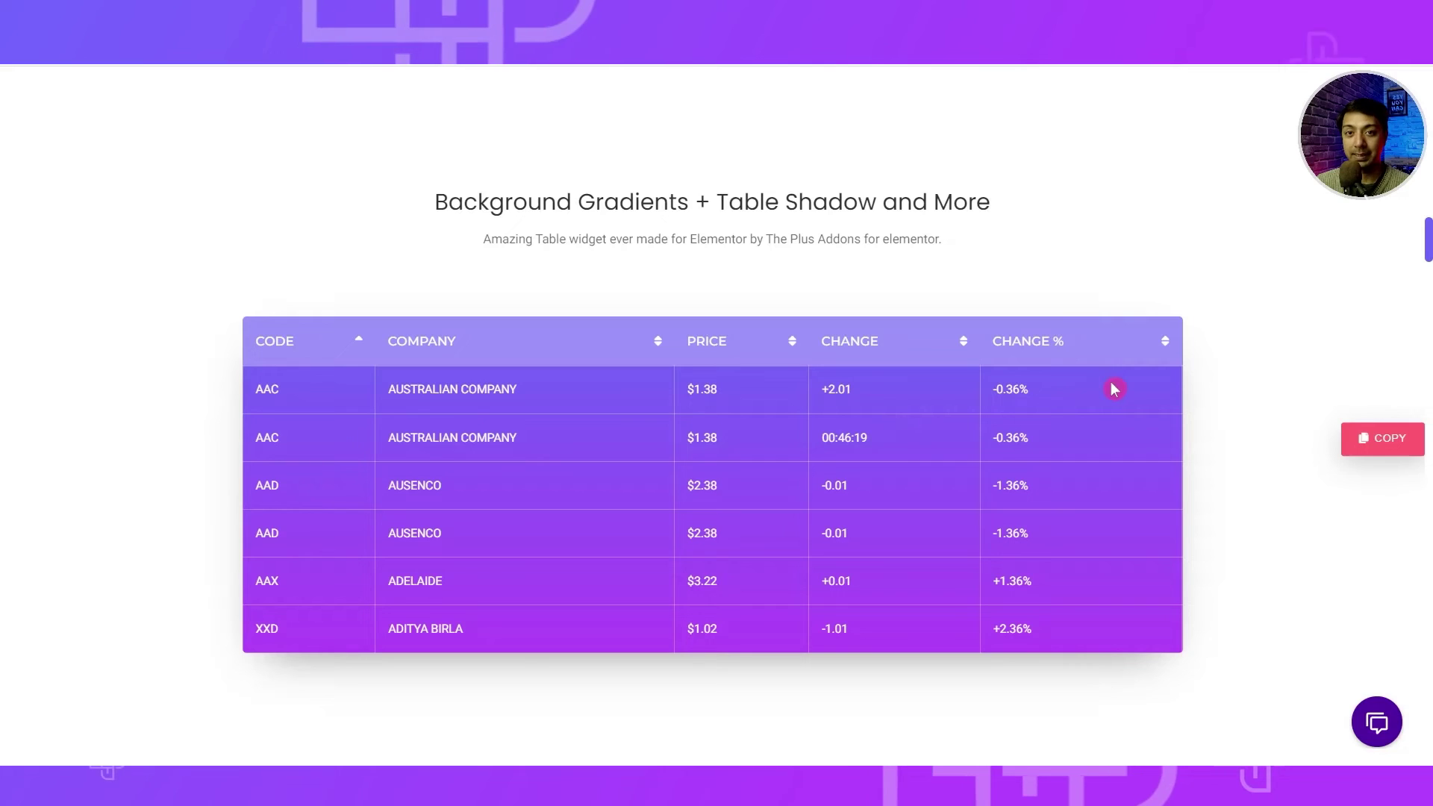
pyautogui.click(1399, 447)
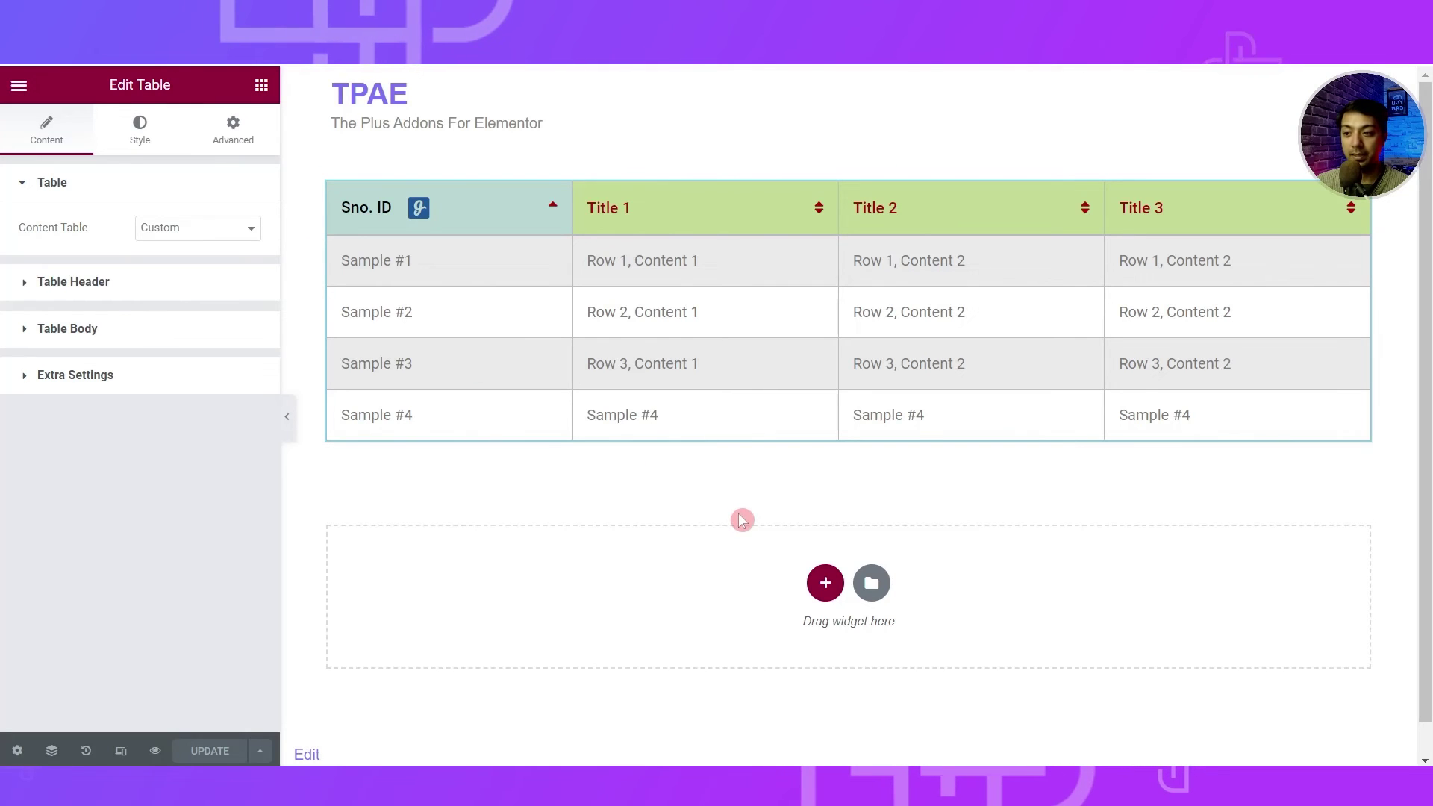
# Step: Add a single-column section below the table in the Elementor editor and insert the copied demo section with Plus Paste
pyautogui.click(825, 584)
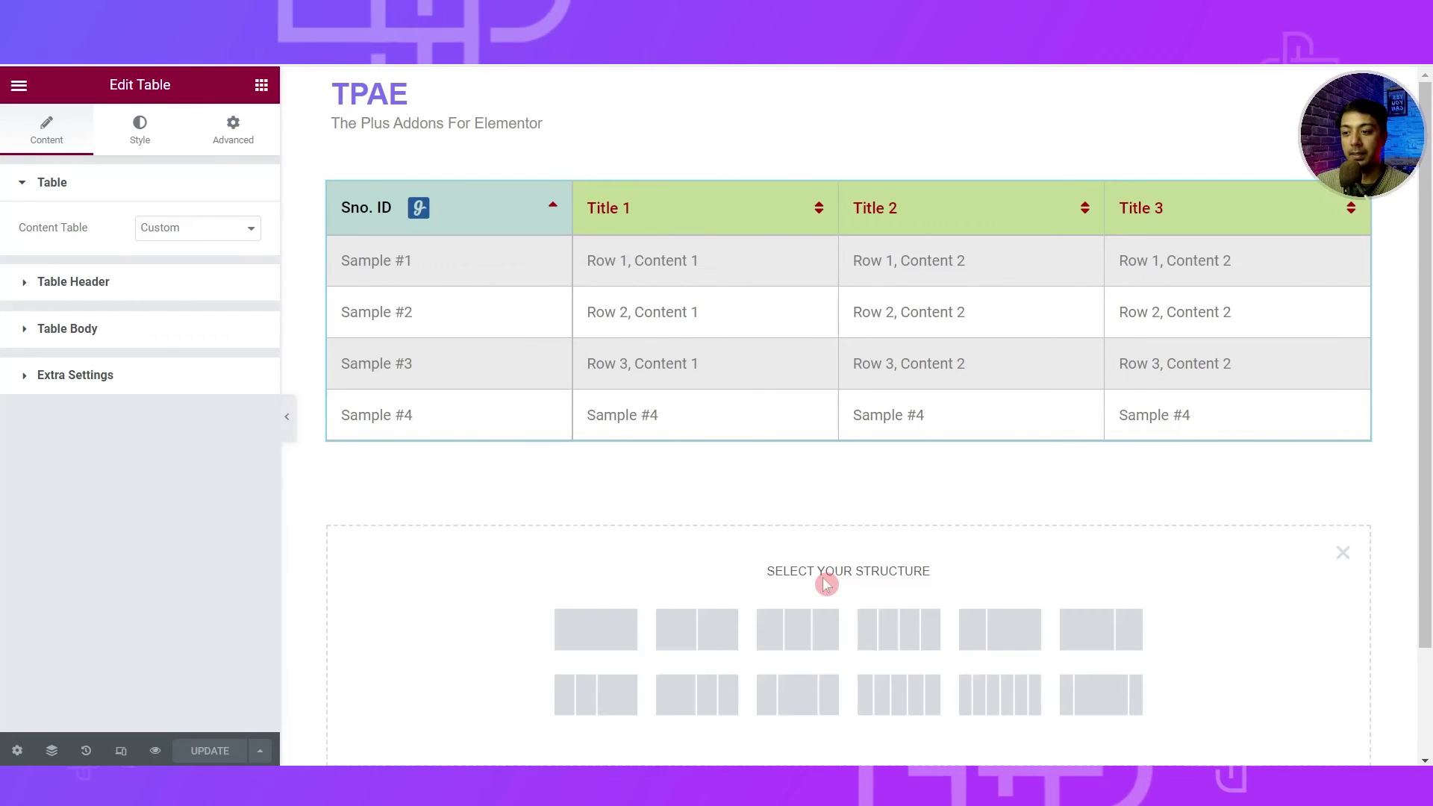
pyautogui.click(593, 643)
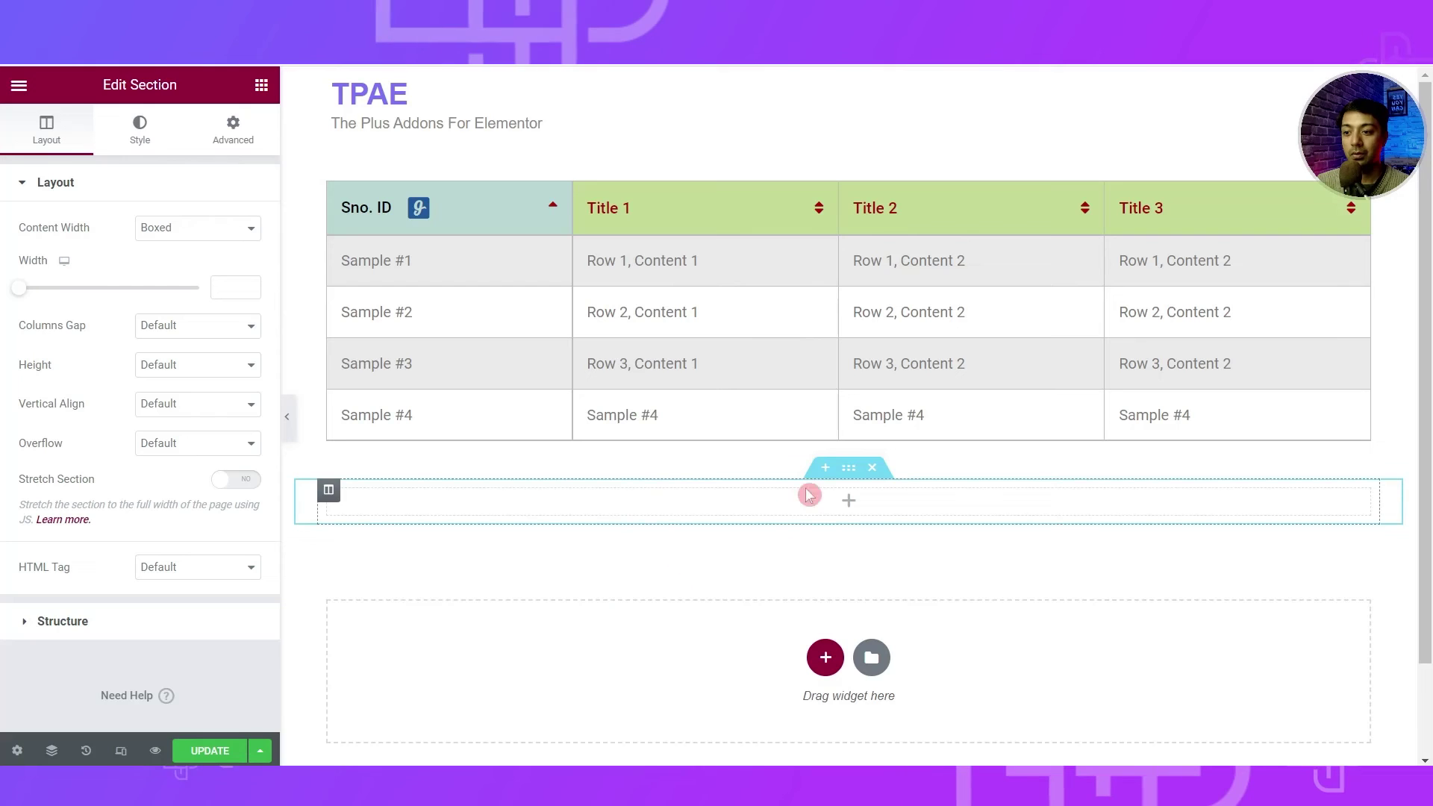
pyautogui.rightClick(843, 505)
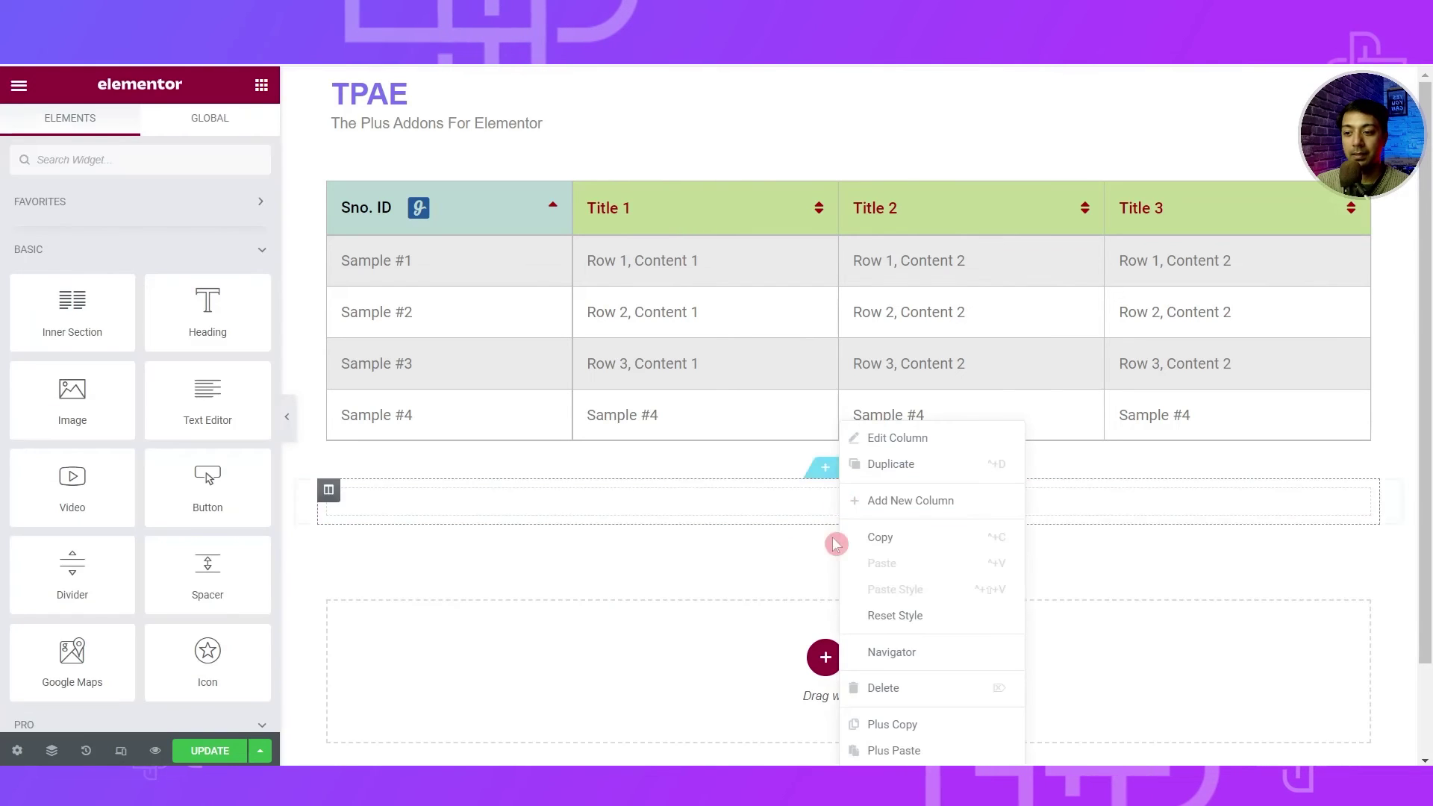
pyautogui.click(945, 759)
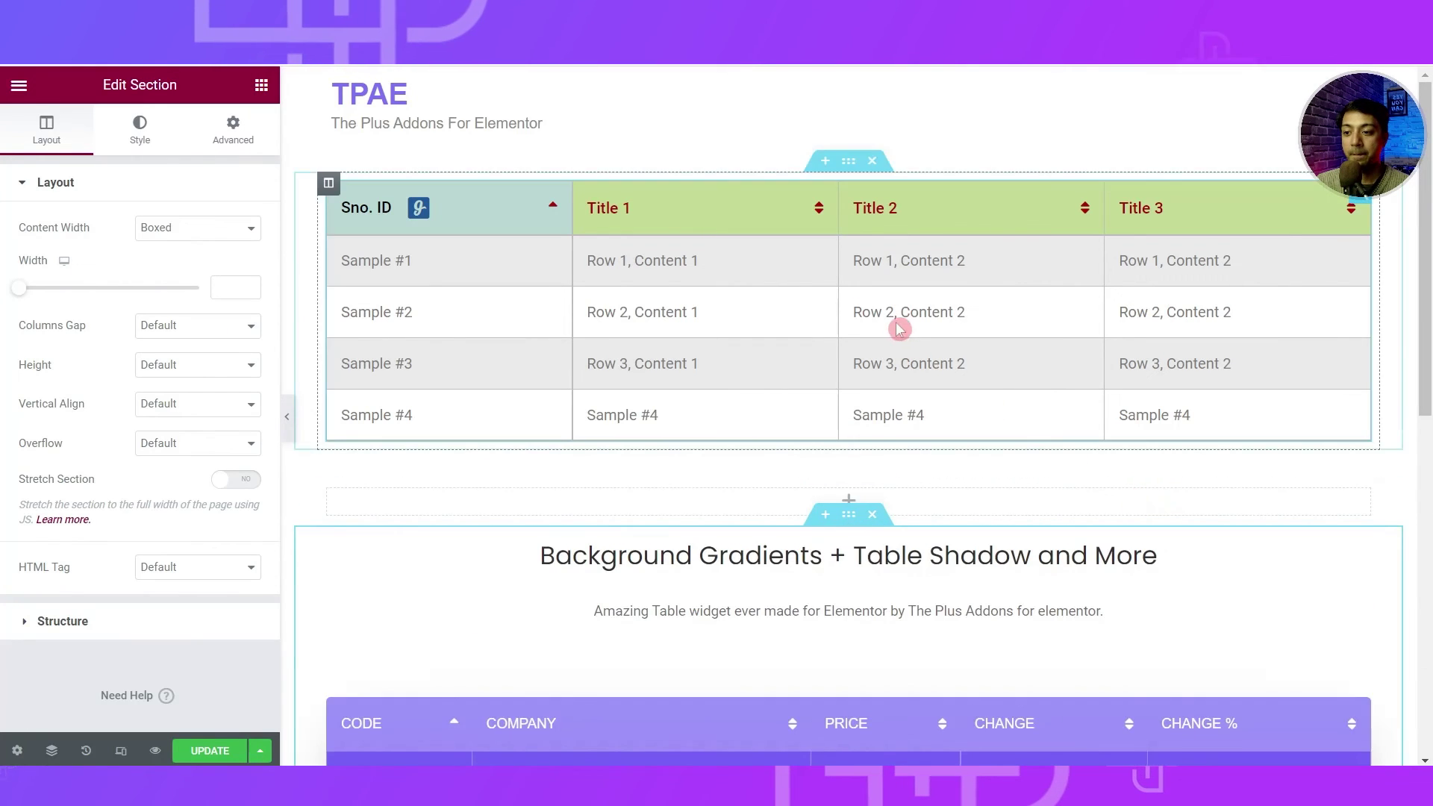
# Step: Examine the pasted gradient table and the further table variations on The Plus Addons demo page
pyautogui.scroll(-5, 900, 329)
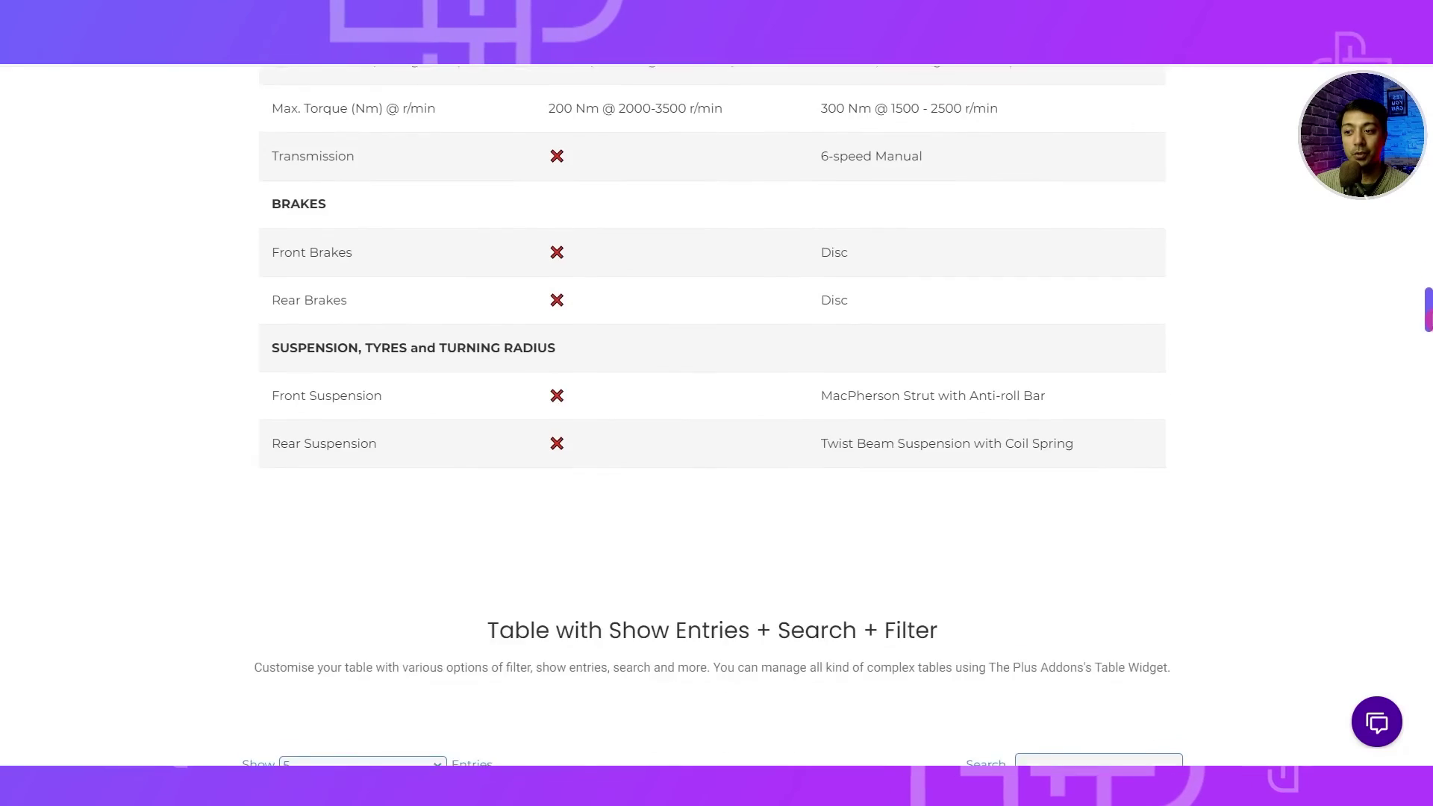
pyautogui.scroll(-10, 713, 403)
pyautogui.moveTo(1428, 353); pyautogui.dragTo(1428, 422)
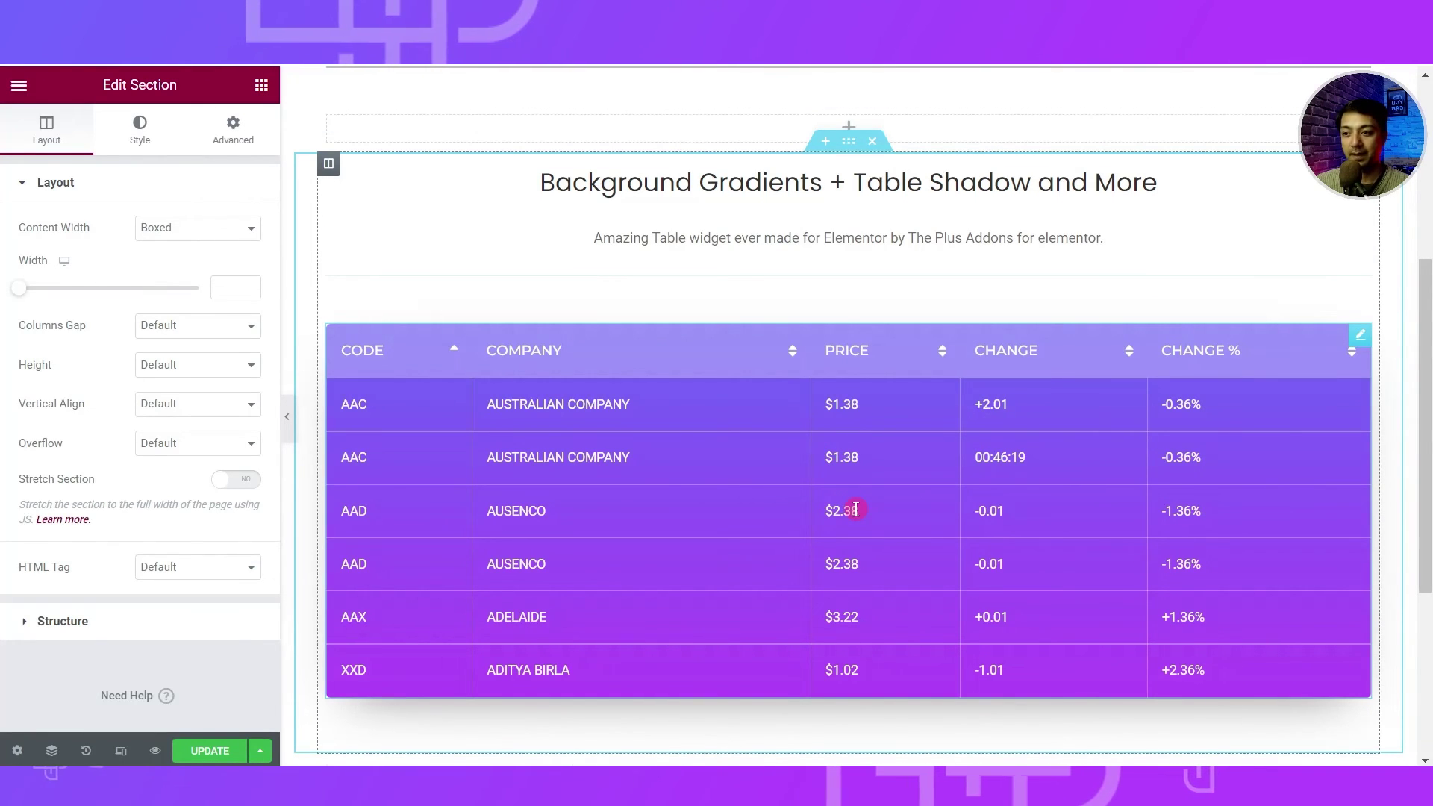
# Step: Clear the text of the CODE header cell in the pasted gradient table and update the page
pyautogui.scroll(-1, 856, 509)
pyautogui.click(556, 311)
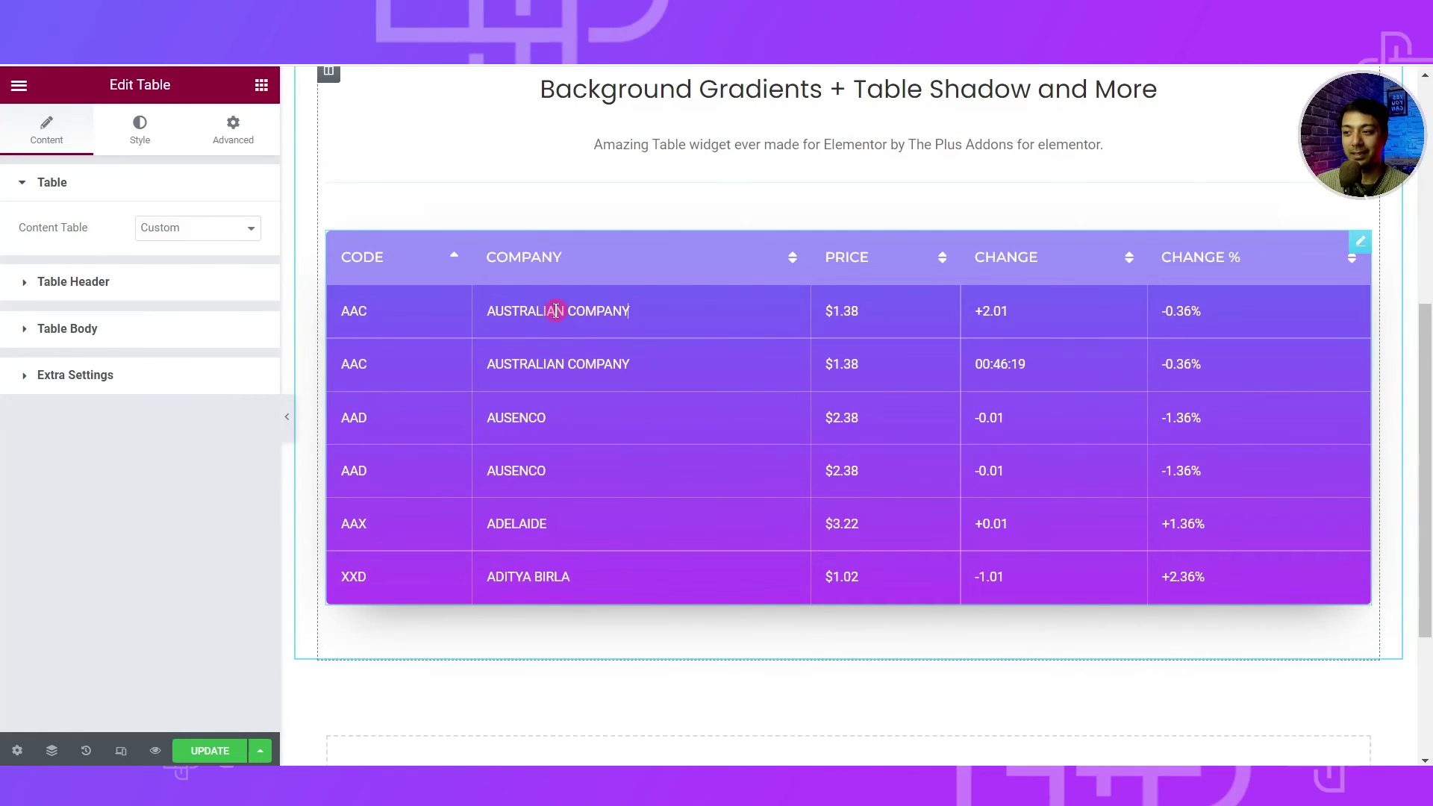
pyautogui.click(43, 291)
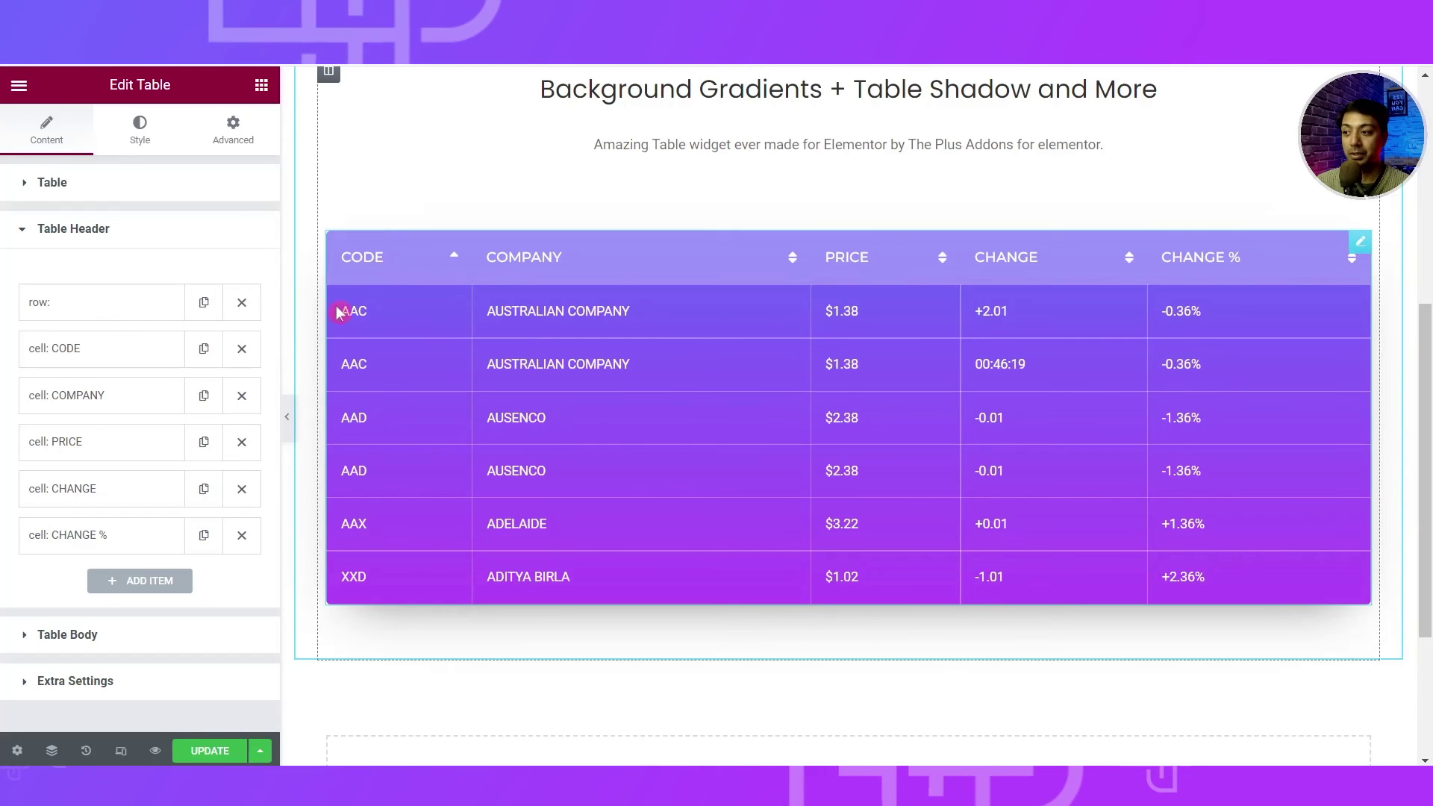
pyautogui.click(71, 351)
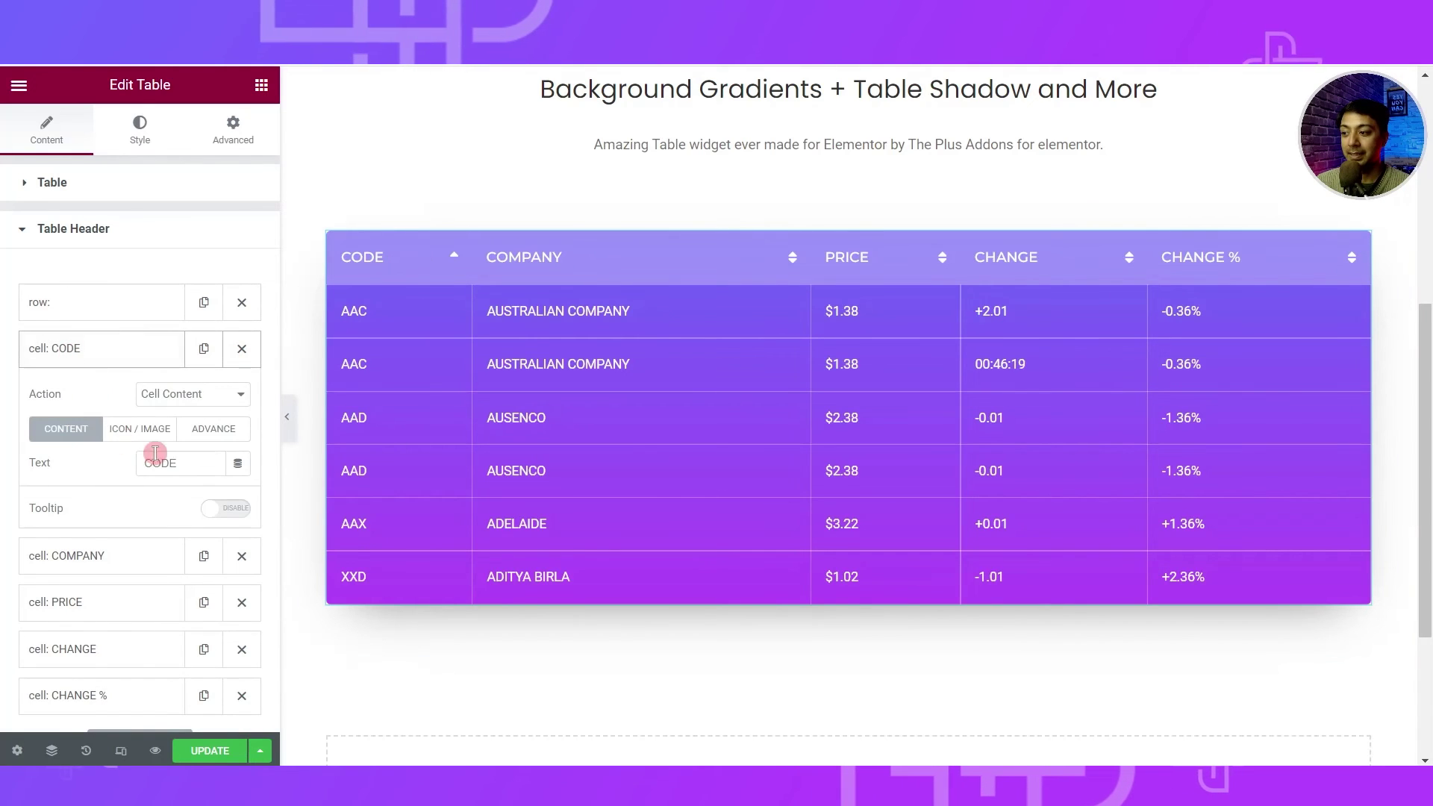
pyautogui.press('BackSpace')
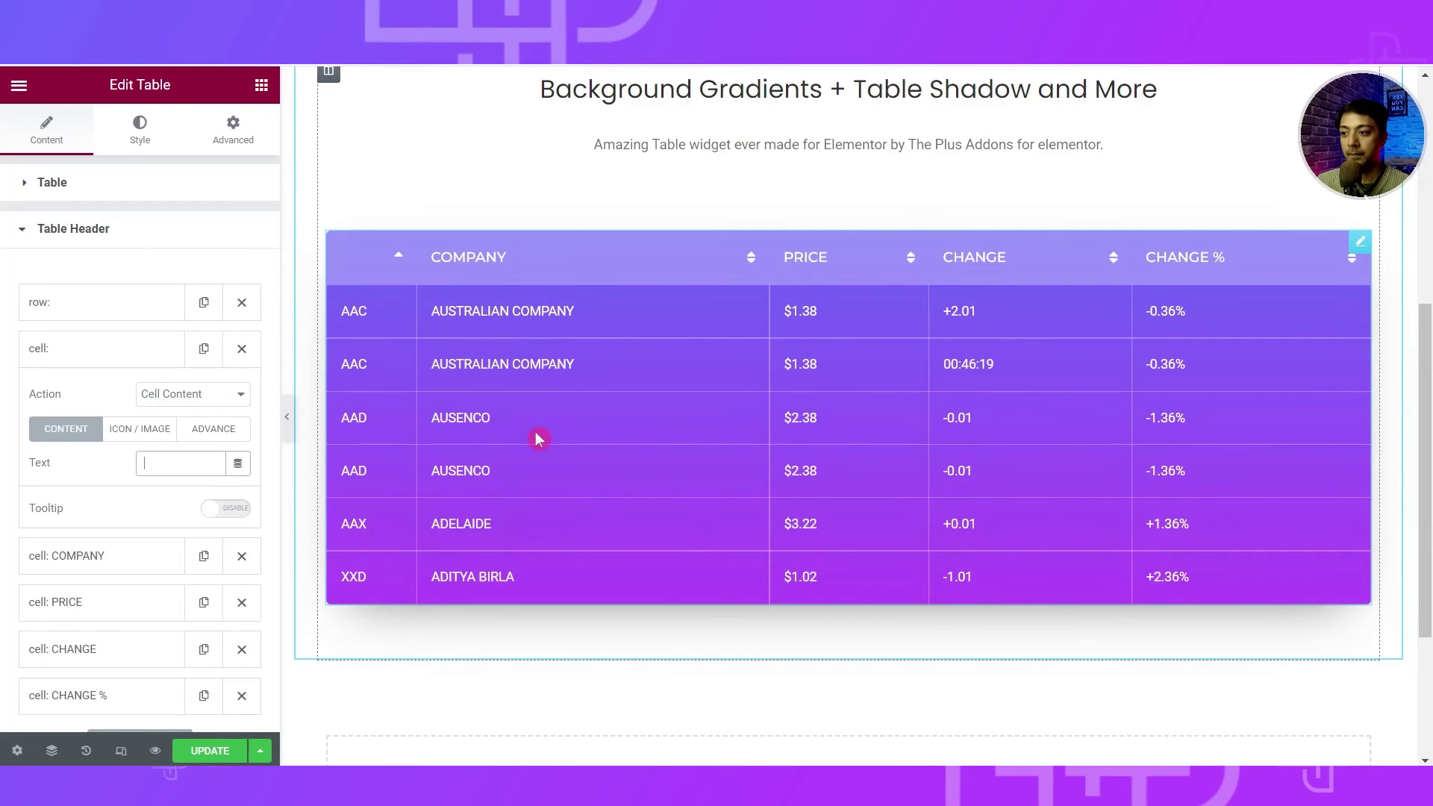
pyautogui.click(241, 750)
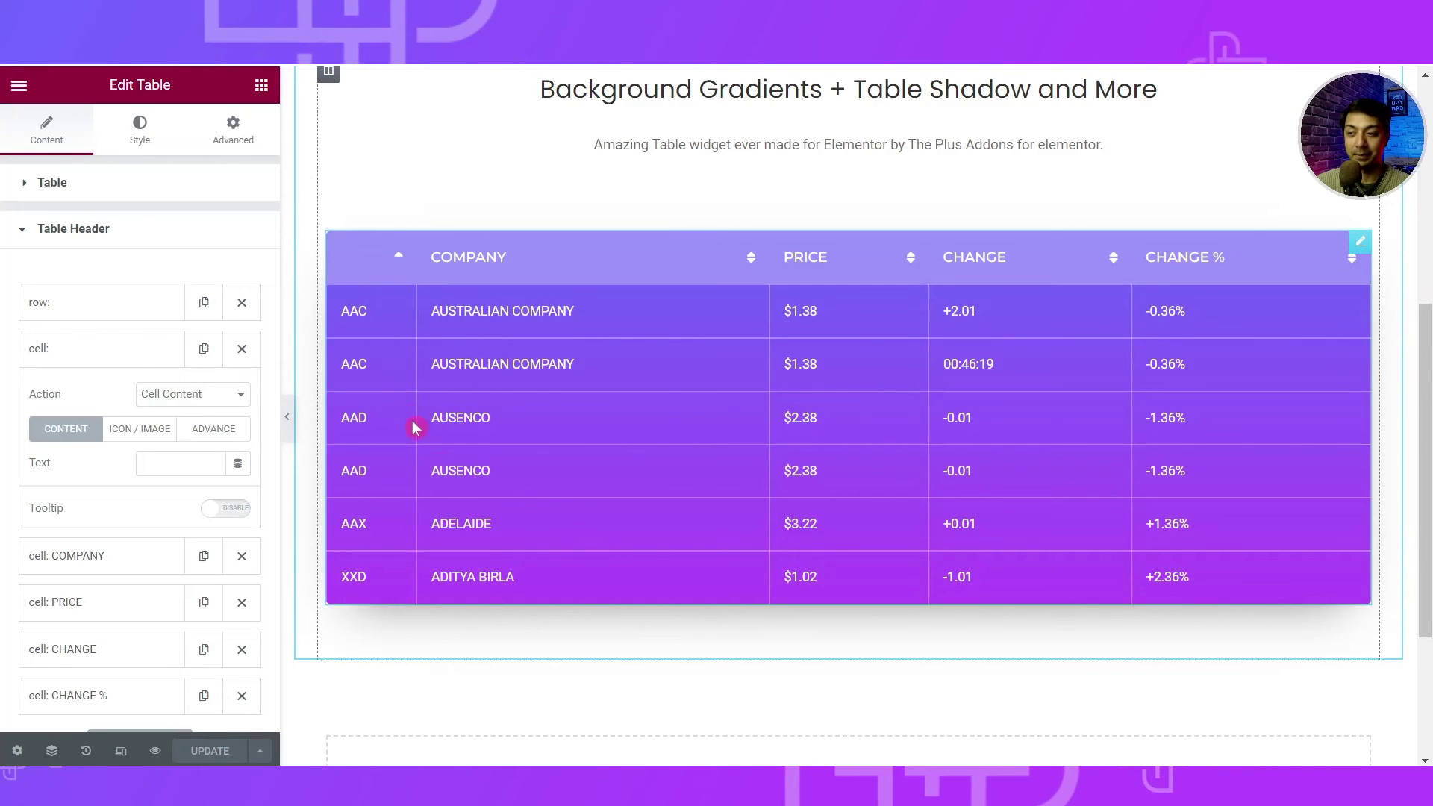
# Step: Review the gradient table's body items and the Tesla comparison table on the demo page
pyautogui.click(65, 238)
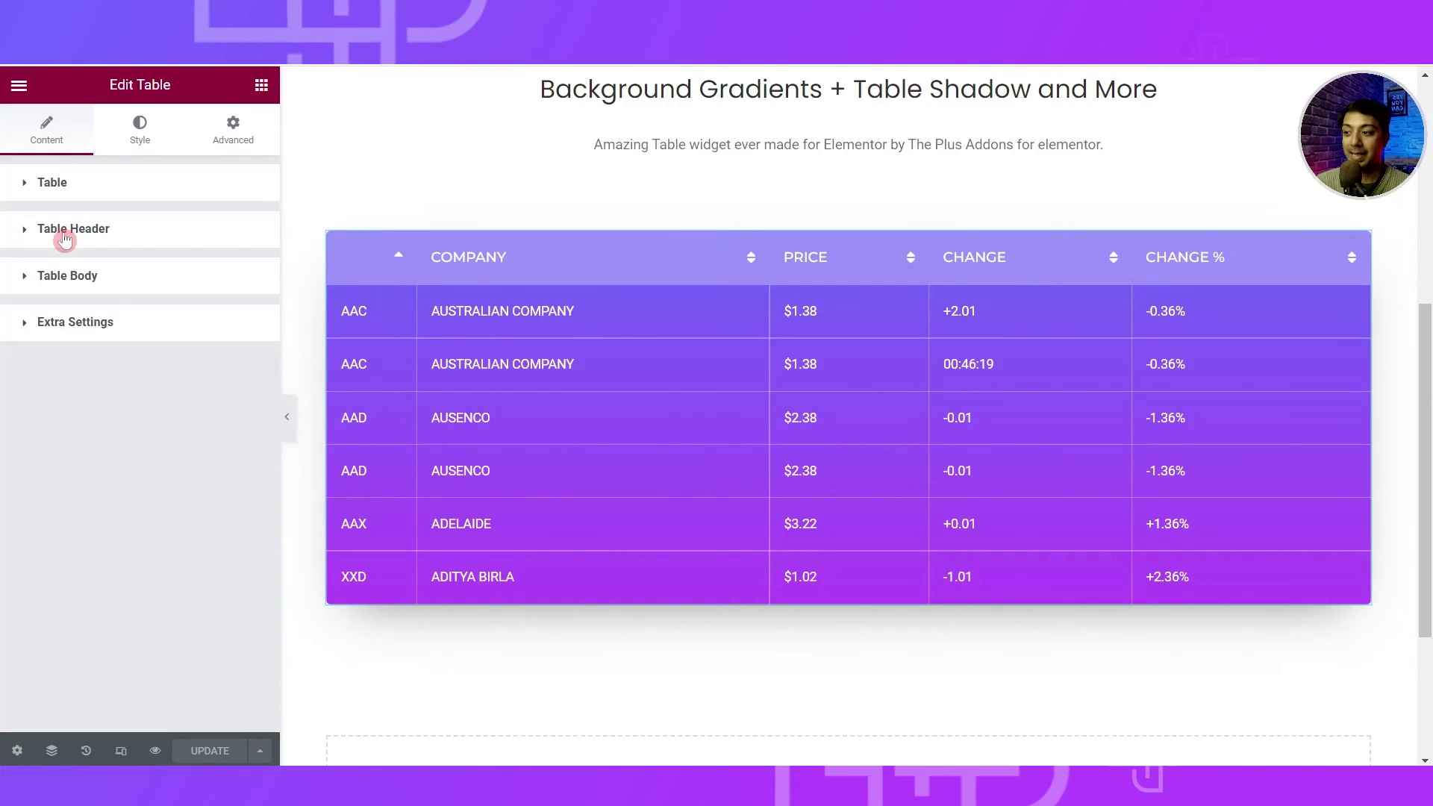
pyautogui.click(22, 280)
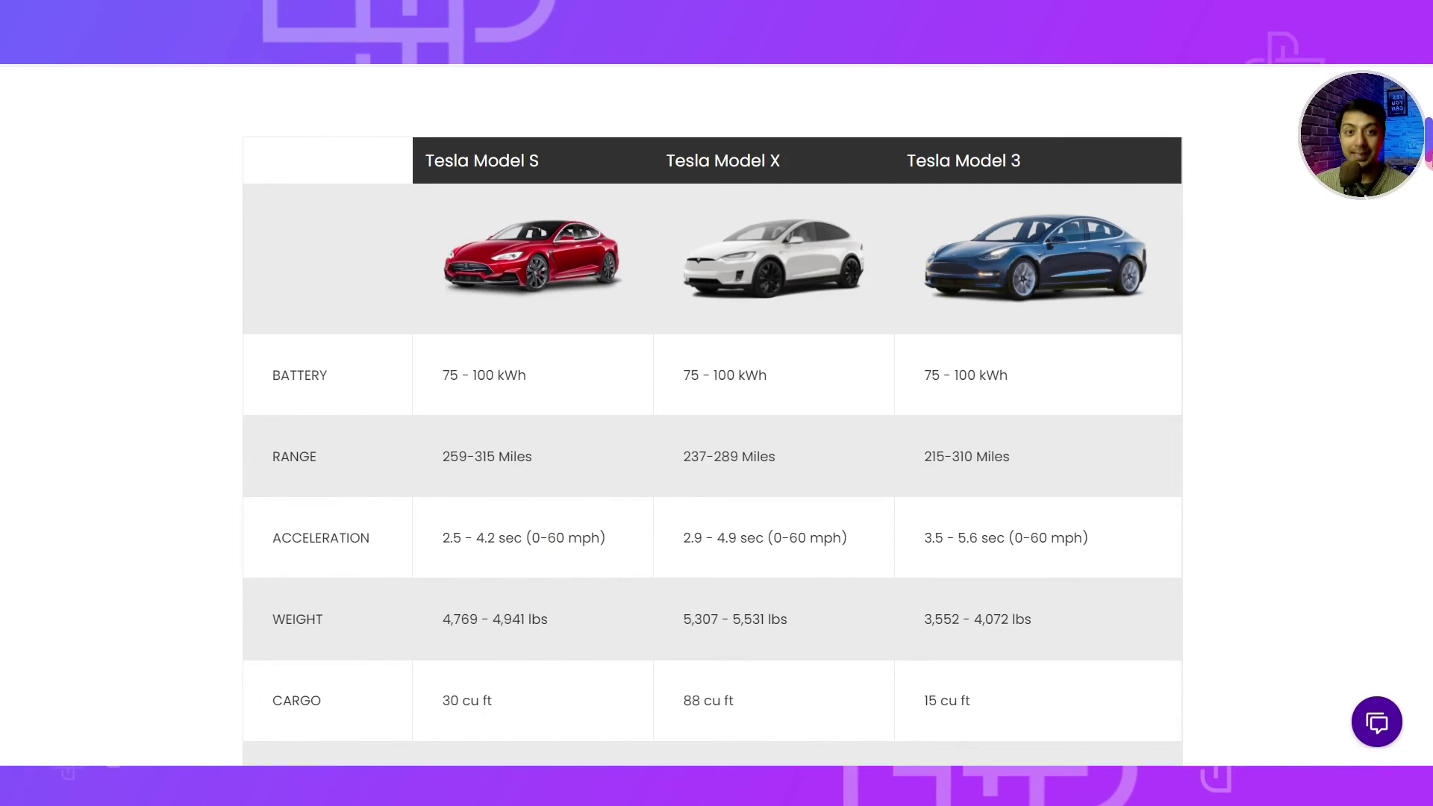
pyautogui.scroll(-15, 713, 448)
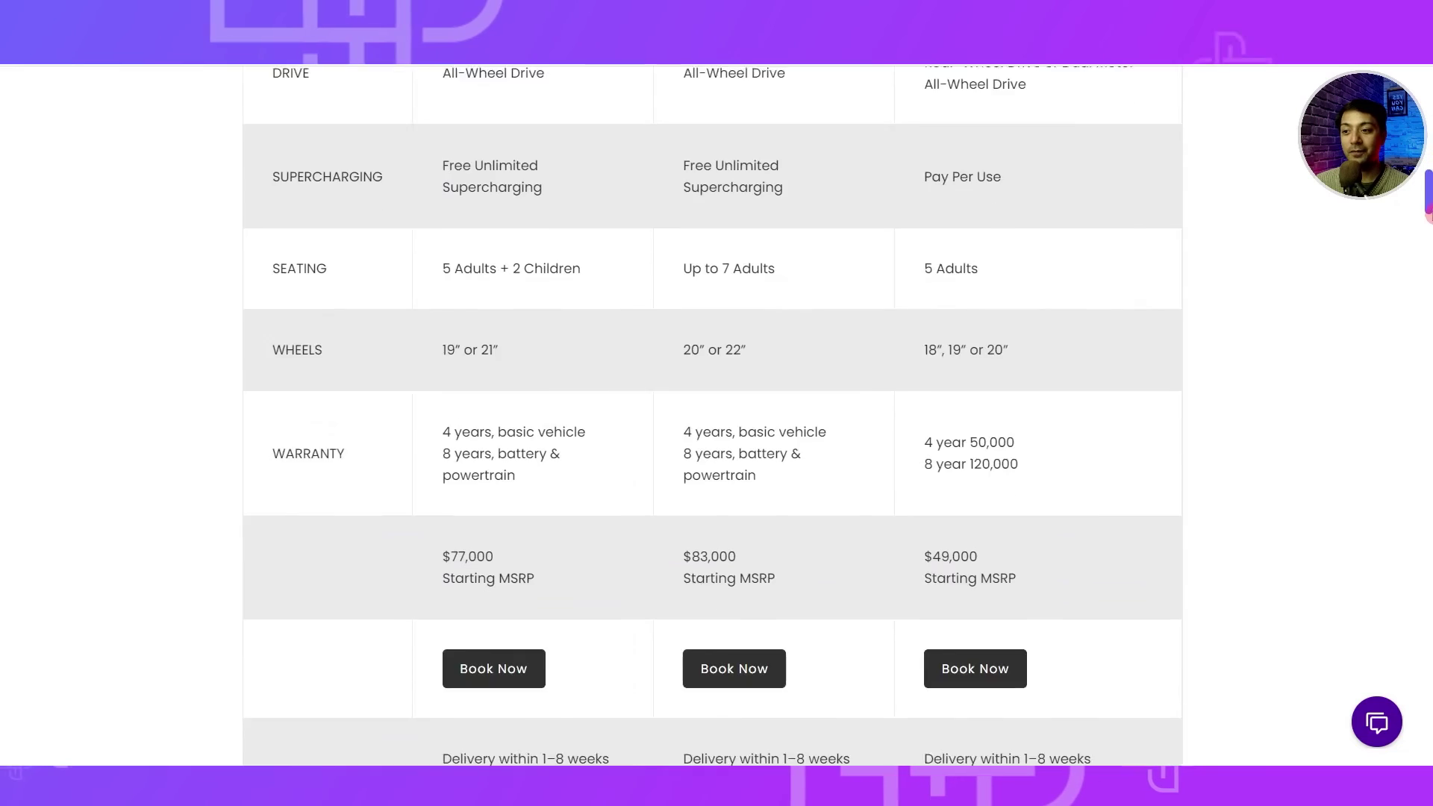
pyautogui.scroll(-2, 713, 448)
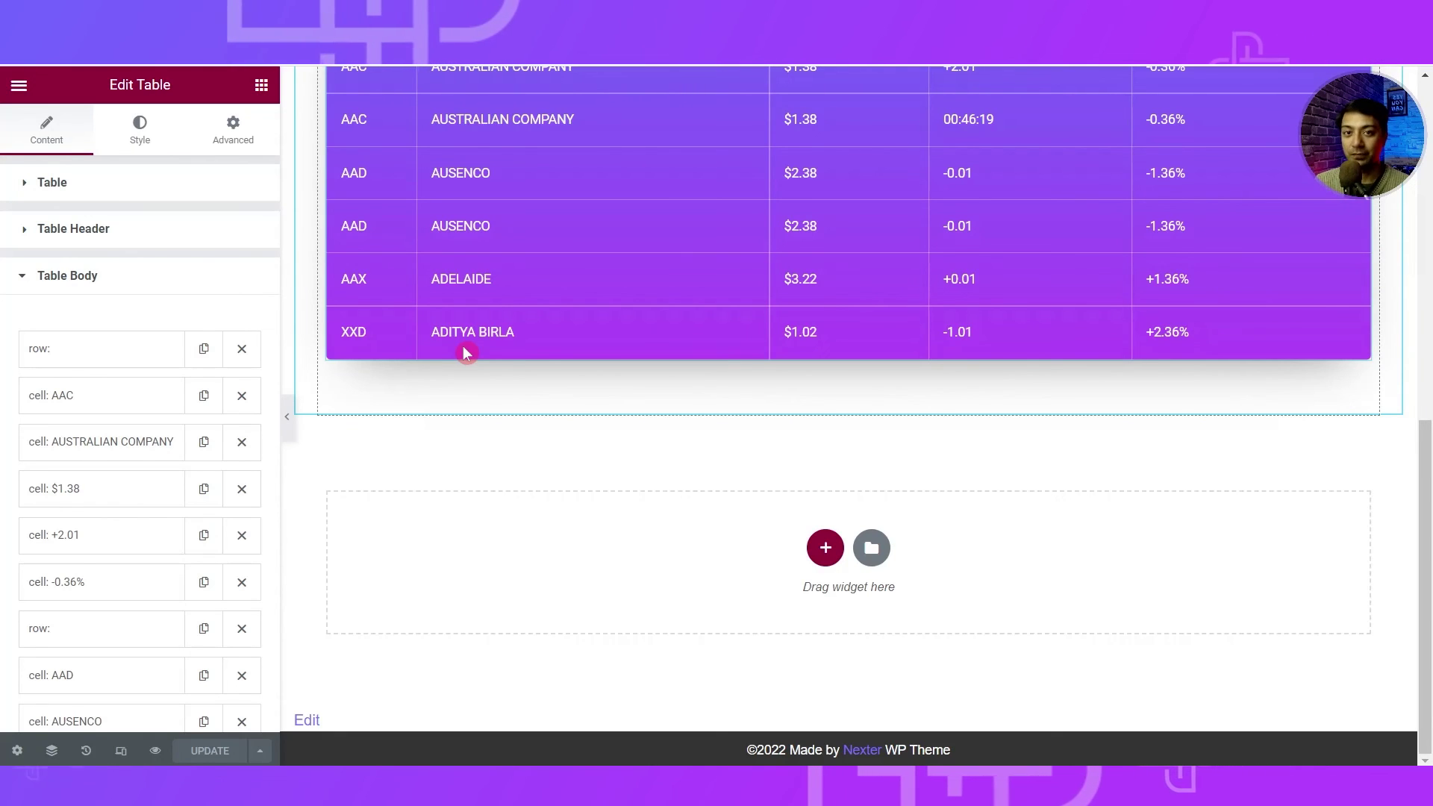
# Step: Place The Plus Addons Table widget in an empty section and set its Content Table source to CSV File
pyautogui.click(827, 553)
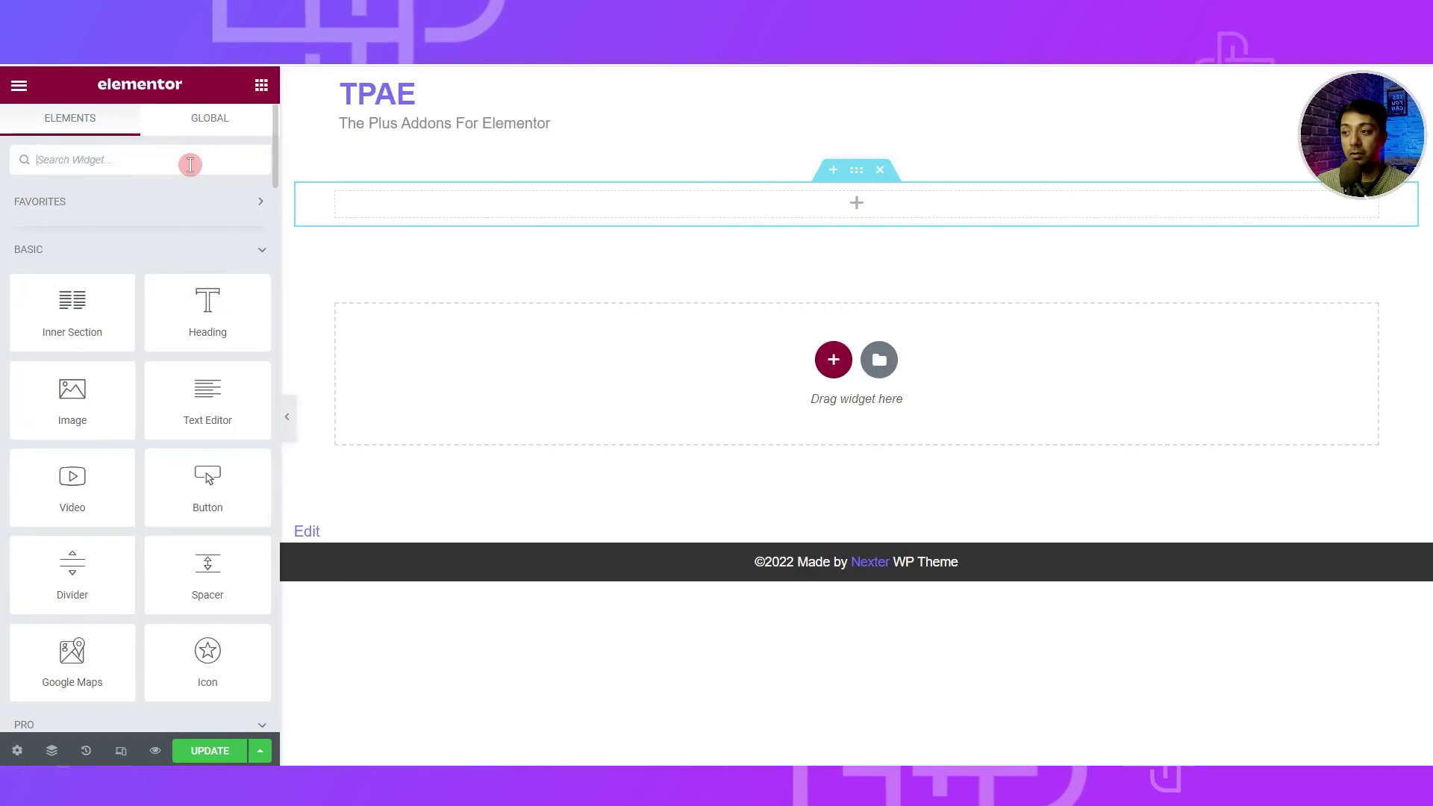
pyautogui.write('table')
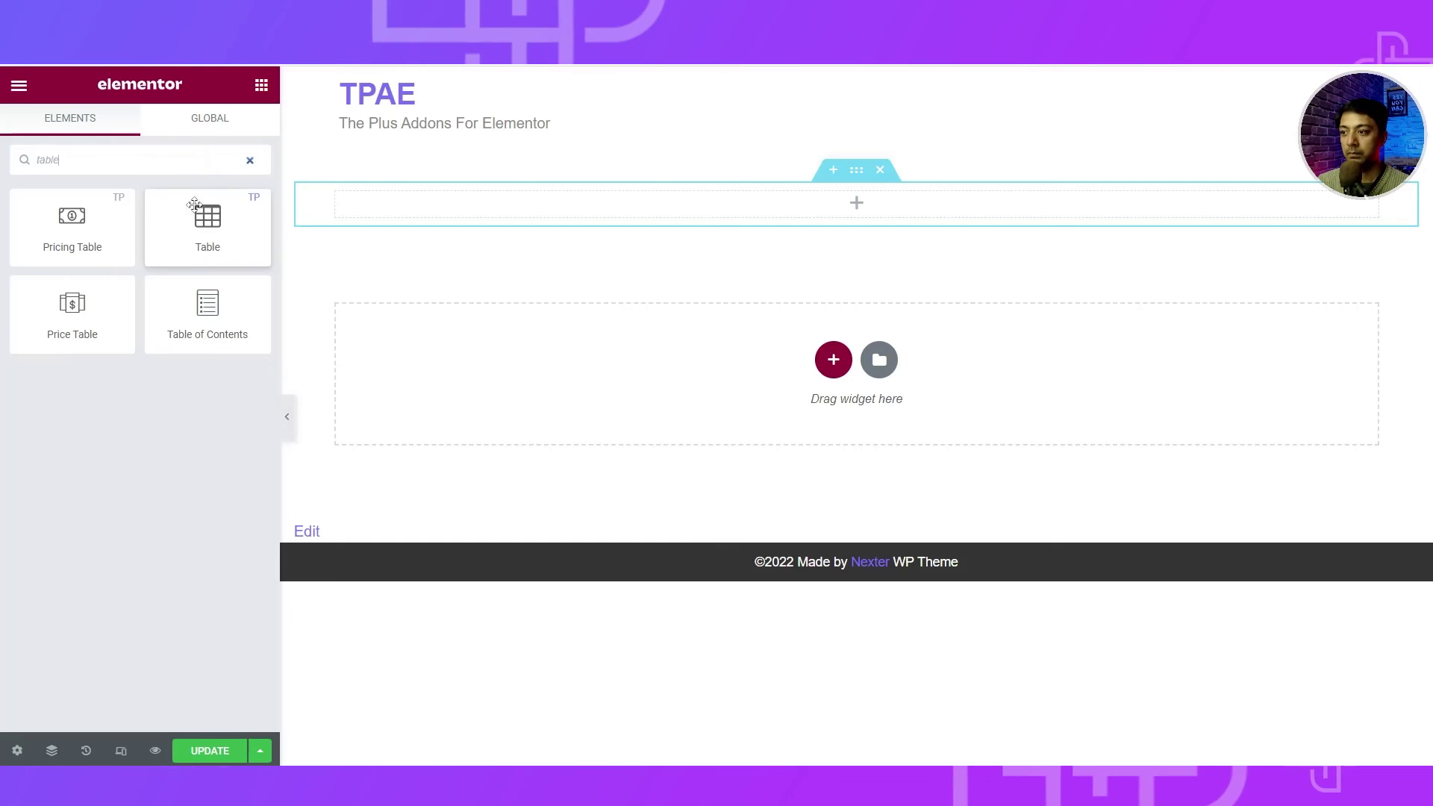
pyautogui.moveTo(196, 221); pyautogui.dragTo(493, 200)
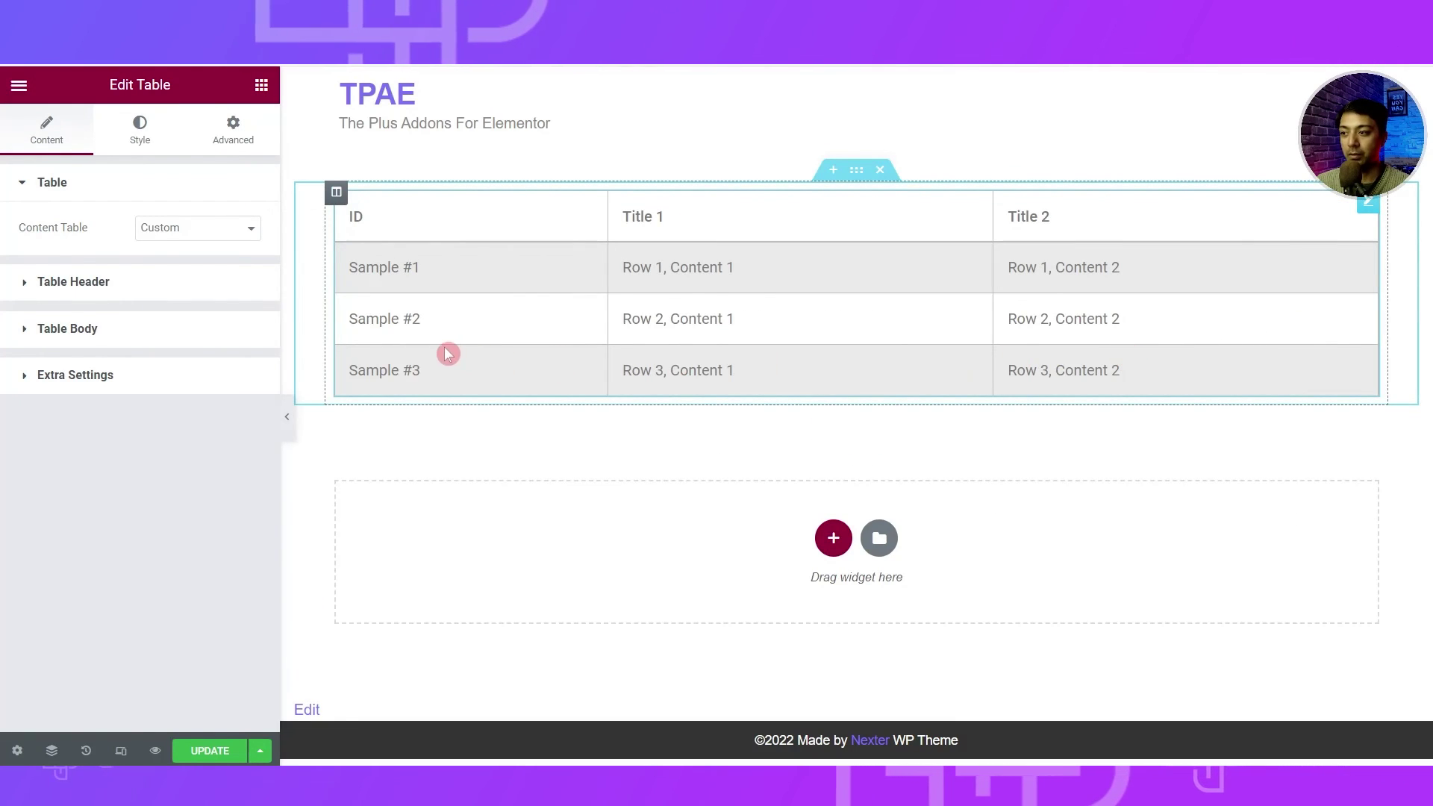
pyautogui.click(220, 231)
pyautogui.click(192, 263)
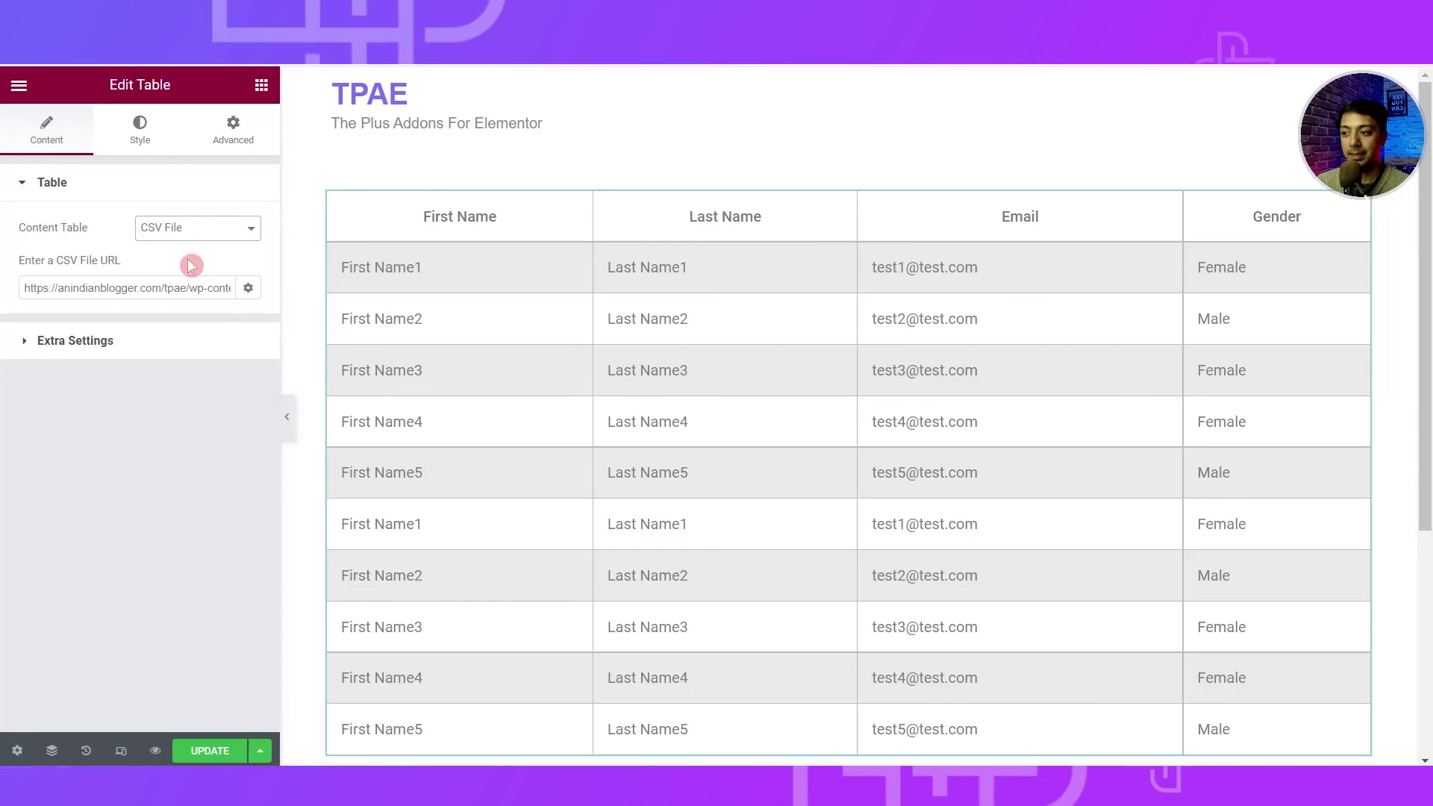
# Step: Open the widget's sample CSV file URL in a new browser tab and save the file as table.csv in the PlusAddons folder
pyautogui.moveTo(191, 287); pyautogui.dragTo(699, 379)
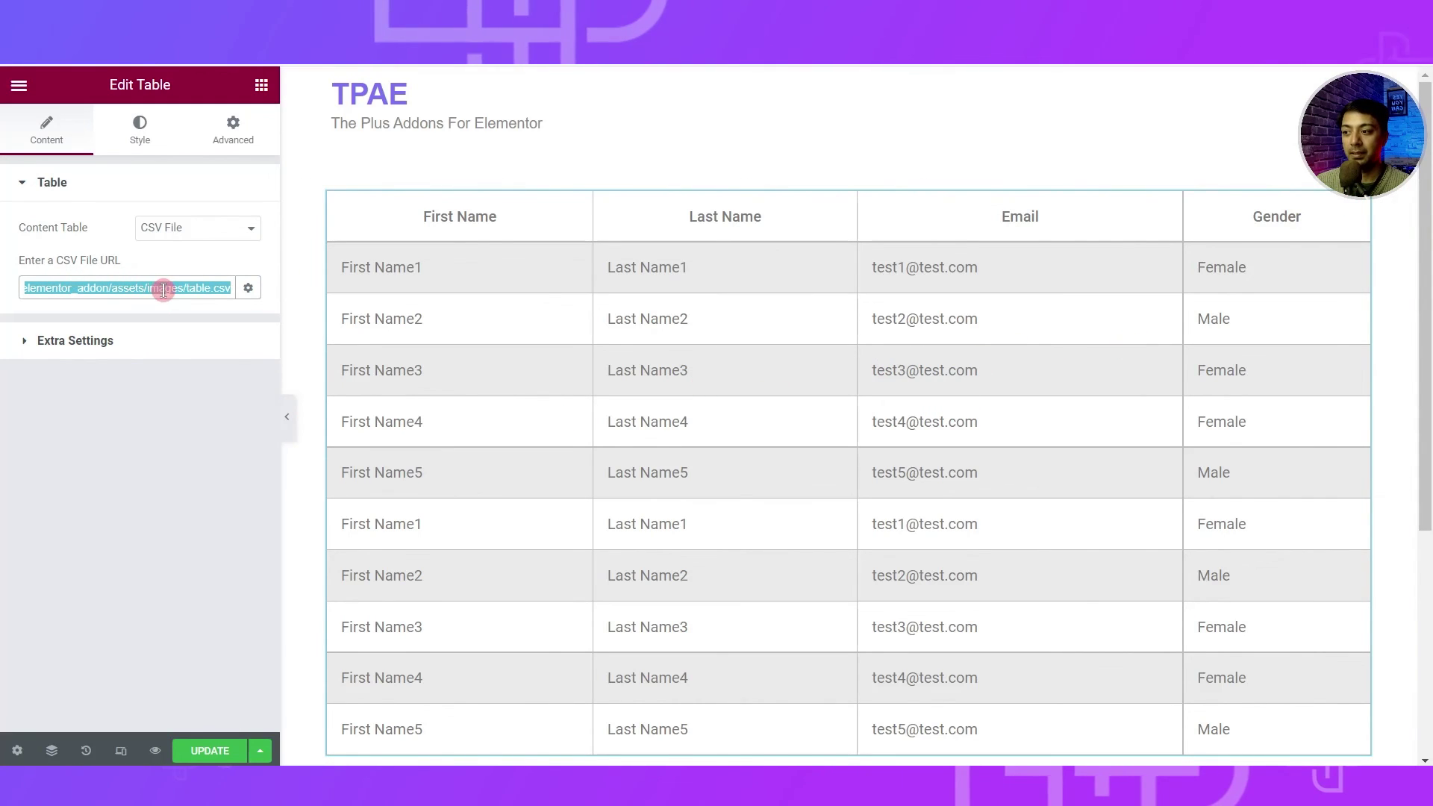
pyautogui.hotkey('ctrl', 'a')
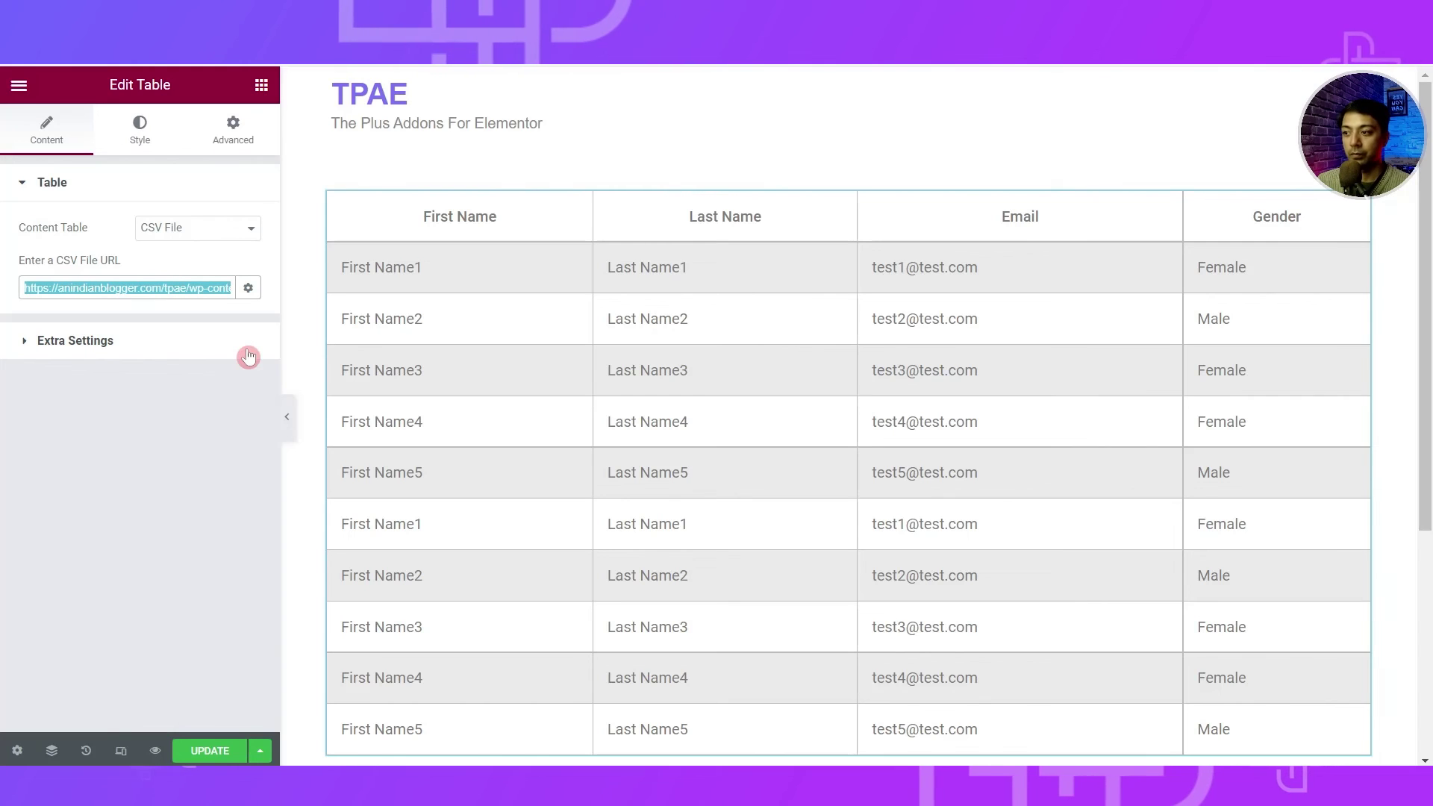
pyautogui.hotkey('ctrl', 'c')
pyautogui.hotkey('ctrl', 't')
pyautogui.hotkey('ctrl', 'v')
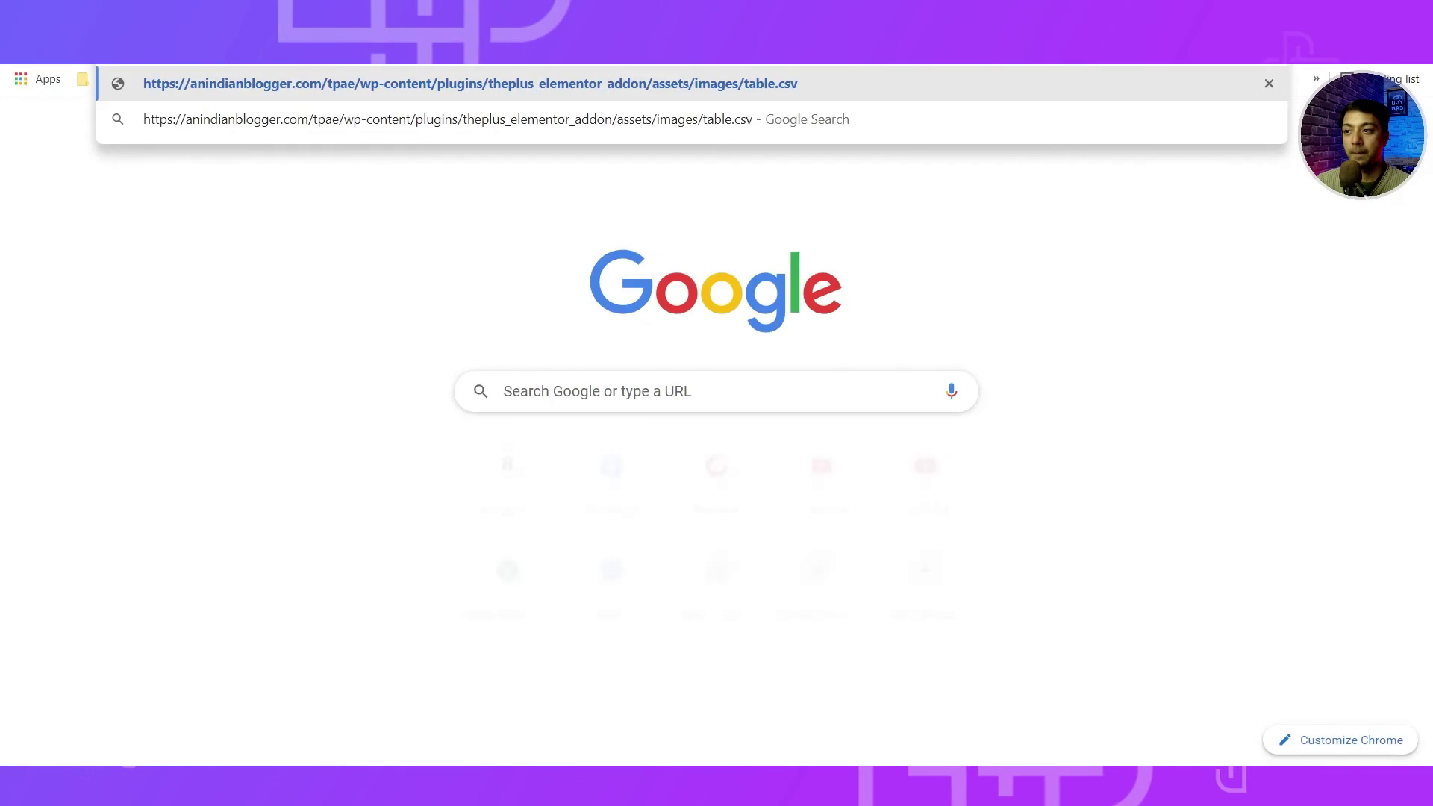
pyautogui.press('Return')
pyautogui.hotkey('ctrl', 's')
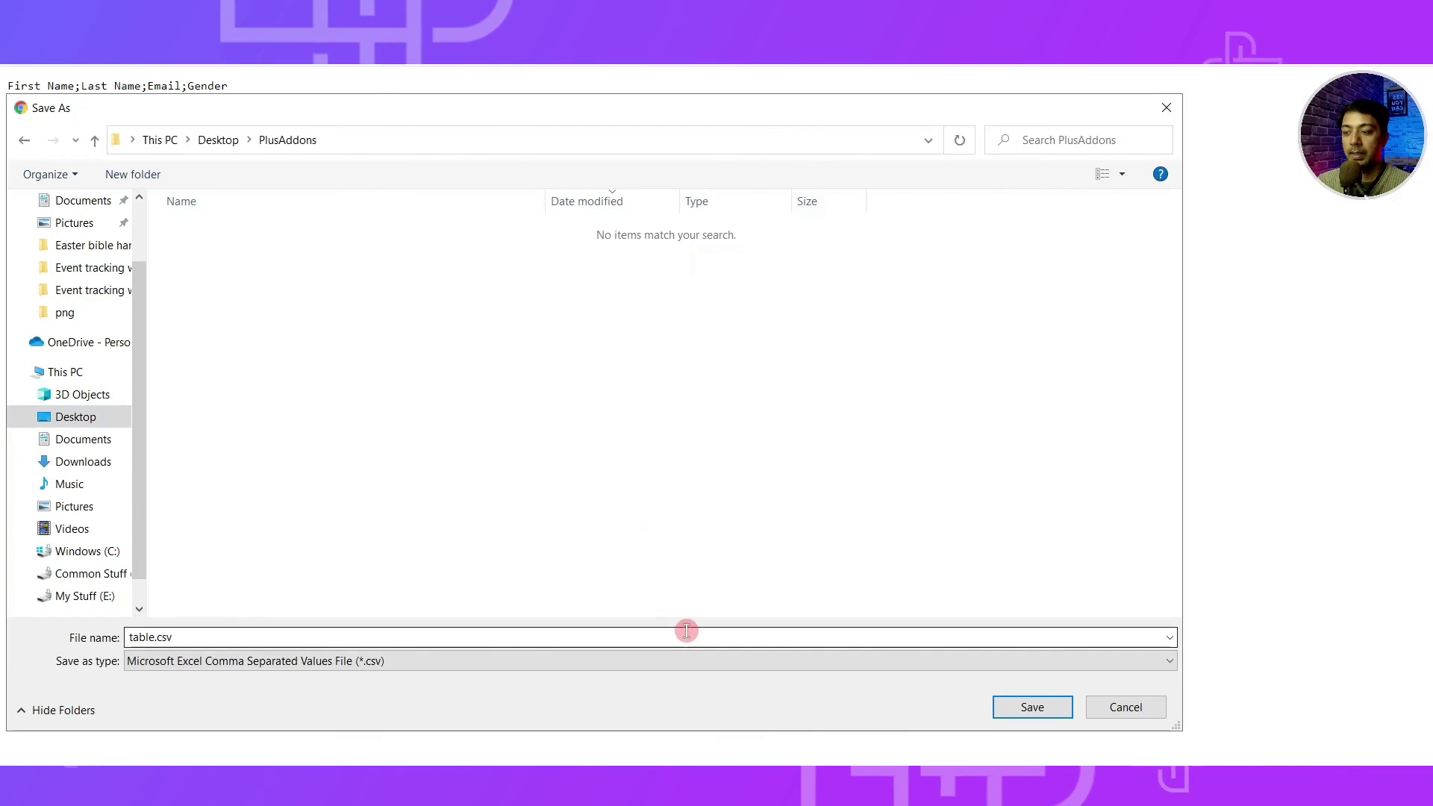
pyautogui.click(1013, 707)
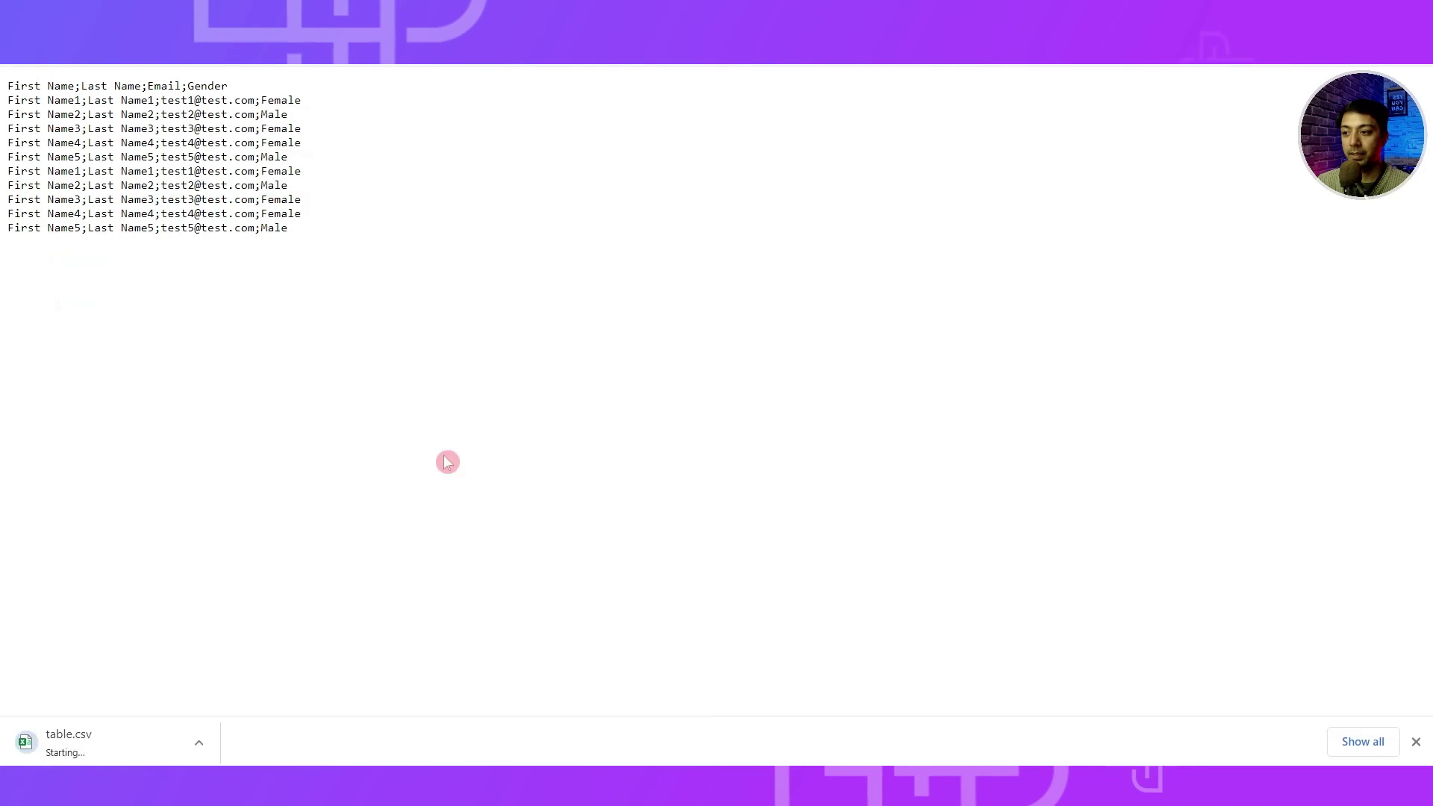
# Step: Open the downloaded table.csv in Excel and change First Name1 in cell A2 to First Name0
pyautogui.click(29, 742)
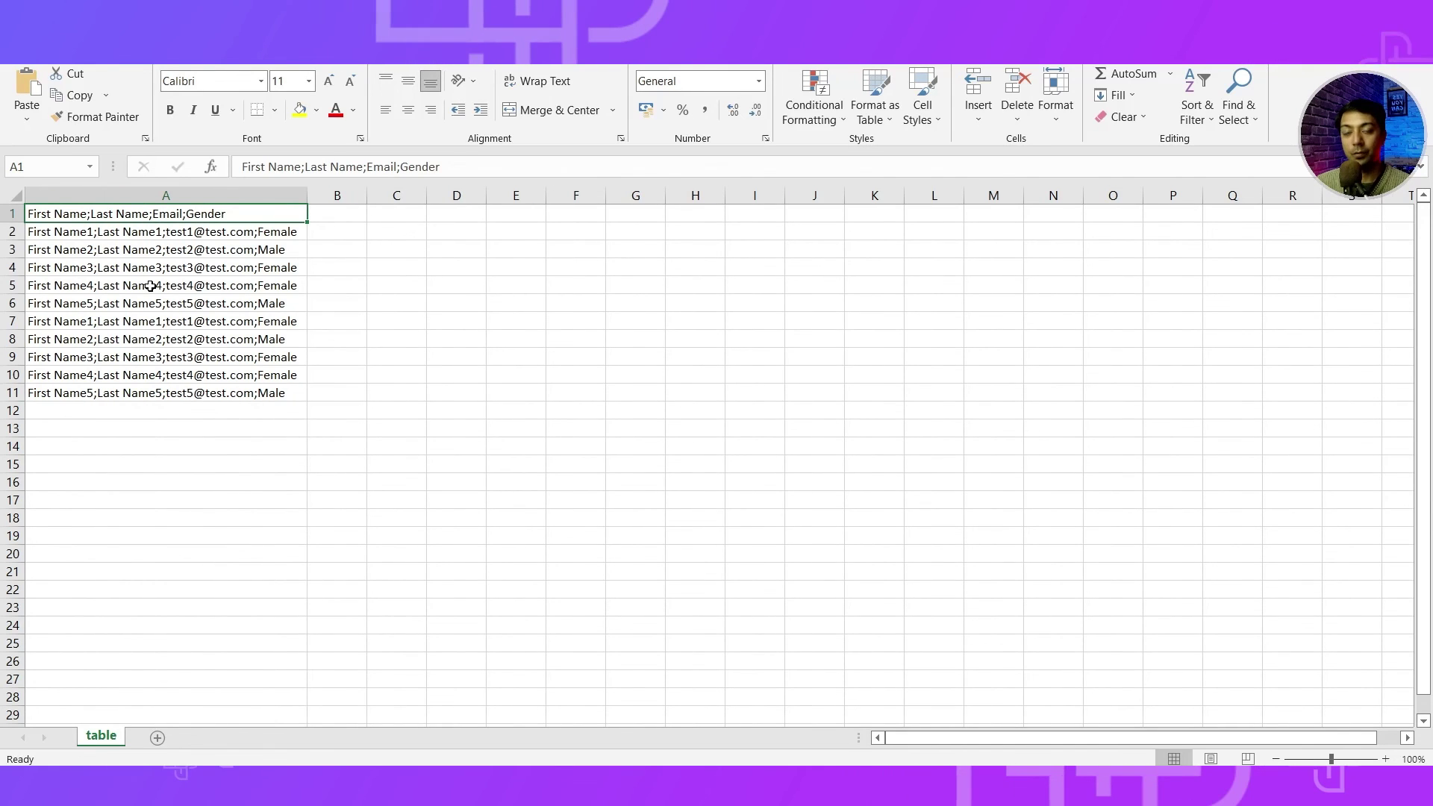
pyautogui.doubleClick(62, 231)
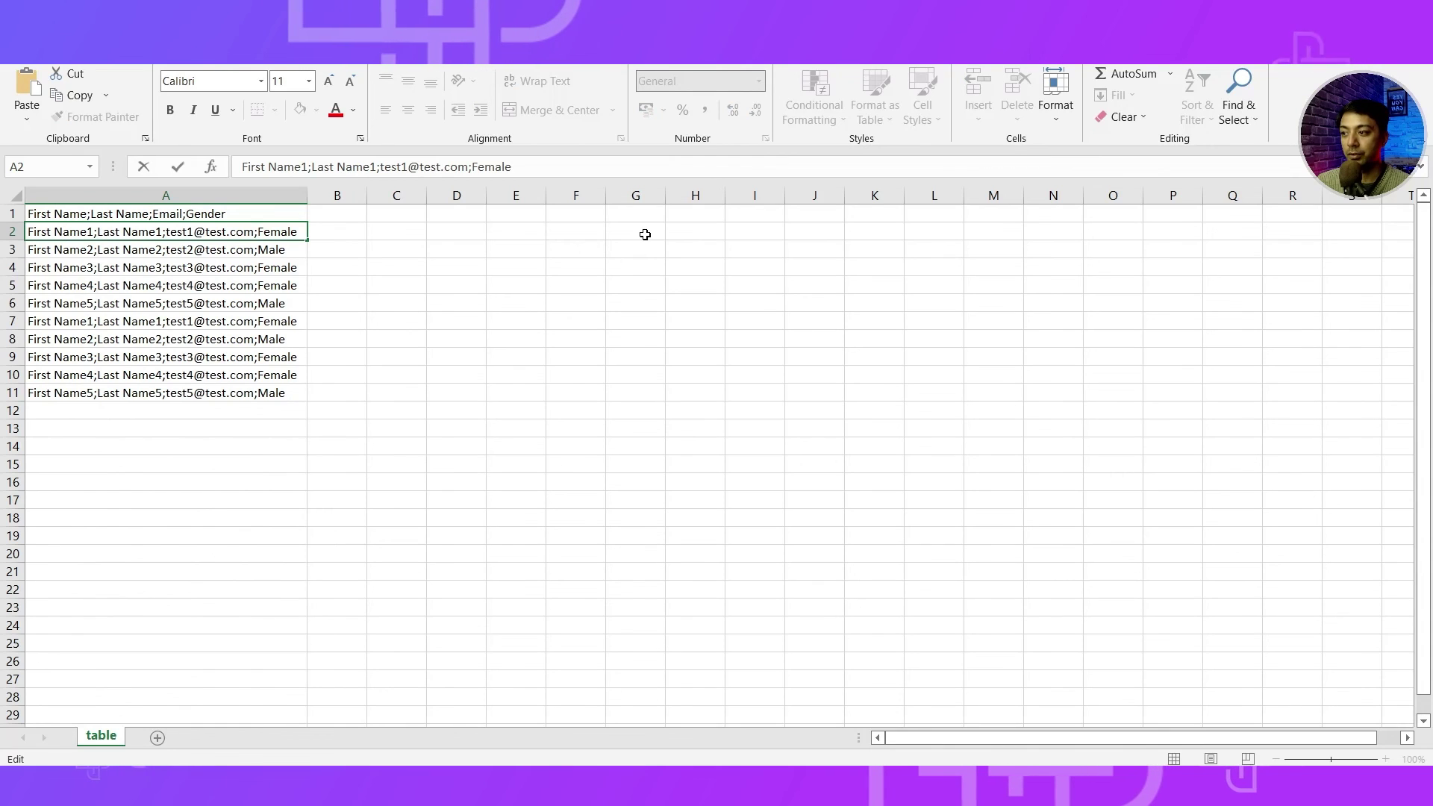
pyautogui.press('Right')
pyautogui.press('Right')
pyautogui.press('Right')
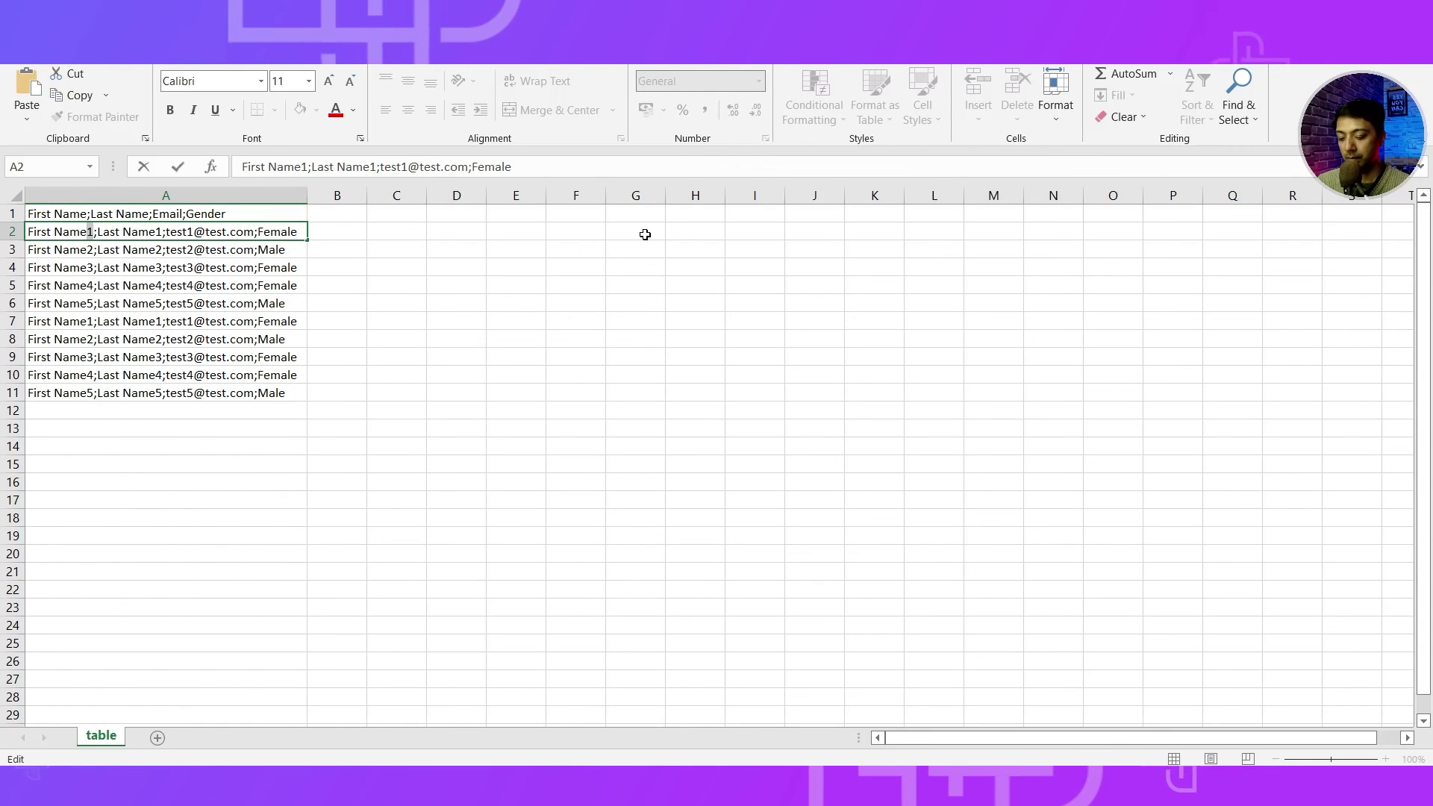
pyautogui.press('Delete')
pyautogui.write('0')
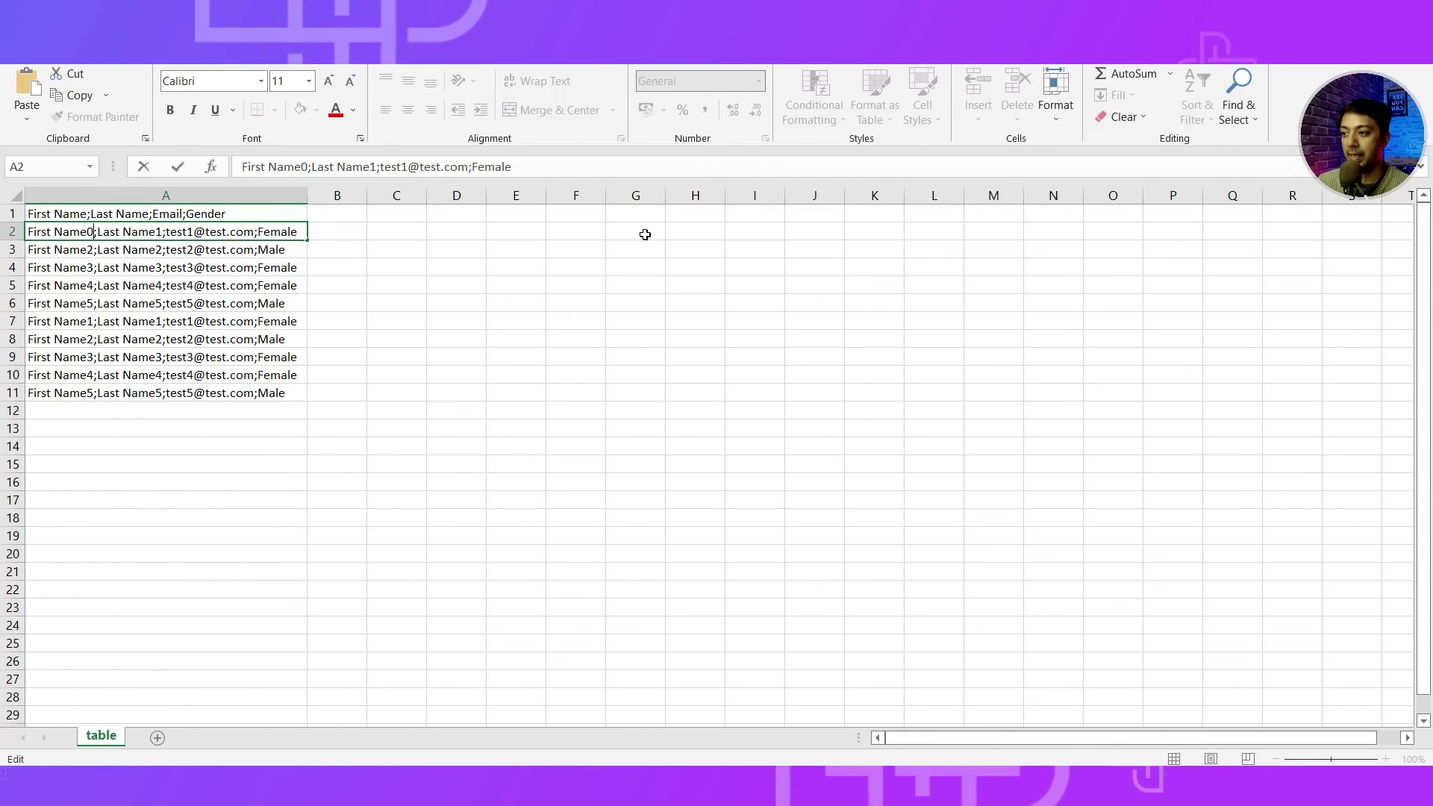
# Step: Change the last name in cell A2 to Last Name0 and the digit in its e-mail address to 0
pyautogui.press('Right')
pyautogui.press('Right')
pyautogui.press('Right')
pyautogui.press('Right')
pyautogui.press('Right')
pyautogui.press('Right')
pyautogui.press('Right')
pyautogui.press('Delete')
pyautogui.write('0')
pyautogui.press('Right')
pyautogui.press('Right')
pyautogui.press('Right')
pyautogui.press('Right')
pyautogui.press('Right')
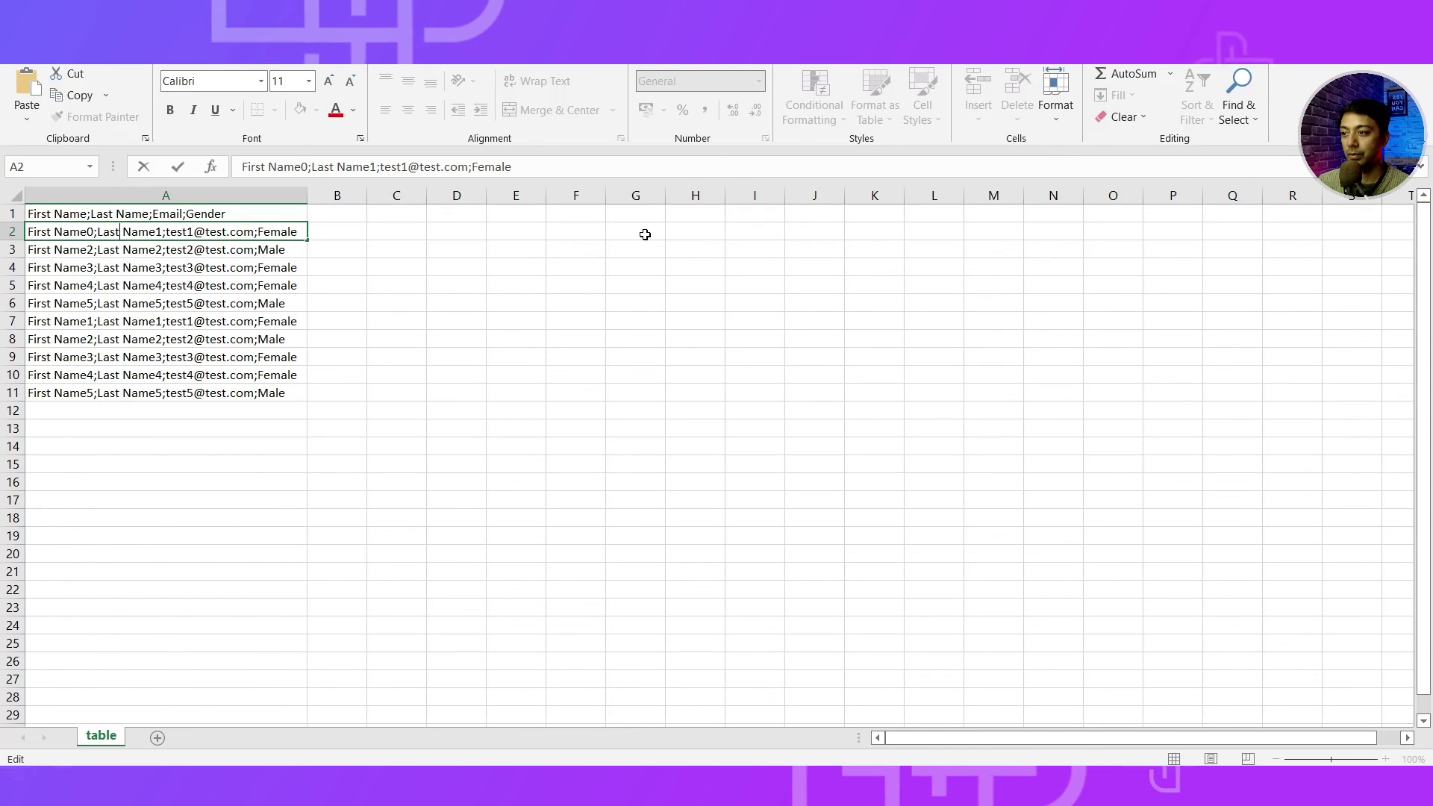
pyautogui.press('Delete')
pyautogui.write('0')
pyautogui.hotkey('ctrl', 'Return')
pyautogui.click(619, 298)
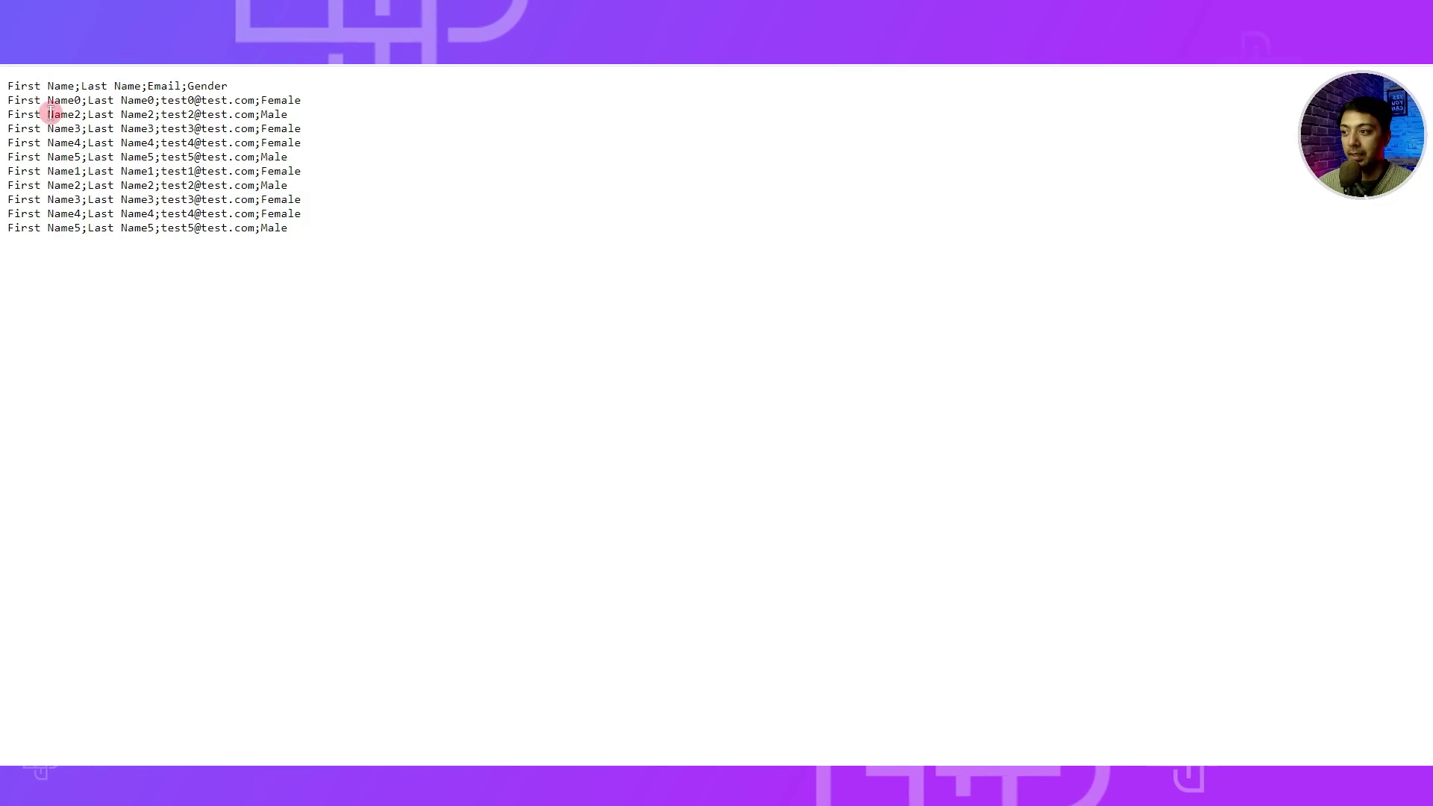
# Step: Check the edited first data row in the hosted CSV file and review the table loaded from table1.csv
pyautogui.moveTo(7, 100); pyautogui.dragTo(193, 103)
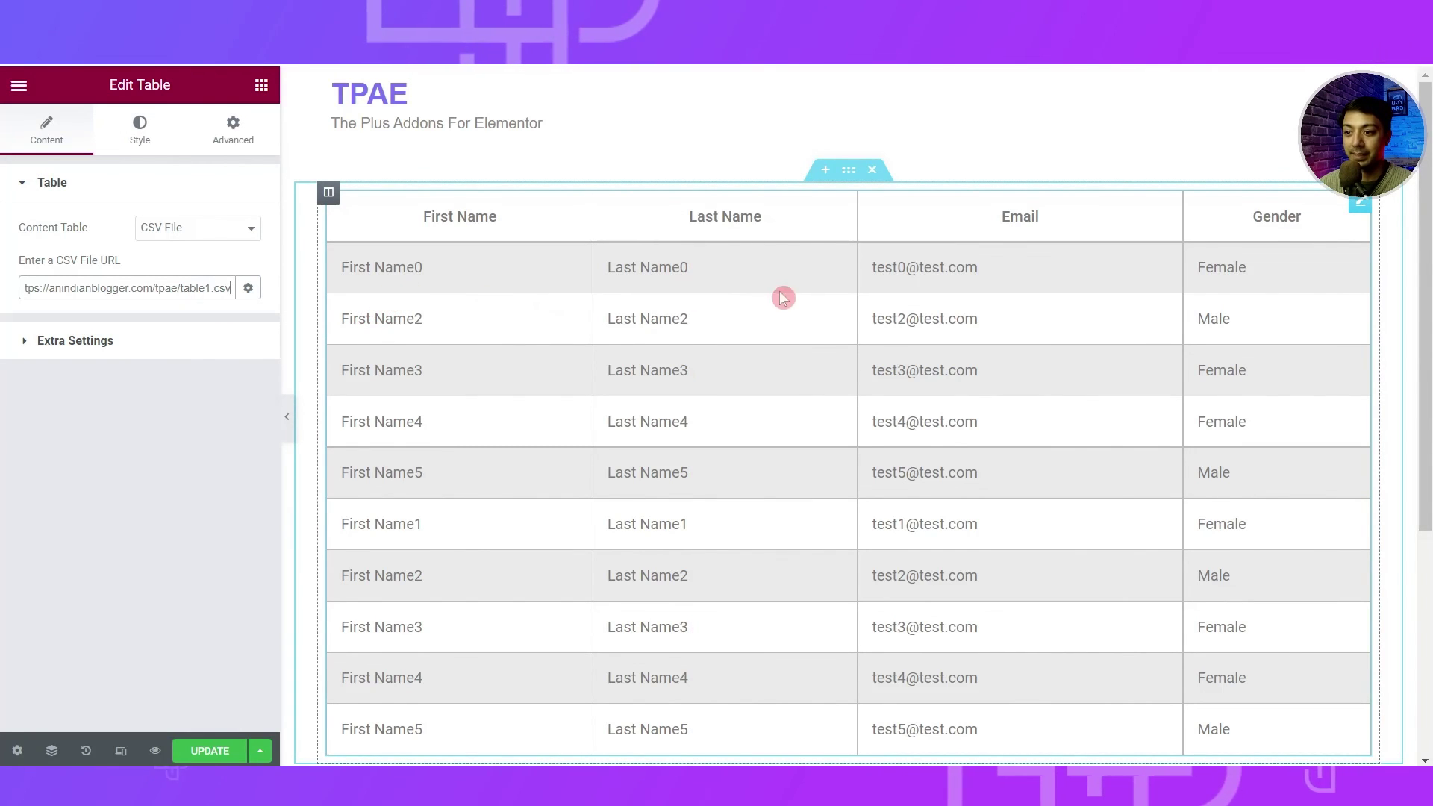
pyautogui.click(413, 288)
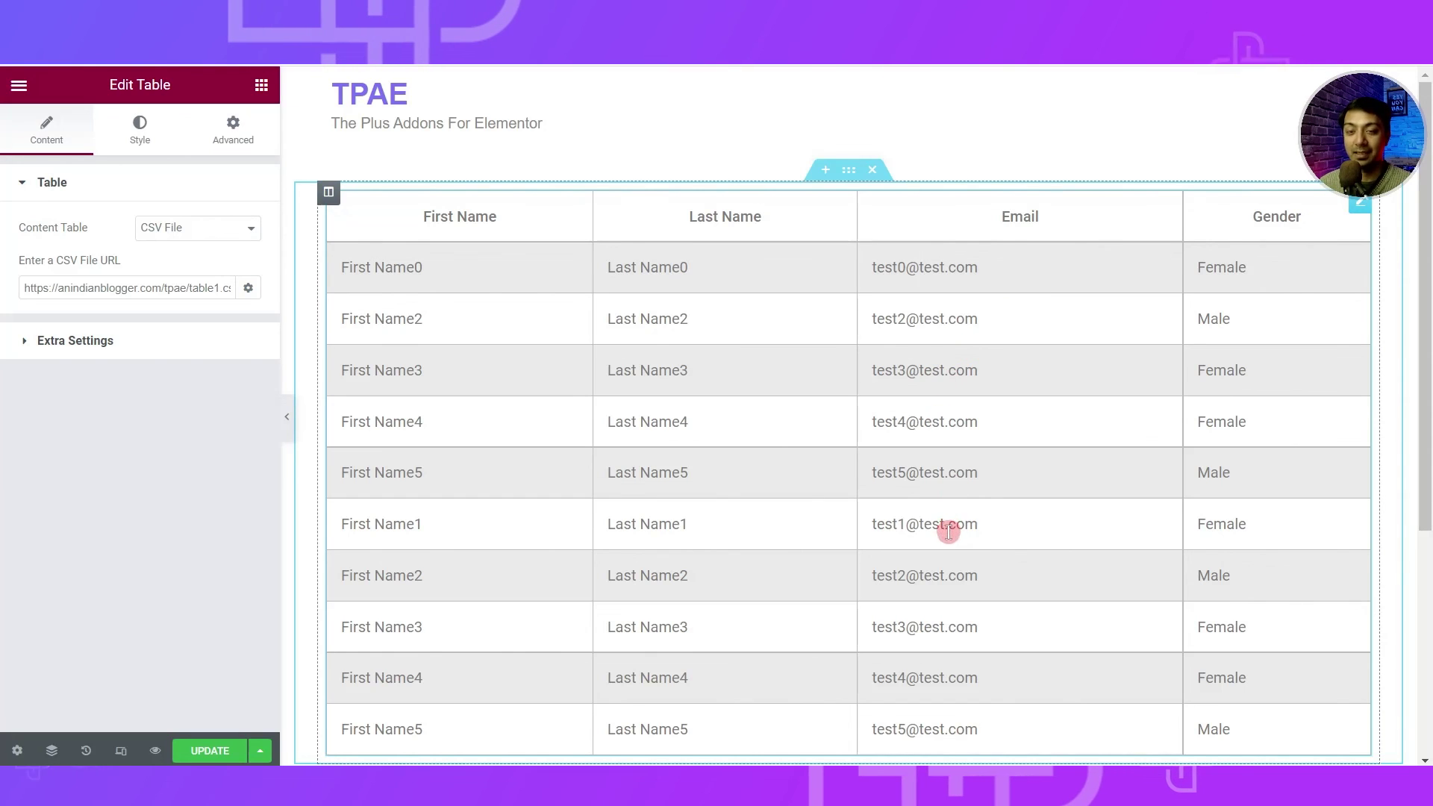
pyautogui.scroll(-5, 949, 532)
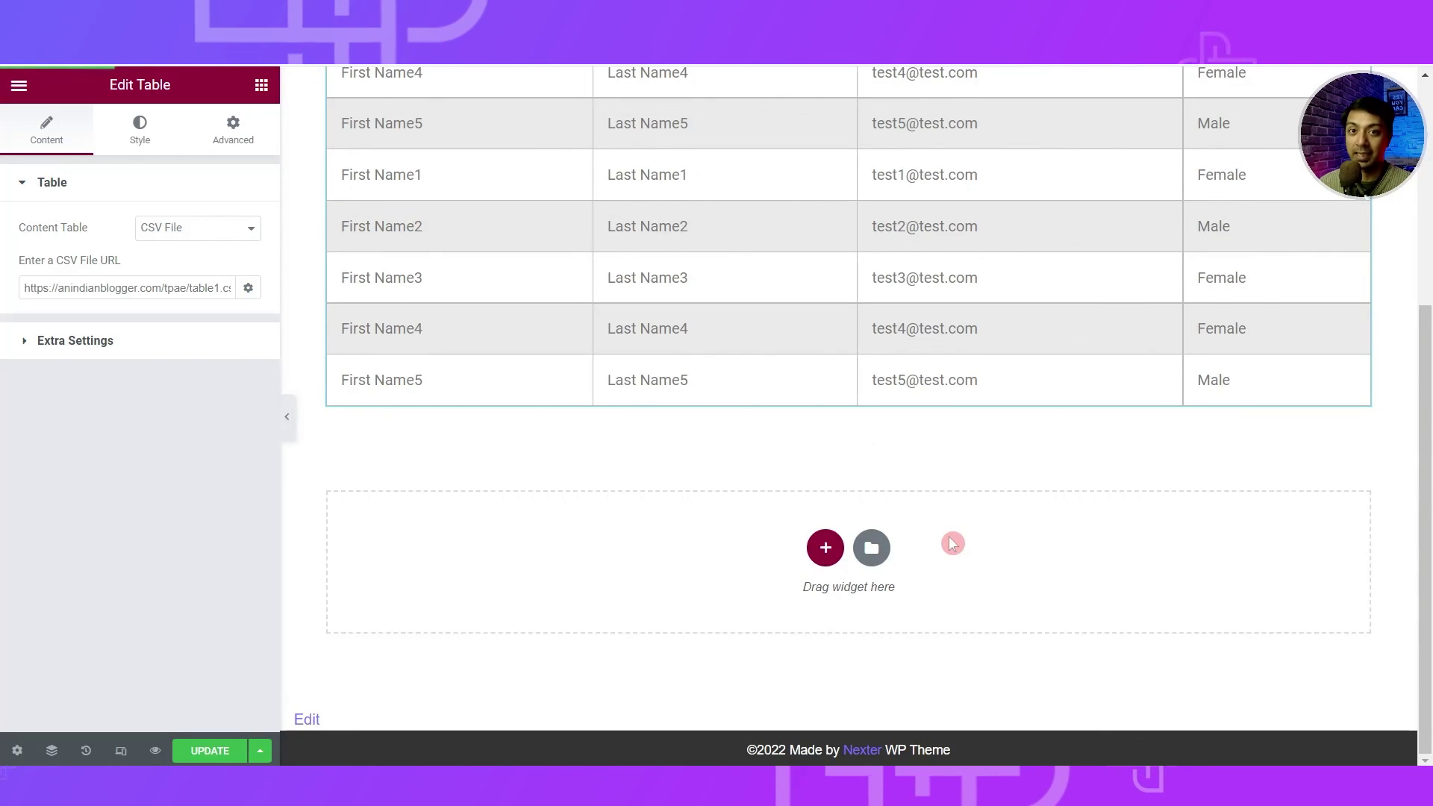
pyautogui.scroll(5, 515, 418)
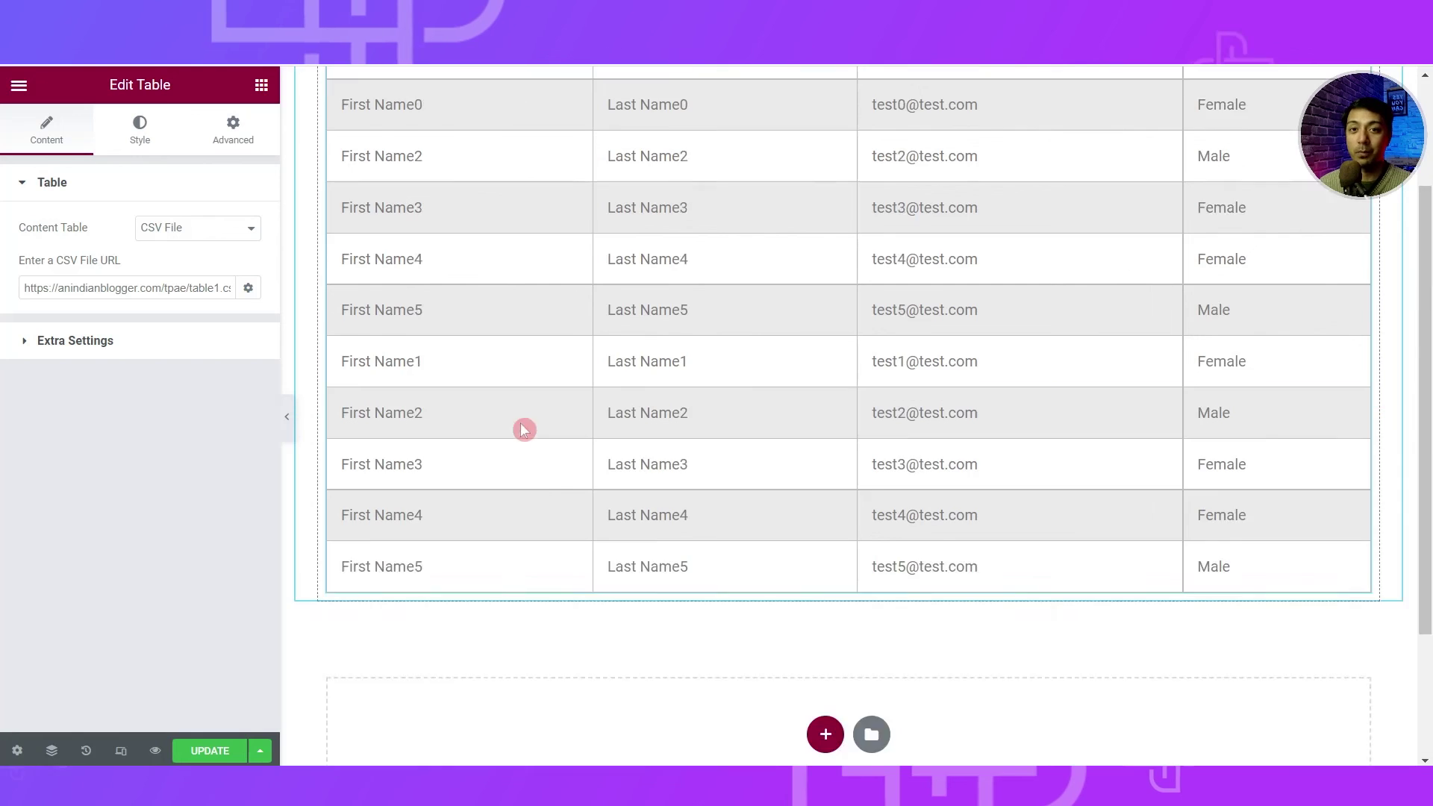